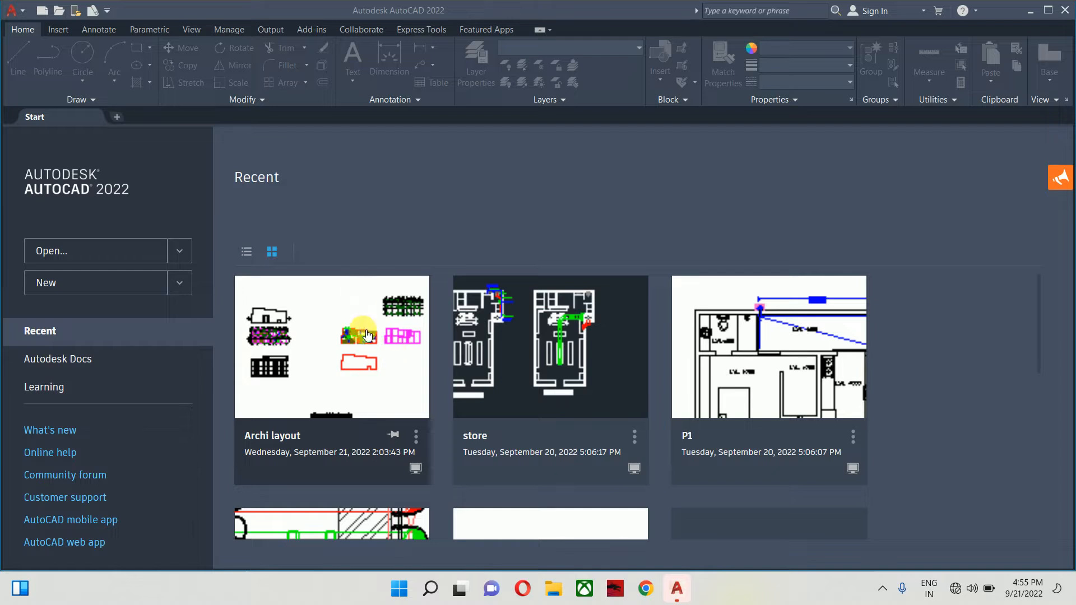
- Open Archi layout.dwg from the Recent files on the Start page
{"action": "scroll", "coordinate": [589, 384], "scroll_direction": "down", "scroll_amount": 6}
{"action": "scroll", "coordinate": [559, 426], "scroll_direction": "up", "scroll_amount": 6}
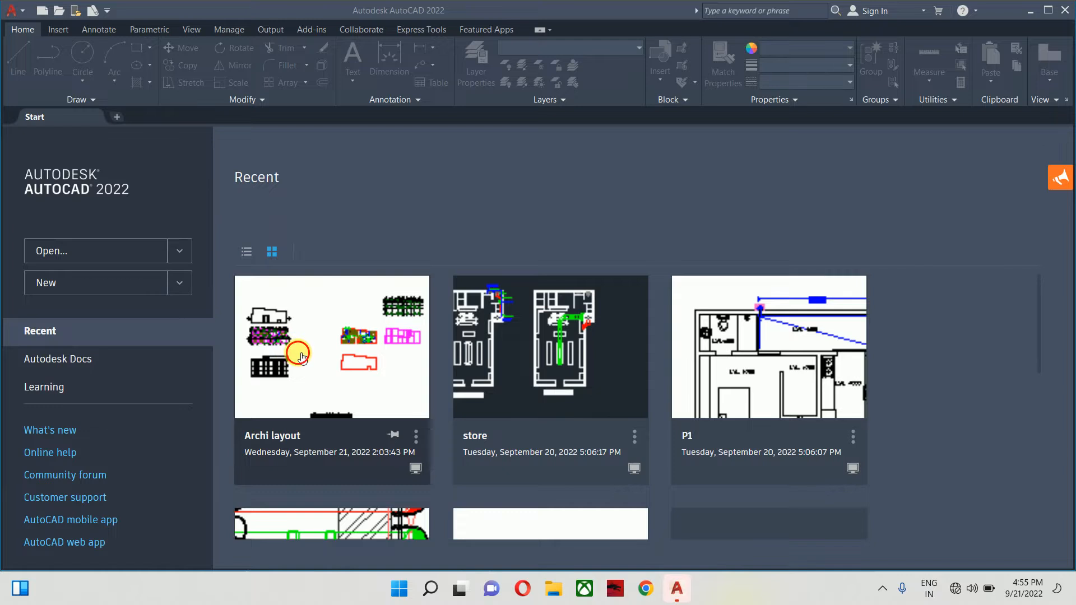
{"action": "left_click", "coordinate": [301, 357]}
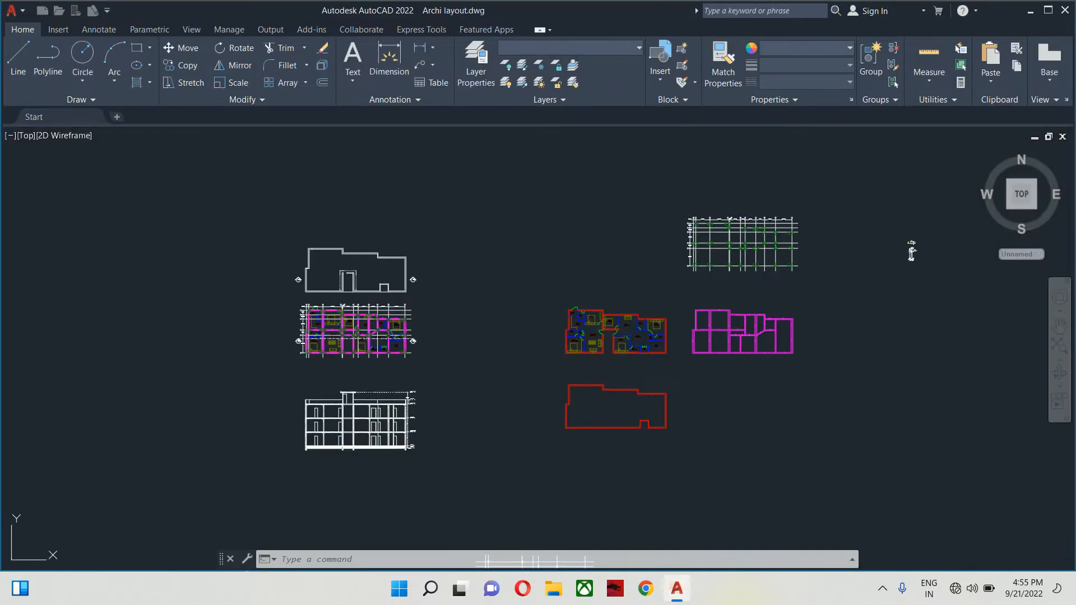
- Pan and zoom across model space to centre the magenta coloured floor plan
{"action": "mouse_move", "coordinate": [519, 360]}
{"action": "middle_mouse_down"}
{"action": "mouse_move", "coordinate": [446, 381]}
{"action": "mouse_move", "coordinate": [630, 377]}
{"action": "middle_mouse_up"}
{"action": "scroll", "coordinate": [447, 382], "scroll_direction": "up", "scroll_amount": 2}
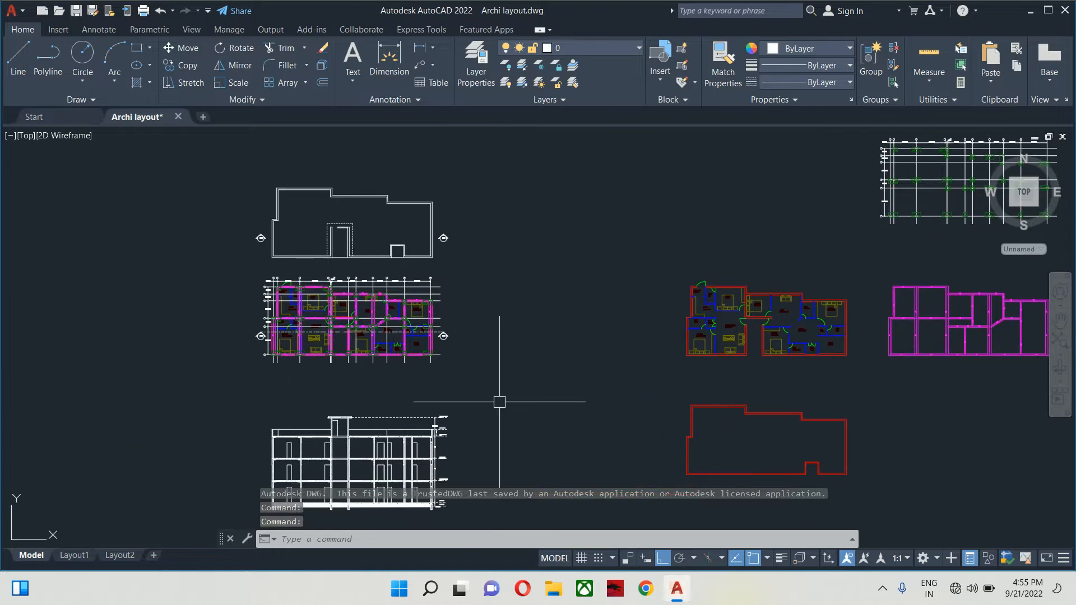
{"action": "middle_click_drag", "start_coordinate": [503, 410], "coordinate": [372, 421]}
{"action": "scroll", "coordinate": [665, 393], "scroll_direction": "up", "scroll_amount": 4}
{"action": "middle_click_drag", "start_coordinate": [665, 392], "coordinate": [600, 505]}
{"action": "middle_click_drag", "start_coordinate": [661, 409], "coordinate": [635, 312]}
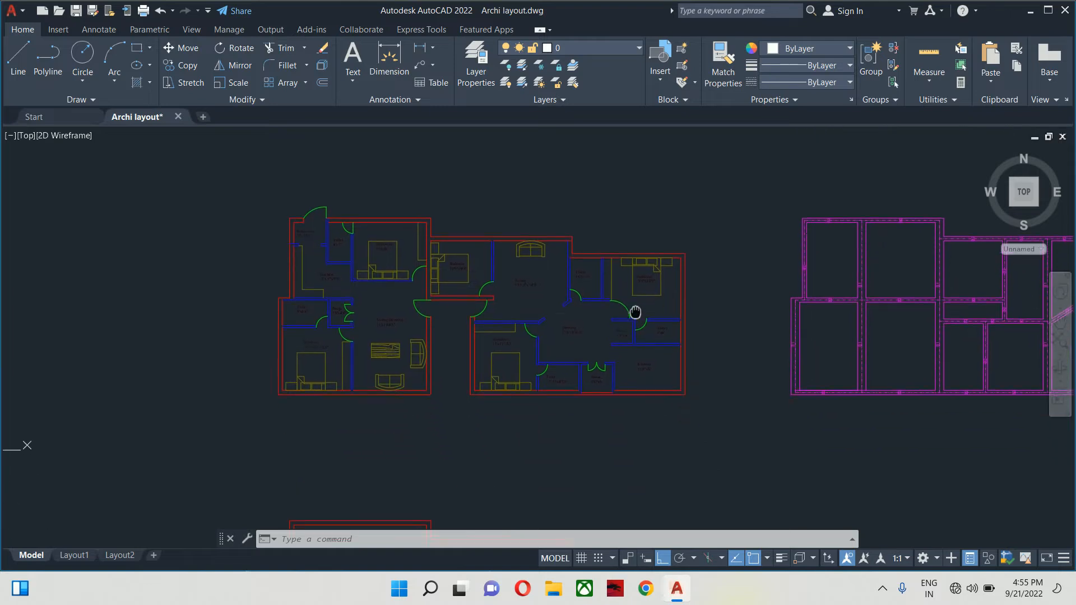
{"action": "scroll", "coordinate": [632, 310], "scroll_direction": "down", "scroll_amount": 2}
{"action": "scroll", "coordinate": [762, 329], "scroll_direction": "up", "scroll_amount": 5}
{"action": "middle_click_drag", "start_coordinate": [571, 346], "coordinate": [532, 343]}
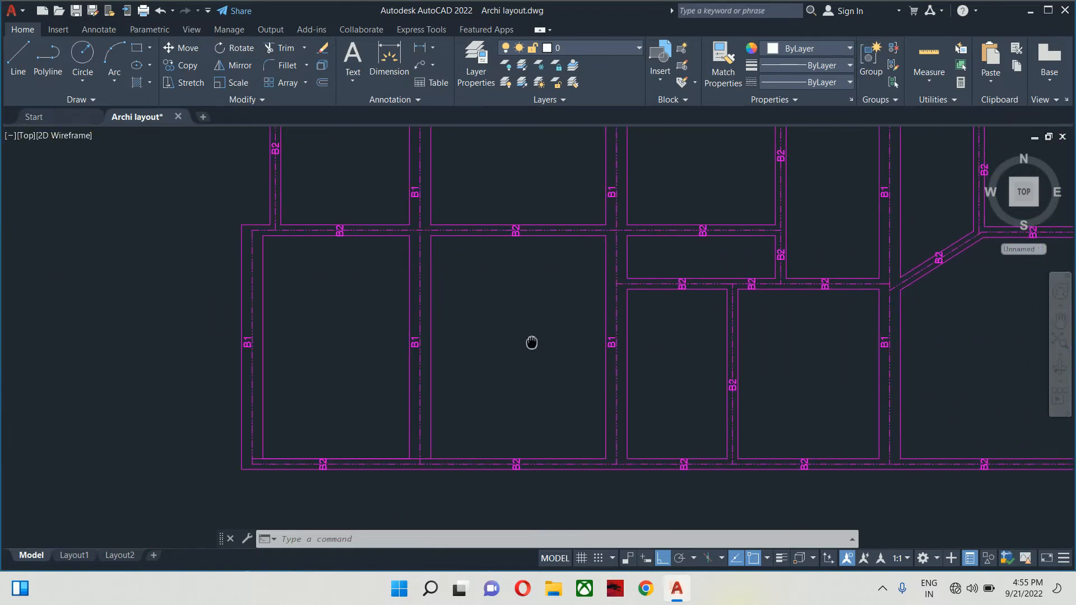
{"action": "scroll", "coordinate": [546, 239], "scroll_direction": "down", "scroll_amount": 2}
{"action": "scroll", "coordinate": [476, 301], "scroll_direction": "down", "scroll_amount": 4}
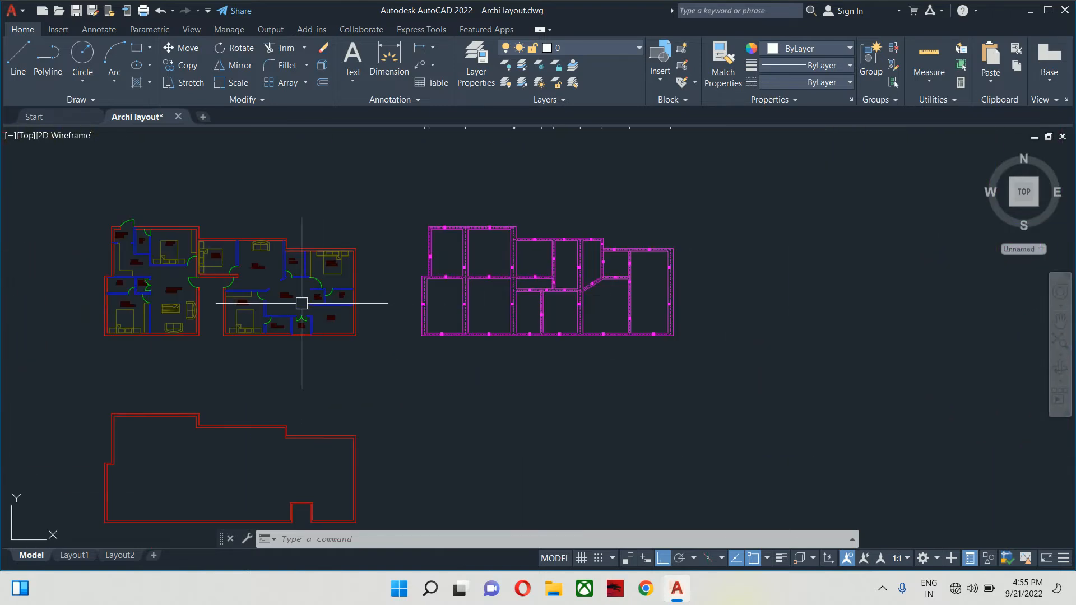
{"action": "middle_click_drag", "start_coordinate": [203, 301], "coordinate": [1000, 297]}
{"action": "scroll", "coordinate": [431, 268], "scroll_direction": "up", "scroll_amount": 4}
{"action": "middle_click_drag", "start_coordinate": [431, 306], "coordinate": [638, 330]}
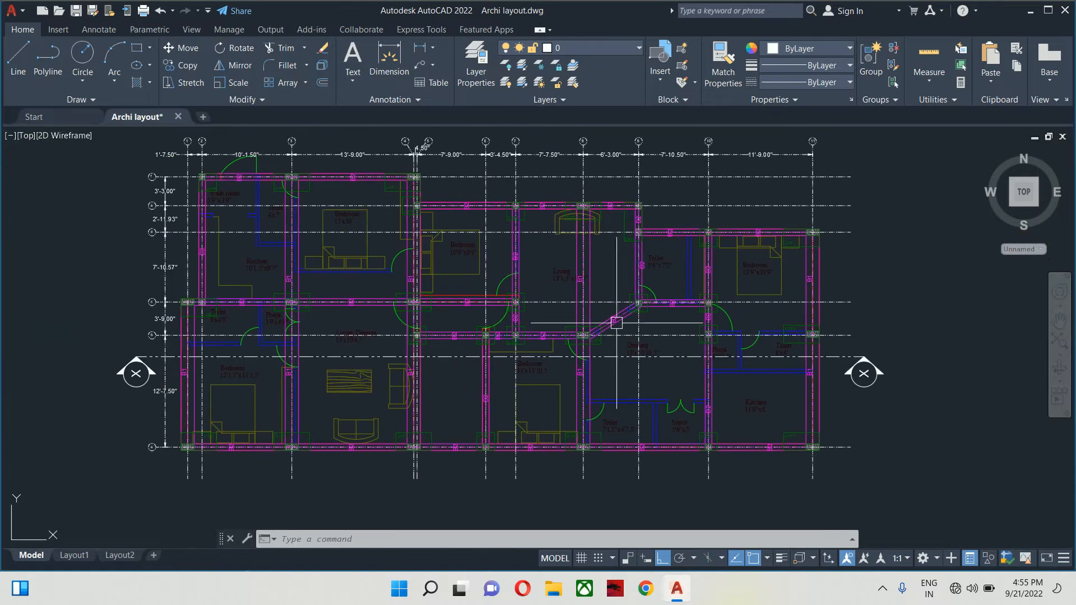
- Look over the section drawing, then zoom in close on the coloured floor plan
{"action": "scroll", "coordinate": [351, 312], "scroll_direction": "down", "scroll_amount": 2}
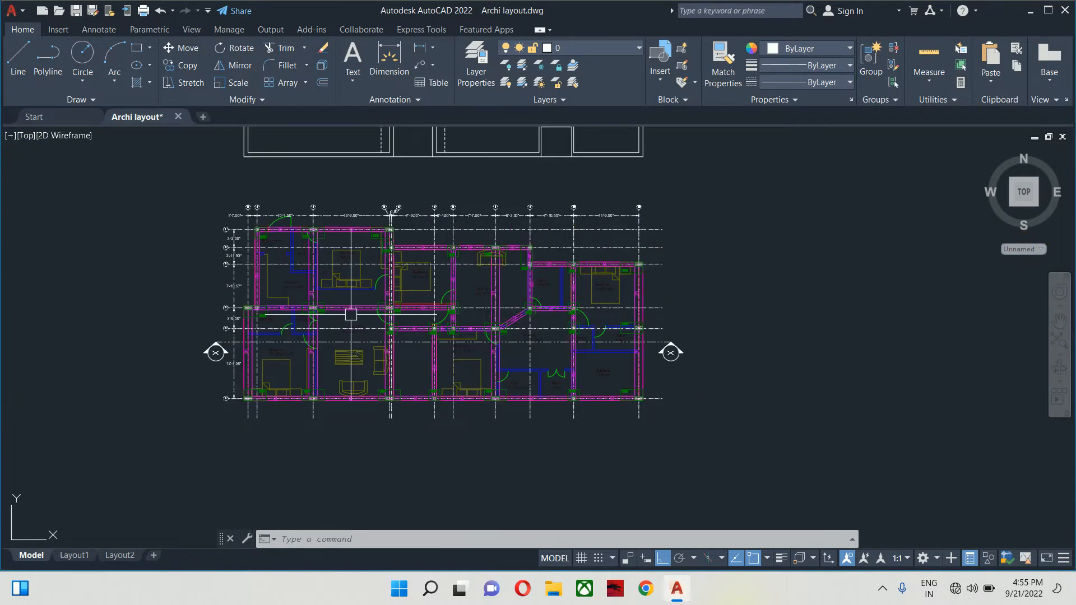
{"action": "scroll", "coordinate": [279, 362], "scroll_direction": "down", "scroll_amount": 4}
{"action": "middle_click_drag", "start_coordinate": [311, 412], "coordinate": [284, 291]}
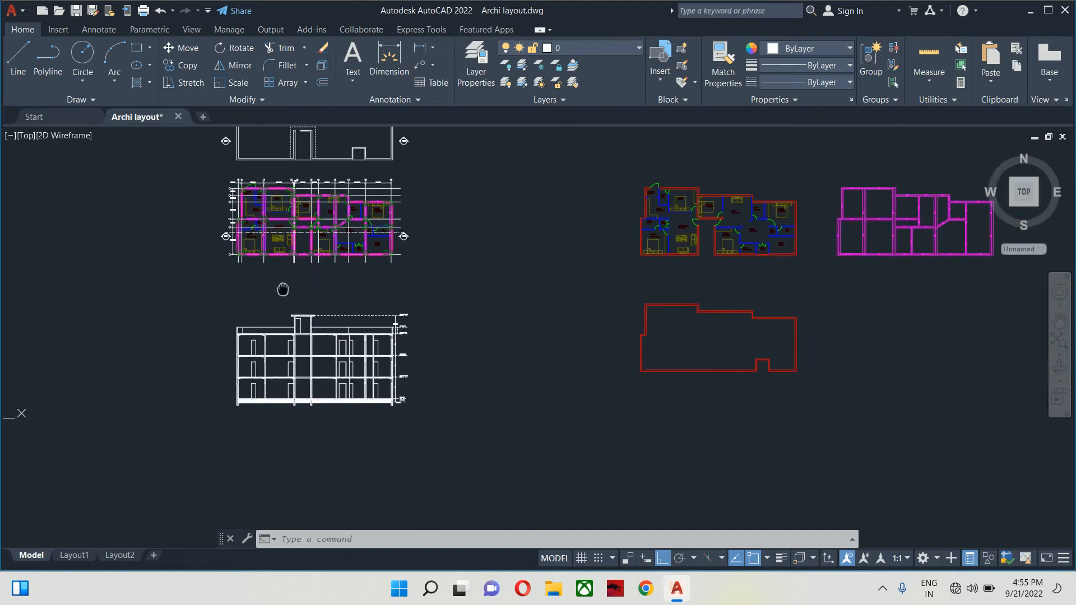
{"action": "scroll", "coordinate": [323, 385], "scroll_direction": "up", "scroll_amount": 2}
{"action": "scroll", "coordinate": [339, 381], "scroll_direction": "up", "scroll_amount": 2}
{"action": "scroll", "coordinate": [320, 381], "scroll_direction": "down", "scroll_amount": 6}
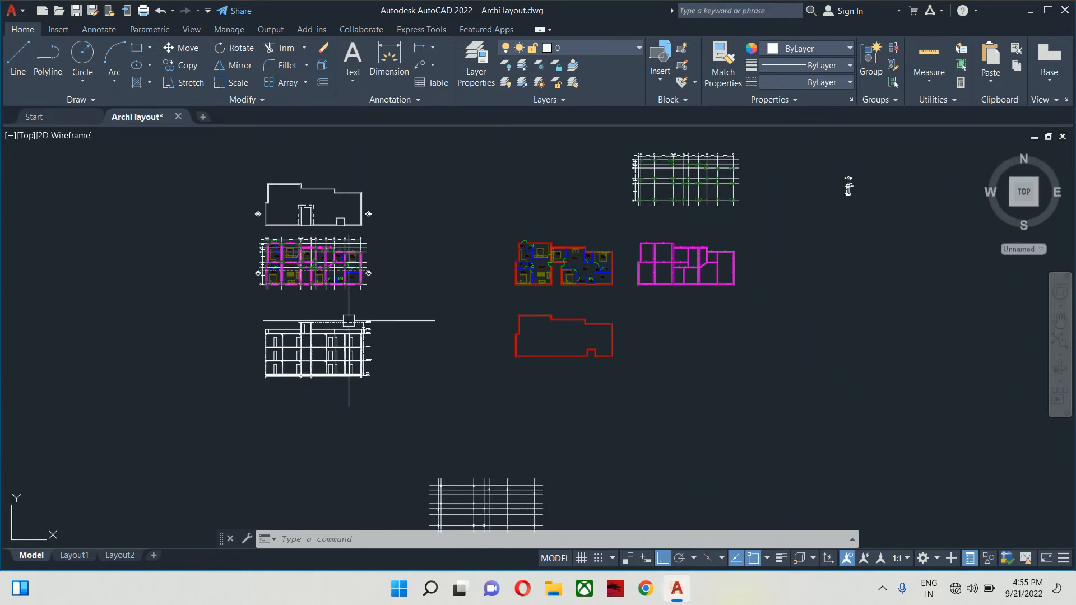
{"action": "middle_click_drag", "start_coordinate": [420, 327], "coordinate": [287, 218]}
{"action": "scroll", "coordinate": [418, 294], "scroll_direction": "down", "scroll_amount": 8}
{"action": "scroll", "coordinate": [394, 240], "scroll_direction": "up", "scroll_amount": 6}
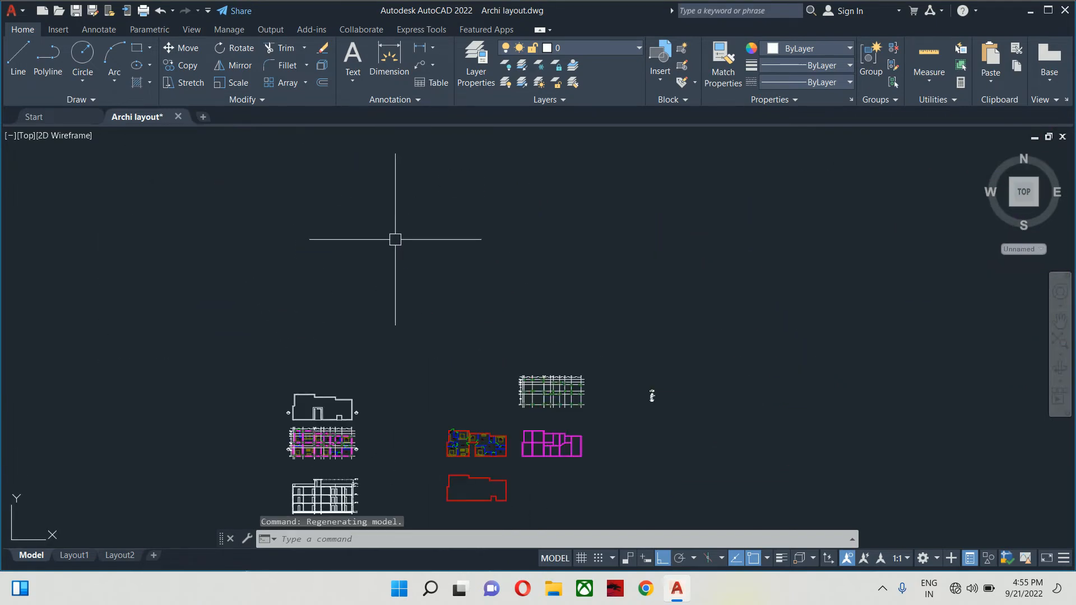
{"action": "scroll", "coordinate": [515, 449], "scroll_direction": "up", "scroll_amount": 5}
{"action": "middle_click_drag", "start_coordinate": [306, 461], "coordinate": [324, 440]}
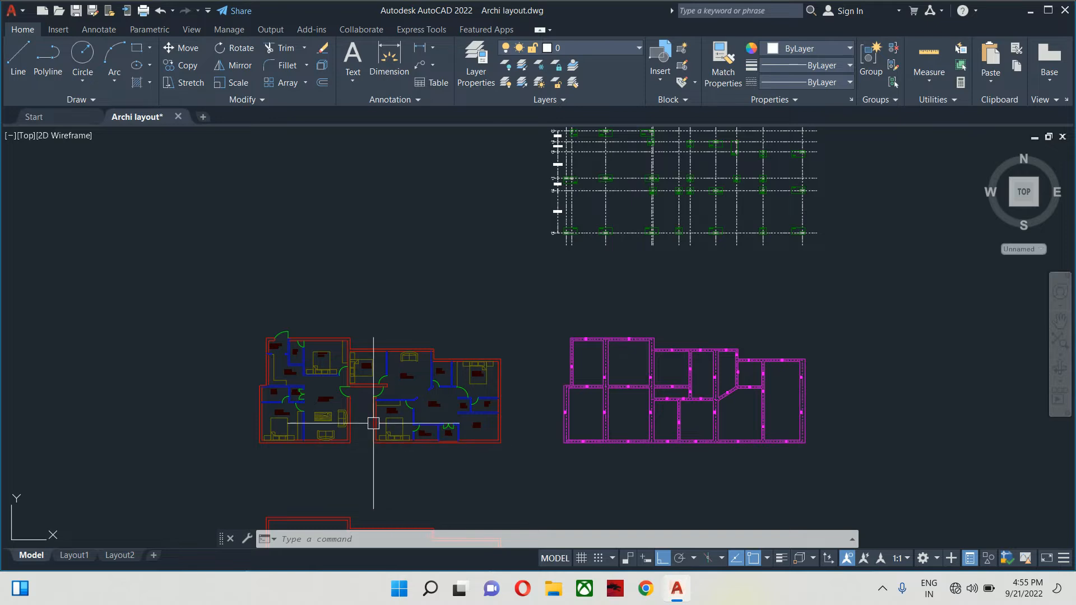
{"action": "scroll", "coordinate": [337, 385], "scroll_direction": "up", "scroll_amount": 2}
{"action": "scroll", "coordinate": [303, 322], "scroll_direction": "up", "scroll_amount": 3}
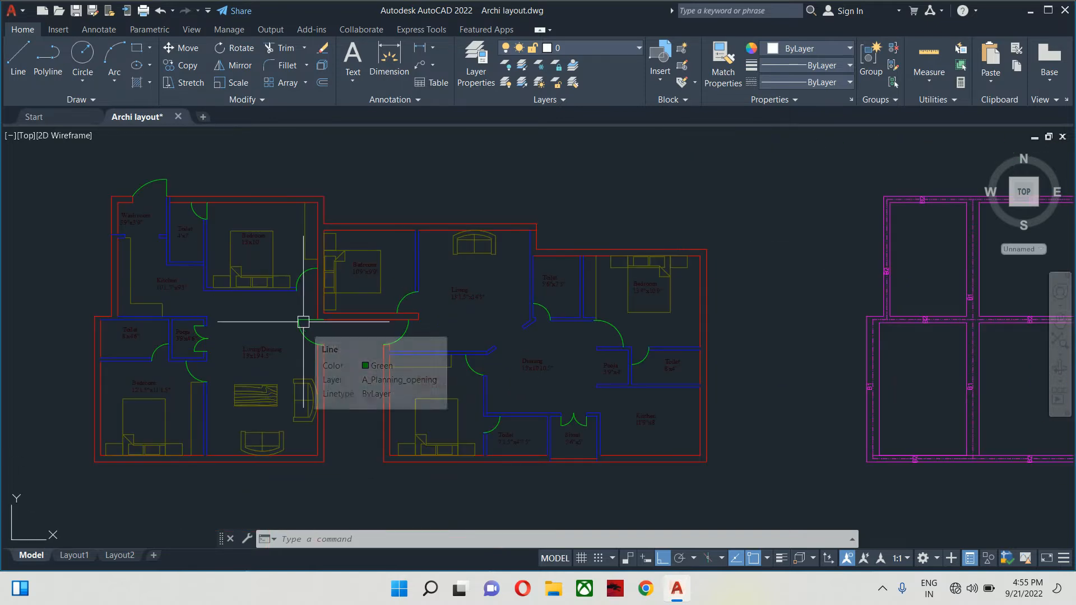
{"action": "type", "text": "UN"}
{"action": "key", "text": "Return"}
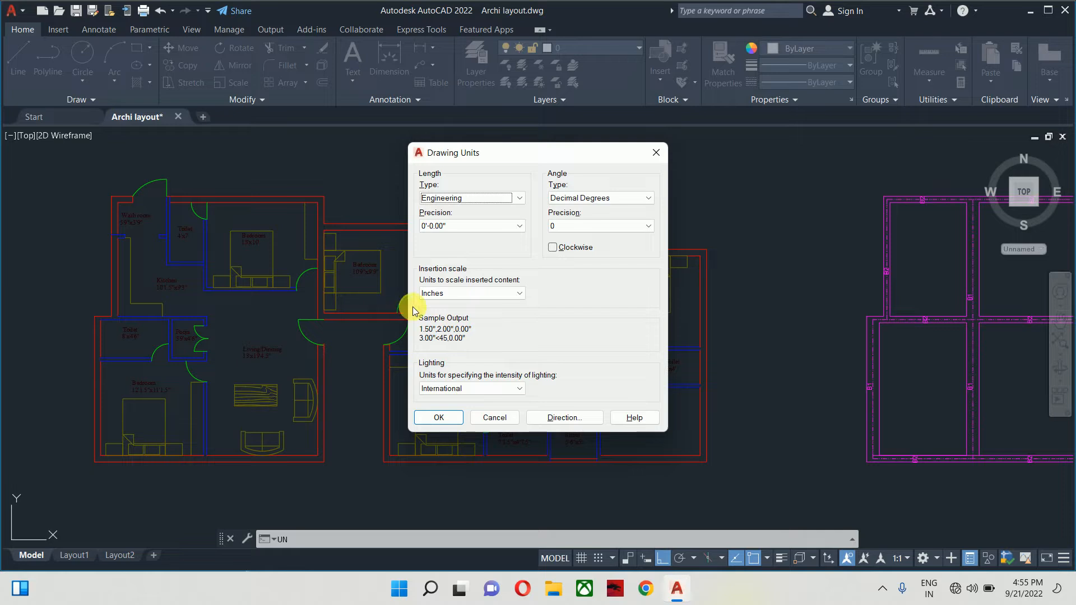
{"action": "key", "text": "Escape"}
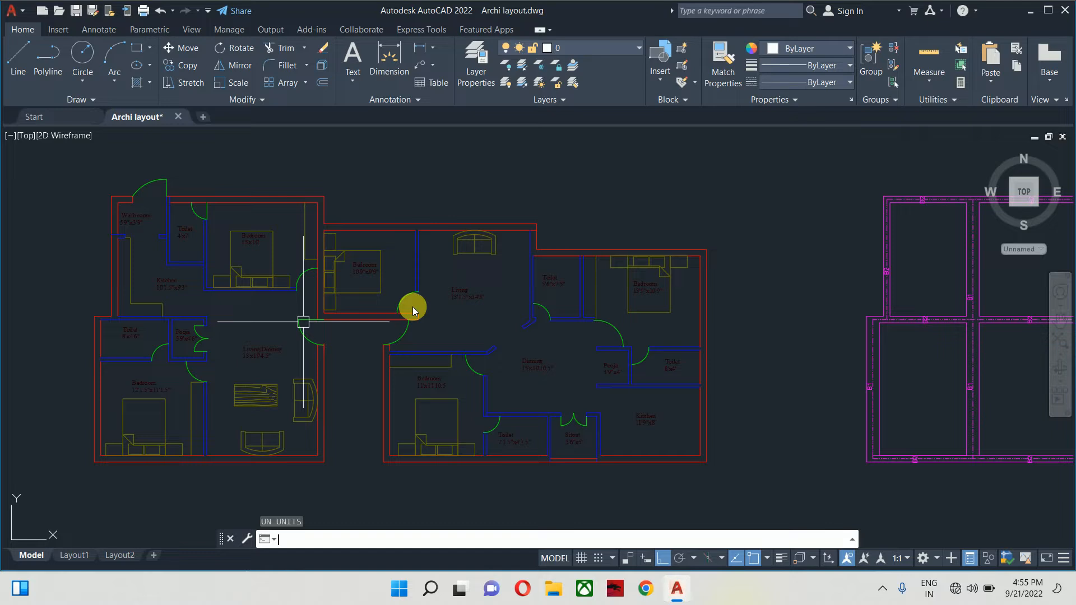
{"action": "left_click", "coordinate": [413, 307]}
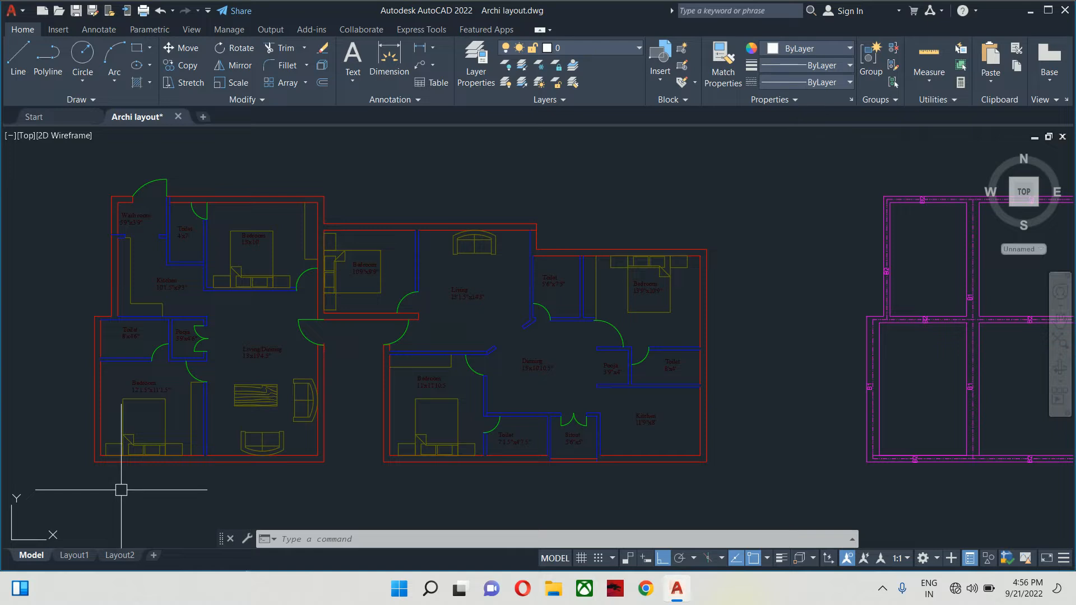
- Preview the Layout1 sheet, visit the Start page, and return to Archi layout
{"action": "mouse_move", "coordinate": [74, 558]}
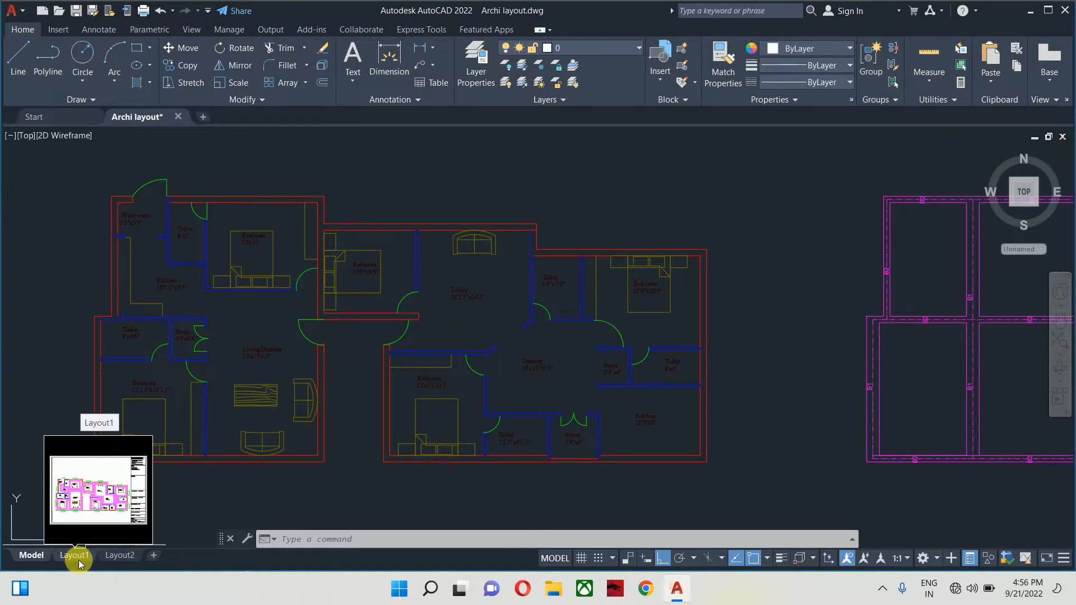
{"action": "left_click", "coordinate": [75, 555]}
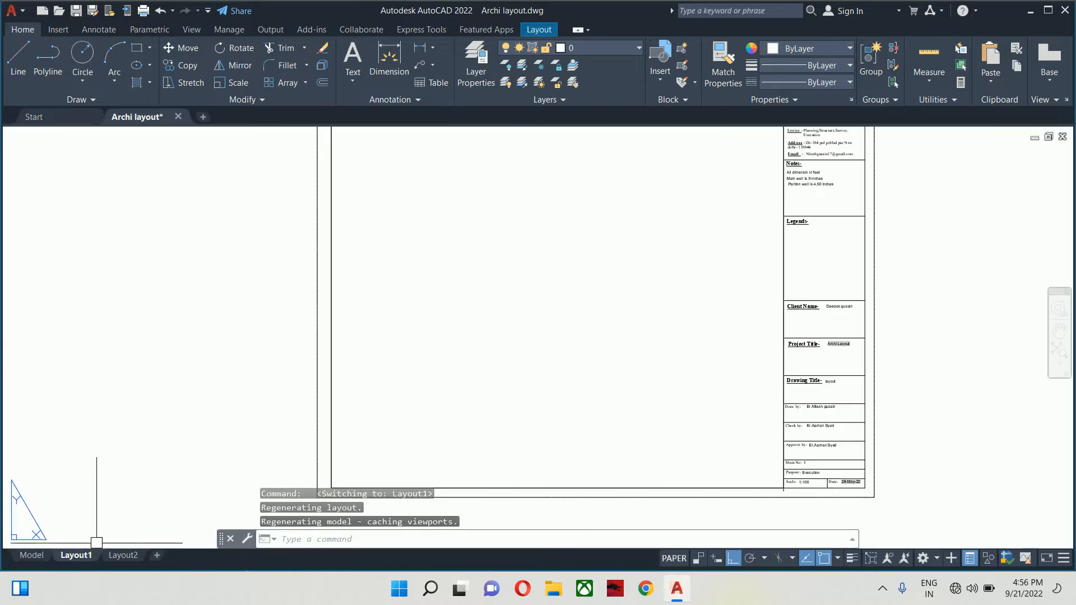
{"action": "left_click", "coordinate": [75, 121]}
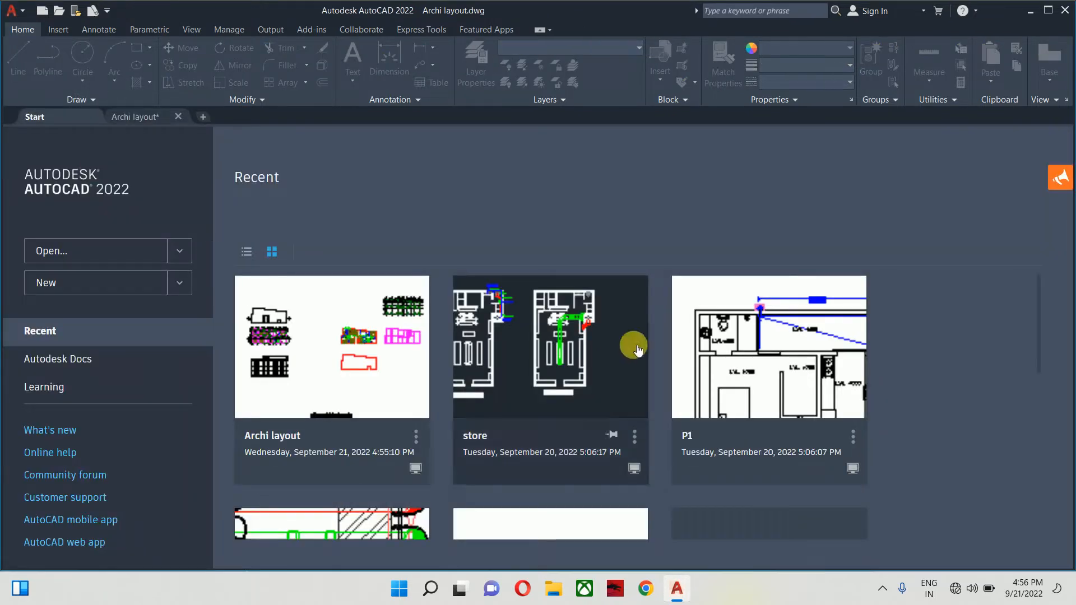
{"action": "left_click", "coordinate": [133, 117]}
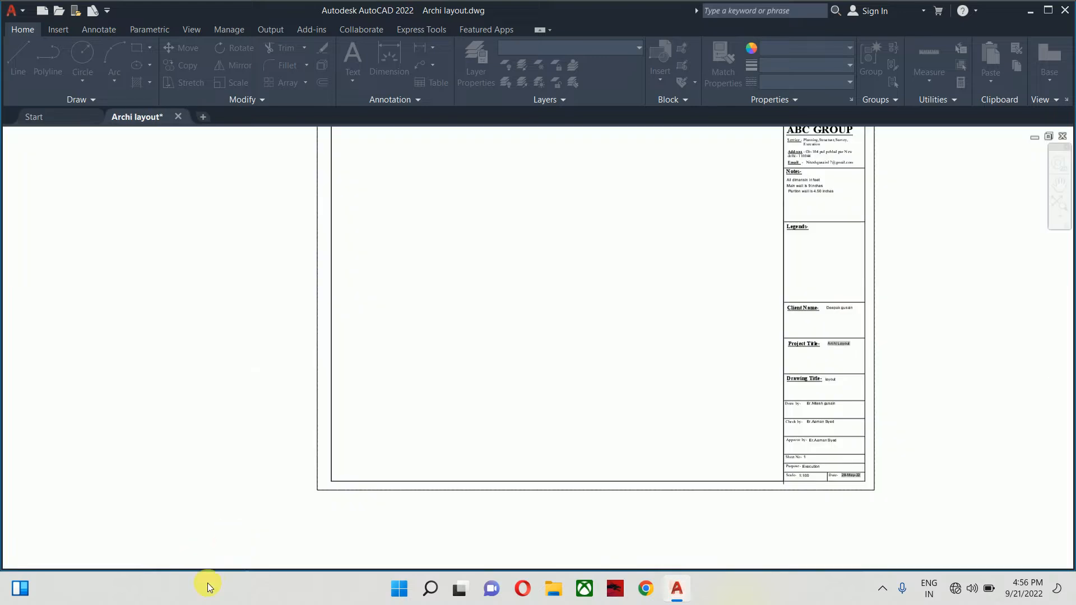
- In model space, window-select all 1306 objects, then go to the Start page
{"action": "left_click", "coordinate": [47, 555]}
{"action": "scroll", "coordinate": [494, 310], "scroll_direction": "down", "scroll_amount": 6}
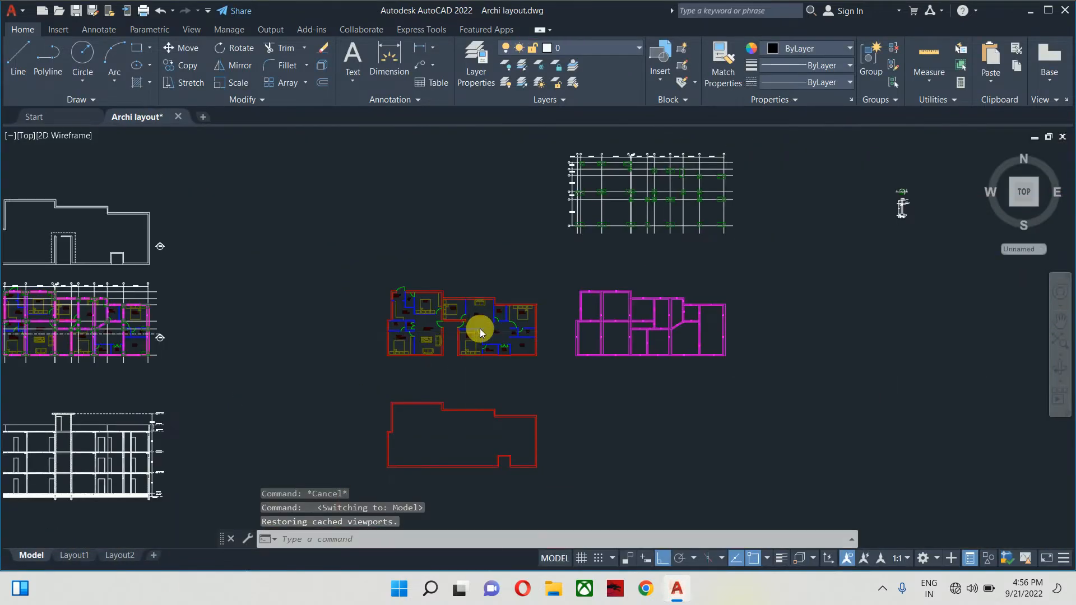
{"action": "left_click", "coordinate": [610, 416]}
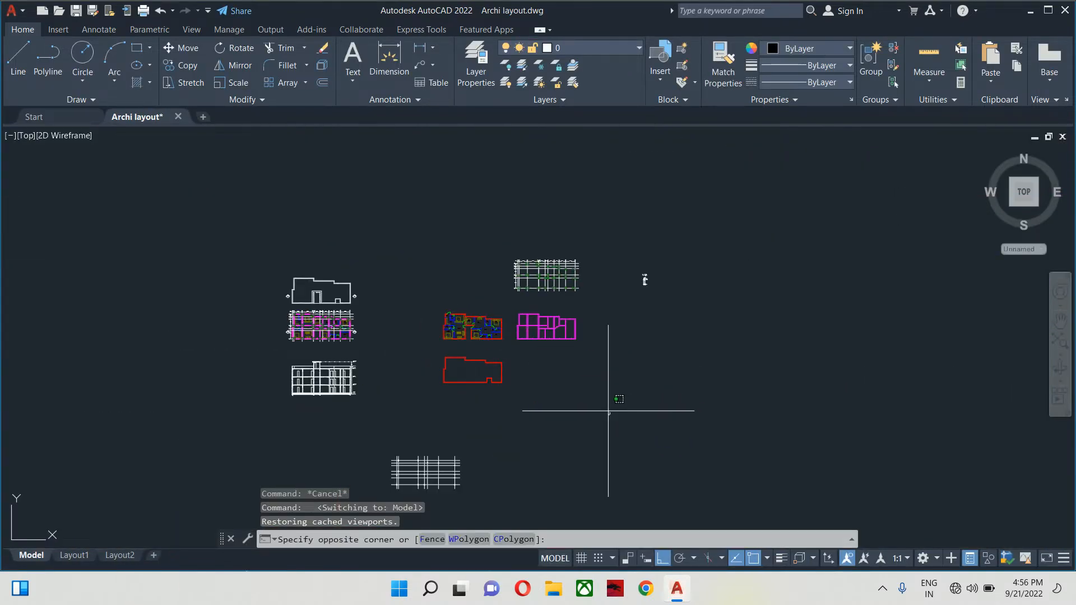
{"action": "left_click", "coordinate": [244, 237]}
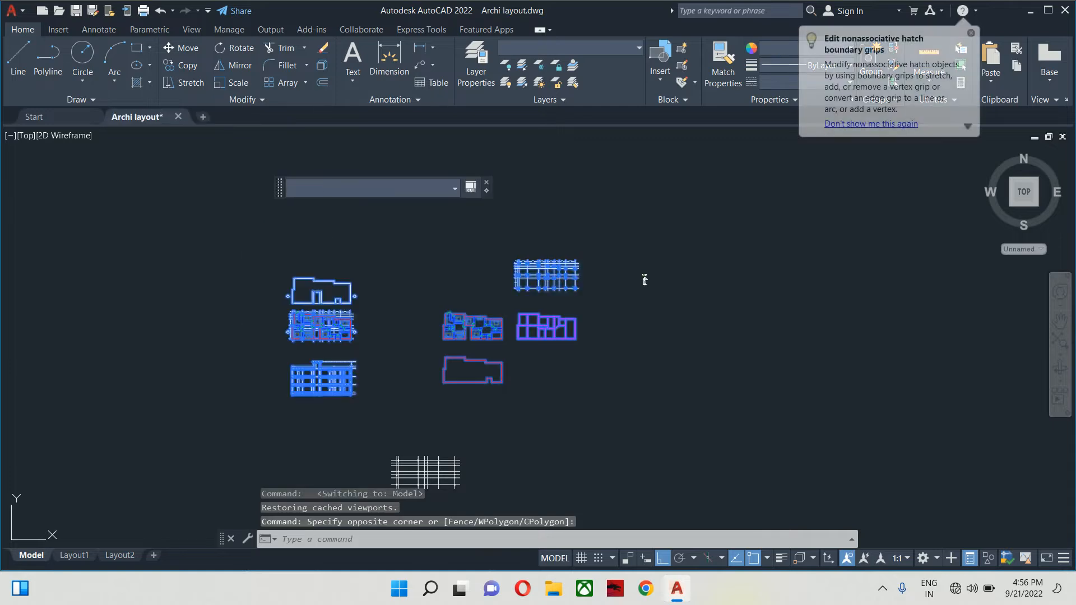
{"action": "left_click", "coordinate": [87, 118]}
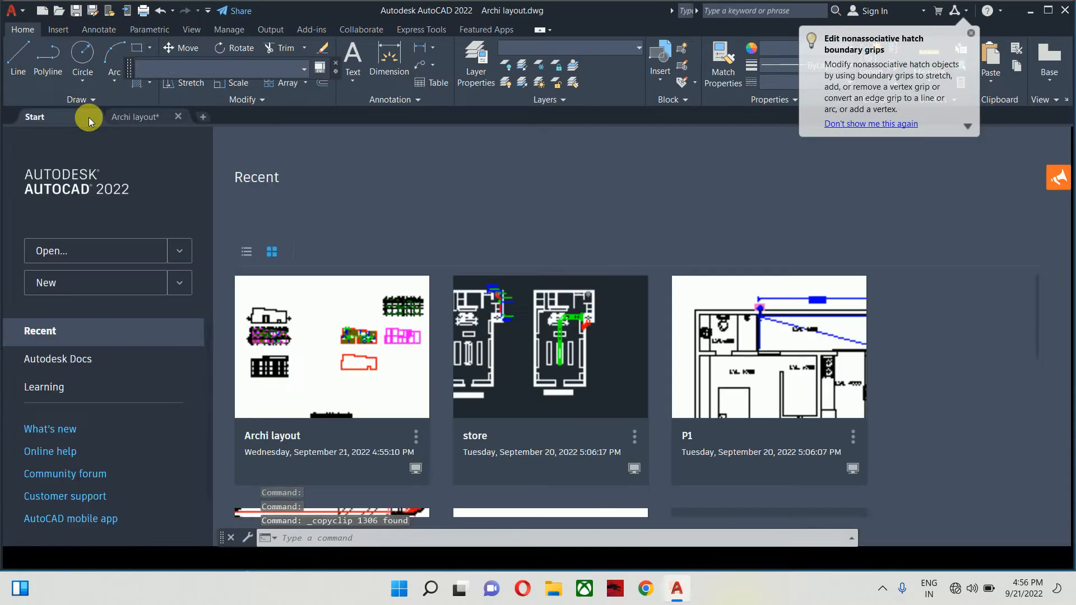
- Create a new drawing from the inch&feet.dwt template
{"action": "left_click", "coordinate": [24, 12]}
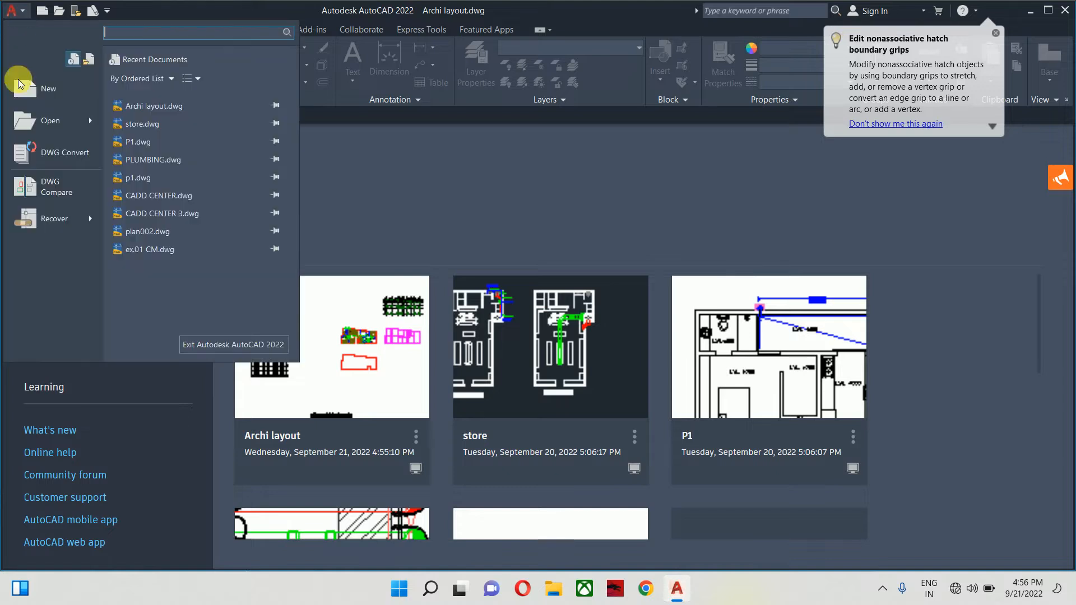
{"action": "left_click", "coordinate": [69, 90]}
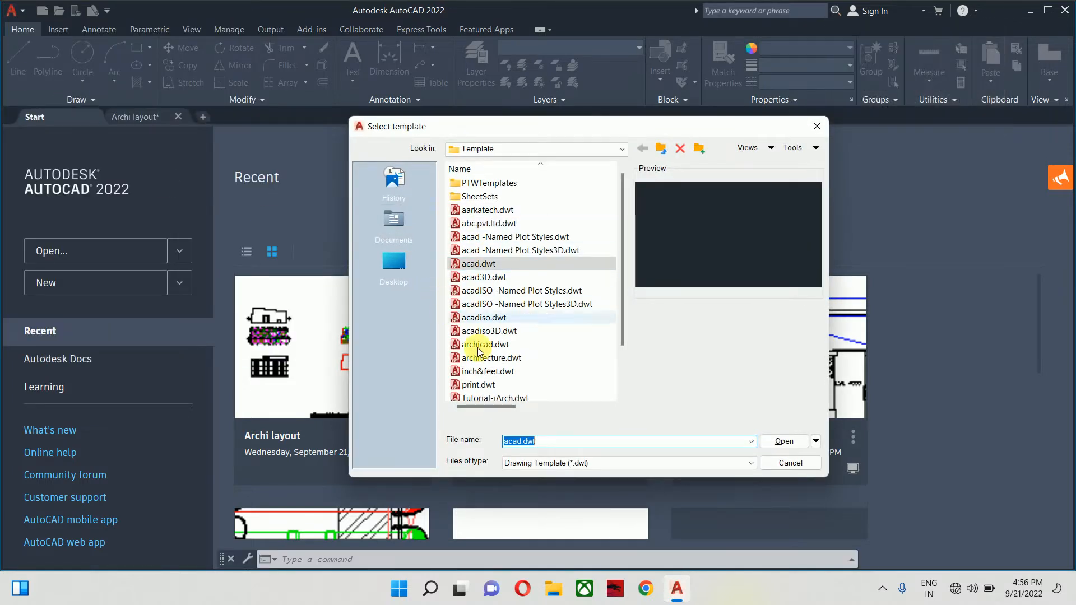
{"action": "left_click", "coordinate": [487, 371]}
{"action": "left_click", "coordinate": [782, 441]}
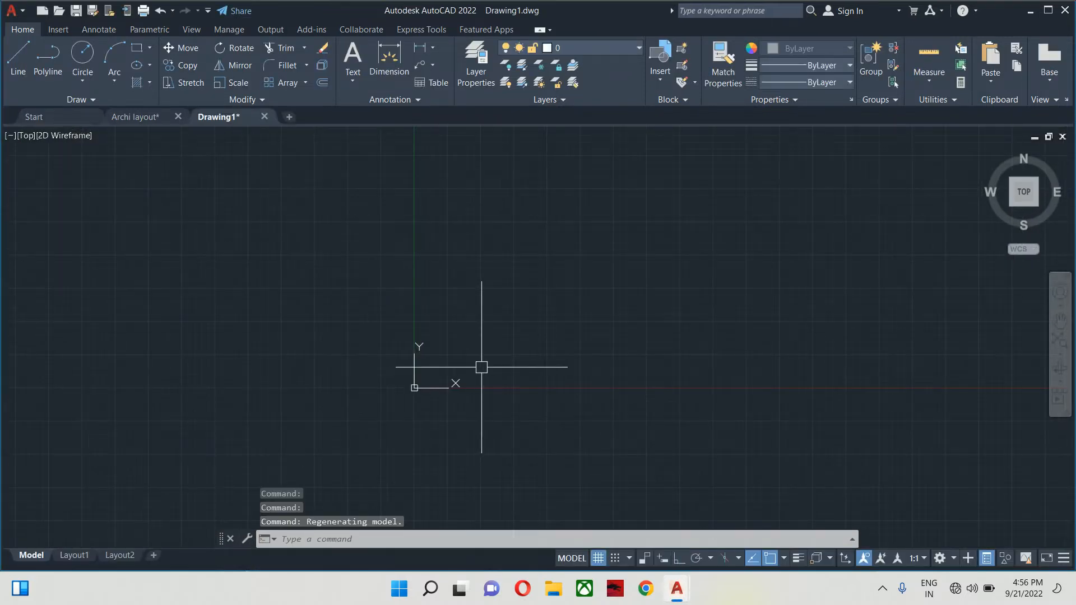
- Paste the copied Archi layout objects into Drawing1 at 0,0 and pan over them
{"action": "key", "text": "ctrl+v"}
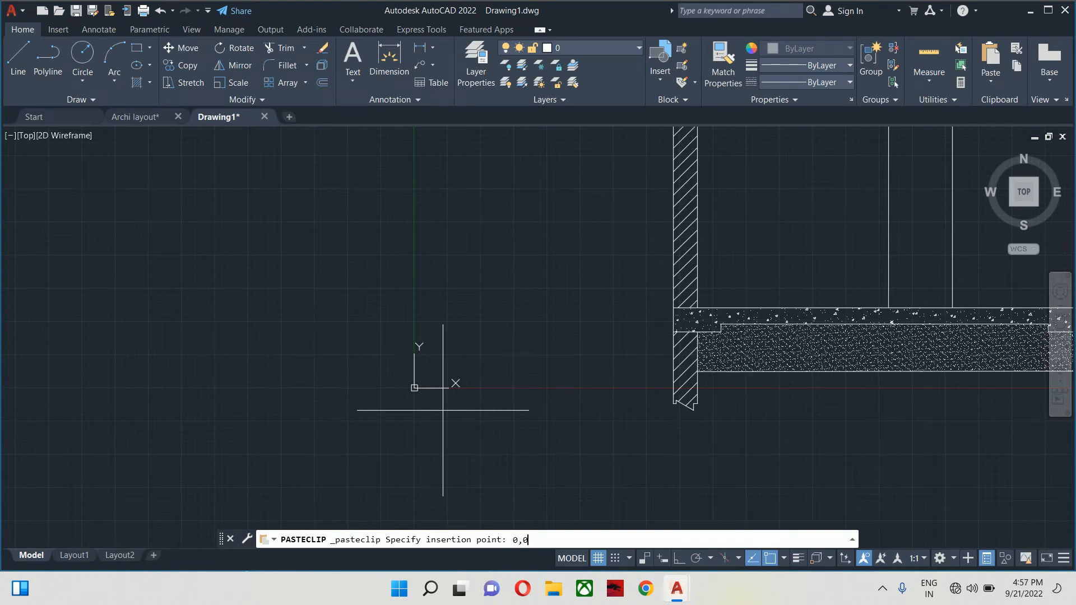
{"action": "key", "text": "Return"}
{"action": "key", "text": "Escape"}
{"action": "scroll", "coordinate": [608, 370], "scroll_direction": "down", "scroll_amount": 10}
{"action": "middle_click_drag", "start_coordinate": [575, 377], "coordinate": [423, 512]}
{"action": "scroll", "coordinate": [659, 338], "scroll_direction": "down", "scroll_amount": 2}
{"action": "middle_click_drag", "start_coordinate": [538, 358], "coordinate": [19, 406]}
{"action": "scroll", "coordinate": [364, 378], "scroll_direction": "up", "scroll_amount": 5}
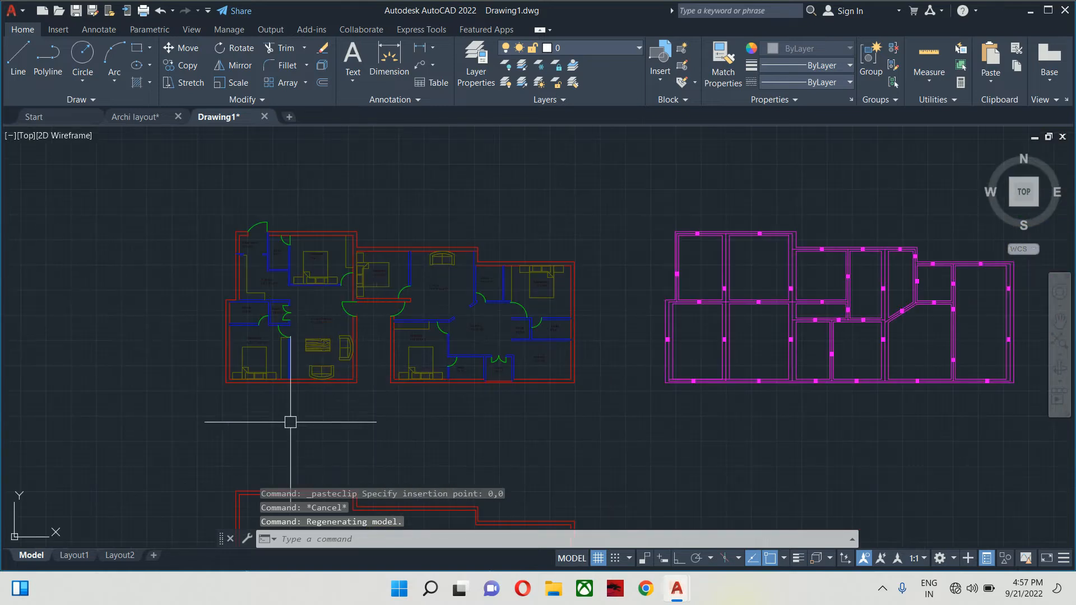
- Toggle between the Layout1 and Model tabs, ending in model space
{"action": "left_click", "coordinate": [75, 556]}
{"action": "scroll", "coordinate": [266, 381], "scroll_direction": "down", "scroll_amount": 3}
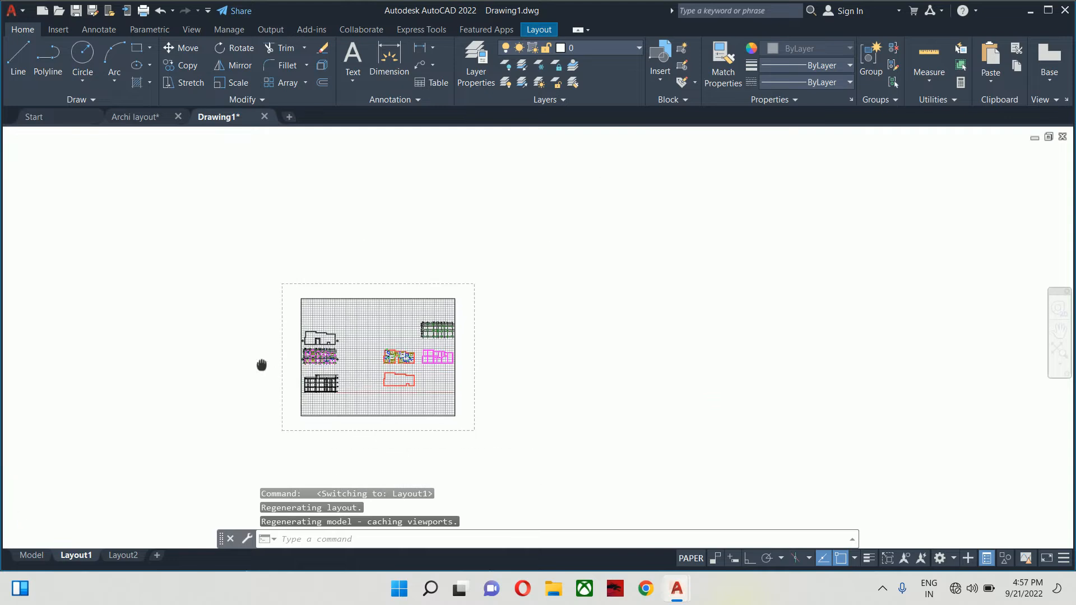
{"action": "left_click", "coordinate": [33, 558]}
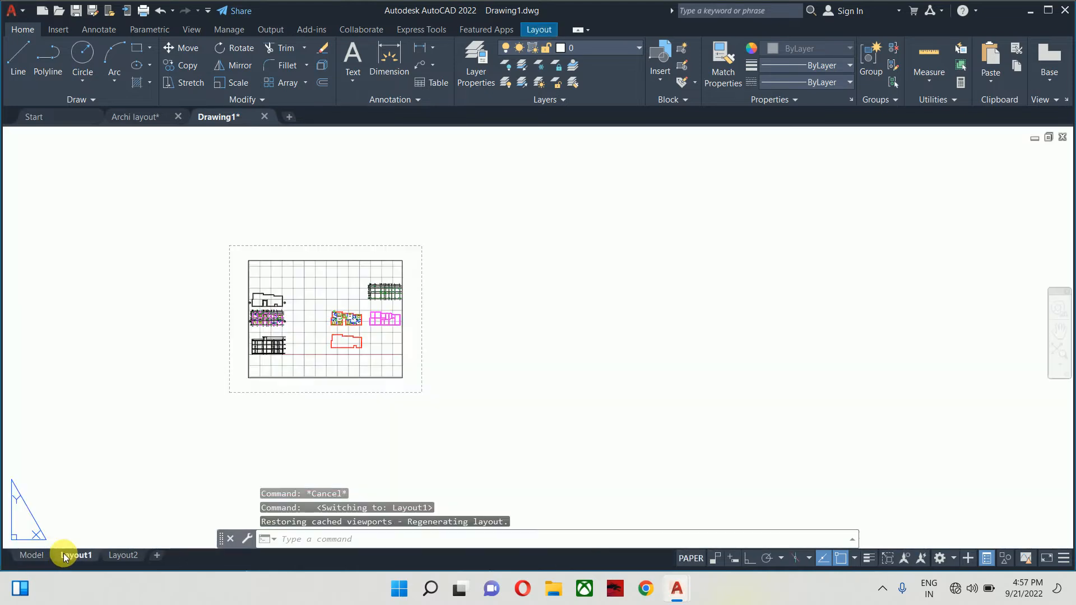
{"action": "left_click", "coordinate": [51, 555]}
{"action": "left_click", "coordinate": [49, 552]}
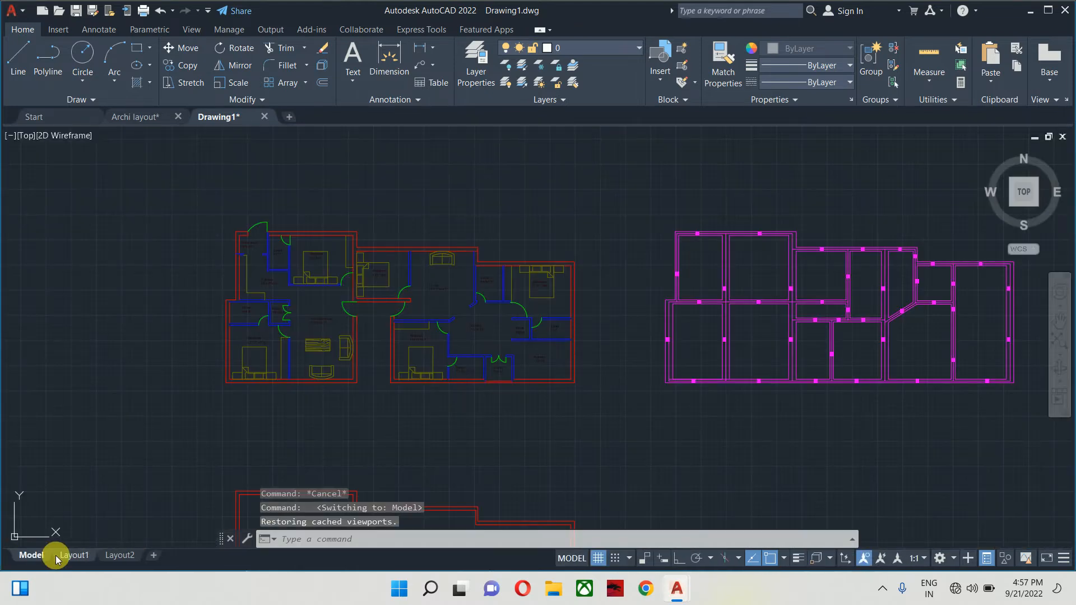
{"action": "left_click", "coordinate": [56, 556]}
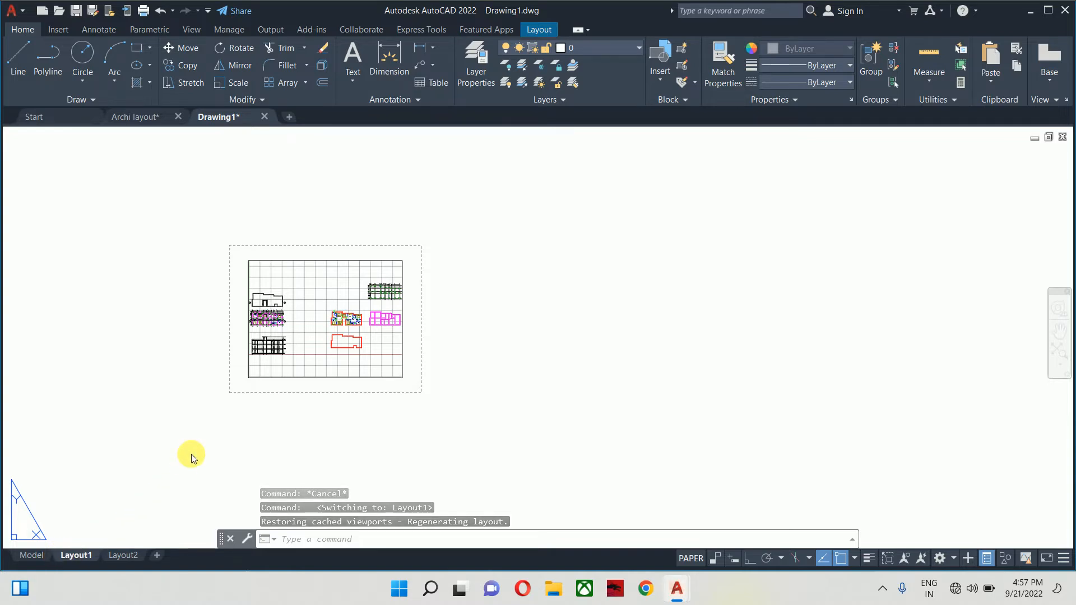
{"action": "left_click", "coordinate": [32, 555]}
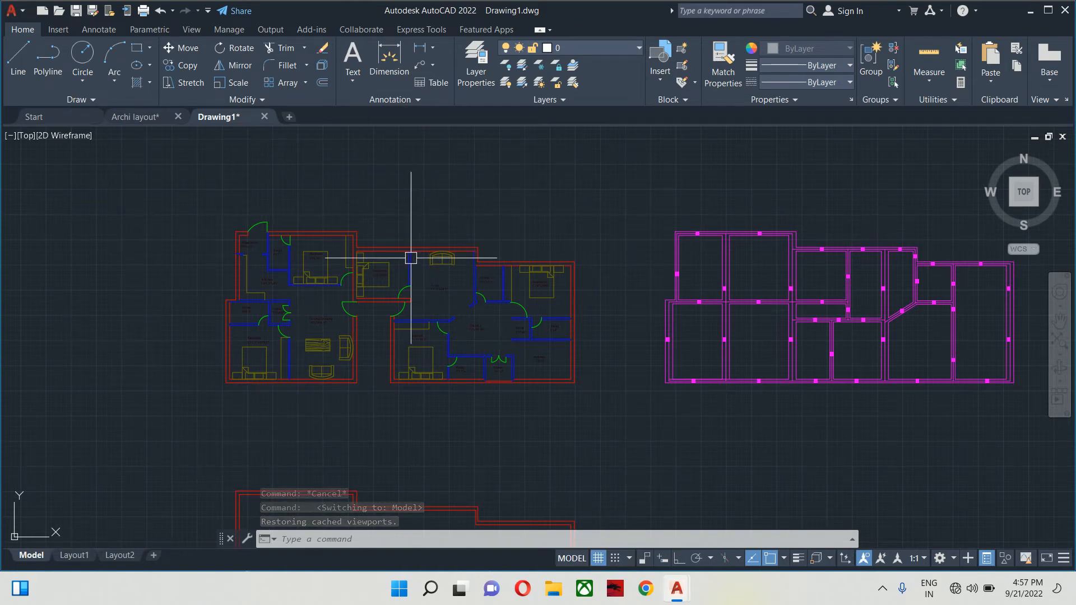
- Zoom and pan model space toward the building elevation
{"action": "scroll", "coordinate": [401, 296], "scroll_direction": "up", "scroll_amount": 8}
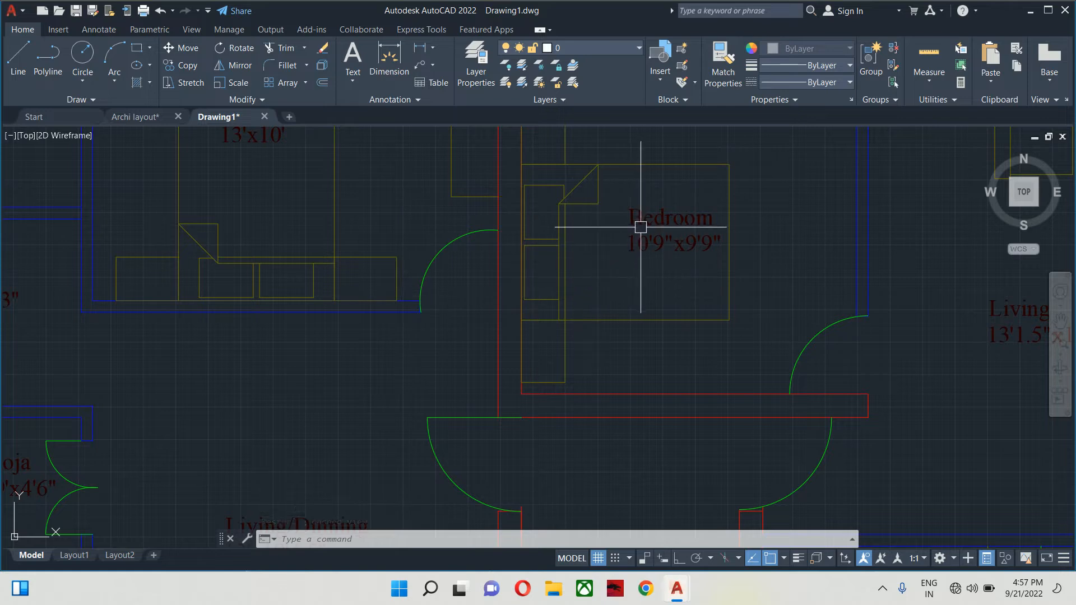
{"action": "scroll", "coordinate": [642, 232], "scroll_direction": "down", "scroll_amount": 10}
{"action": "middle_click_drag", "start_coordinate": [214, 361], "coordinate": [454, 313]}
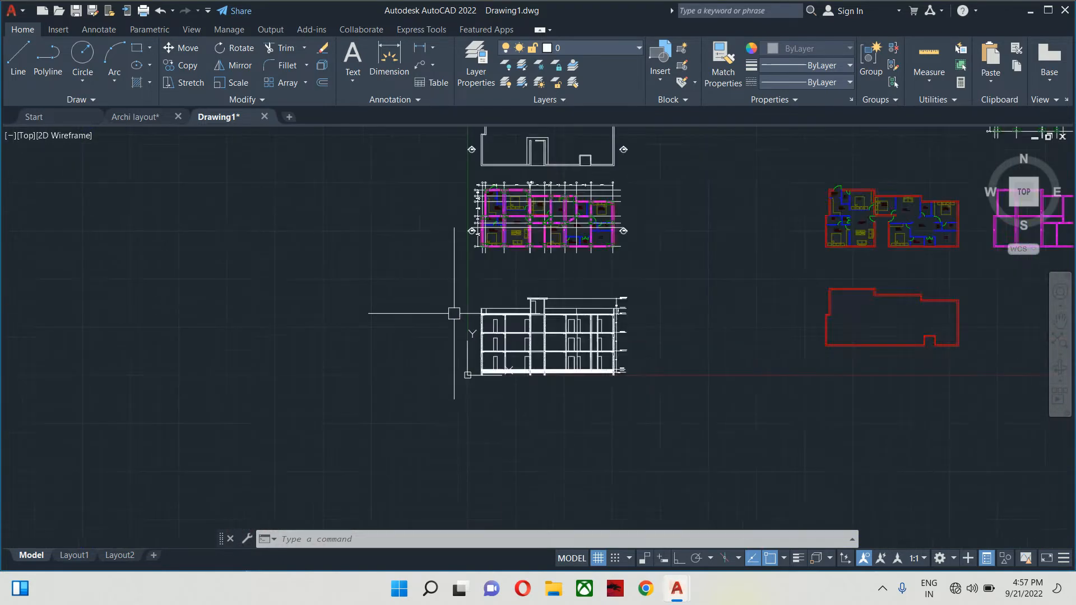
{"action": "scroll", "coordinate": [542, 341], "scroll_direction": "up", "scroll_amount": 3}
{"action": "scroll", "coordinate": [542, 340], "scroll_direction": "up", "scroll_amount": 2}
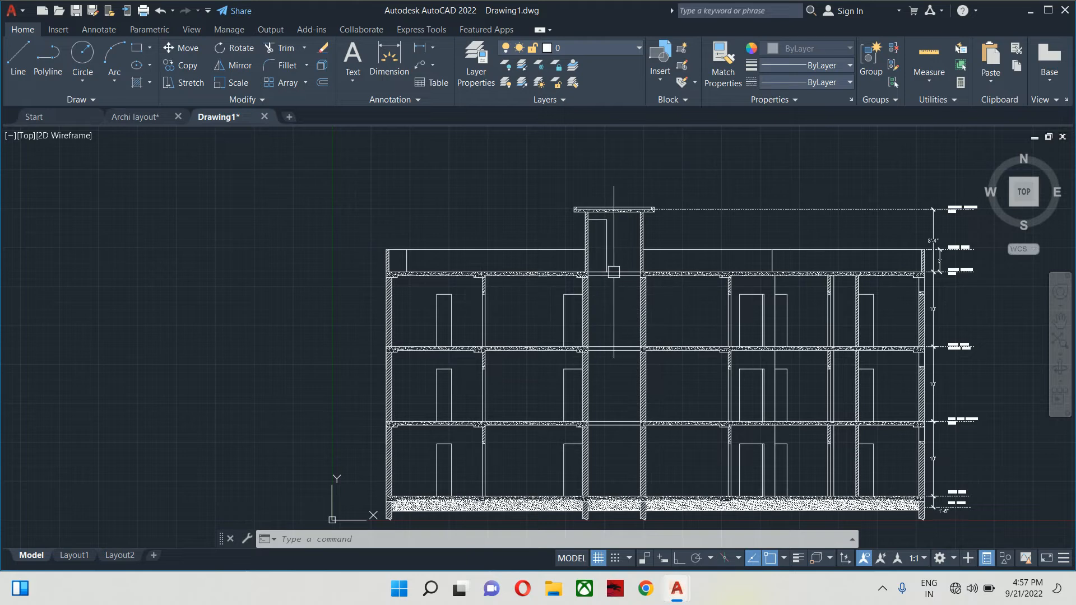
- Return to the Layout1 sheet, zoom around it, and bring up its tab menu
{"action": "left_click", "coordinate": [74, 555]}
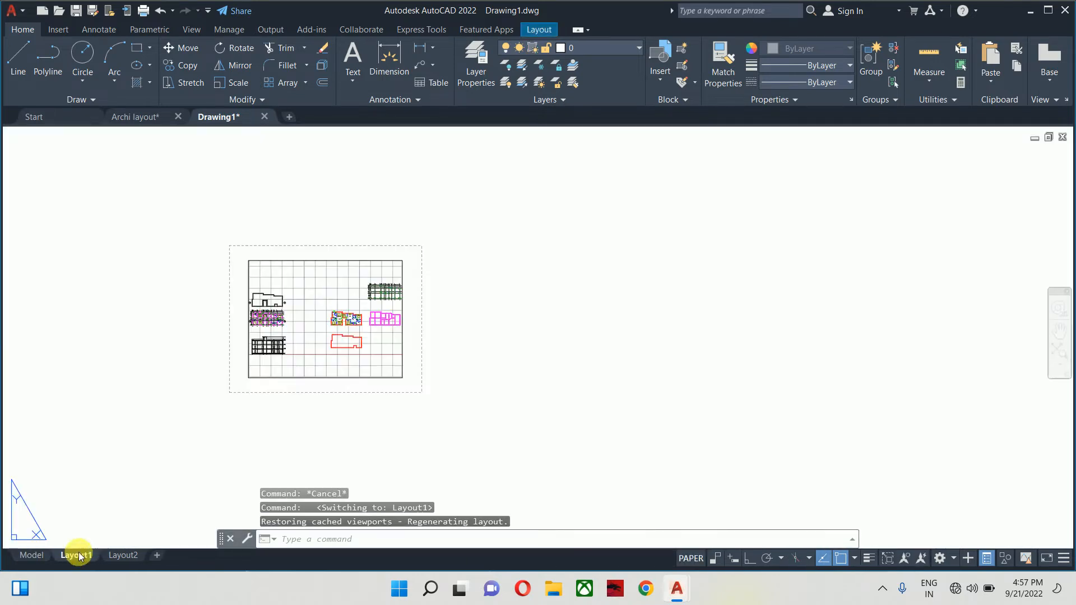
{"action": "scroll", "coordinate": [314, 356], "scroll_direction": "up", "scroll_amount": 8}
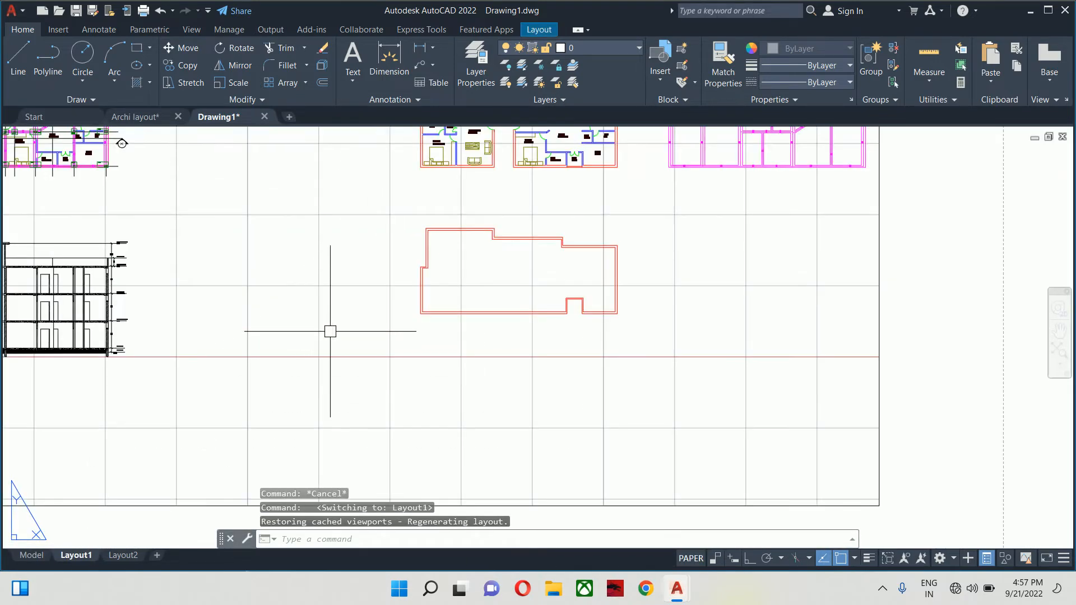
{"action": "scroll", "coordinate": [330, 347], "scroll_direction": "down", "scroll_amount": 6}
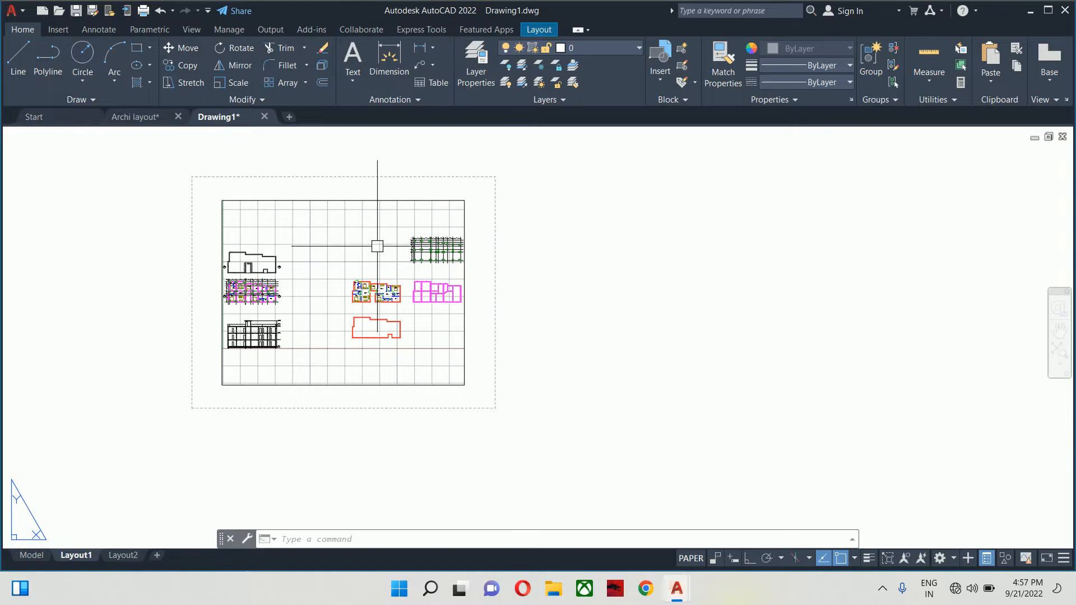
{"action": "scroll", "coordinate": [377, 246], "scroll_direction": "up", "scroll_amount": 6}
{"action": "scroll", "coordinate": [583, 235], "scroll_direction": "up", "scroll_amount": 6}
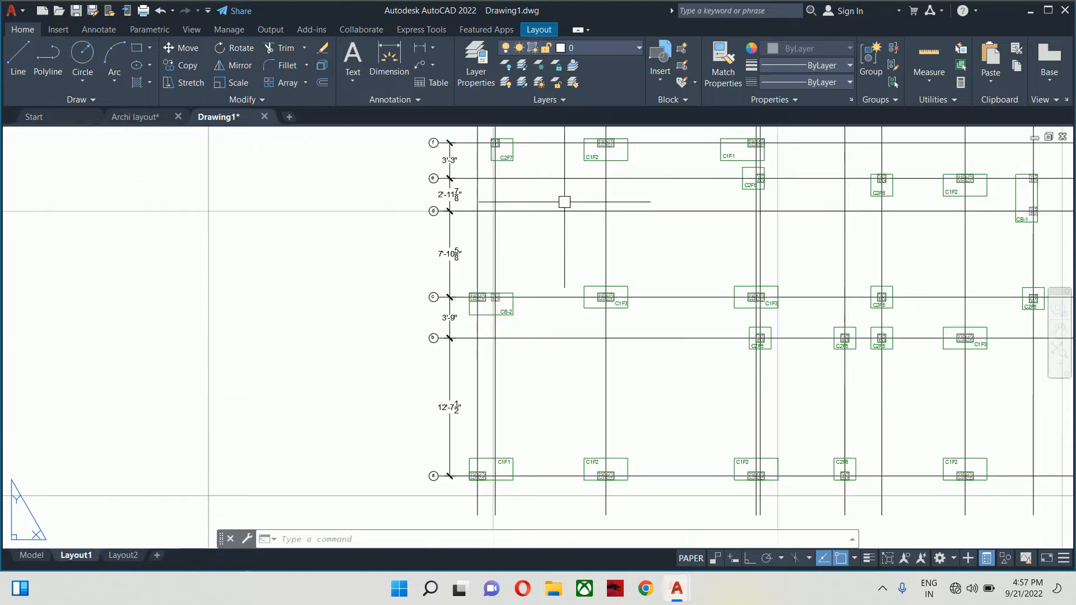
{"action": "scroll", "coordinate": [565, 202], "scroll_direction": "down", "scroll_amount": 4}
{"action": "scroll", "coordinate": [498, 247], "scroll_direction": "down", "scroll_amount": 1}
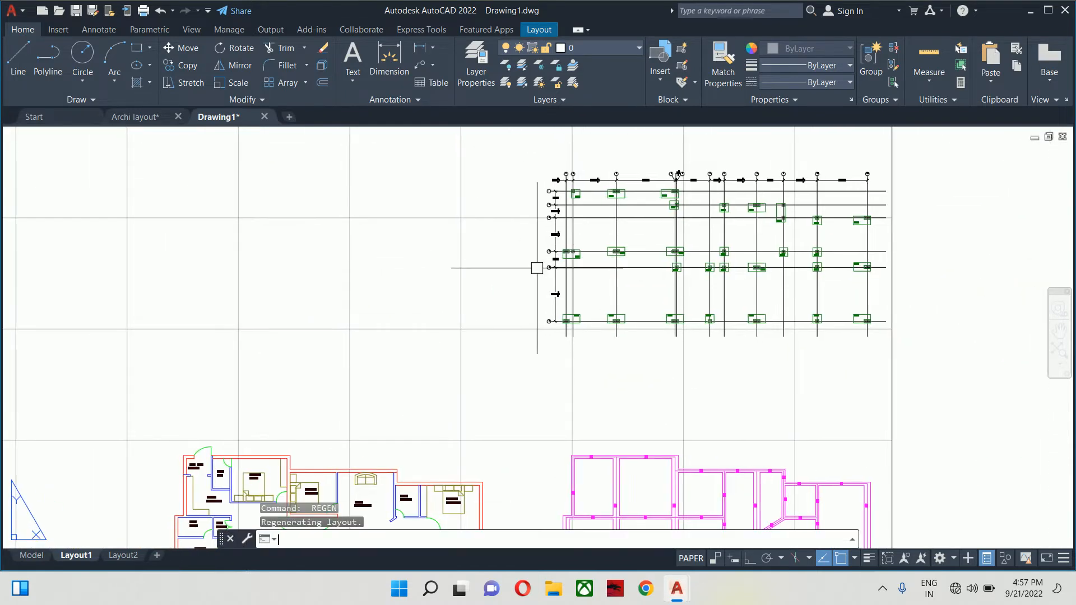
{"action": "scroll", "coordinate": [432, 297], "scroll_direction": "down", "scroll_amount": 3}
{"action": "middle_click_drag", "start_coordinate": [341, 395], "coordinate": [463, 319]}
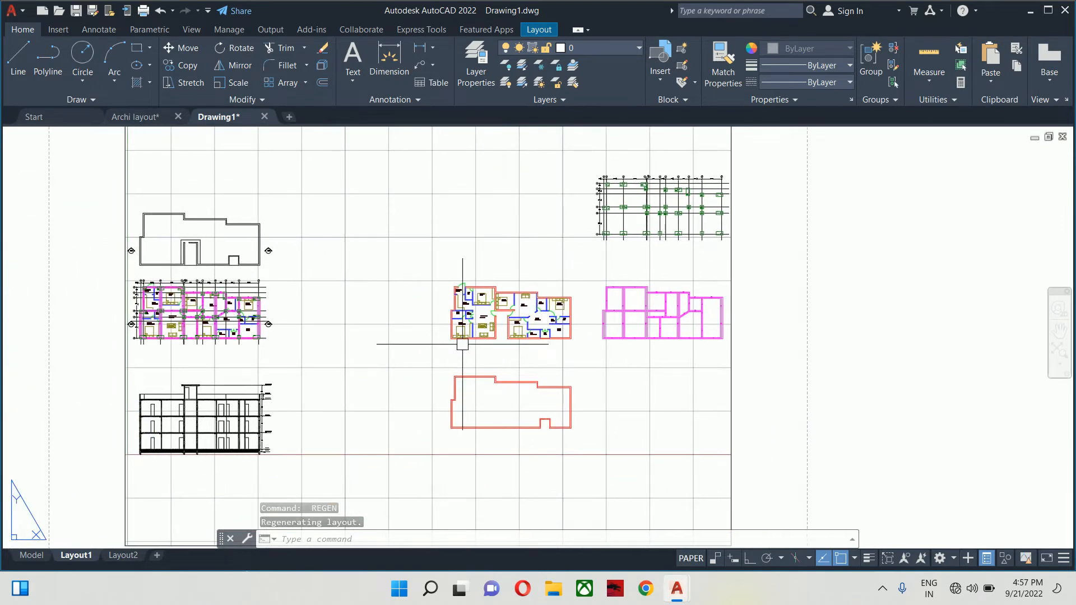
{"action": "scroll", "coordinate": [463, 344], "scroll_direction": "down", "scroll_amount": 4}
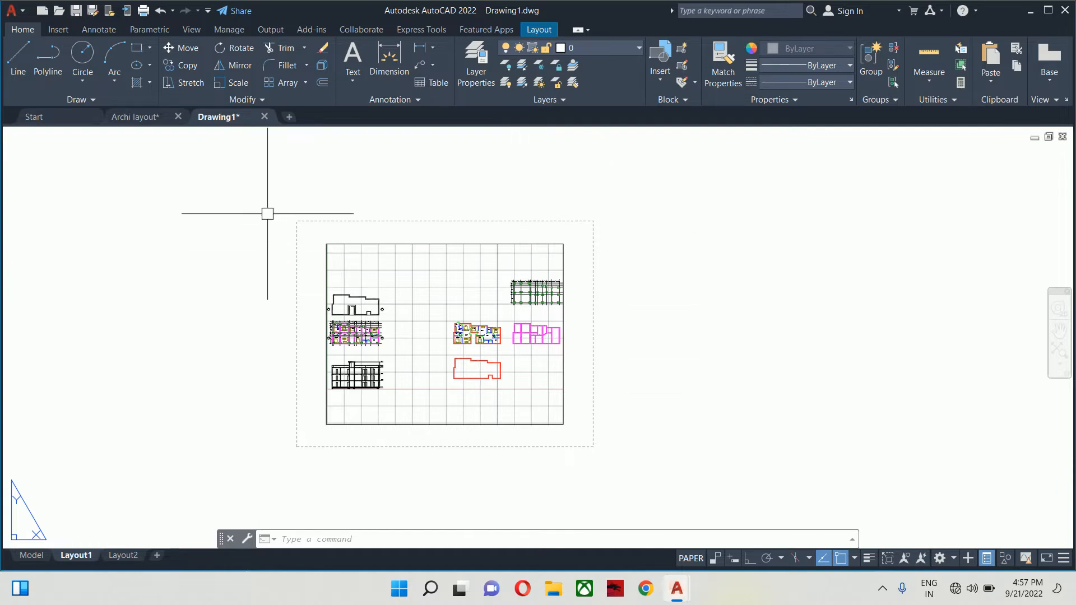
{"action": "scroll", "coordinate": [551, 206], "scroll_direction": "up", "scroll_amount": 2}
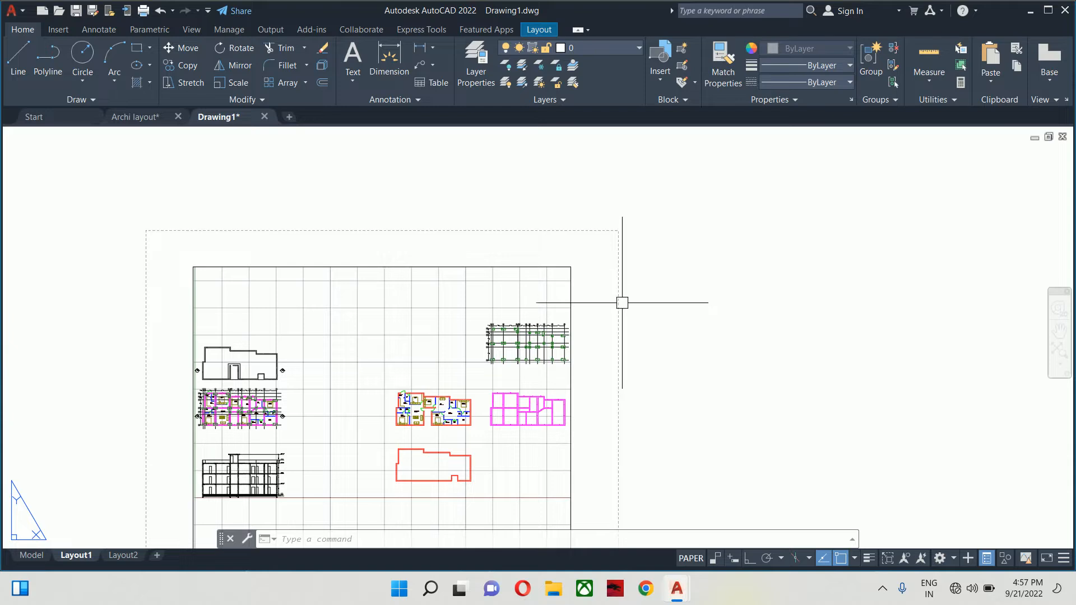
{"action": "scroll", "coordinate": [593, 288], "scroll_direction": "down", "scroll_amount": 2}
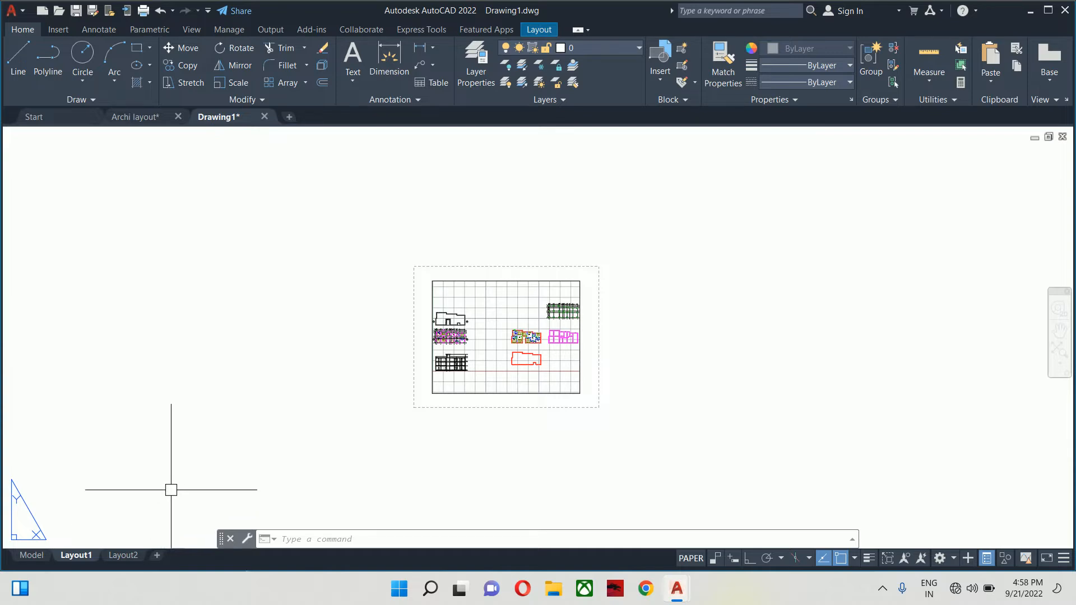
{"action": "right_click", "coordinate": [85, 560]}
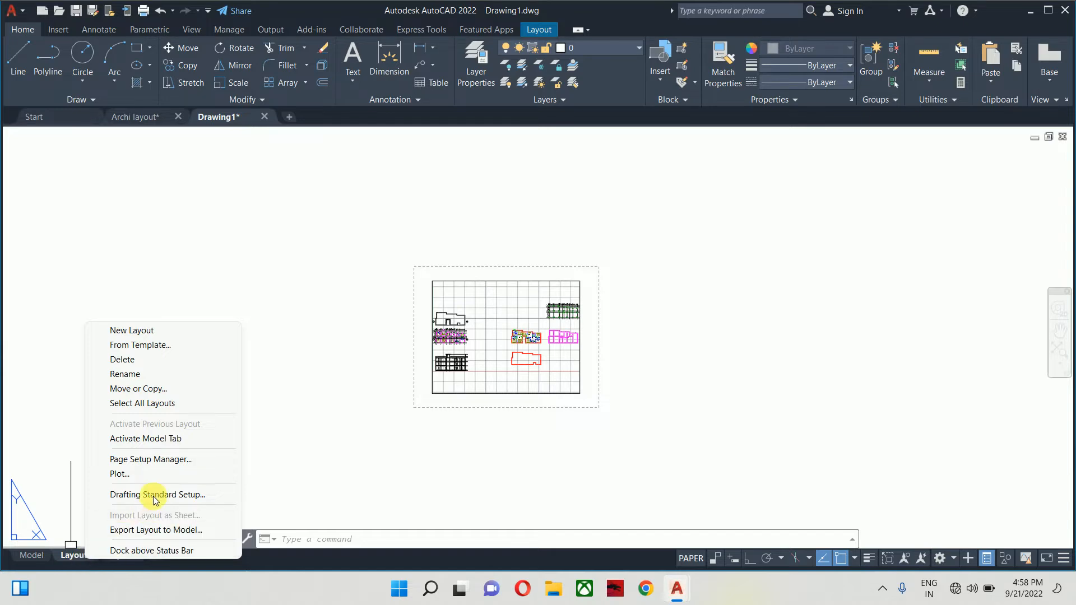
- Open the Page Setup Manager from the Layout1 tab menu
{"action": "left_click", "coordinate": [176, 461]}
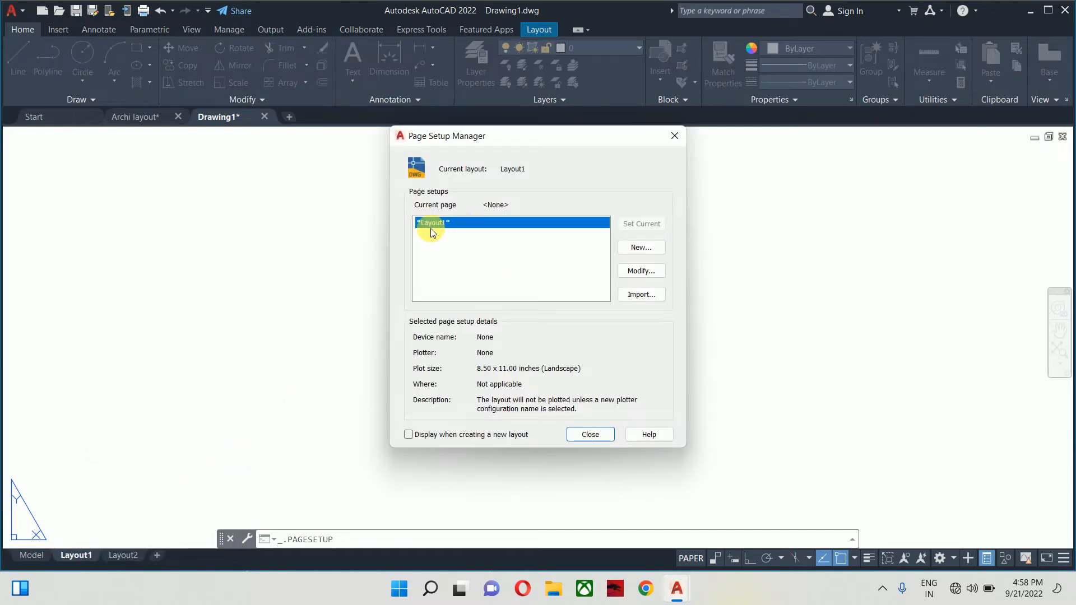
- Modify Layout1's page setup to plot with the DWG To PDF.pc3 printer
{"action": "left_click", "coordinate": [635, 273]}
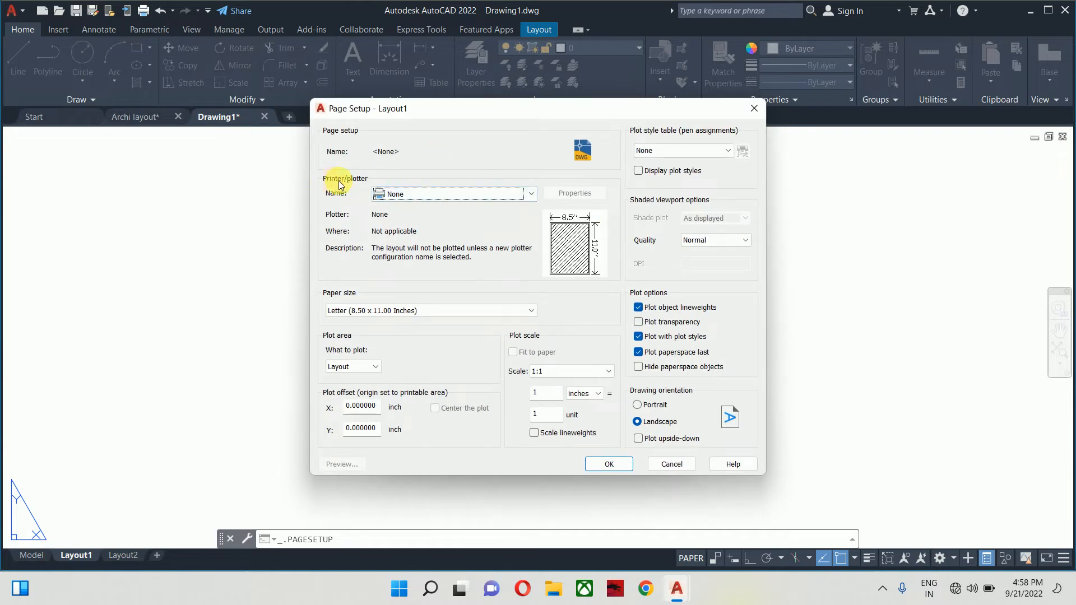
{"action": "left_click", "coordinate": [404, 194]}
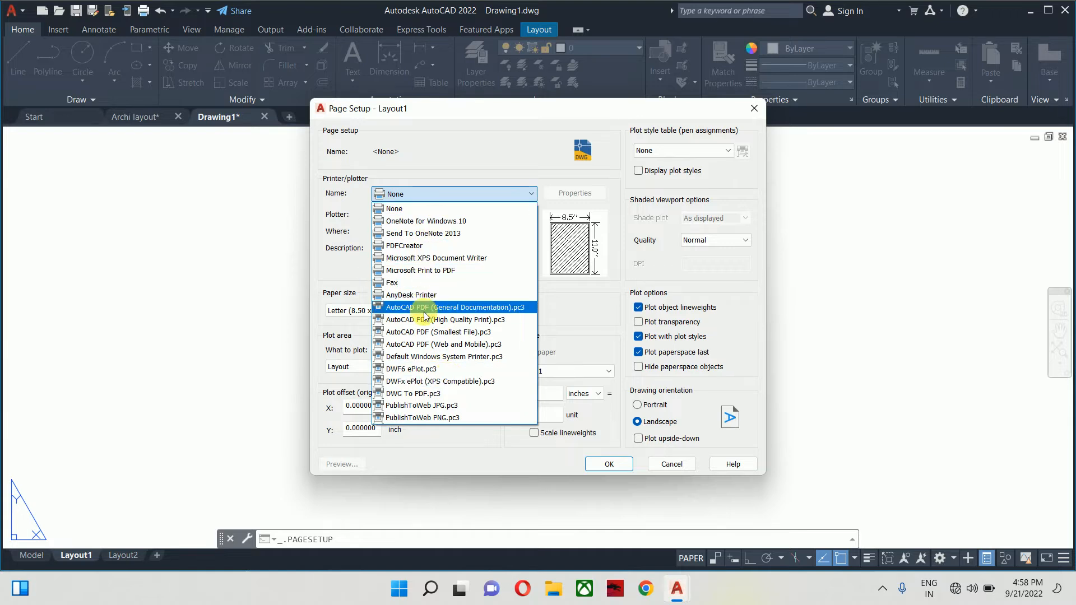
{"action": "left_click", "coordinate": [458, 193]}
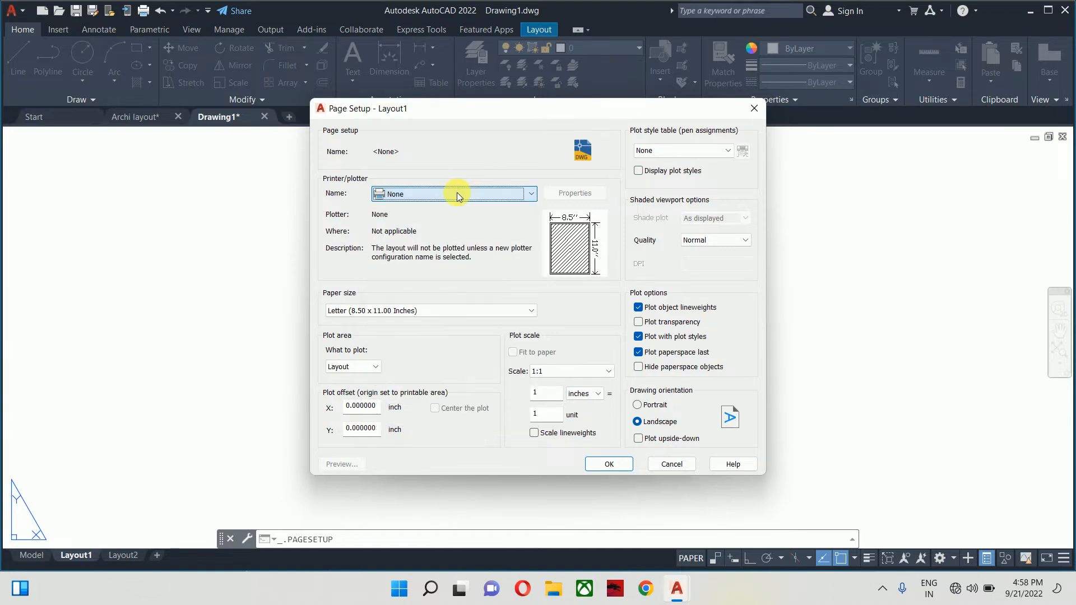
{"action": "left_click", "coordinate": [456, 193]}
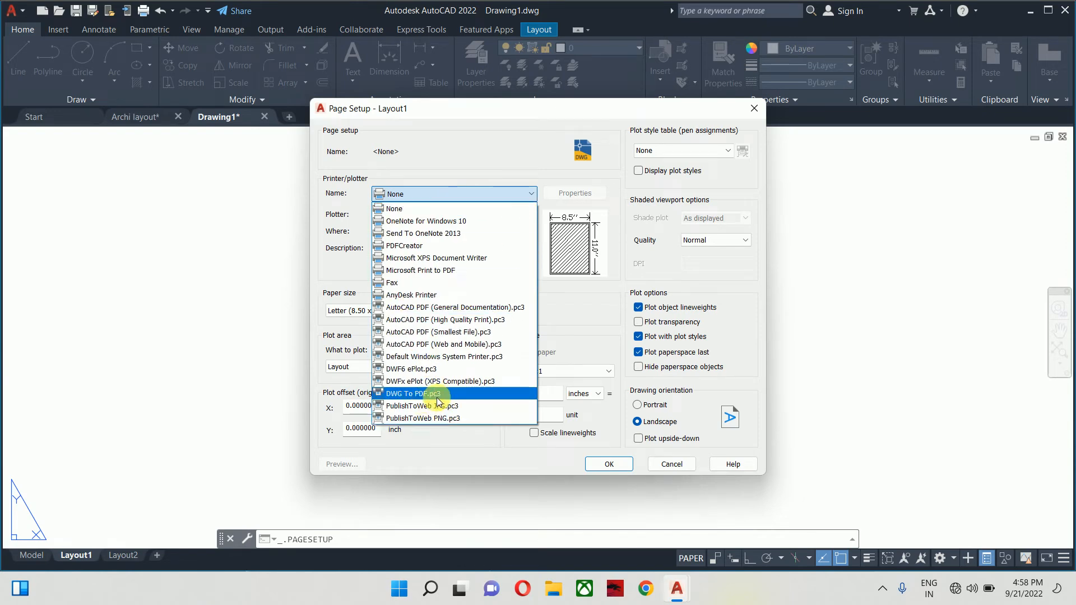
{"action": "left_click", "coordinate": [436, 395]}
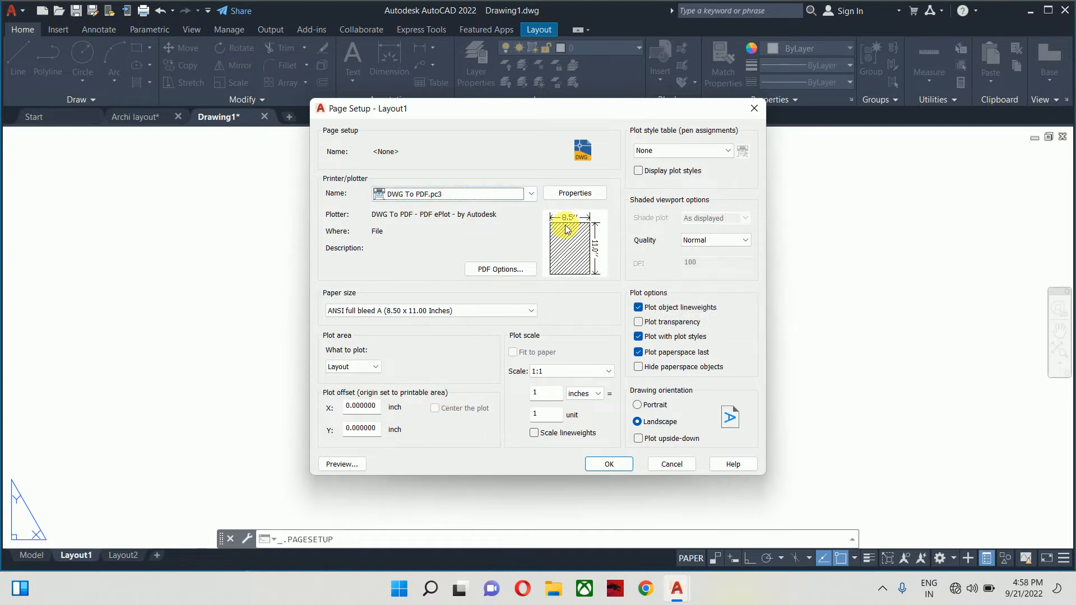
- Choose ANSI A (8.50 x 11.00 Inches) as the paper size
{"action": "mouse_move", "coordinate": [569, 229]}
{"action": "left_click", "coordinate": [417, 310]}
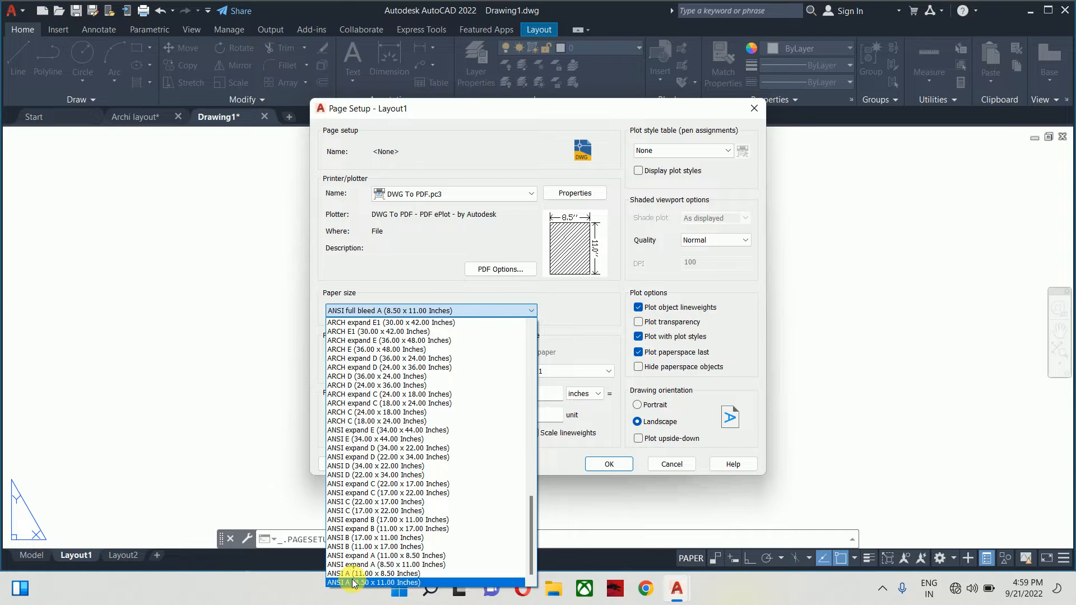
{"action": "left_click", "coordinate": [356, 583]}
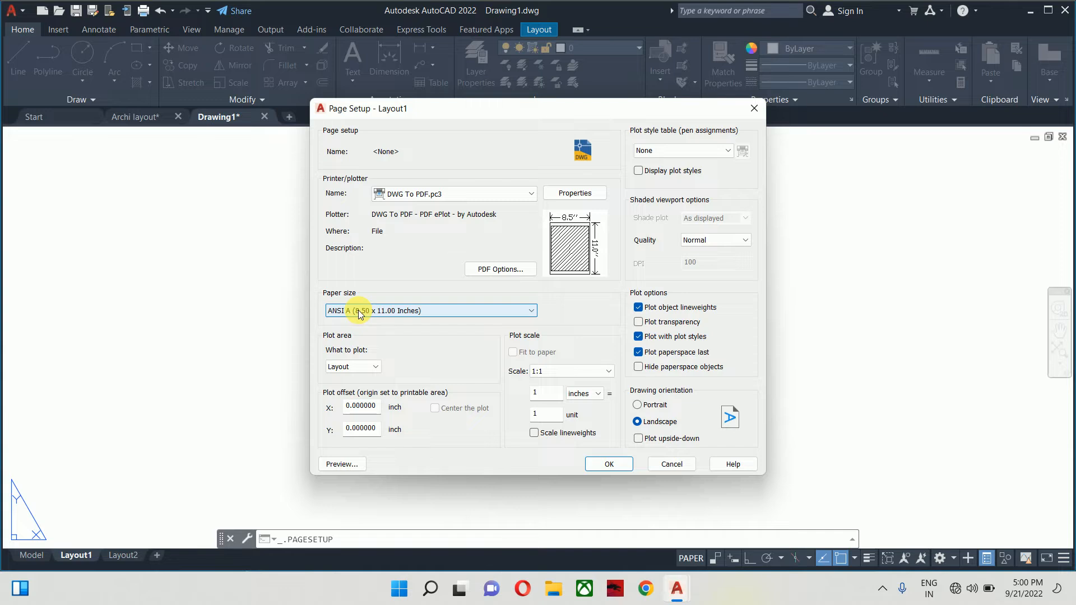
- Select the landscape ANSI full bleed A (11.00 x 8.50 Inches) paper size
{"action": "left_click", "coordinate": [359, 311]}
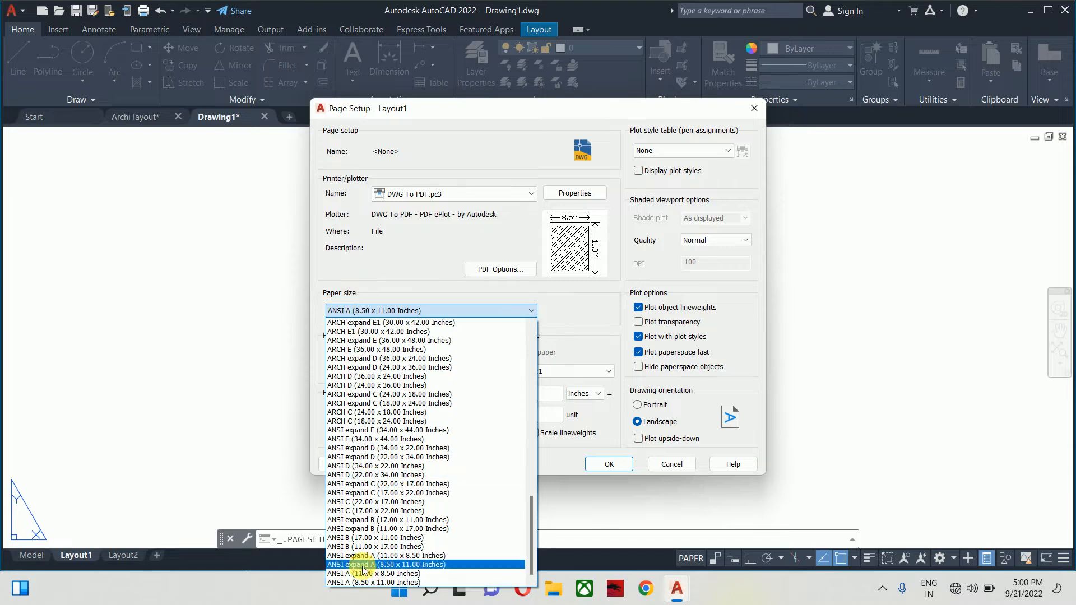
{"action": "scroll", "coordinate": [370, 544], "scroll_direction": "up", "scroll_amount": 1}
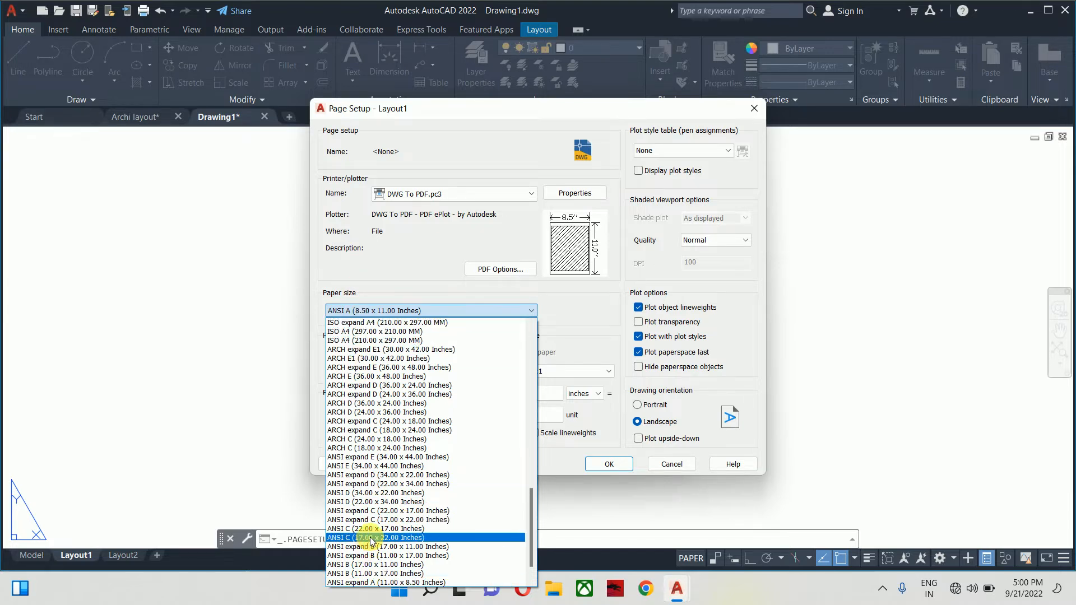
{"action": "scroll", "coordinate": [370, 541], "scroll_direction": "up", "scroll_amount": 1}
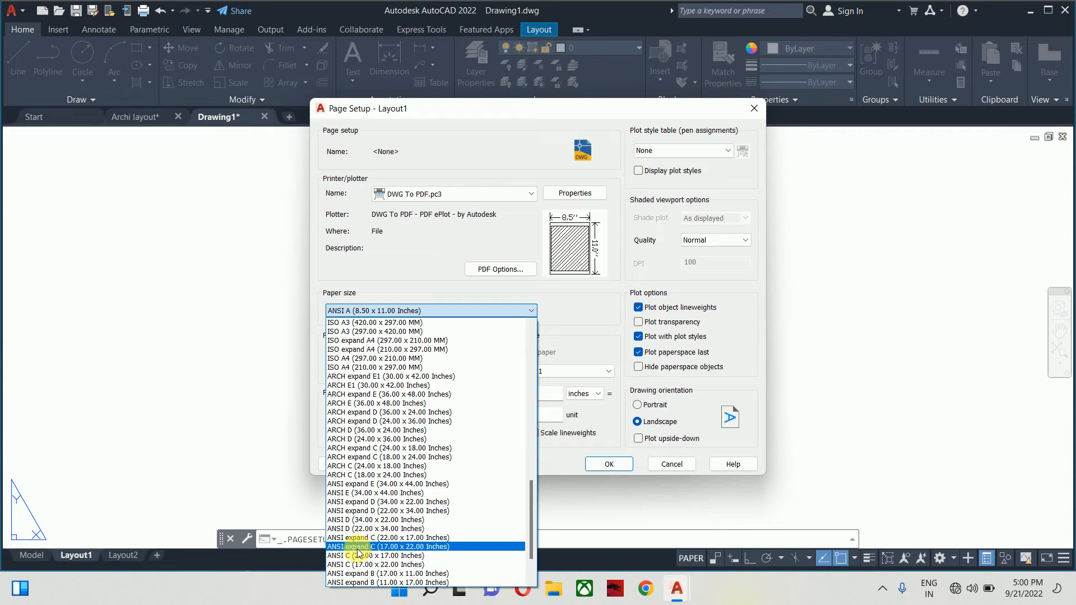
{"action": "scroll", "coordinate": [363, 535], "scroll_direction": "up", "scroll_amount": 1}
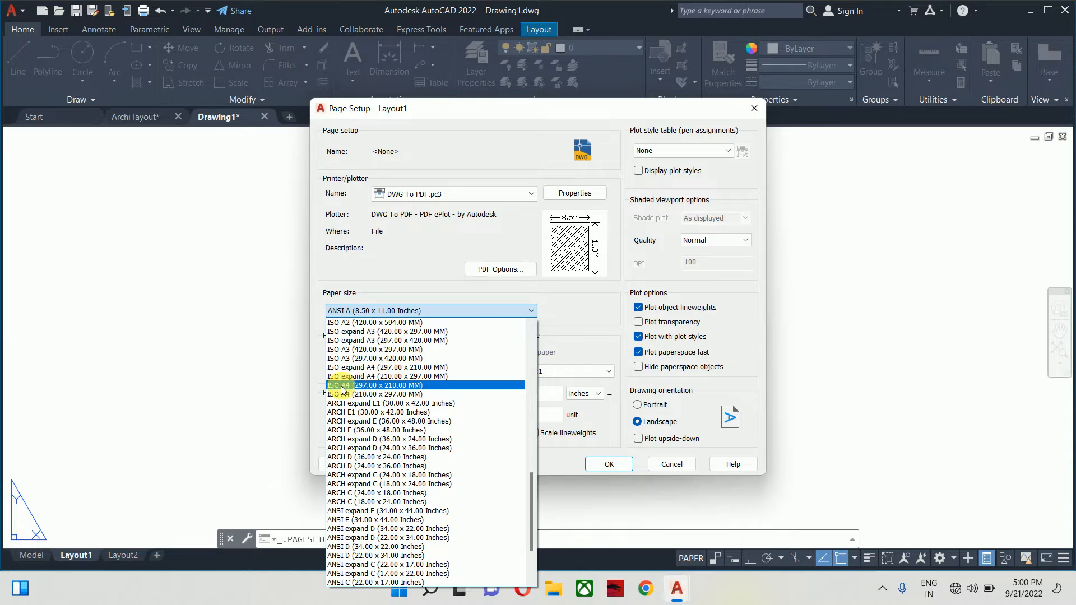
{"action": "scroll", "coordinate": [347, 400], "scroll_direction": "up", "scroll_amount": 2}
{"action": "scroll", "coordinate": [350, 413], "scroll_direction": "up", "scroll_amount": 1}
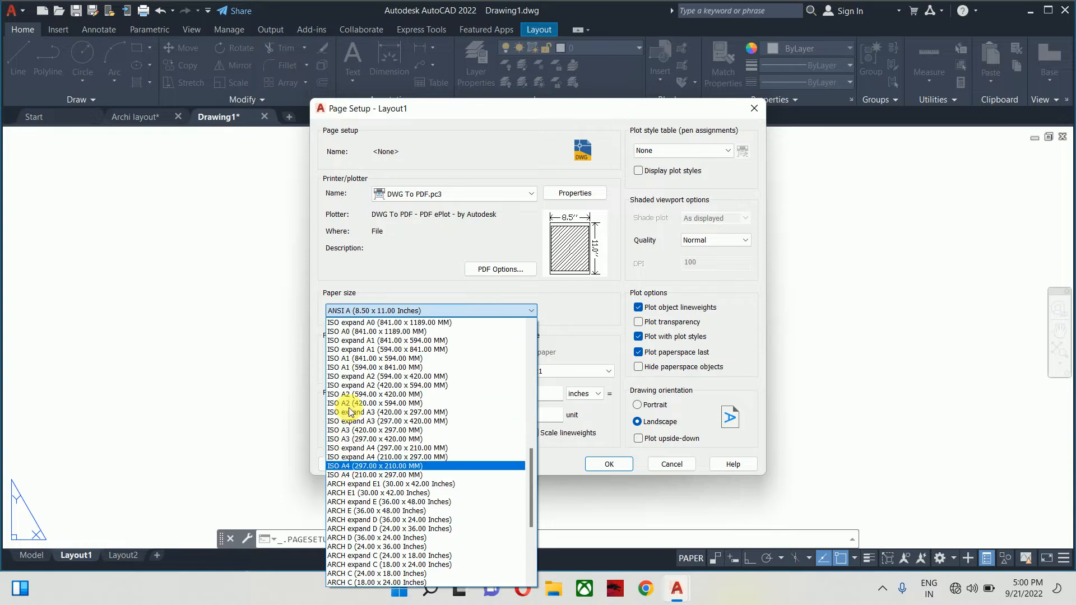
{"action": "scroll", "coordinate": [350, 404], "scroll_direction": "up", "scroll_amount": 3}
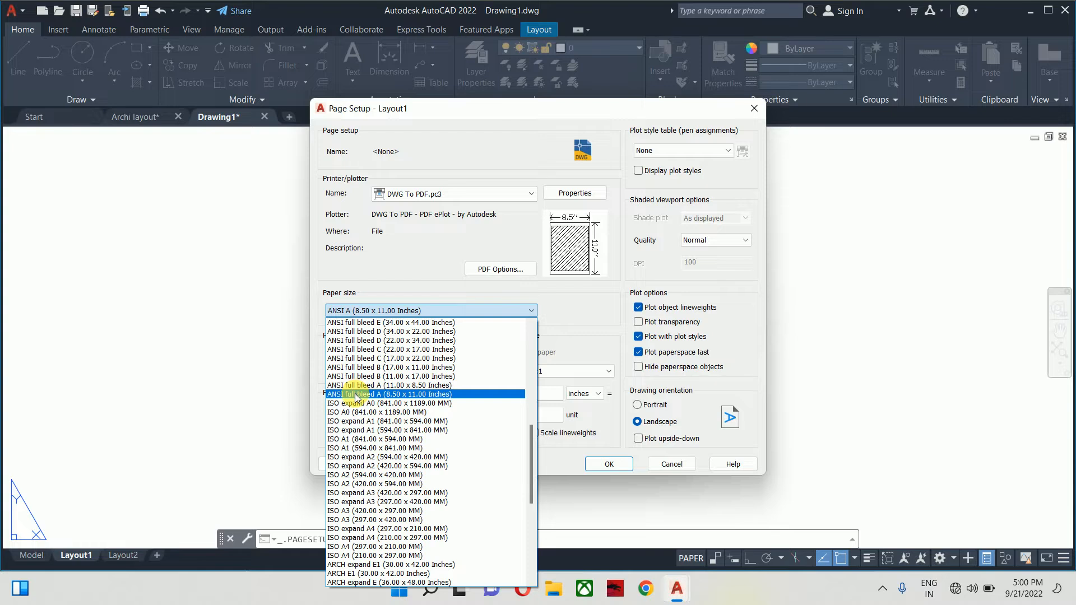
{"action": "left_click", "coordinate": [355, 393]}
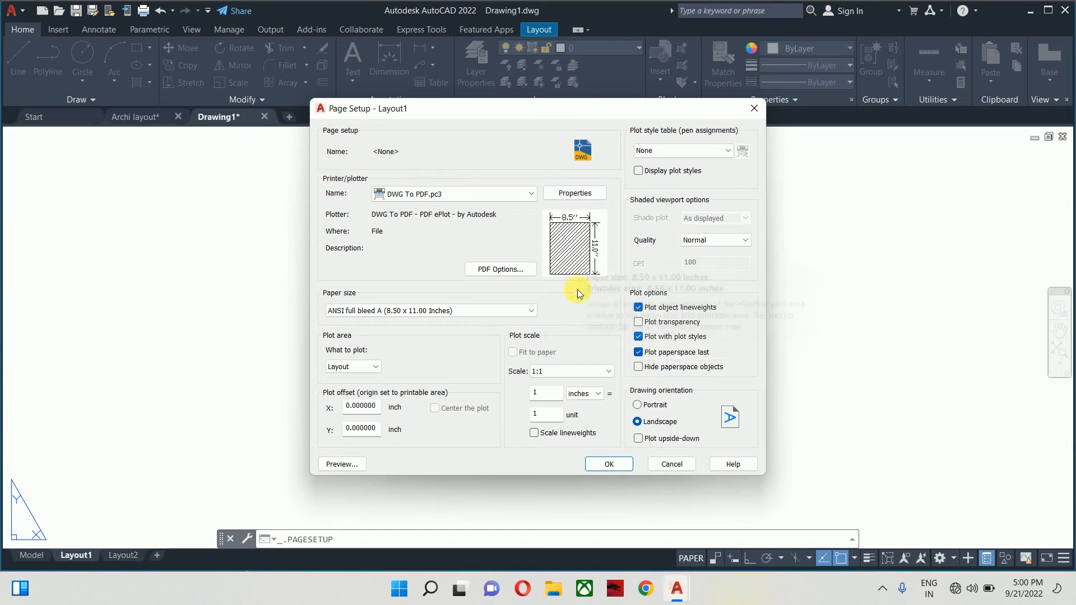
{"action": "left_click", "coordinate": [482, 315]}
{"action": "scroll", "coordinate": [402, 351], "scroll_direction": "up", "scroll_amount": 1}
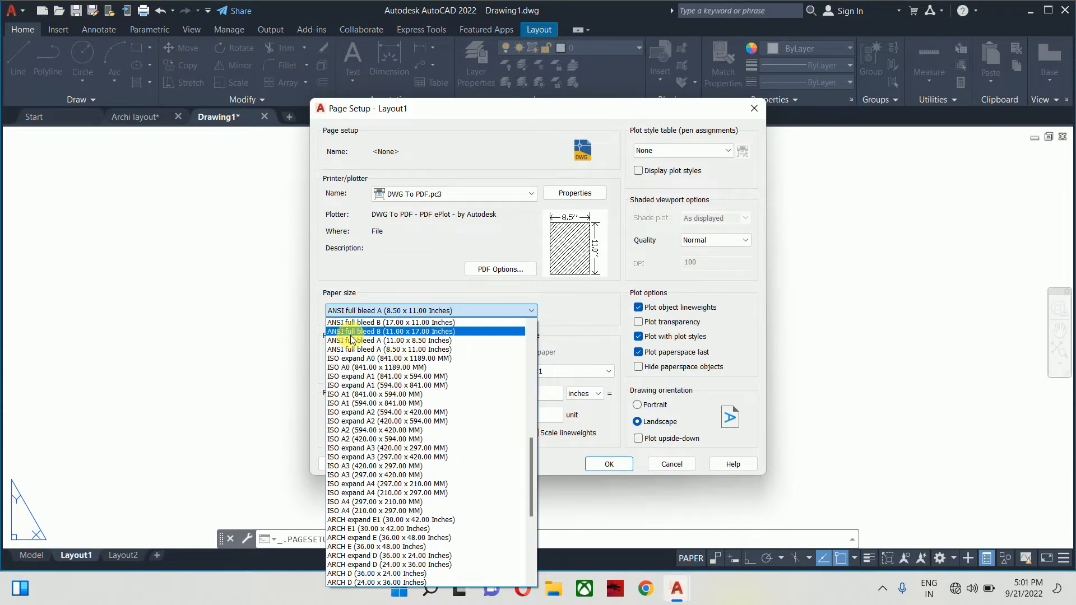
{"action": "left_click", "coordinate": [386, 341]}
- Apply the Layout1 page settings and close the Page Setup Manager
{"action": "mouse_move", "coordinate": [548, 251]}
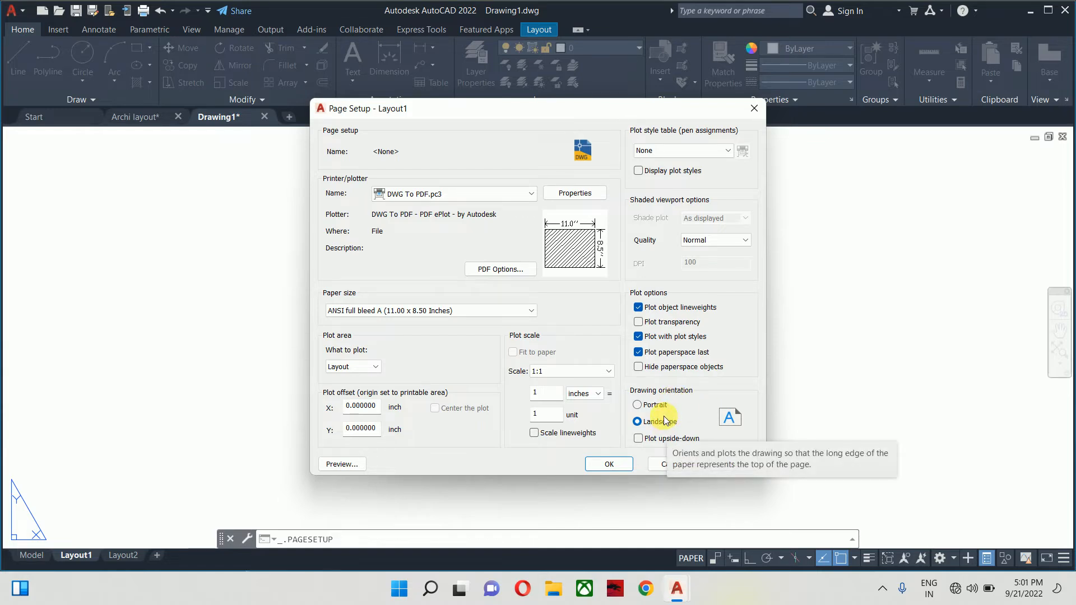
{"action": "left_click", "coordinate": [610, 461]}
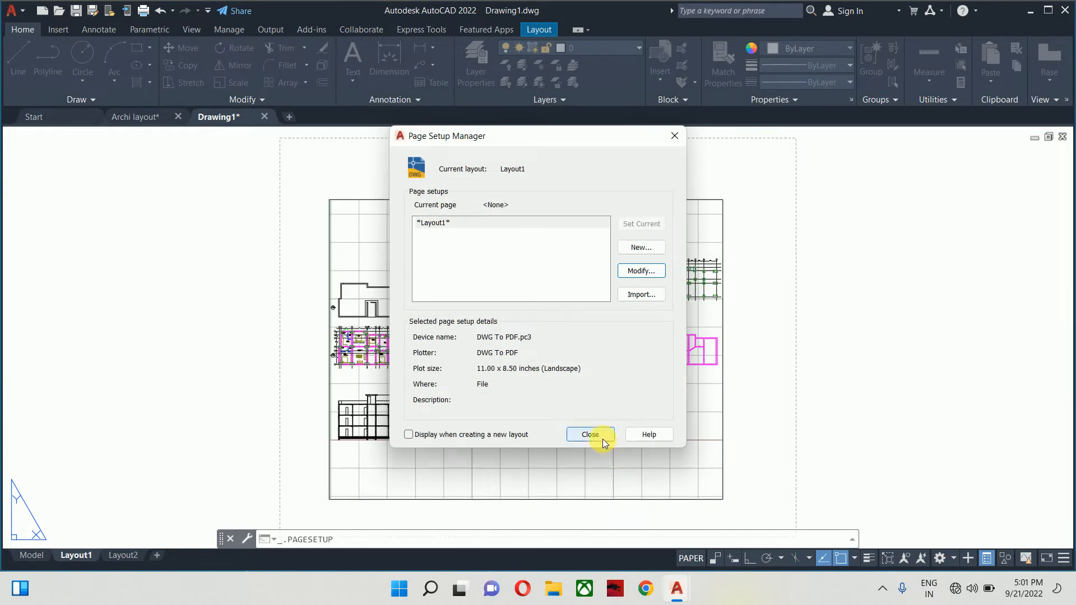
{"action": "left_click", "coordinate": [602, 441]}
- Switch to Layout2 and open its page setup for editing
{"action": "scroll", "coordinate": [589, 440], "scroll_direction": "down", "scroll_amount": 5}
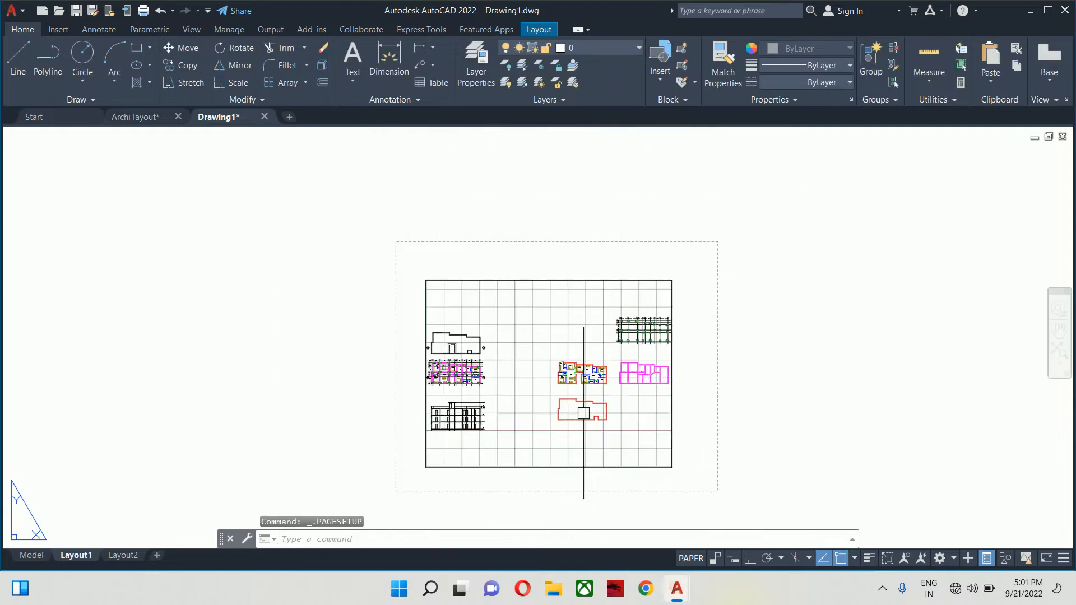
{"action": "left_click", "coordinate": [119, 557]}
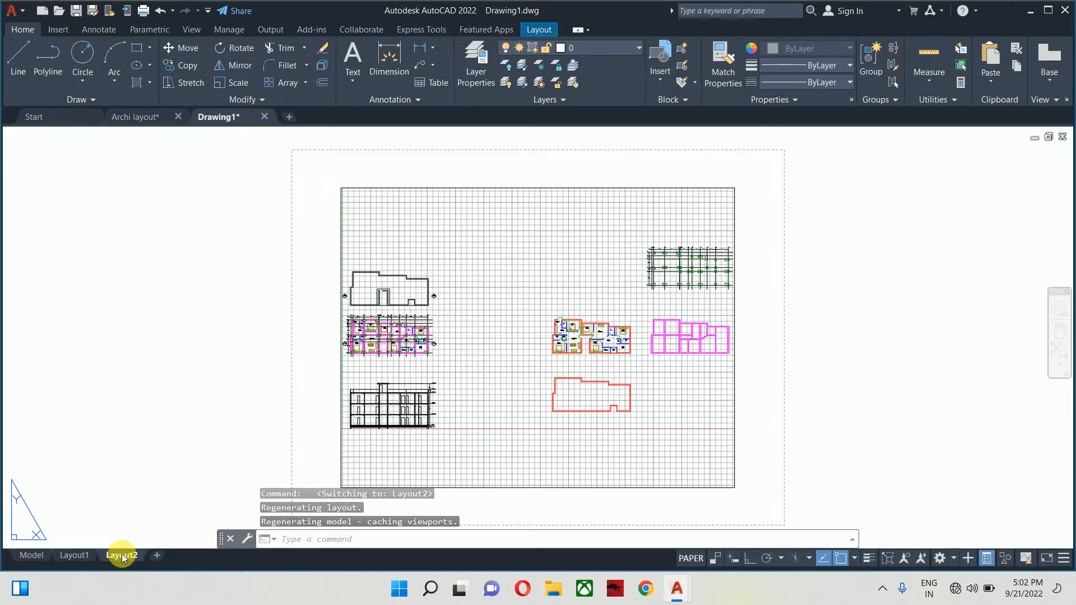
{"action": "right_click", "coordinate": [123, 554]}
{"action": "left_click", "coordinate": [183, 452]}
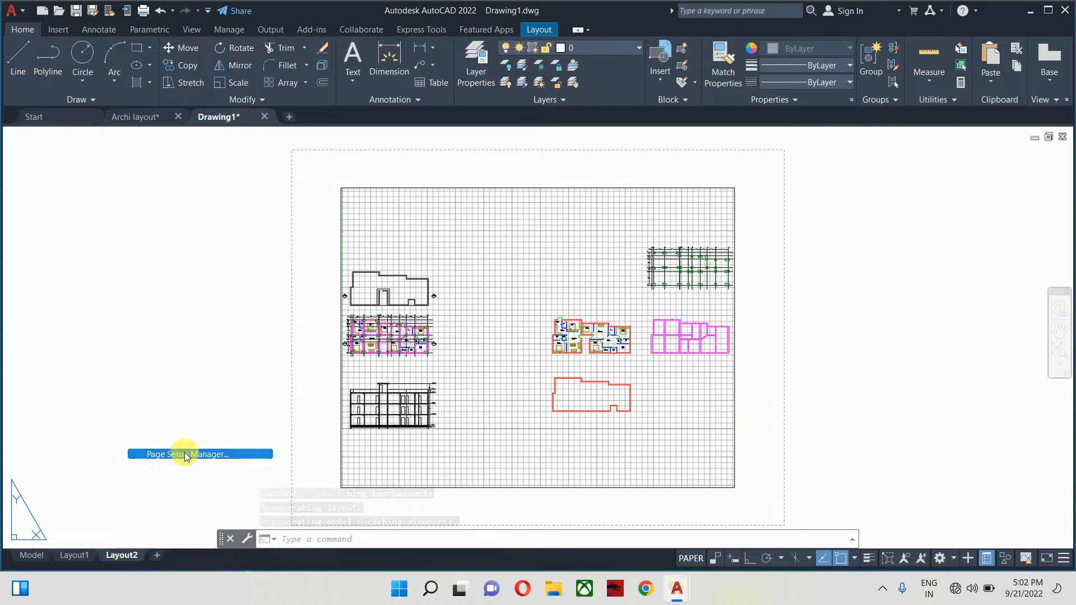
{"action": "left_click", "coordinate": [641, 271]}
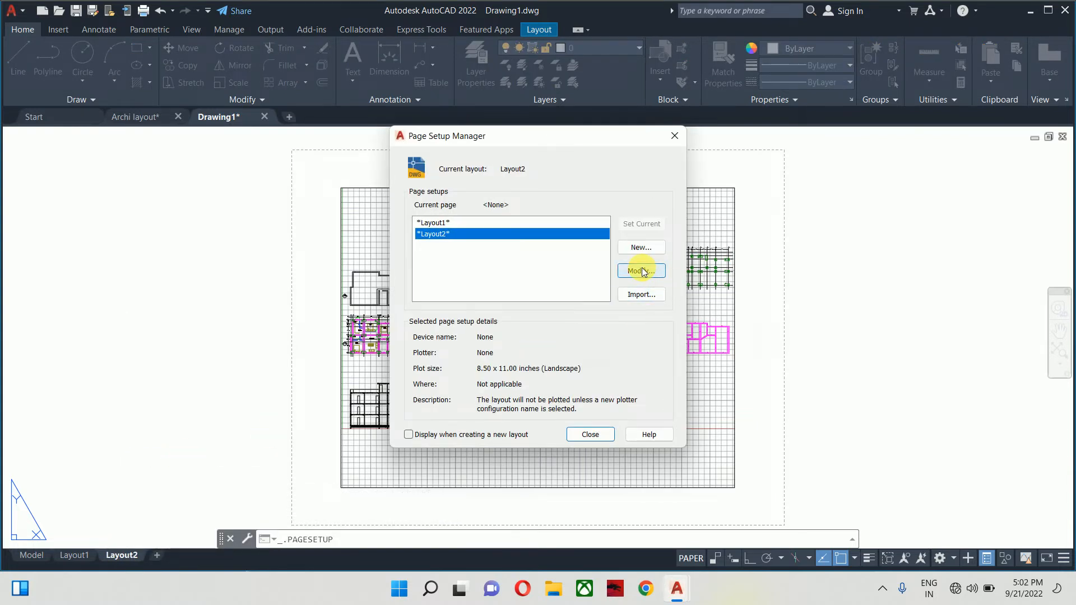
- Set Layout2 to plot with DWG To PDF.pc3 on ANSI full bleed A (11 x 8.5) paper
{"action": "left_click", "coordinate": [404, 193]}
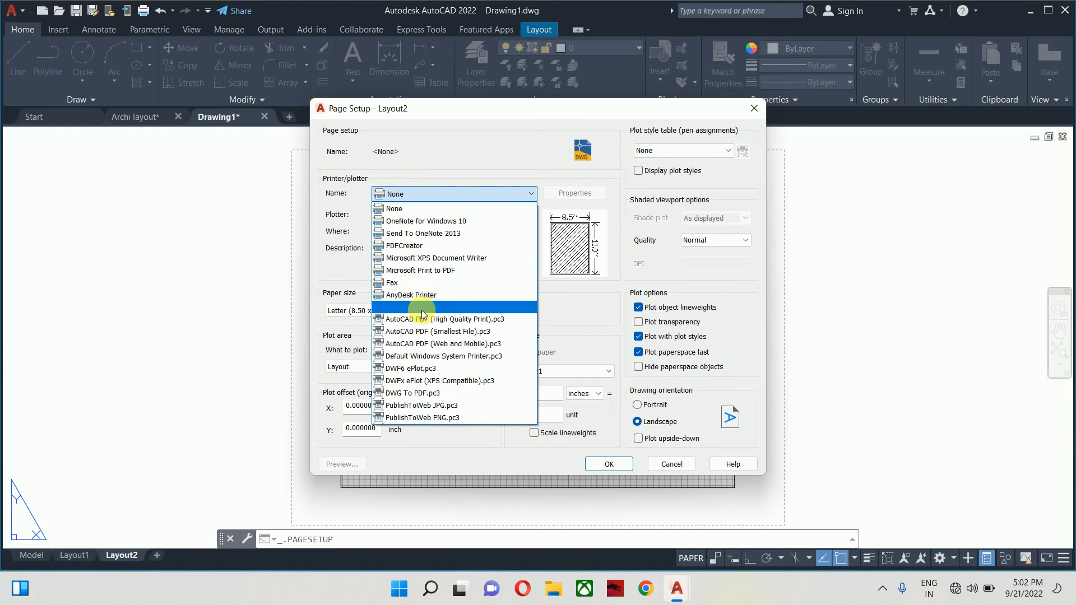
{"action": "left_click", "coordinate": [433, 394]}
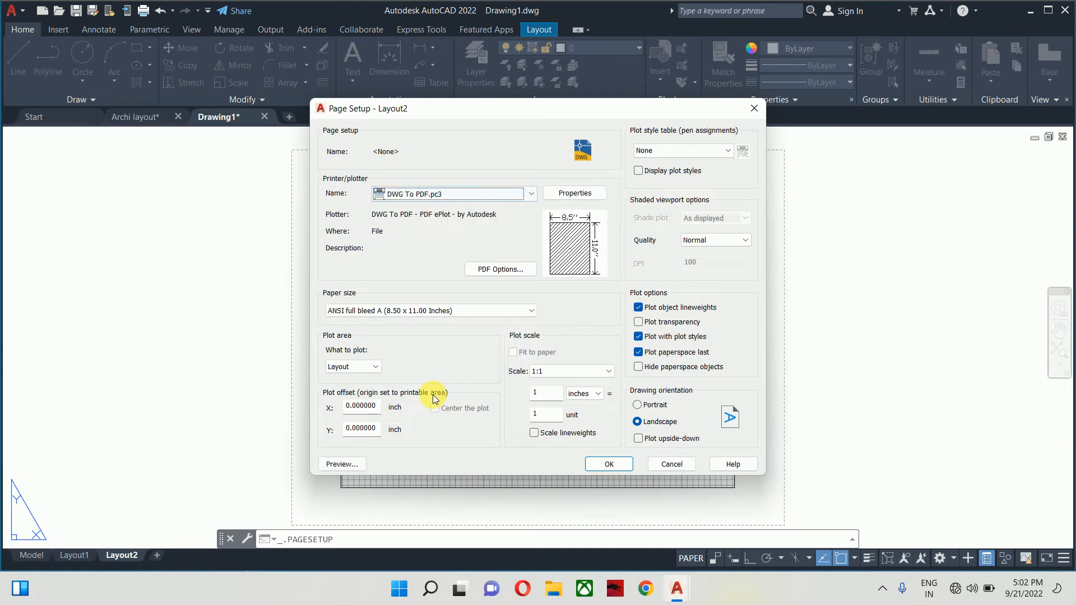
{"action": "left_click", "coordinate": [390, 309]}
{"action": "scroll", "coordinate": [393, 387], "scroll_direction": "up", "scroll_amount": 2}
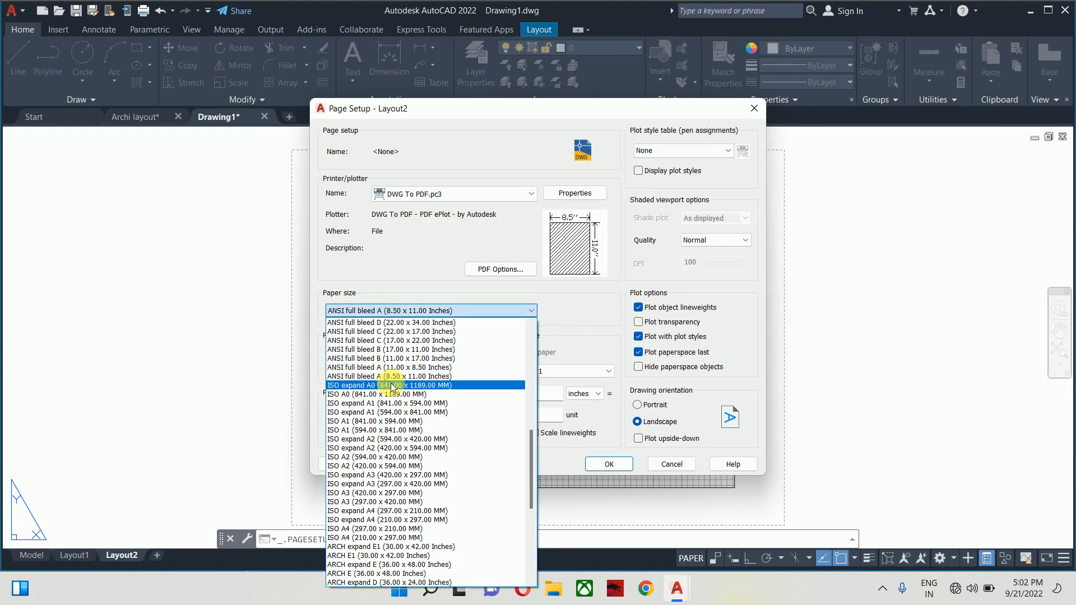
{"action": "left_click", "coordinate": [395, 367]}
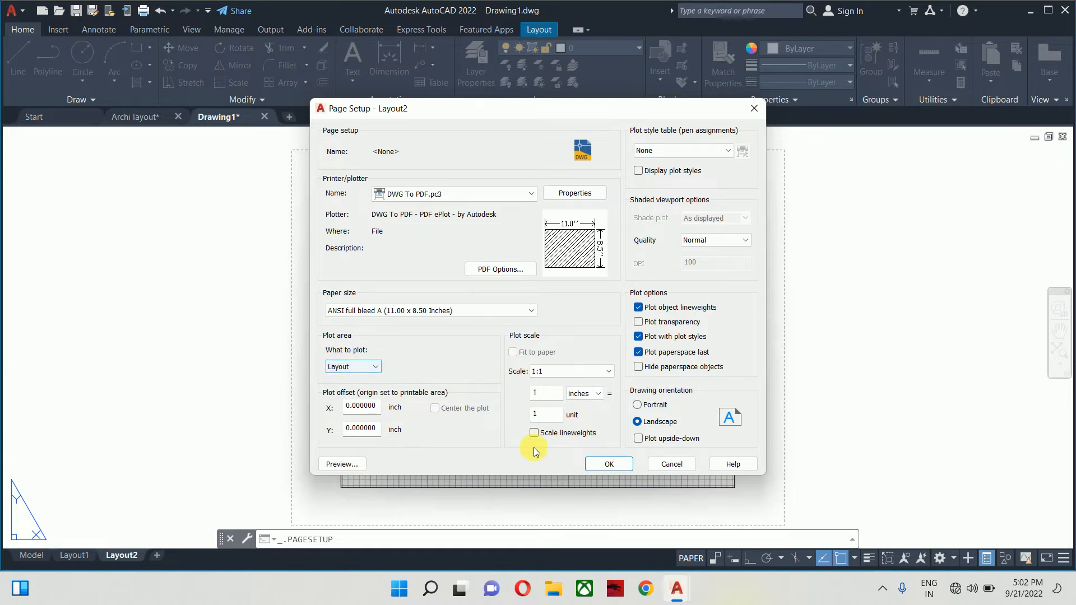
{"action": "left_click", "coordinate": [616, 468]}
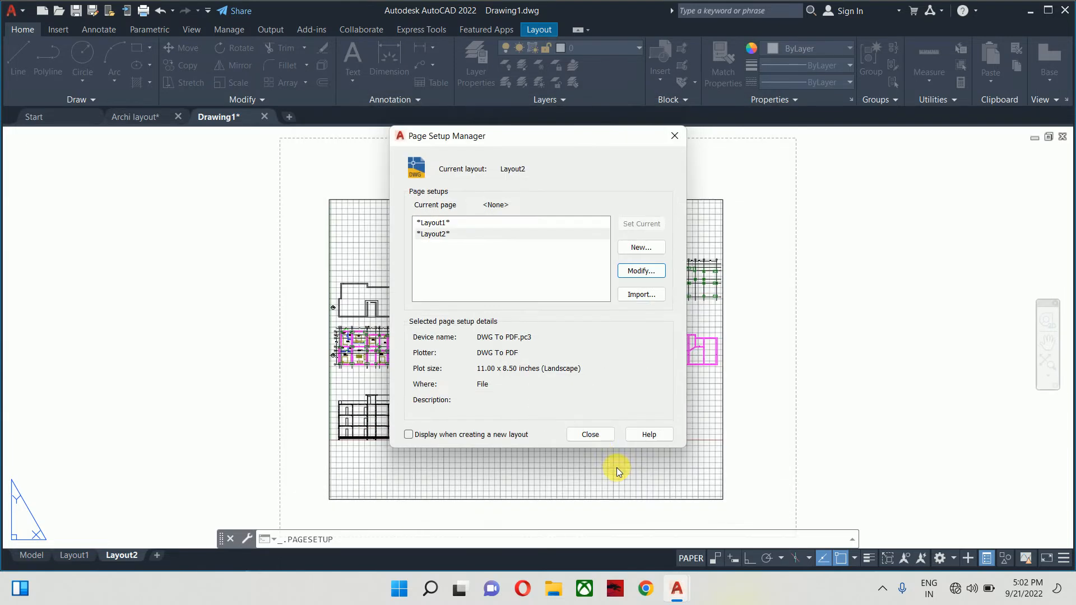
{"action": "left_click", "coordinate": [586, 436]}
{"action": "scroll", "coordinate": [558, 407], "scroll_direction": "down", "scroll_amount": 2}
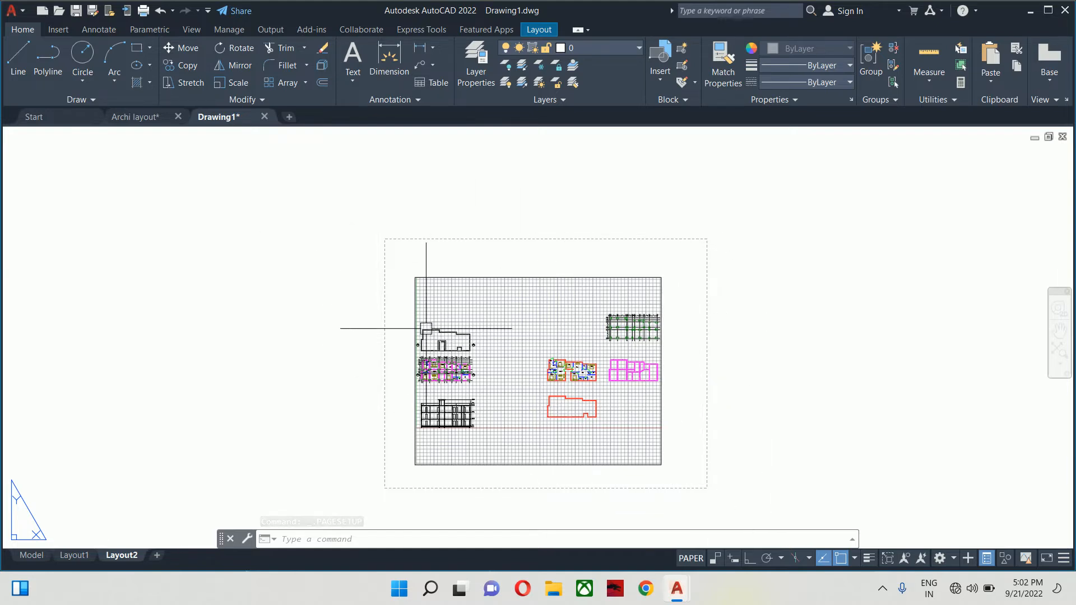
- Delete the Layout2 viewport, glance at Model space, and return to the blank Layout2 sheet
{"action": "left_click", "coordinate": [454, 239]}
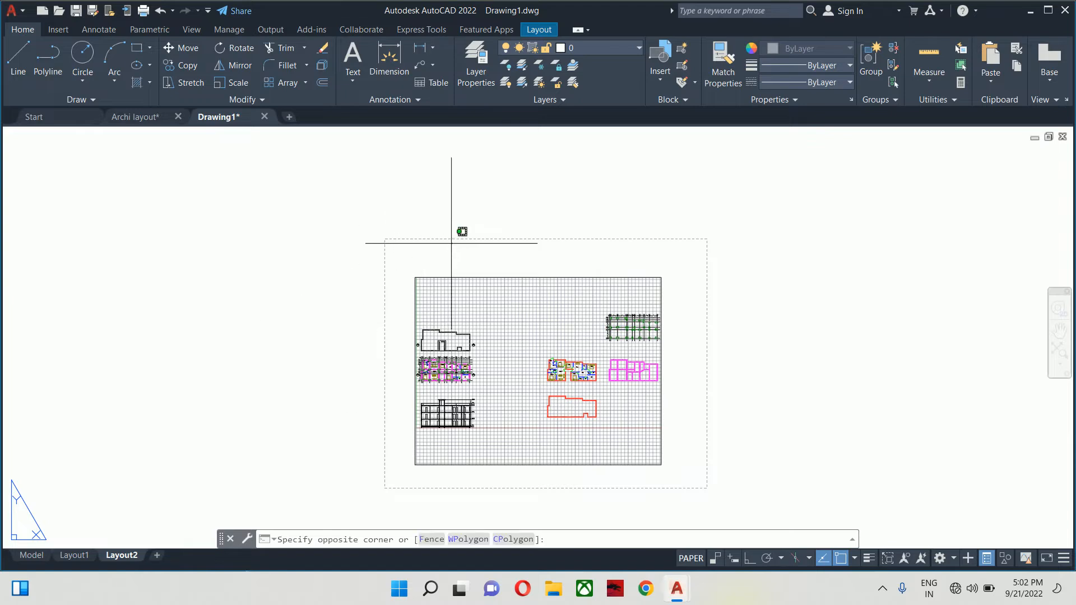
{"action": "left_click", "coordinate": [366, 300]}
{"action": "key", "text": "Delete"}
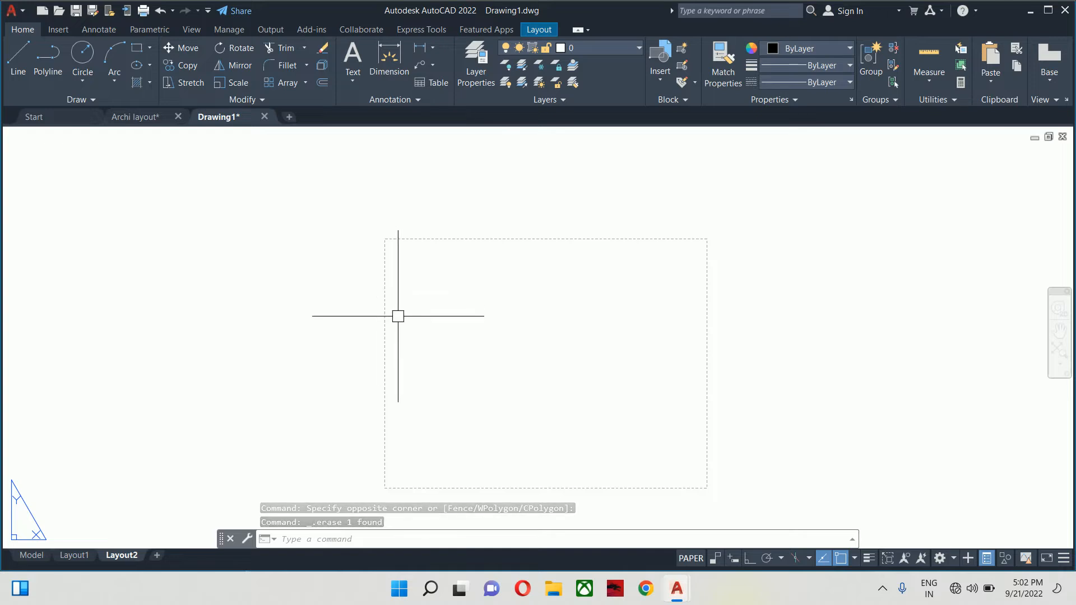
{"action": "middle_click_drag", "start_coordinate": [405, 286], "coordinate": [413, 247]}
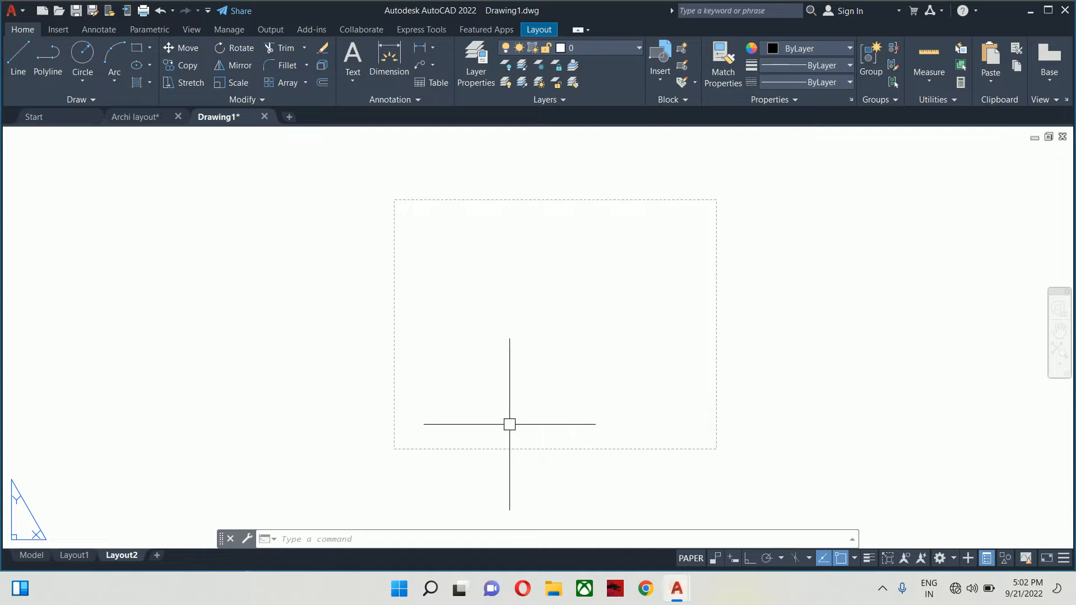
{"action": "left_click", "coordinate": [30, 556]}
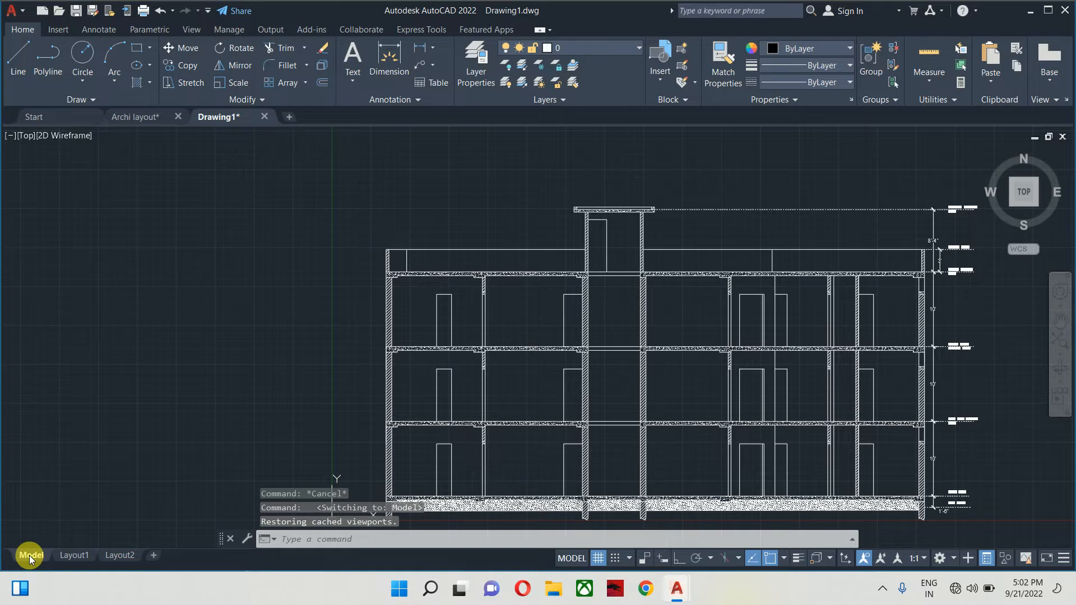
{"action": "left_click", "coordinate": [118, 555]}
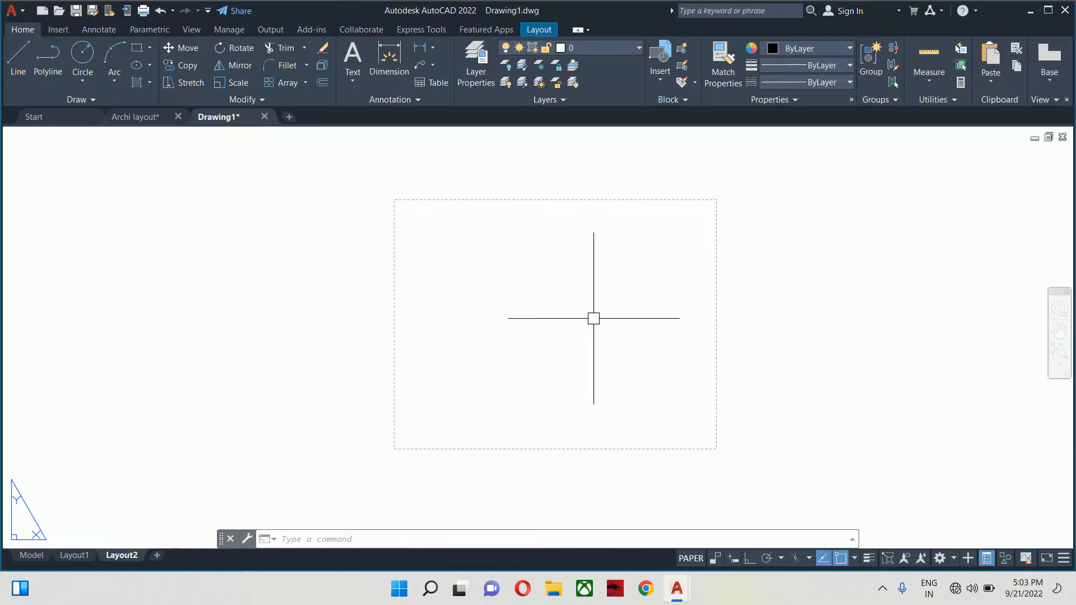
- Draw a sheet-sized rectangle from 0,0 to 11,8.5
{"action": "type", "text": "rec"}
{"action": "key", "text": "Return"}
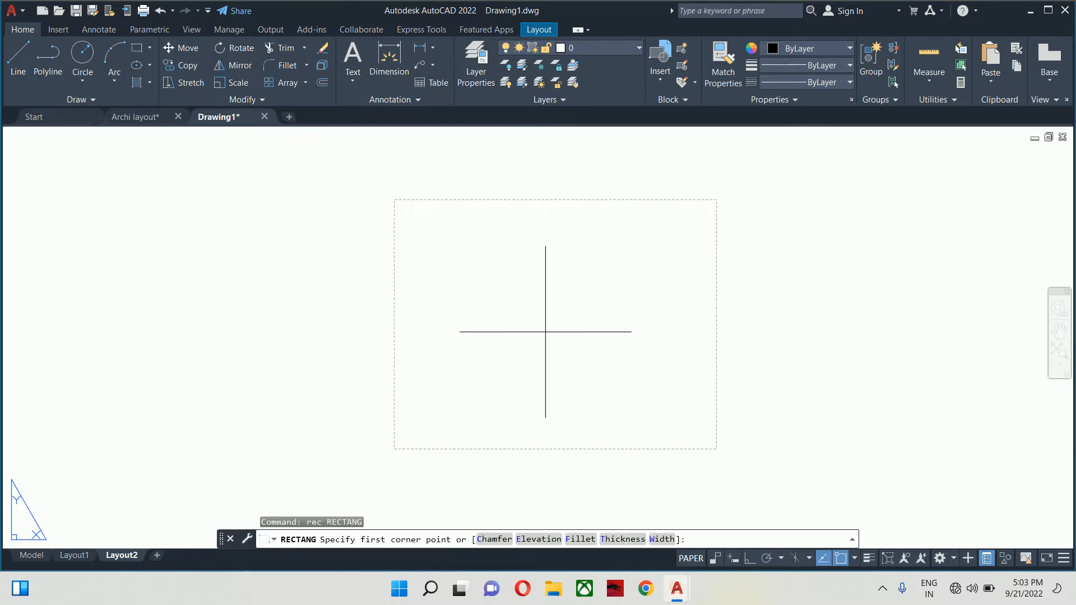
{"action": "type", "text": "0,0"}
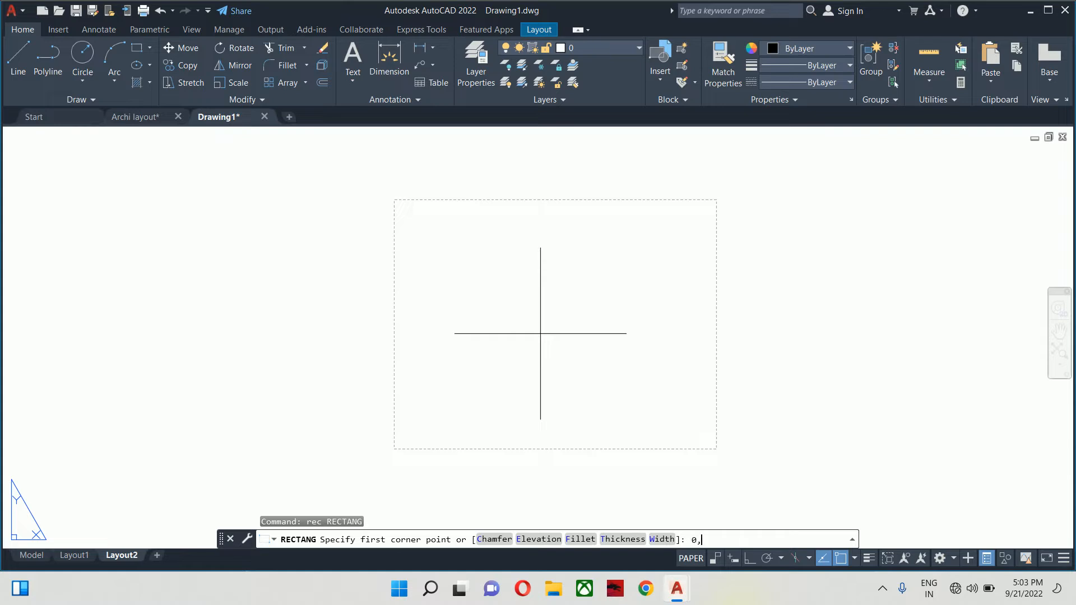
{"action": "key", "text": "Return"}
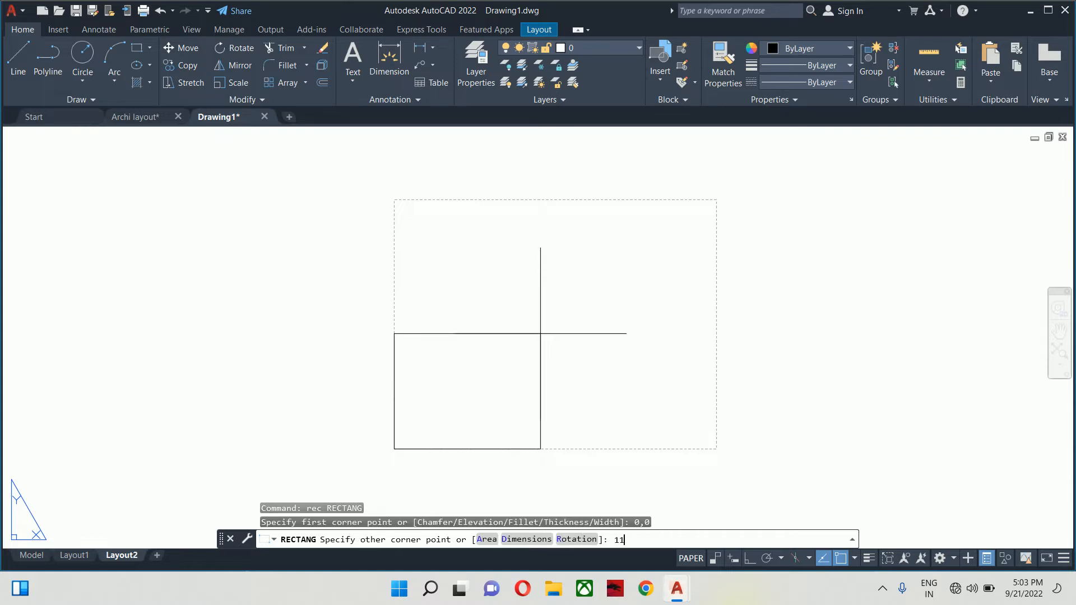
{"action": "type", "text": "11,8.5"}
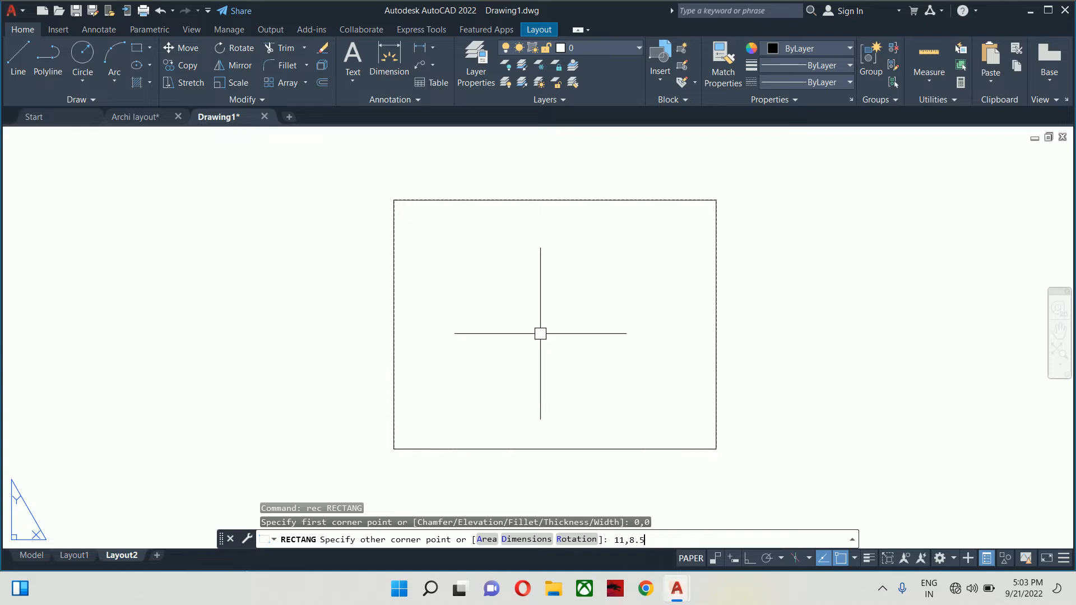
{"action": "key", "text": "Return"}
{"action": "key", "text": "Escape"}
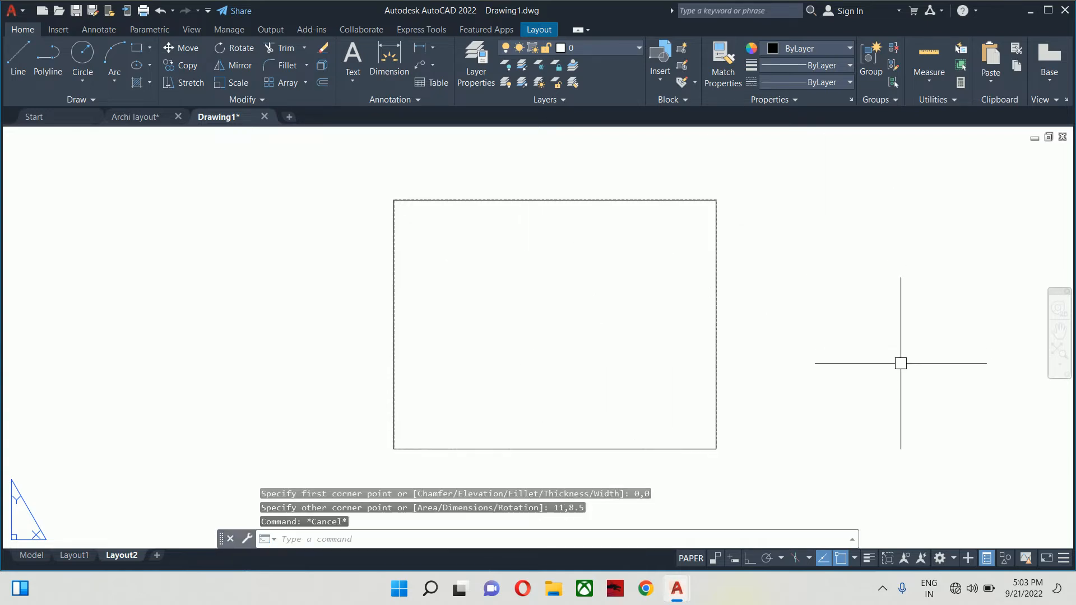
{"action": "key", "text": "Escape"}
- Offset the sheet rectangle inward by .25 to make a border
{"action": "type", "text": "o"}
{"action": "key", "text": "Return"}
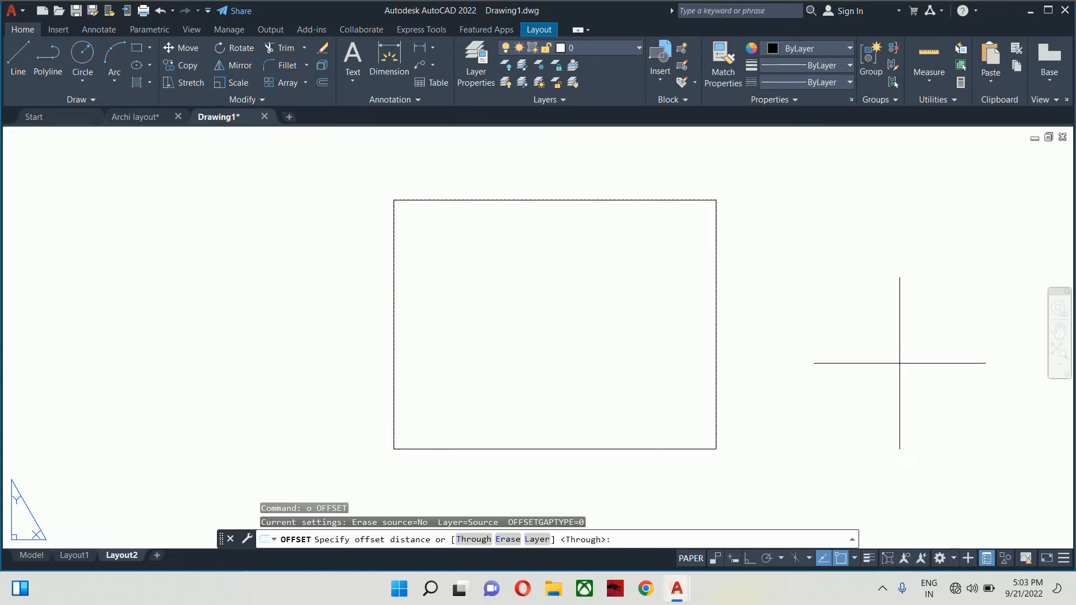
{"action": "type", "text": ".25"}
{"action": "key", "text": "Return"}
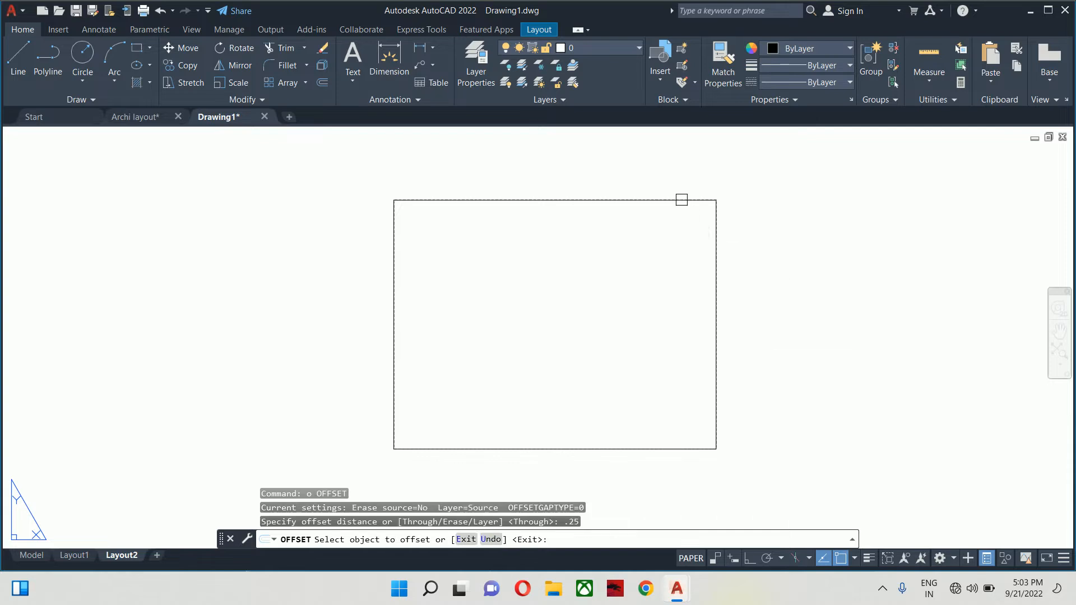
{"action": "left_click", "coordinate": [680, 196]}
{"action": "left_click", "coordinate": [675, 221]}
{"action": "scroll", "coordinate": [677, 224], "scroll_direction": "up", "scroll_amount": 4}
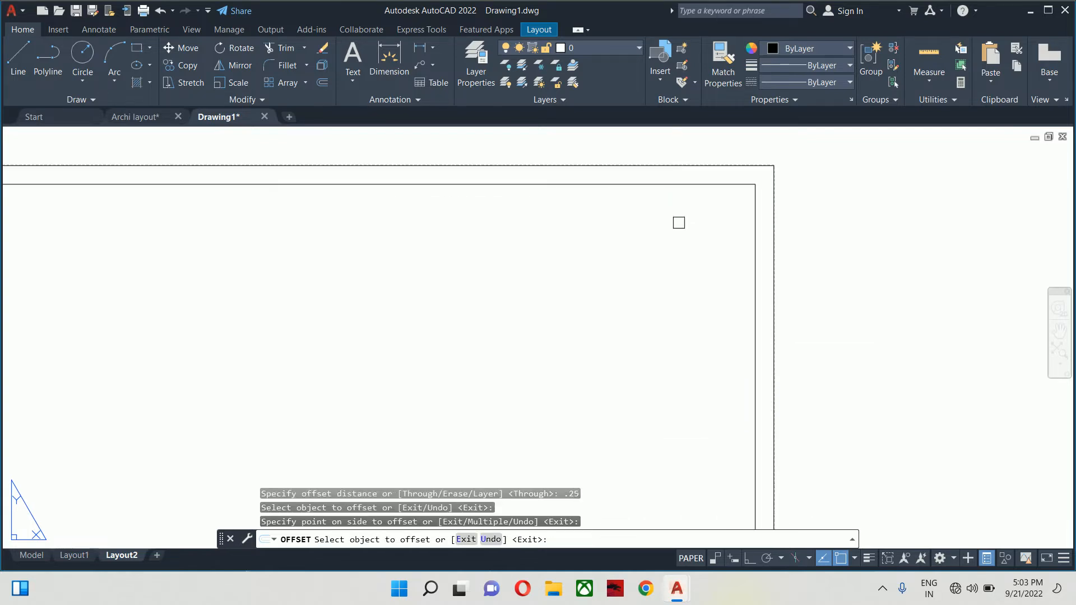
- Offset the inner border inward again by .1 for a double-line border
{"action": "key", "text": "Return"}
{"action": "key", "text": "Return"}
{"action": "type", "text": ".1"}
{"action": "key", "text": "Return"}
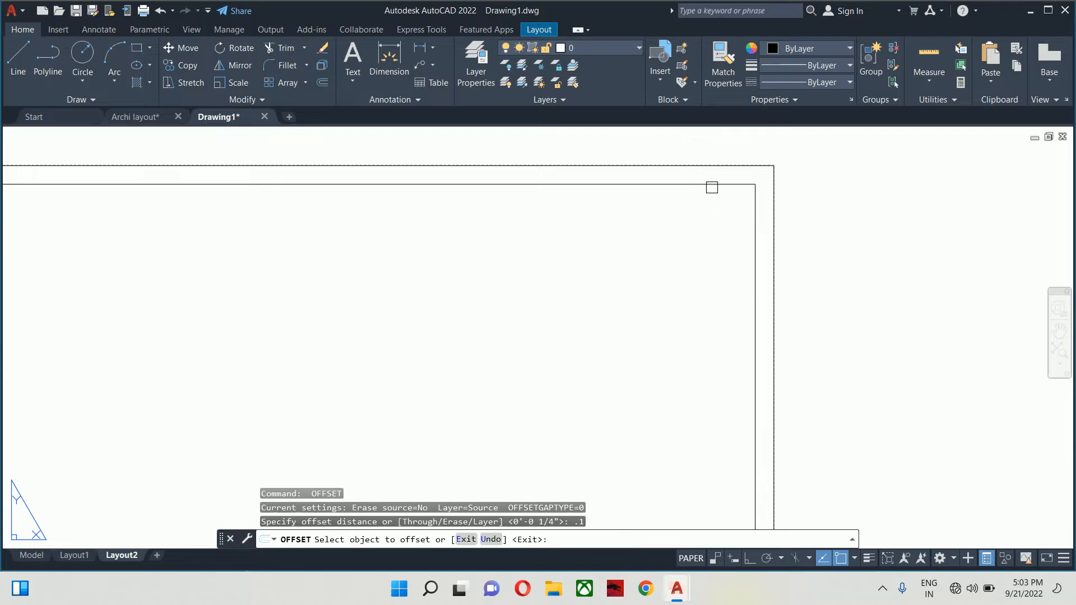
{"action": "left_click", "coordinate": [710, 185]}
{"action": "left_click", "coordinate": [710, 198]}
{"action": "key", "text": "Return"}
{"action": "key", "text": "Escape"}
{"action": "key", "text": "Escape"}
{"action": "scroll", "coordinate": [759, 172], "scroll_direction": "up", "scroll_amount": 4}
- Erase the outer sheet-sized border rectangle
{"action": "left_click", "coordinate": [758, 172]}
{"action": "left_click", "coordinate": [680, 139]}
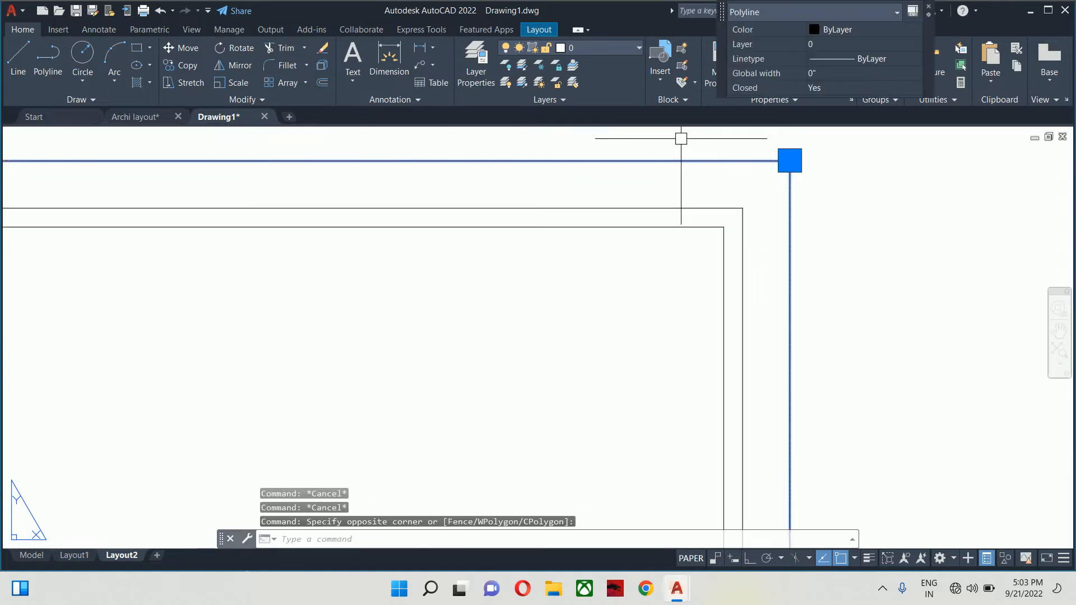
{"action": "scroll", "coordinate": [729, 165], "scroll_direction": "down", "scroll_amount": 4}
{"action": "key", "text": "Delete"}
{"action": "scroll", "coordinate": [753, 164], "scroll_direction": "down", "scroll_amount": 3}
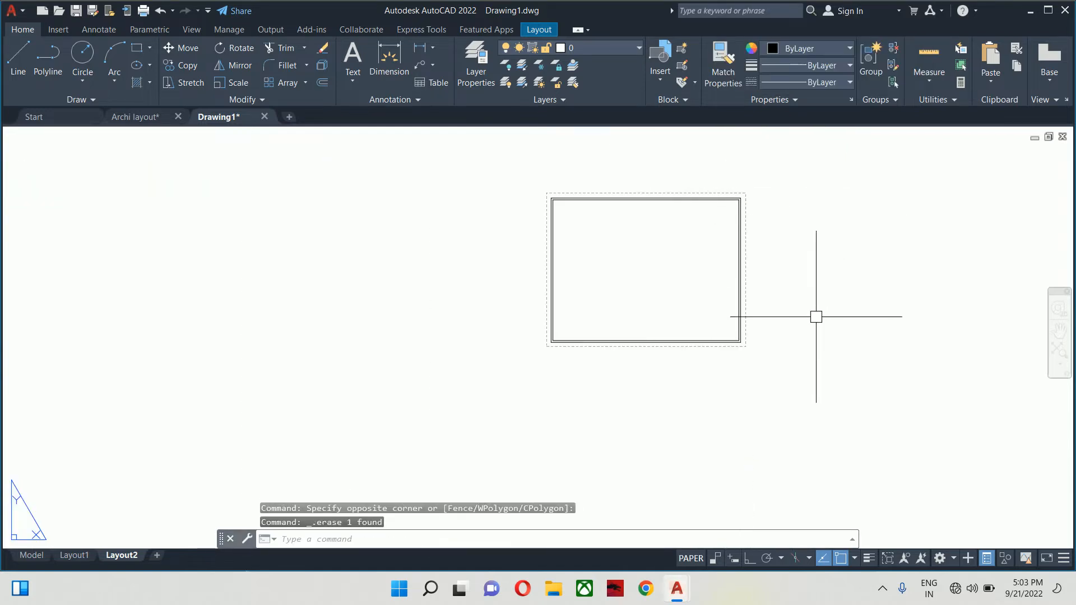
- Delete both remaining border rectangles from Layout2
{"action": "left_click", "coordinate": [435, 173]}
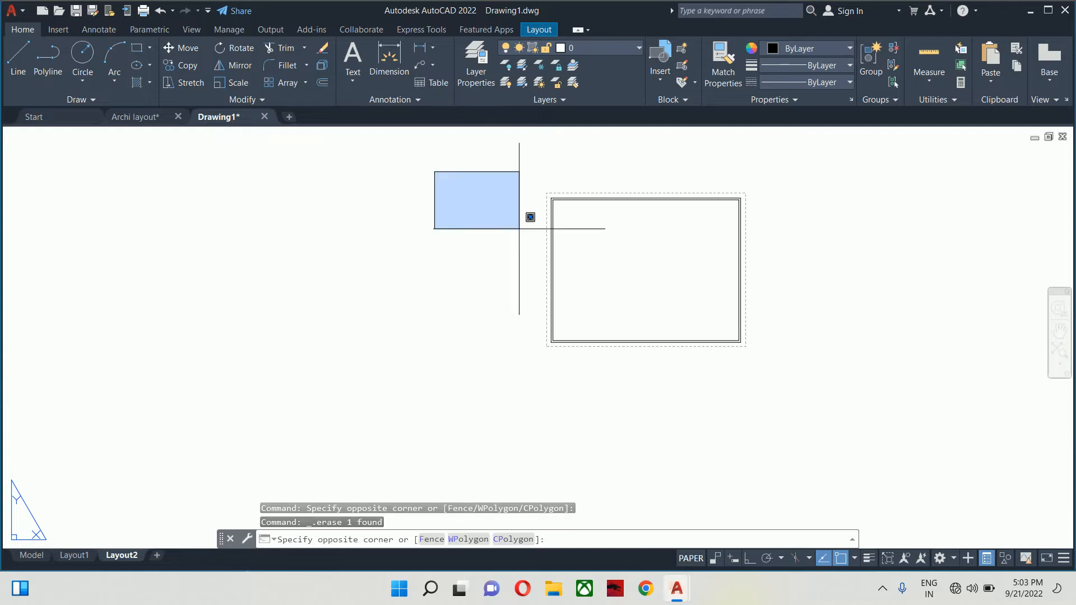
{"action": "left_click", "coordinate": [950, 418]}
{"action": "key", "text": "Delete"}
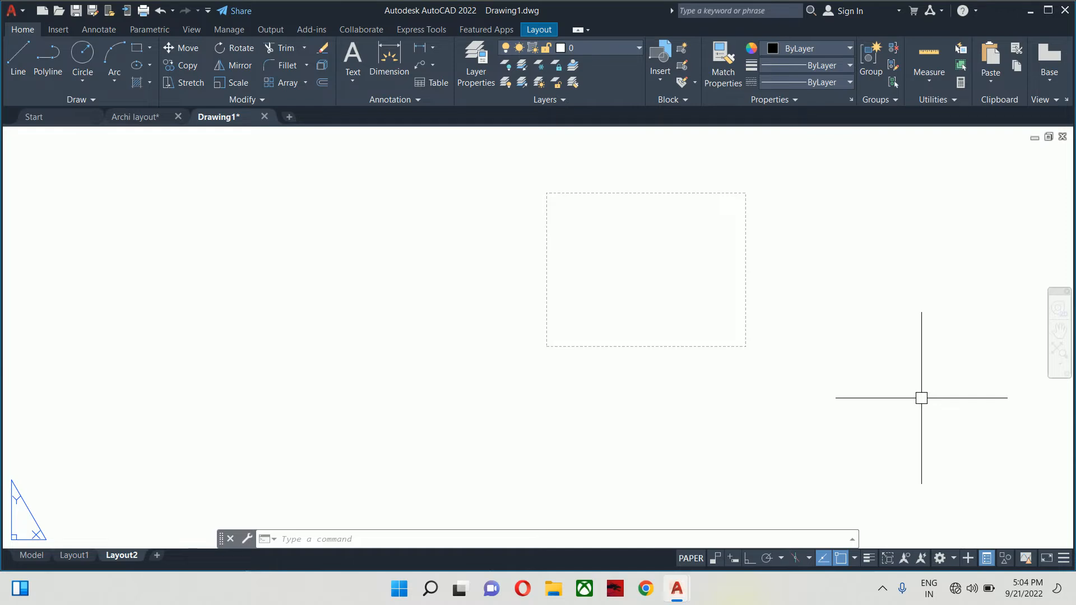
- Insert with I, browsing the Art Work folder to load title box.dwg
{"action": "type", "text": "i"}
{"action": "key", "text": "Return"}
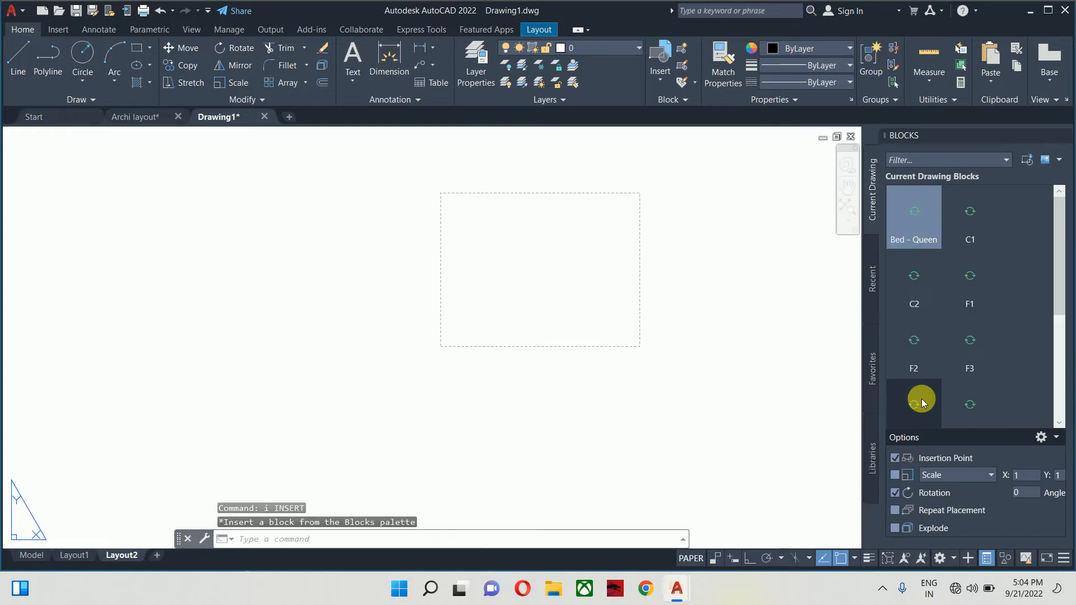
{"action": "mouse_move", "coordinate": [922, 399]}
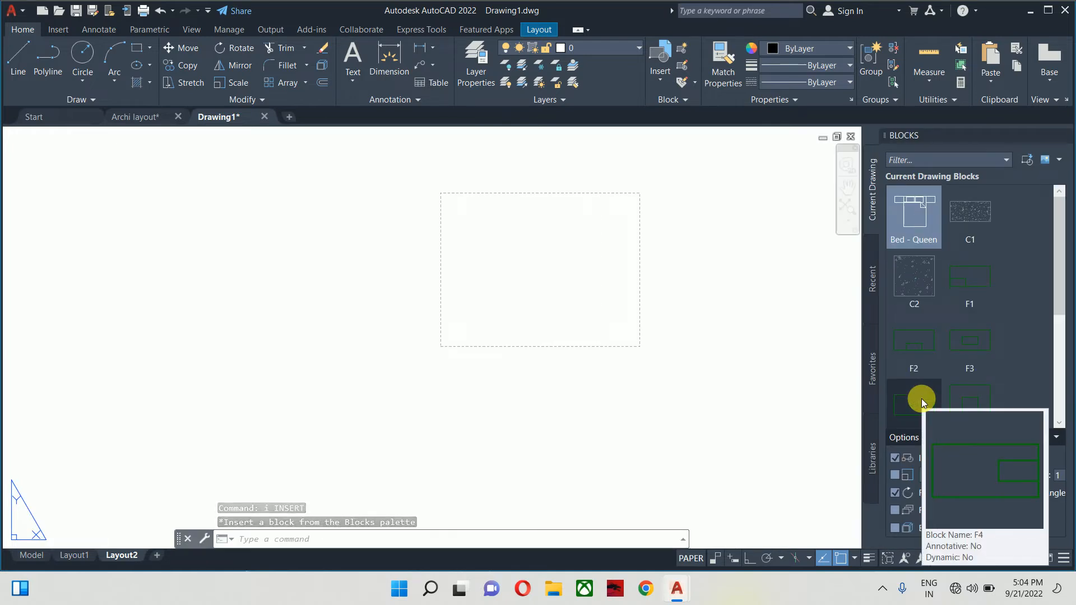
{"action": "left_click", "coordinate": [1027, 159]}
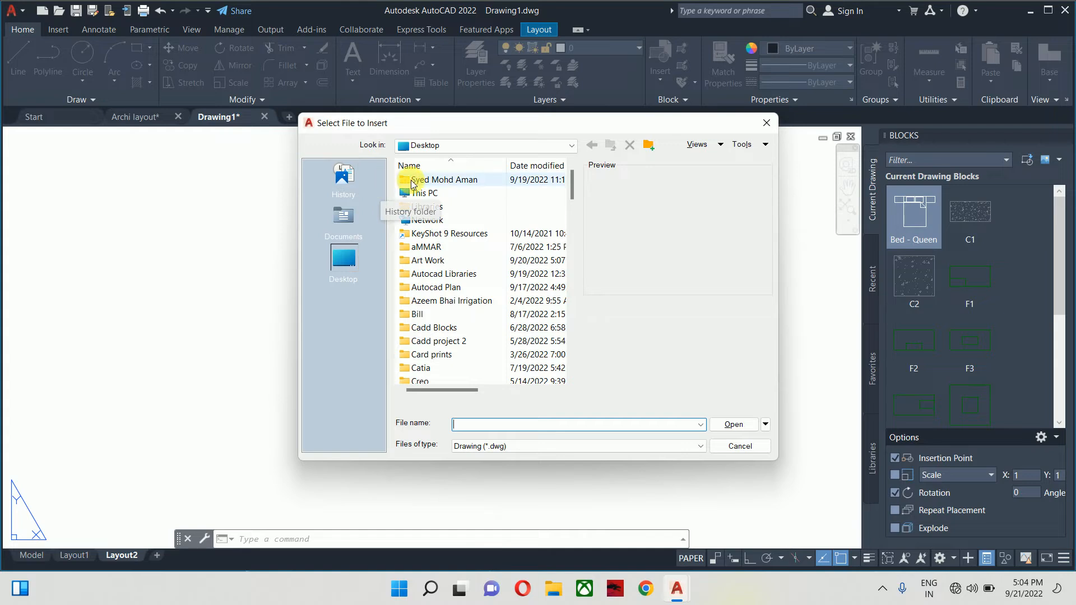
{"action": "double_click", "coordinate": [435, 260]}
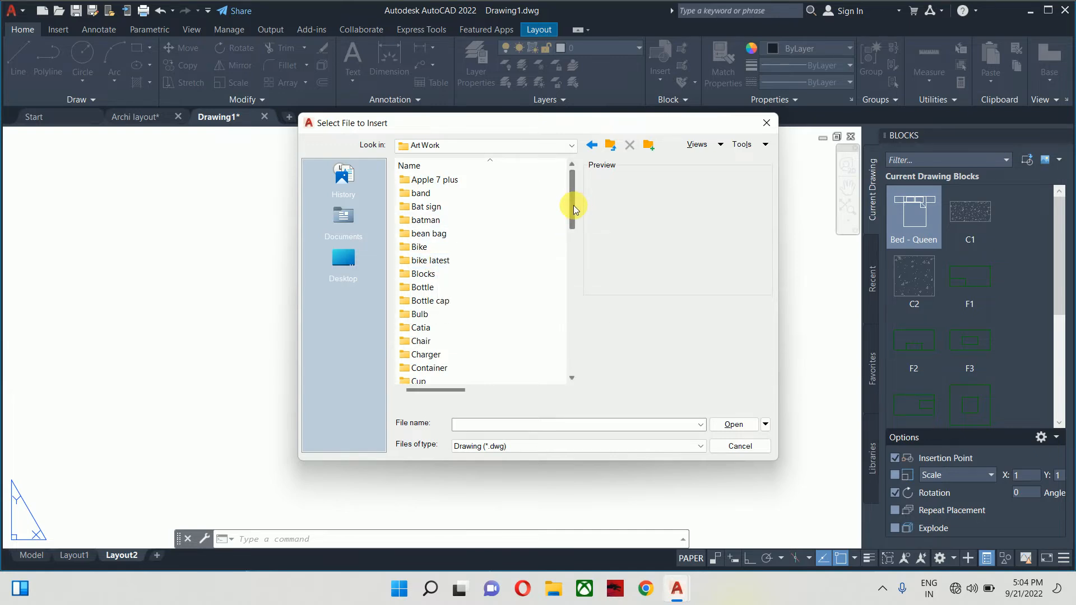
{"action": "left_click_drag", "start_coordinate": [570, 210], "coordinate": [552, 365]}
{"action": "left_click", "coordinate": [467, 368]}
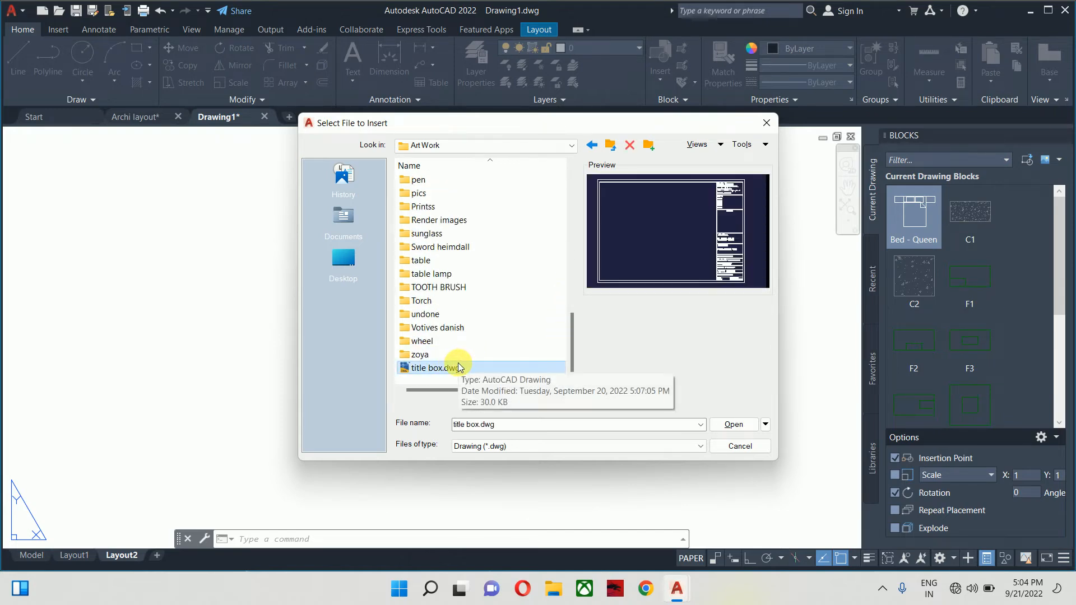
{"action": "left_click", "coordinate": [729, 426]}
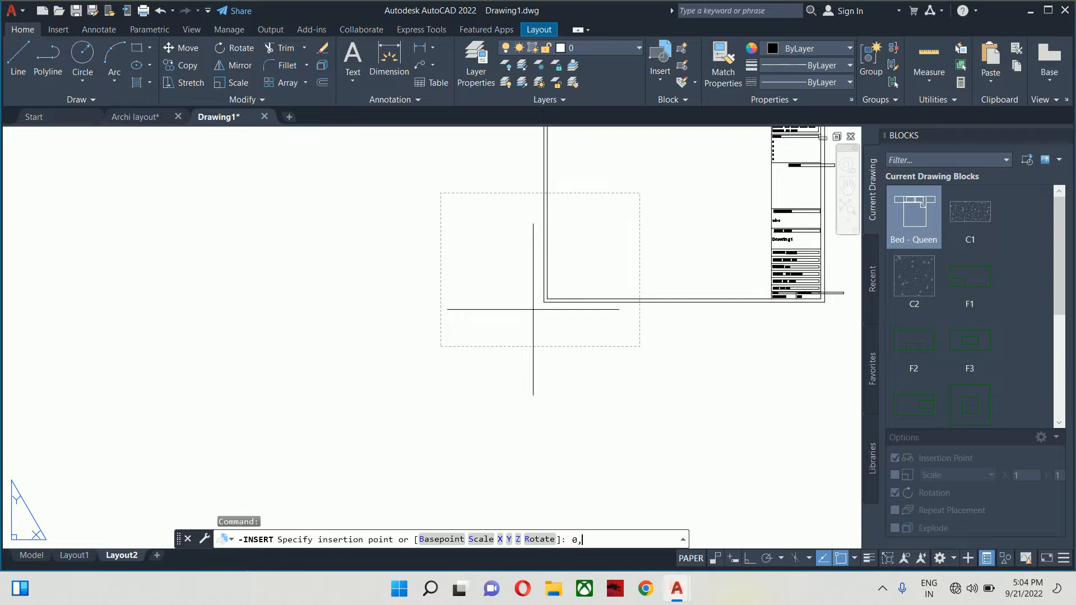
- Place the title box at 0,0 with 0° rotation using Ortho, keeping default attributes
{"action": "key", "text": "Return"}
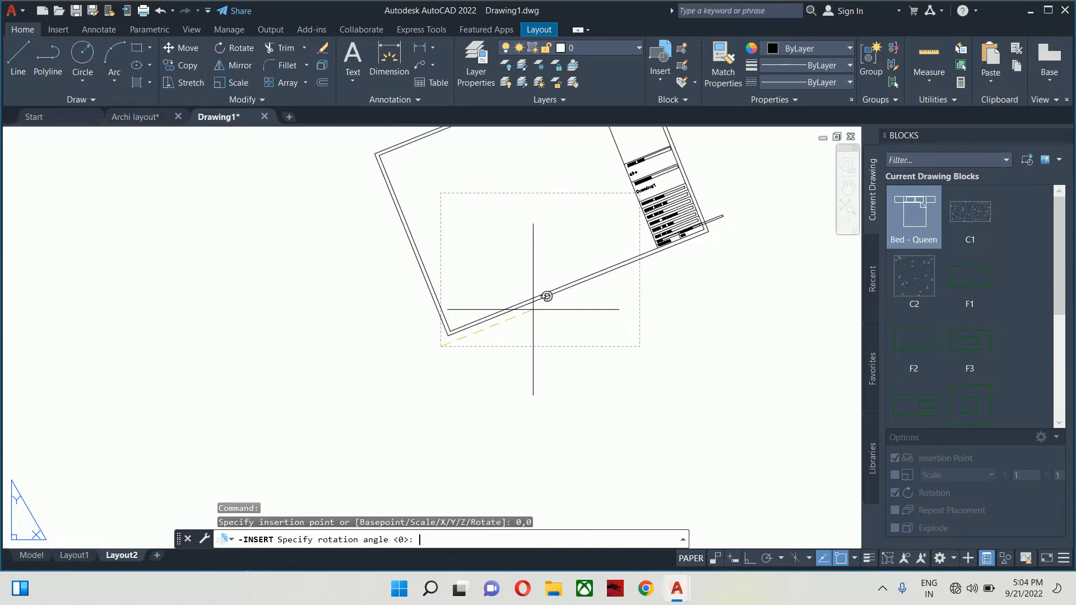
{"action": "left_click", "coordinate": [750, 558]}
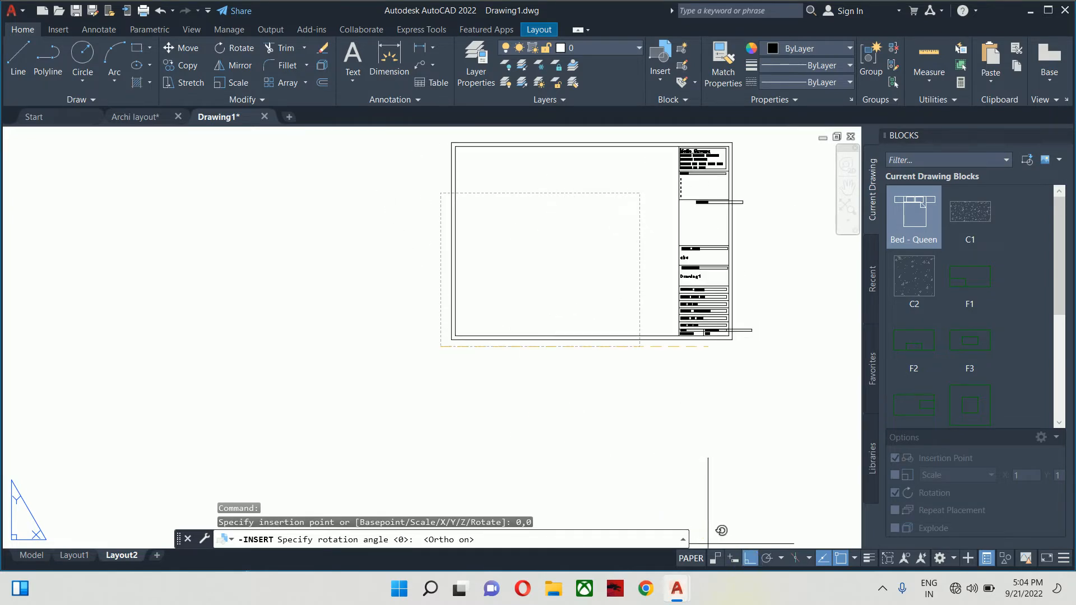
{"action": "left_click", "coordinate": [671, 368]}
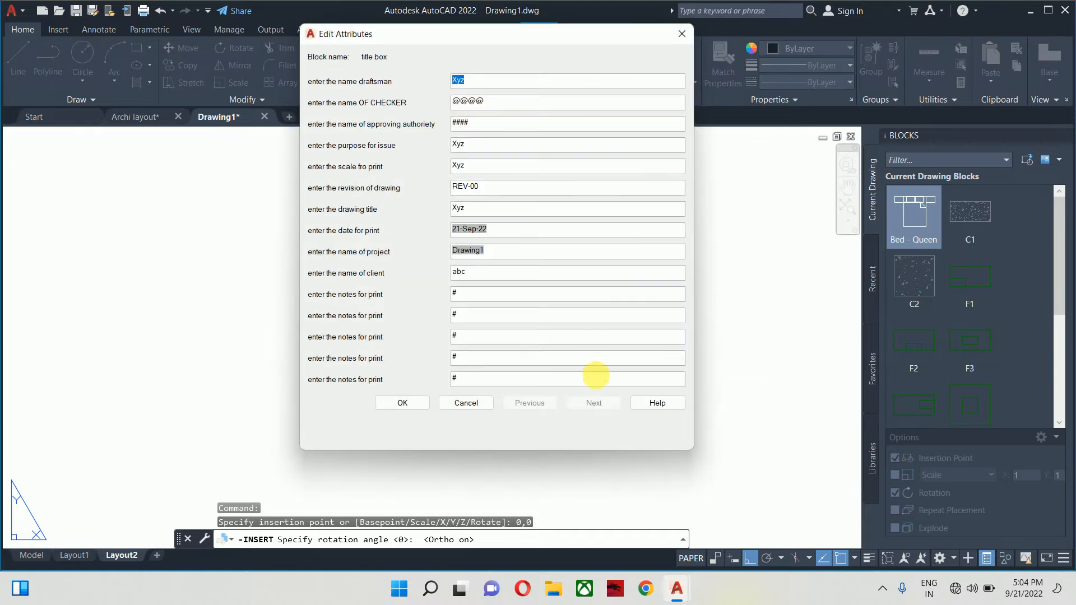
{"action": "left_click", "coordinate": [402, 403]}
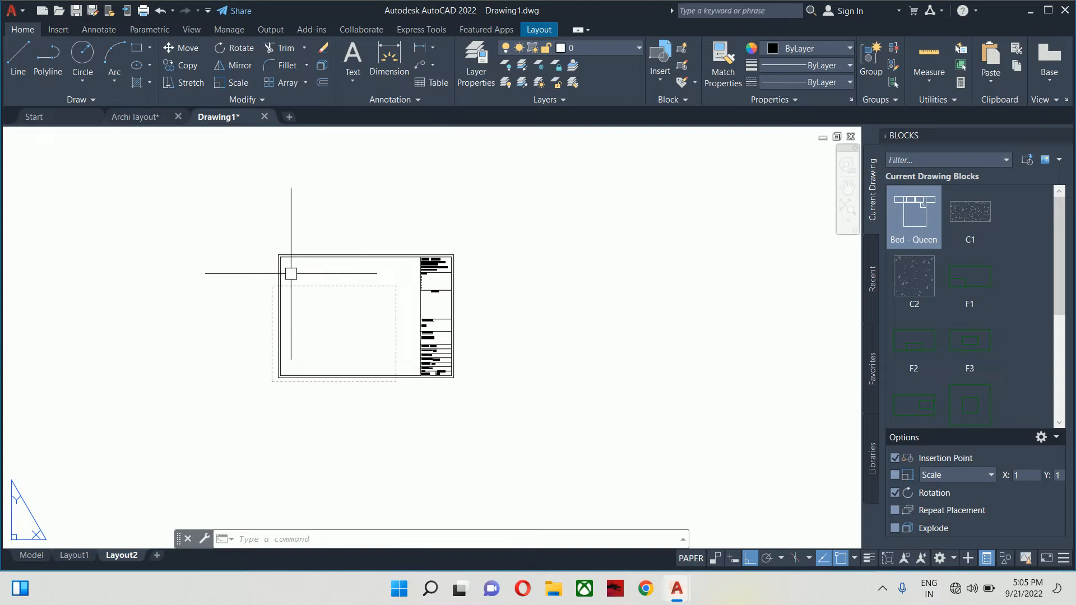
- Start scaling the title block with SC about base point 0,0
{"action": "type", "text": "sc"}
{"action": "key", "text": "Return"}
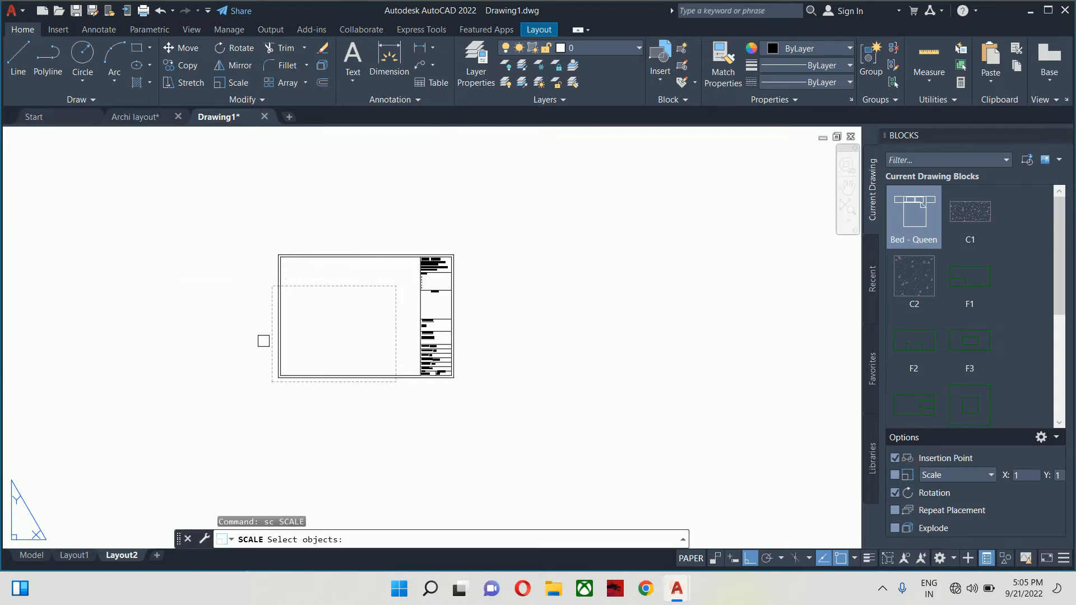
{"action": "left_click", "coordinate": [278, 354]}
{"action": "key", "text": "Return"}
{"action": "scroll", "coordinate": [274, 392], "scroll_direction": "up", "scroll_amount": 5}
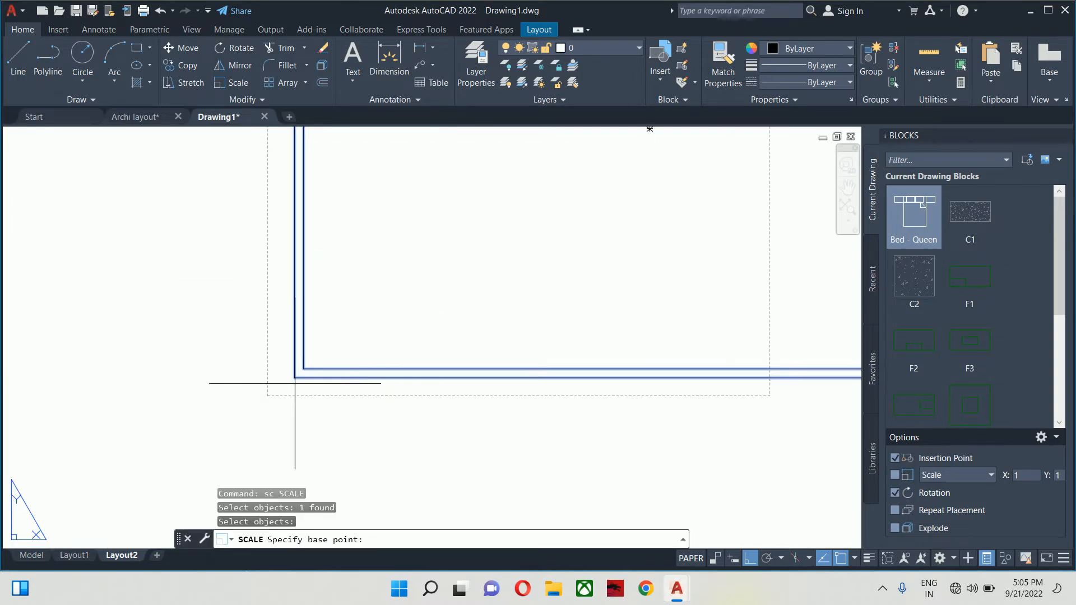
{"action": "type", "text": "0"}
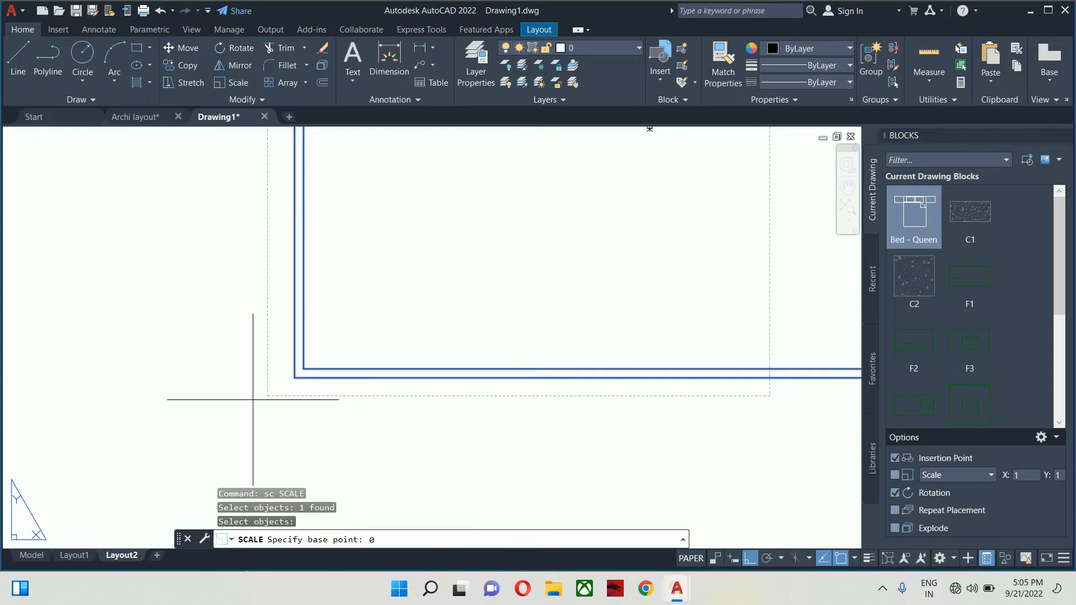
{"action": "type", "text": ",0"}
{"action": "key", "text": "Return"}
{"action": "scroll", "coordinate": [258, 380], "scroll_direction": "down", "scroll_amount": 4}
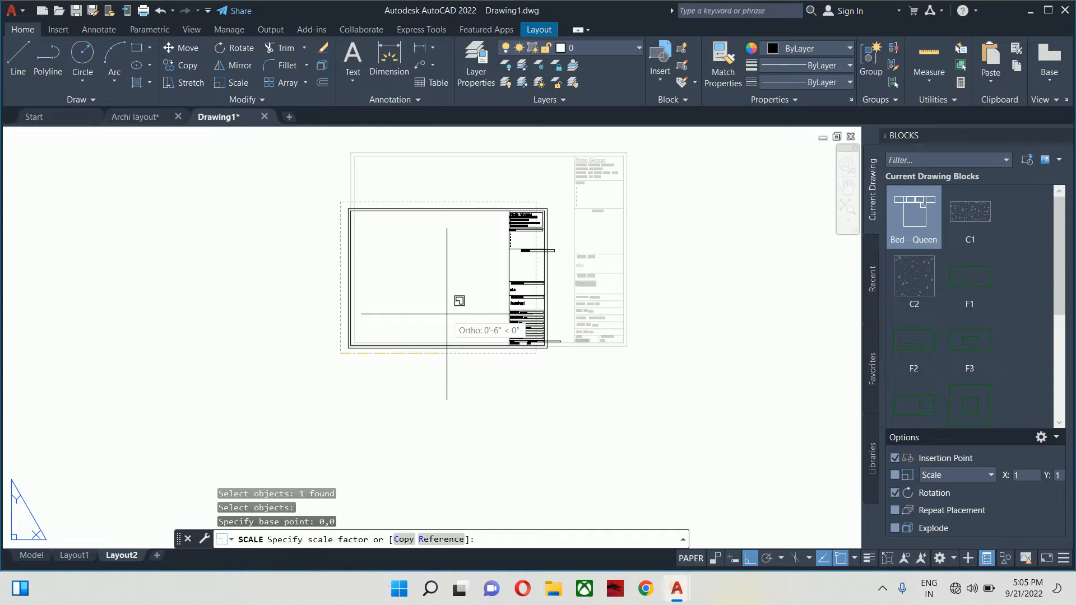
- Choose the Reference option and pick the title block's corner as reference length
{"action": "type", "text": "r"}
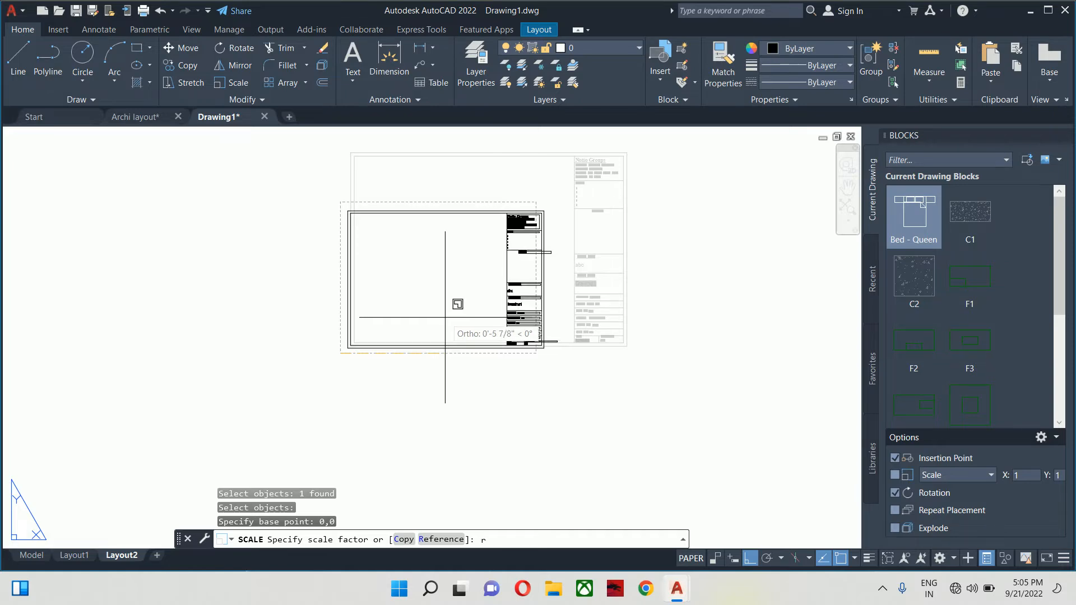
{"action": "key", "text": "Return"}
{"action": "scroll", "coordinate": [396, 337], "scroll_direction": "up", "scroll_amount": 4}
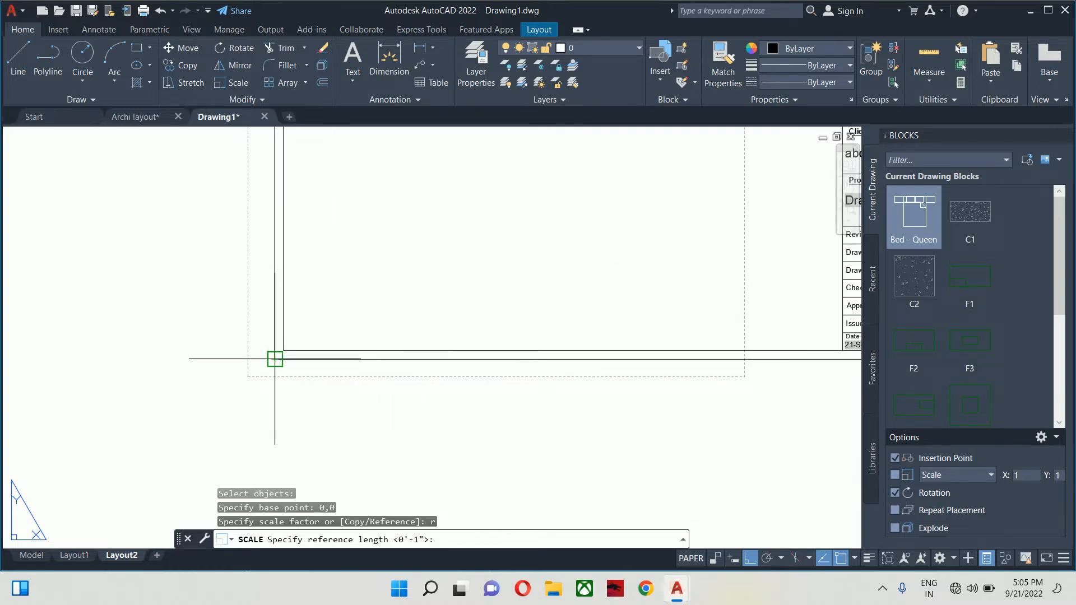
{"action": "scroll", "coordinate": [416, 359], "scroll_direction": "down", "scroll_amount": 2}
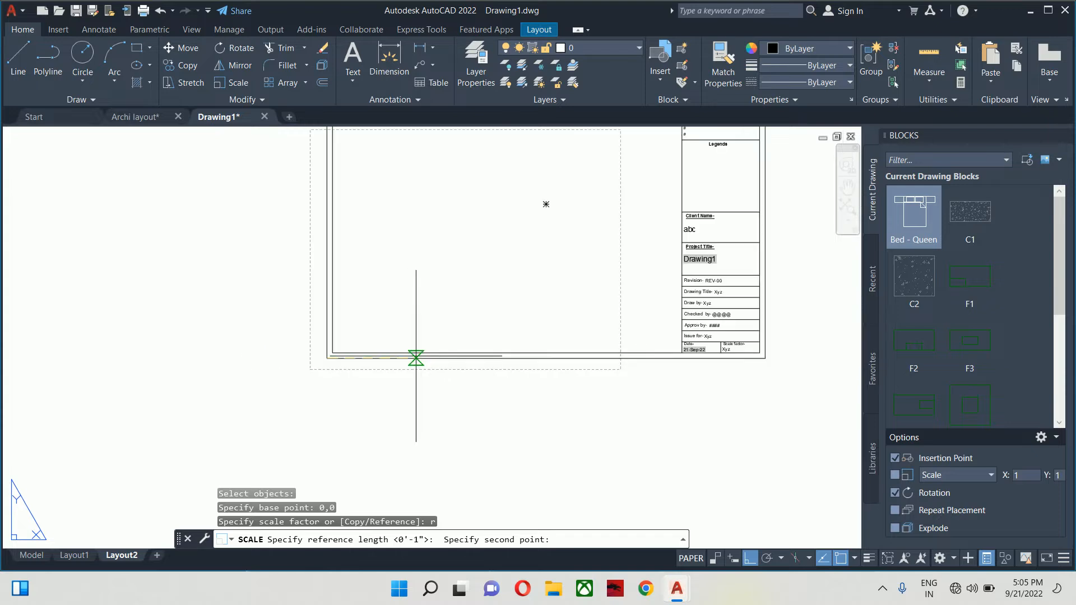
{"action": "middle_click_drag", "start_coordinate": [541, 359], "coordinate": [375, 373]}
{"action": "scroll", "coordinate": [490, 370], "scroll_direction": "up", "scroll_amount": 4}
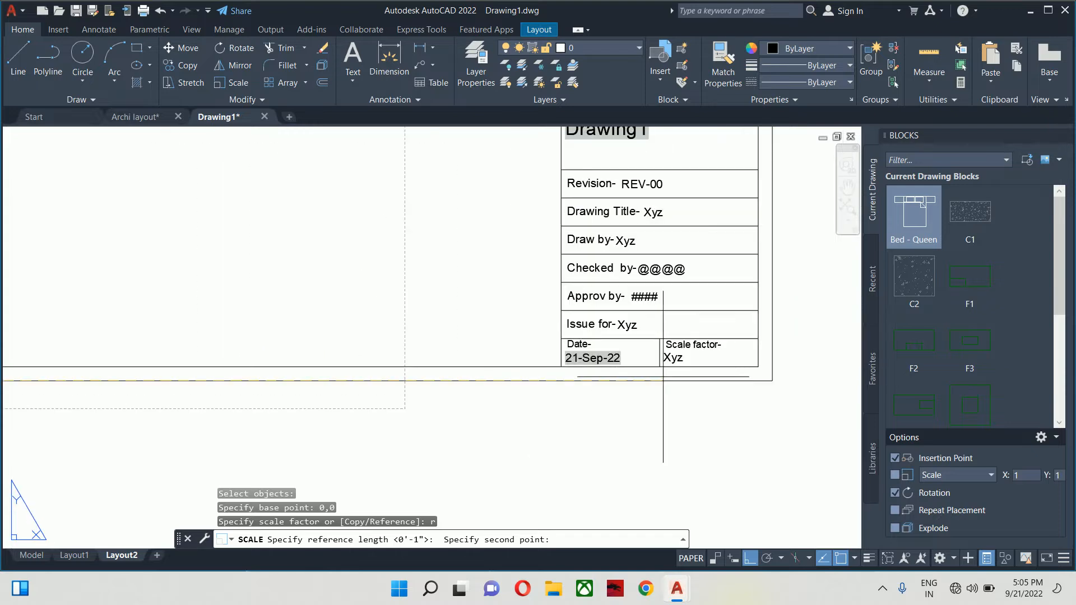
{"action": "left_click", "coordinate": [772, 382]}
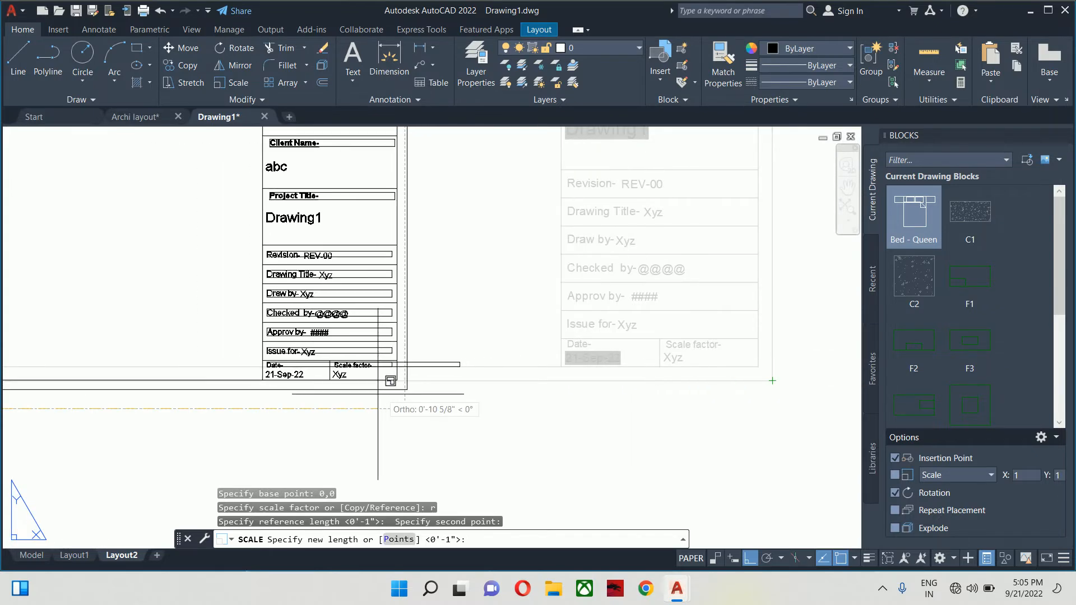
{"action": "scroll", "coordinate": [384, 383], "scroll_direction": "up", "scroll_amount": 4}
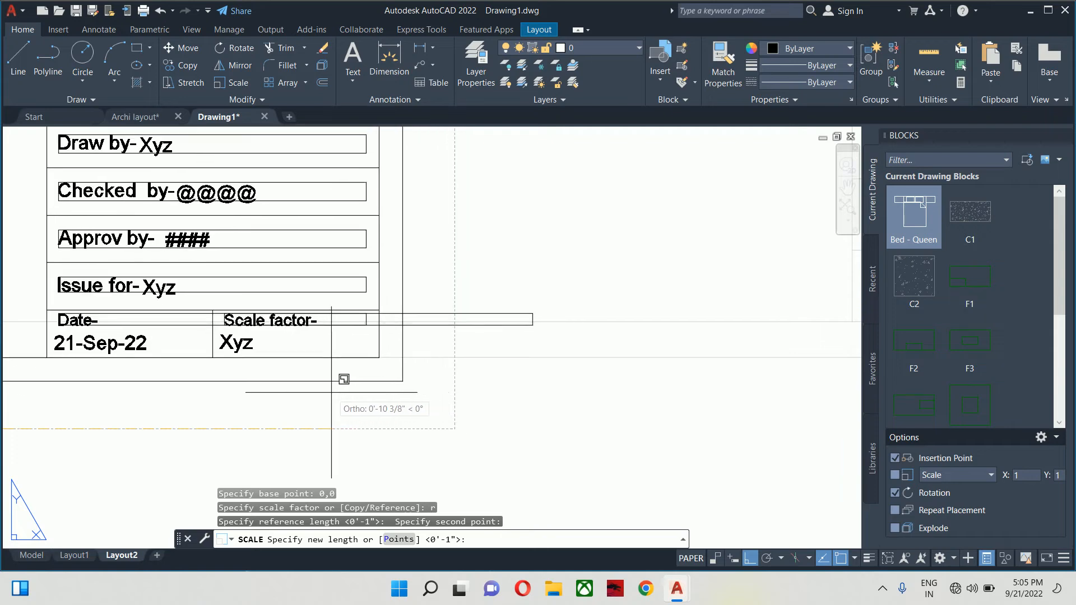
{"action": "scroll", "coordinate": [331, 392], "scroll_direction": "down", "scroll_amount": 5}
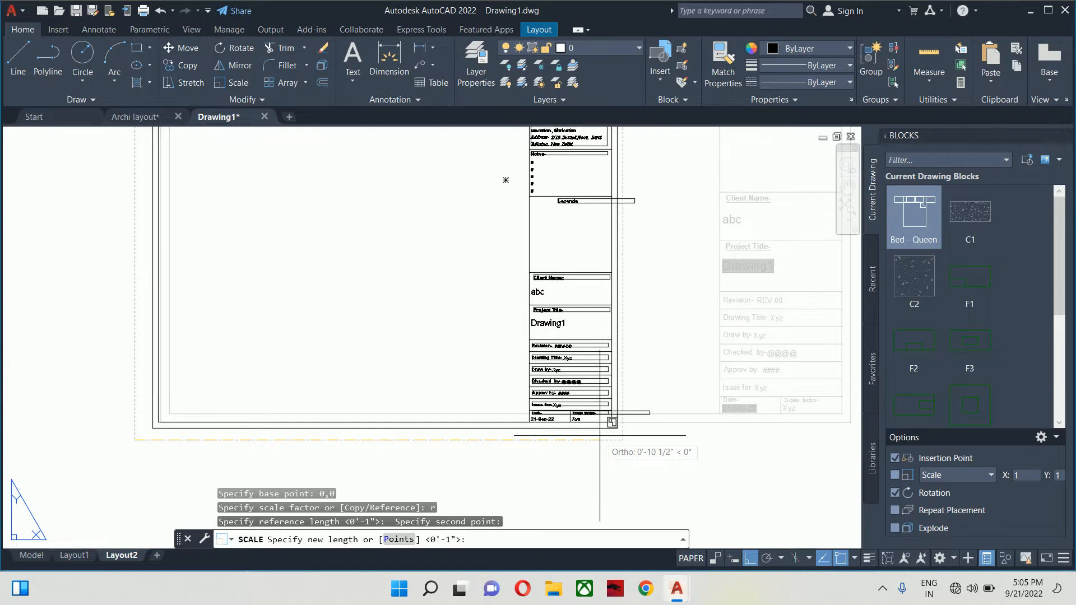
- Set the new scale length so the title block fills the sheet
{"action": "left_click", "coordinate": [600, 435]}
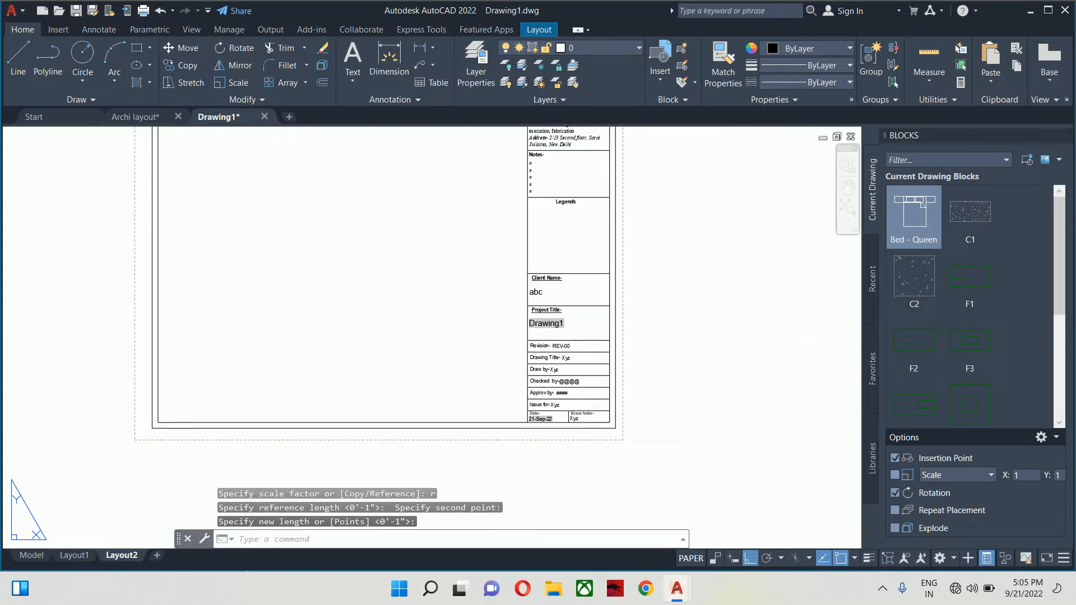
{"action": "scroll", "coordinate": [569, 392], "scroll_direction": "down", "scroll_amount": 3}
{"action": "scroll", "coordinate": [531, 338], "scroll_direction": "up", "scroll_amount": 3}
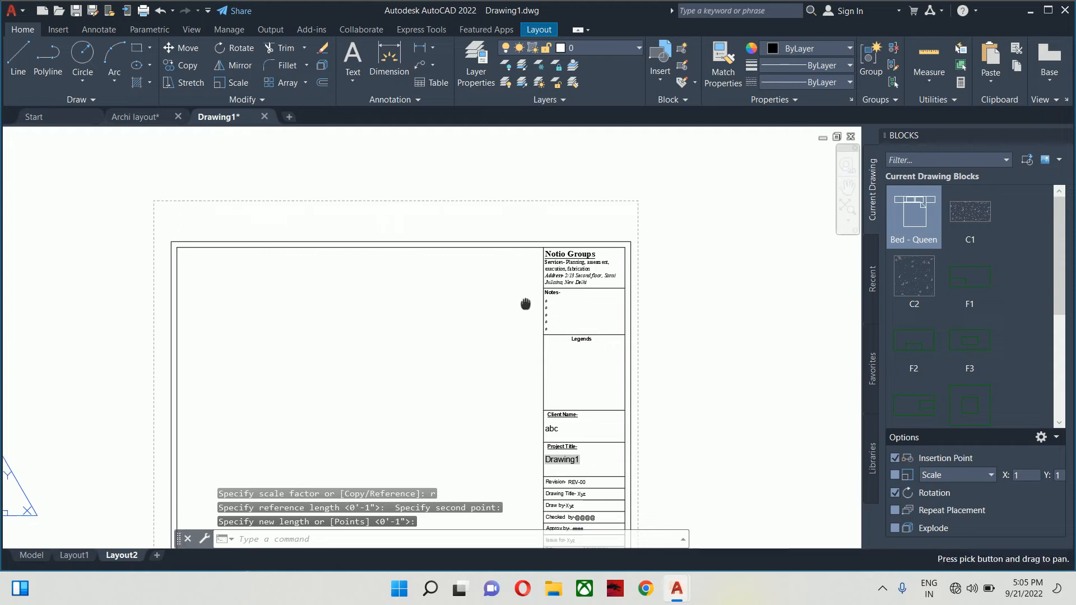
{"action": "scroll", "coordinate": [546, 277], "scroll_direction": "down", "scroll_amount": 3}
- Move the title block slightly to the left
{"action": "type", "text": "m"}
{"action": "key", "text": "Return"}
{"action": "left_click", "coordinate": [544, 276]}
{"action": "scroll", "coordinate": [559, 264], "scroll_direction": "up", "scroll_amount": 5}
{"action": "key", "text": "Return"}
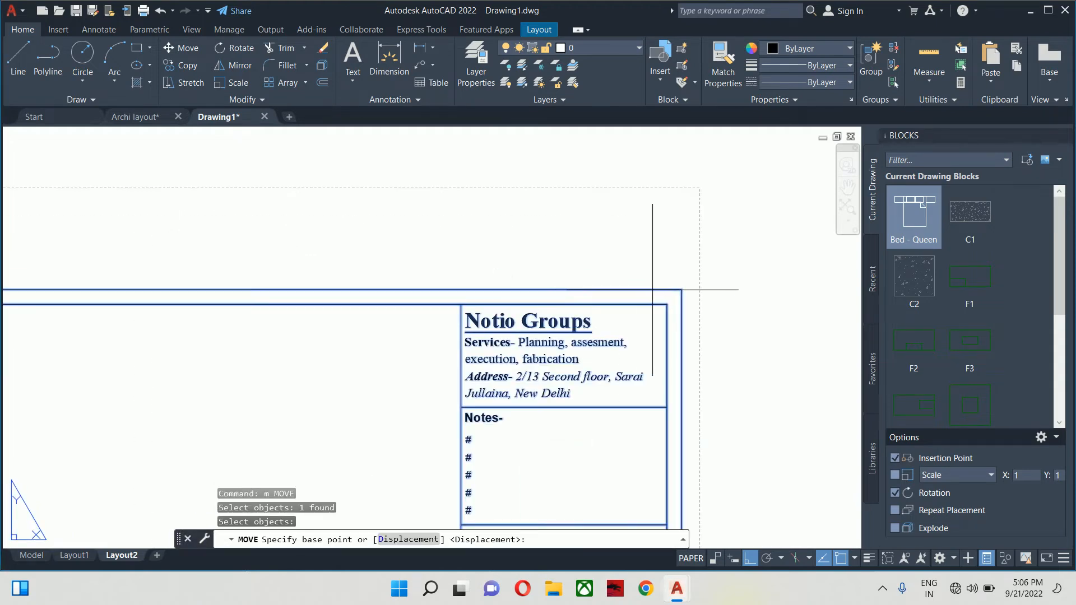
{"action": "left_click", "coordinate": [682, 289]}
{"action": "left_click", "coordinate": [658, 289]}
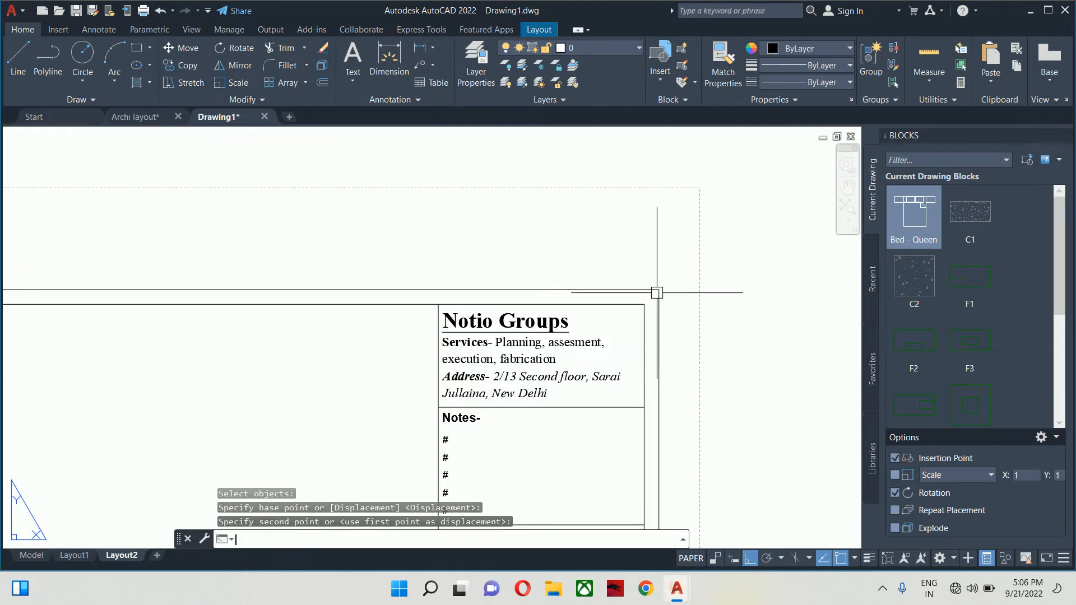
- Begin another move of the title block, then cancel it
{"action": "key", "text": "Return"}
{"action": "left_click", "coordinate": [654, 289]}
{"action": "key", "text": "Return"}
{"action": "left_click", "coordinate": [658, 288]}
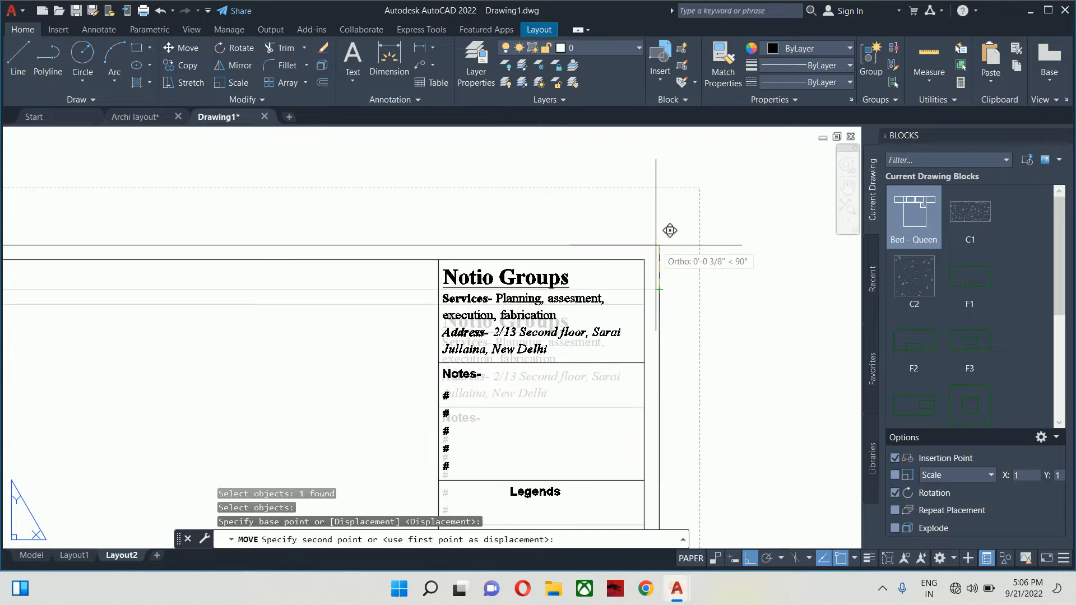
{"action": "scroll", "coordinate": [645, 241], "scroll_direction": "down", "scroll_amount": 8}
{"action": "key", "text": "Escape"}
{"action": "key", "text": "Escape"}
{"action": "scroll", "coordinate": [629, 271], "scroll_direction": "up", "scroll_amount": 6}
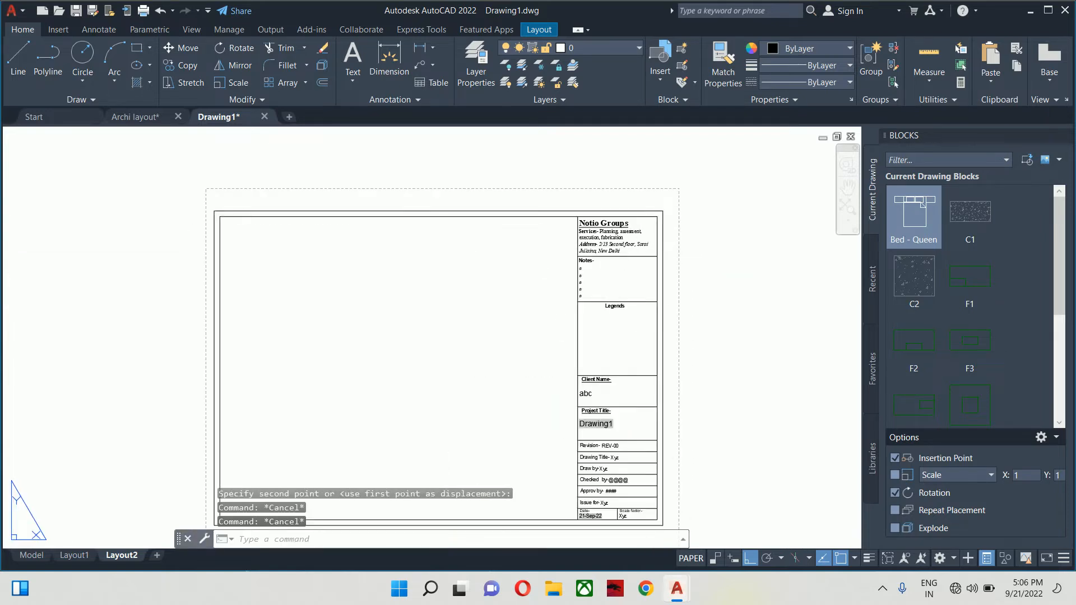
{"action": "scroll", "coordinate": [640, 285], "scroll_direction": "up", "scroll_amount": 2}
- Move the title block so its corner snaps onto the border corner
{"action": "key", "text": "Return"}
{"action": "left_click", "coordinate": [639, 285]}
{"action": "key", "text": "Return"}
{"action": "left_click", "coordinate": [648, 250]}
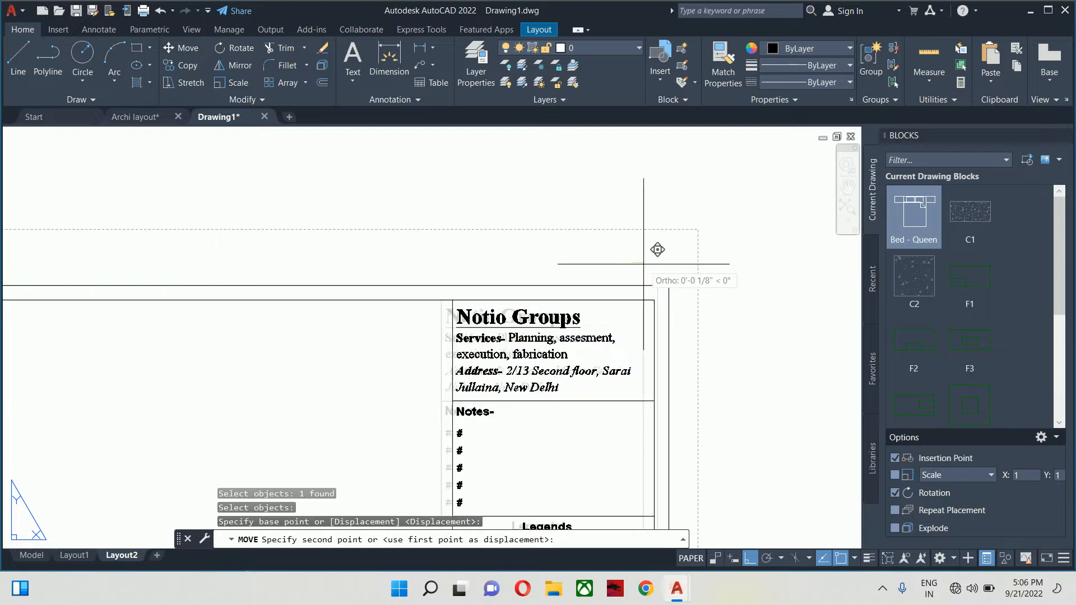
{"action": "scroll", "coordinate": [649, 266], "scroll_direction": "down", "scroll_amount": 5}
{"action": "scroll", "coordinate": [649, 270], "scroll_direction": "up", "scroll_amount": 4}
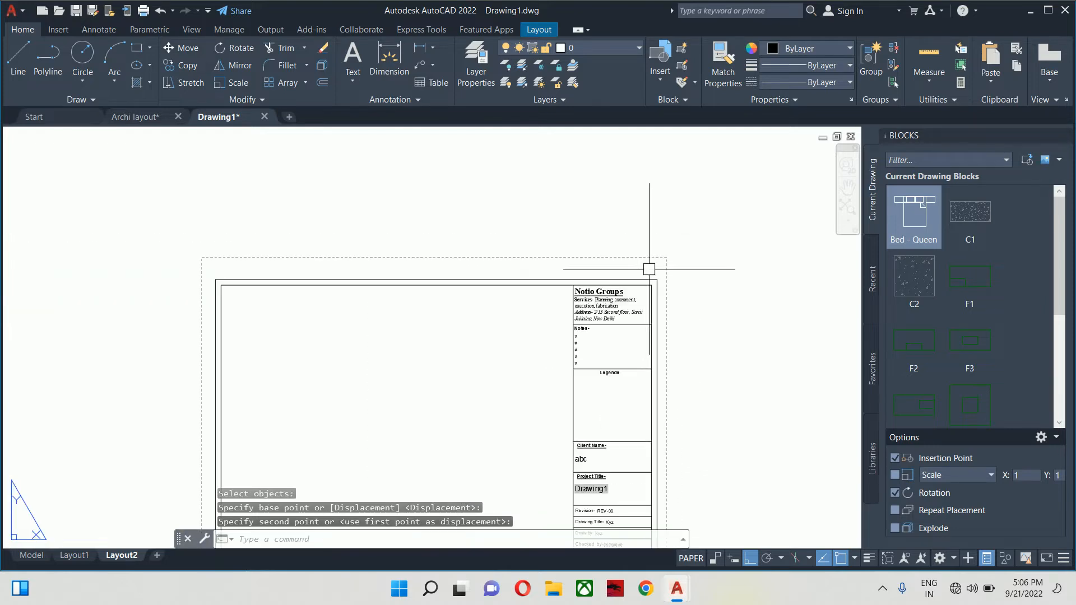
{"action": "left_click", "coordinate": [635, 276]}
- Cancel an unneeded extra move and pan the sheet up in view
{"action": "key", "text": "Return"}
{"action": "left_click", "coordinate": [636, 276]}
{"action": "key", "text": "Return"}
{"action": "scroll", "coordinate": [639, 272], "scroll_direction": "up", "scroll_amount": 5}
{"action": "left_click", "coordinate": [651, 254]}
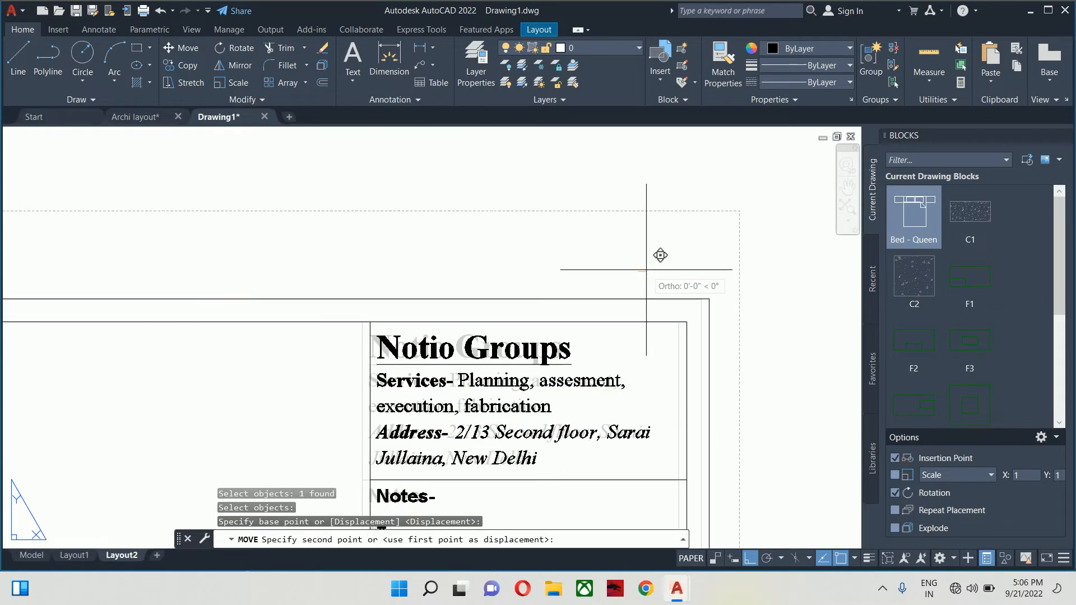
{"action": "scroll", "coordinate": [651, 264], "scroll_direction": "down", "scroll_amount": 7}
{"action": "key", "text": "Escape"}
{"action": "key", "text": "Escape"}
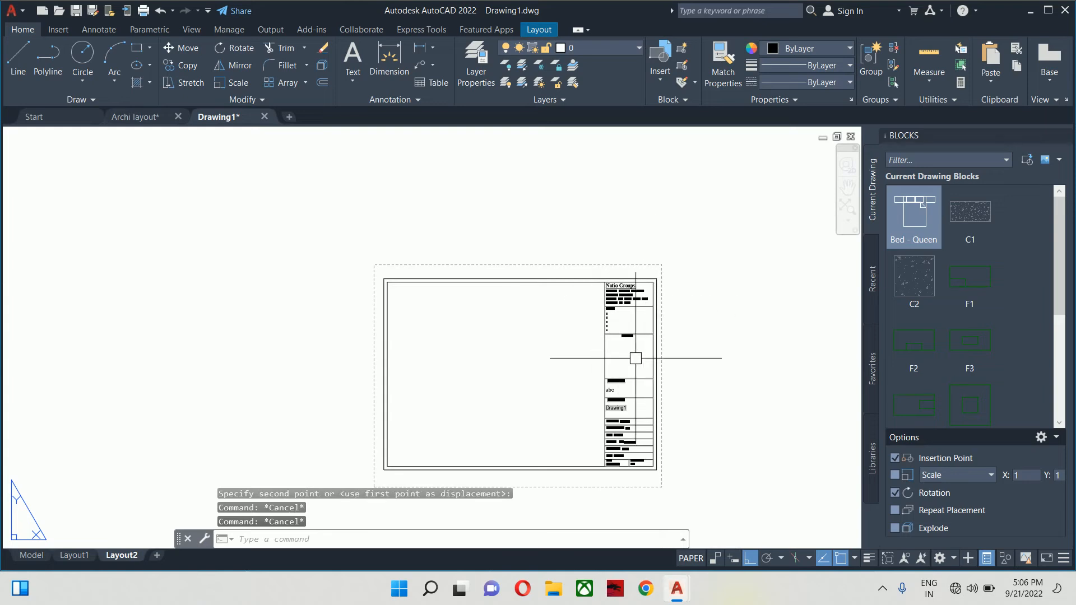
{"action": "middle_click_drag", "start_coordinate": [618, 349], "coordinate": [621, 297]}
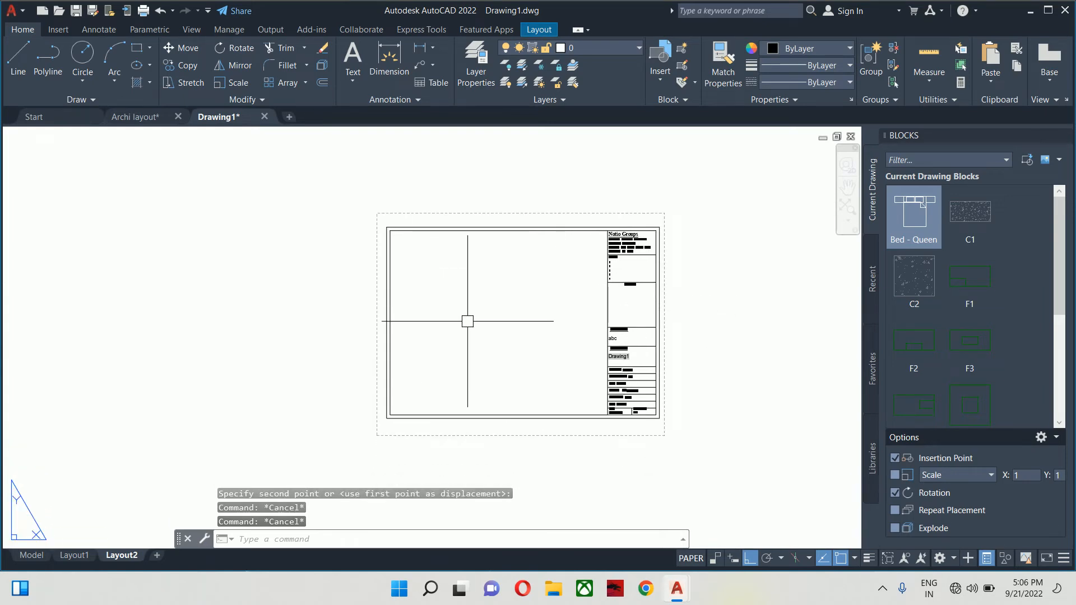
{"action": "scroll", "coordinate": [583, 307], "scroll_direction": "up", "scroll_amount": 2}
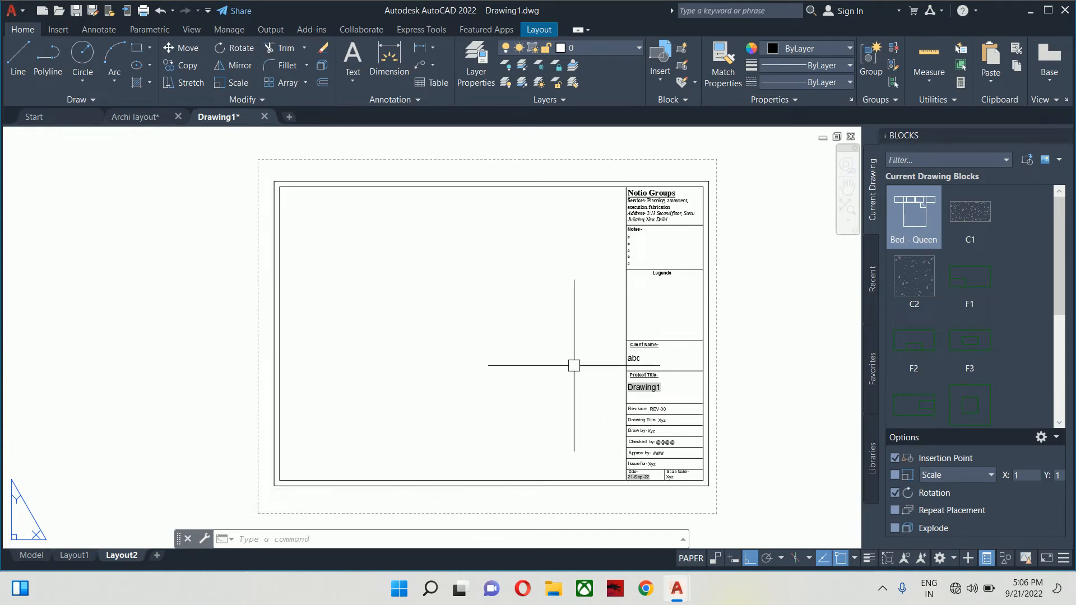
{"action": "scroll", "coordinate": [435, 372], "scroll_direction": "down", "scroll_amount": 3}
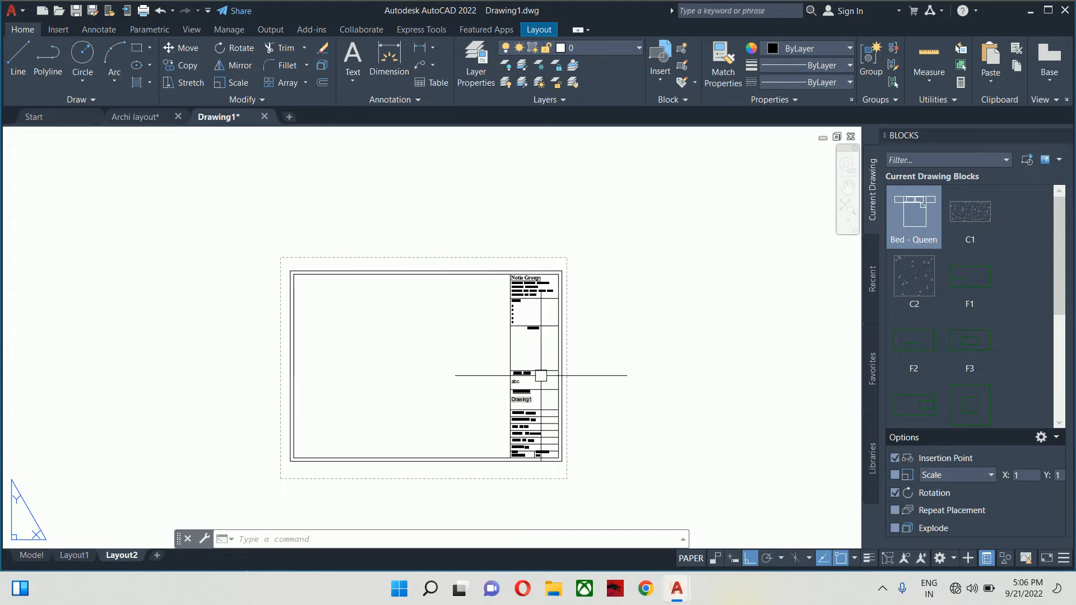
{"action": "scroll", "coordinate": [439, 431], "scroll_direction": "up", "scroll_amount": 2}
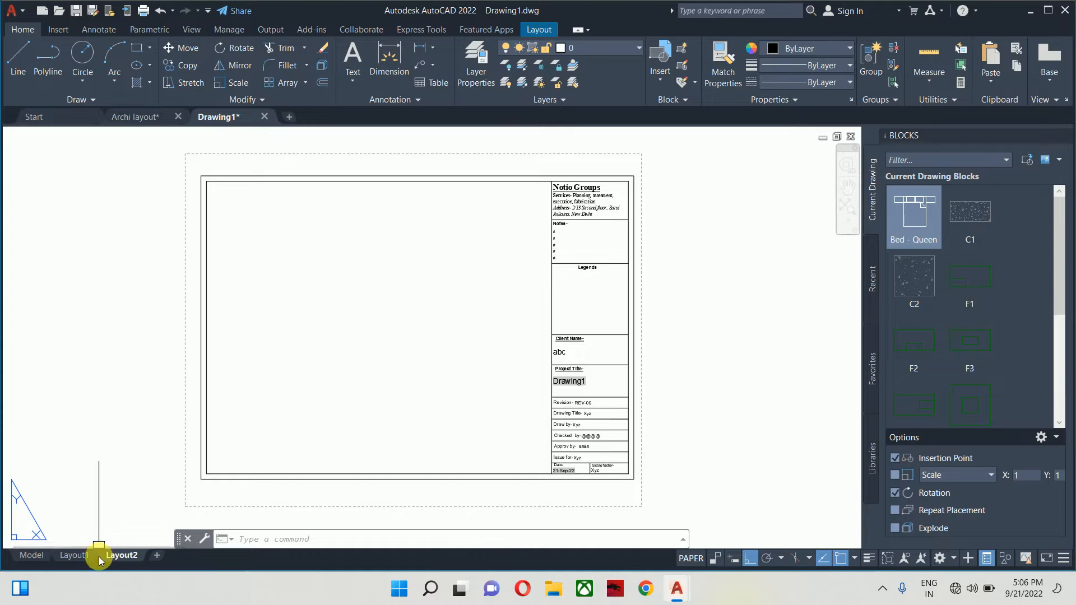
{"action": "mouse_move", "coordinate": [93, 555]}
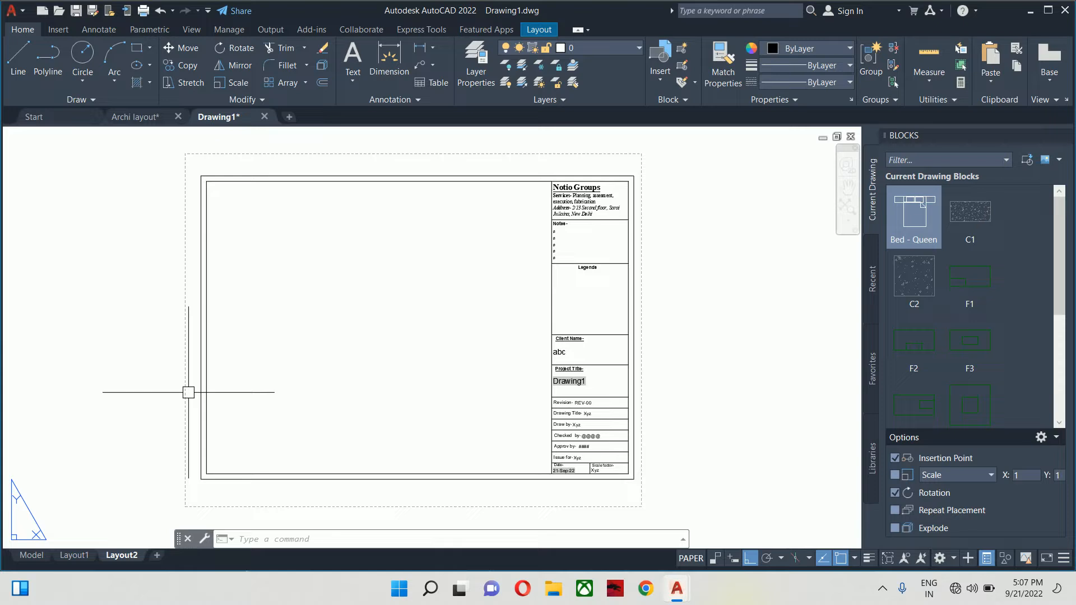
- Start MVIEW and set the viewport's first corner at the frame's top-left
{"action": "type", "text": "v"}
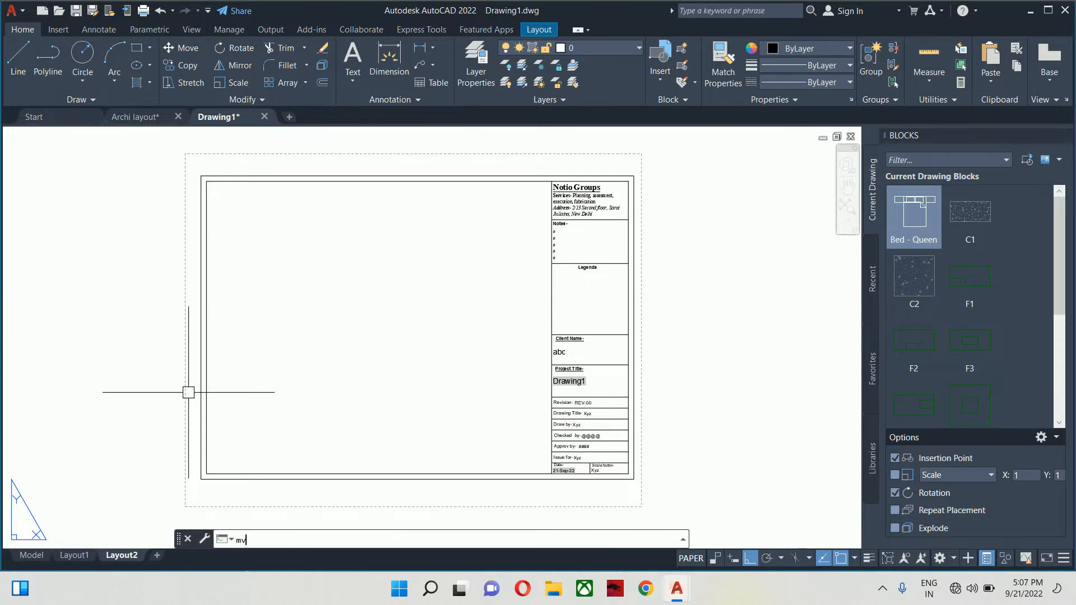
{"action": "key", "text": "Return"}
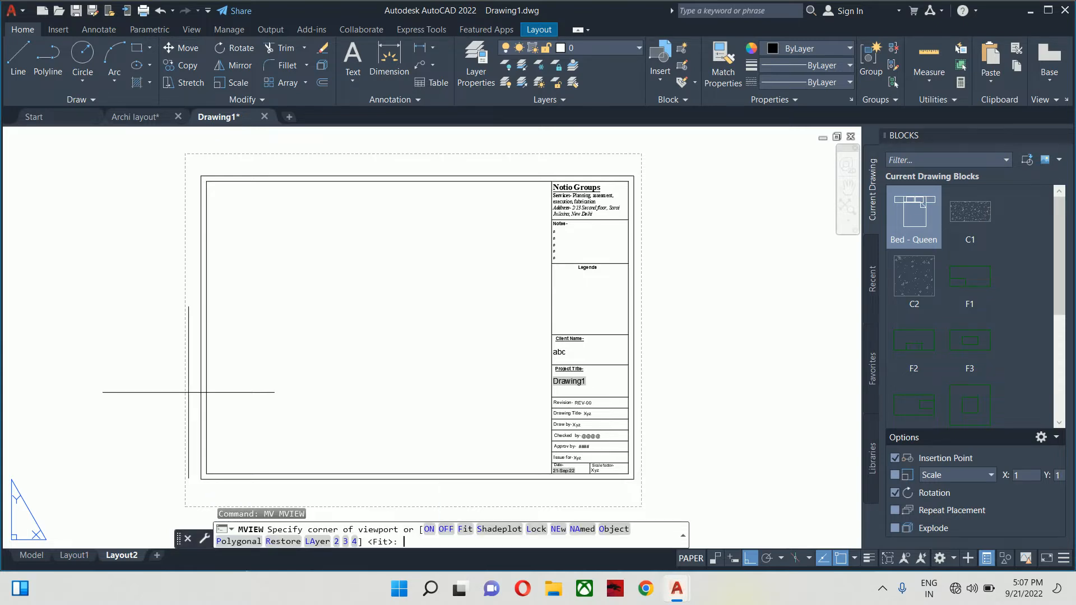
{"action": "scroll", "coordinate": [202, 179], "scroll_direction": "up", "scroll_amount": 4}
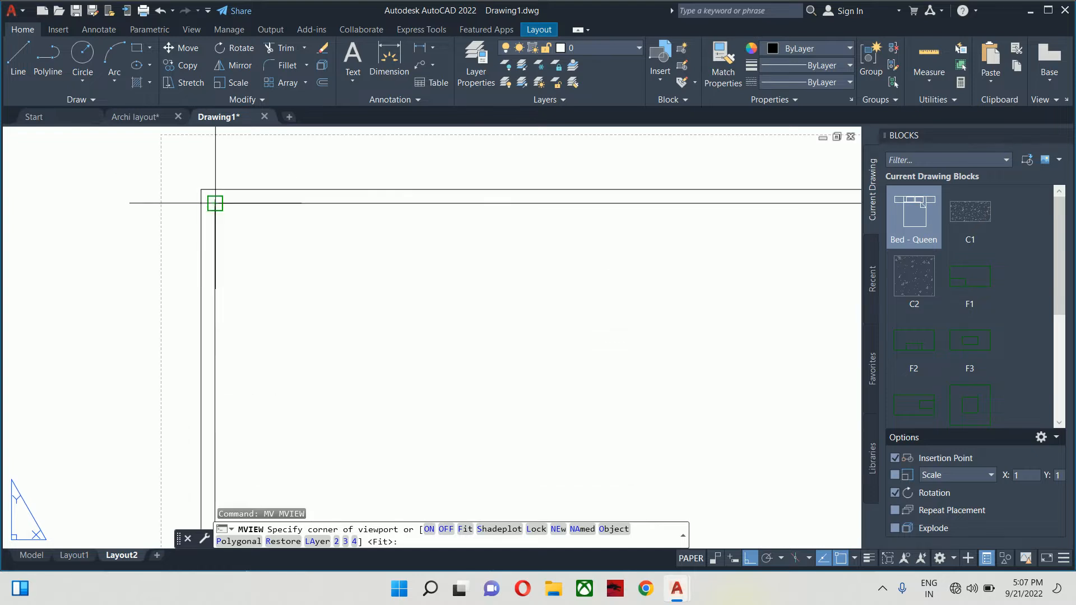
{"action": "left_click", "coordinate": [215, 203]}
{"action": "scroll", "coordinate": [336, 340], "scroll_direction": "down", "scroll_amount": 4}
- Set the viewport's opposite corner beside the title block, showing the plans and elevations
{"action": "middle_click_drag", "start_coordinate": [413, 390], "coordinate": [238, 238]}
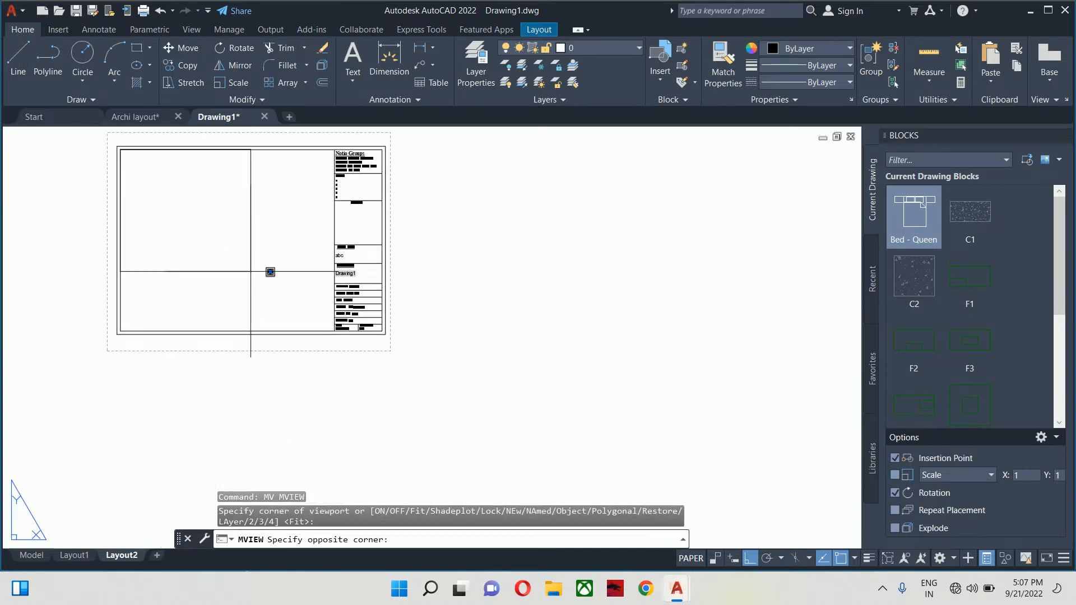
{"action": "scroll", "coordinate": [250, 283], "scroll_direction": "up", "scroll_amount": 4}
{"action": "scroll", "coordinate": [517, 392], "scroll_direction": "up", "scroll_amount": 4}
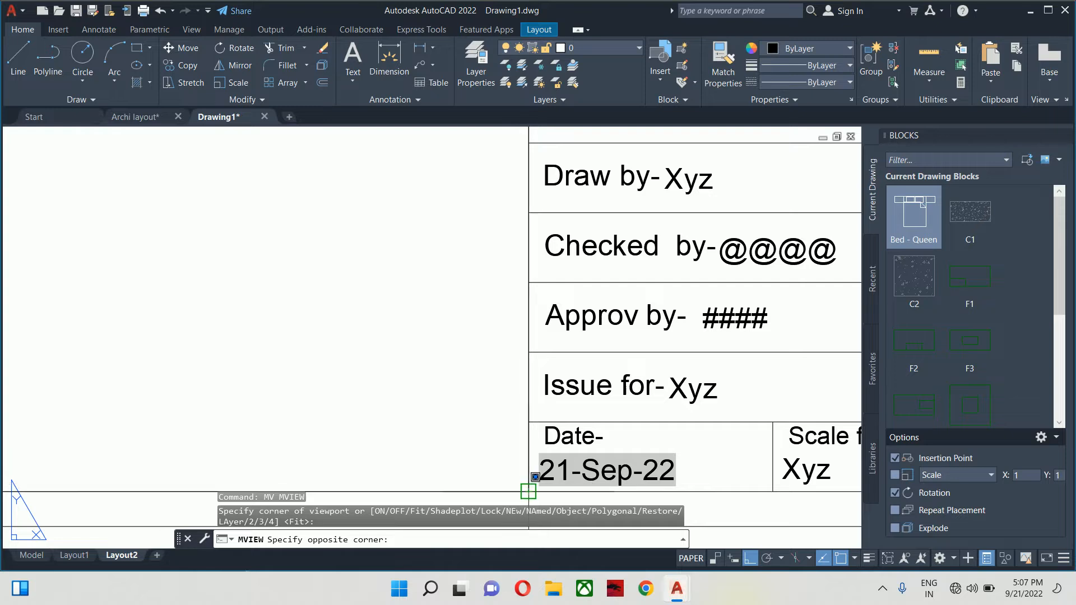
{"action": "left_click", "coordinate": [536, 477]}
{"action": "scroll", "coordinate": [505, 493], "scroll_direction": "down", "scroll_amount": 6}
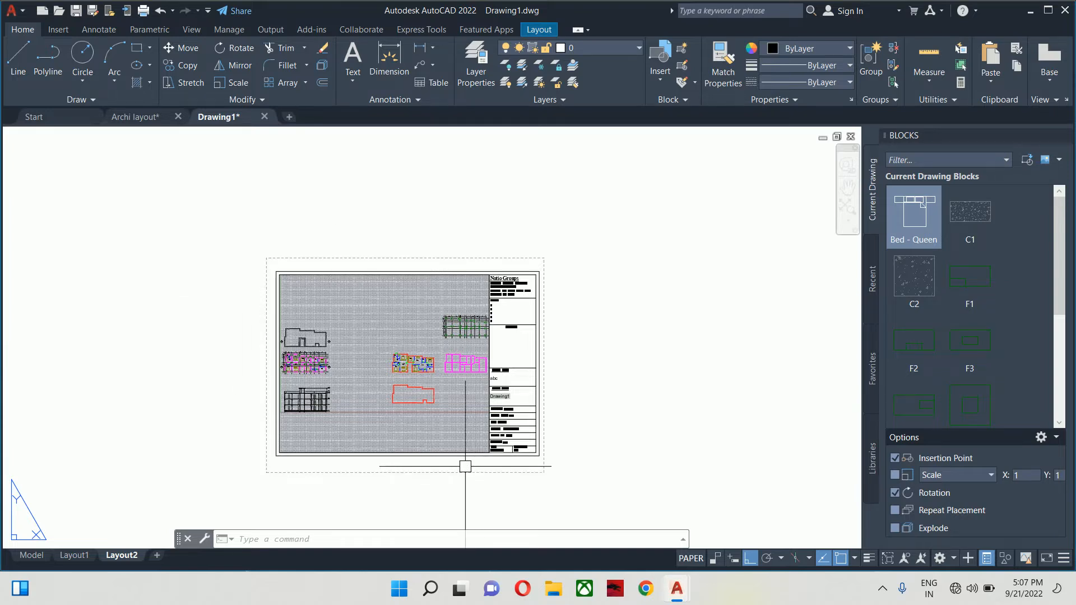
{"action": "scroll", "coordinate": [444, 440], "scroll_direction": "up", "scroll_amount": 2}
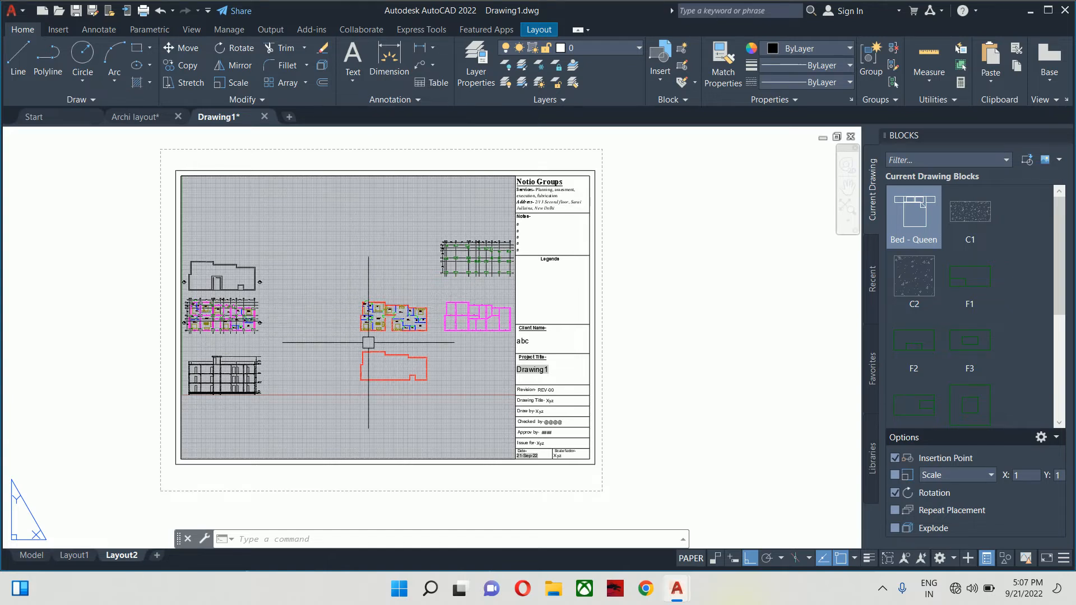
{"action": "scroll", "coordinate": [371, 346], "scroll_direction": "down", "scroll_amount": 4}
{"action": "scroll", "coordinate": [373, 341], "scroll_direction": "up", "scroll_amount": 7}
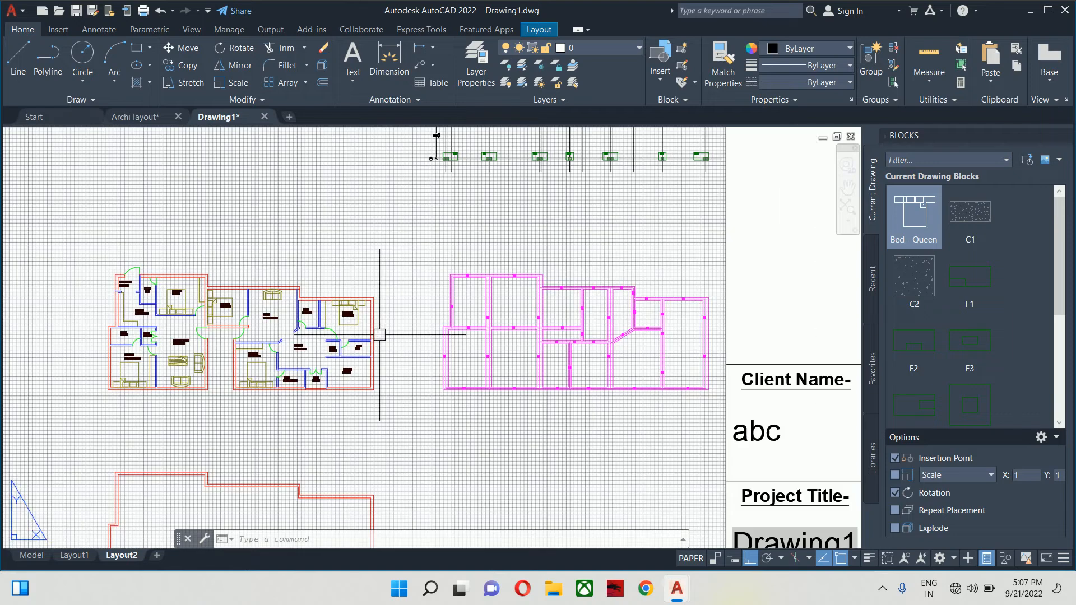
{"action": "scroll", "coordinate": [379, 336], "scroll_direction": "down", "scroll_amount": 5}
{"action": "scroll", "coordinate": [375, 342], "scroll_direction": "up", "scroll_amount": 2}
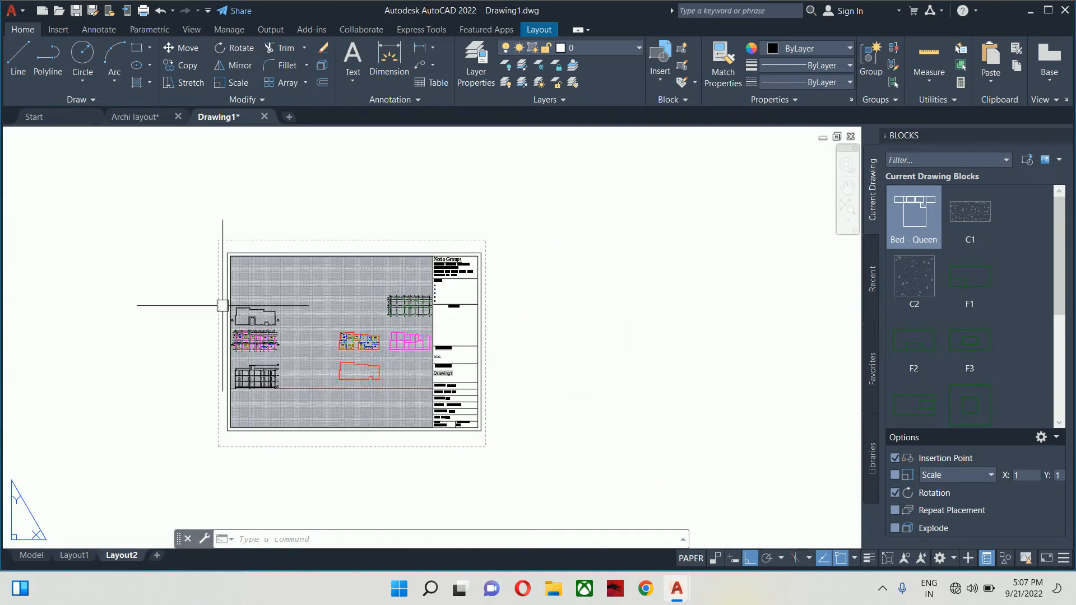
{"action": "scroll", "coordinate": [200, 292], "scroll_direction": "up", "scroll_amount": 2}
{"action": "scroll", "coordinate": [249, 286], "scroll_direction": "down", "scroll_amount": 2}
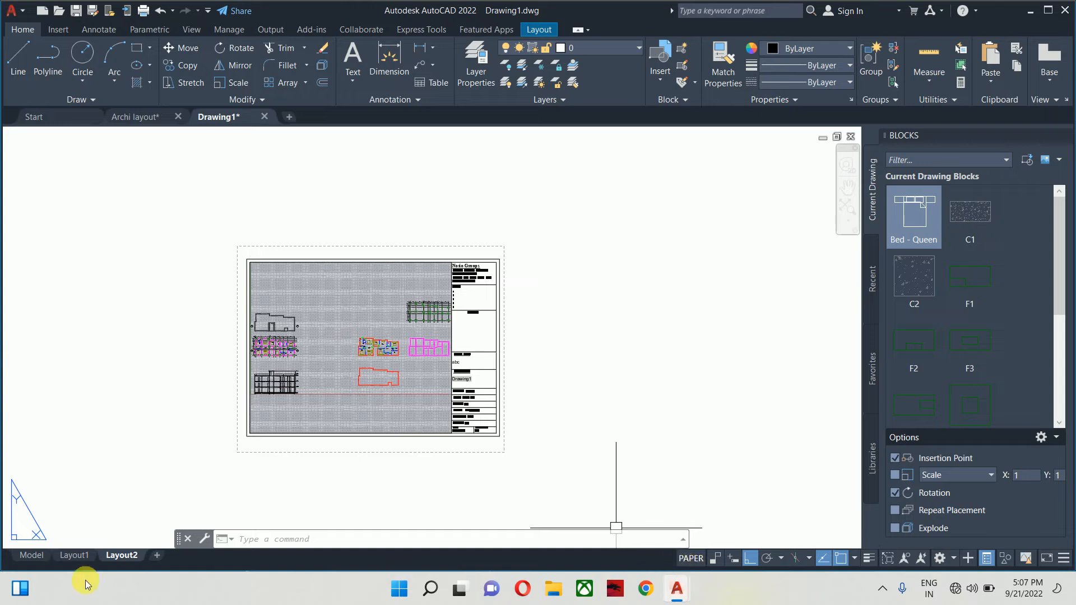
- Close the Blocks palette from Model space and return to the Layout2 sheet
{"action": "left_click", "coordinate": [32, 557]}
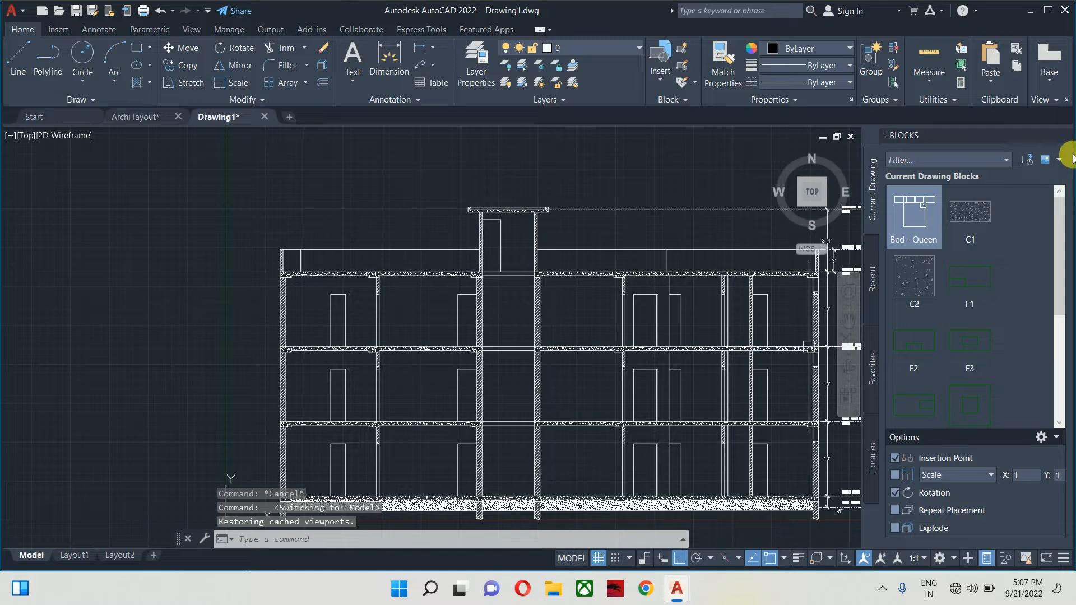
{"action": "left_click", "coordinate": [1064, 136]}
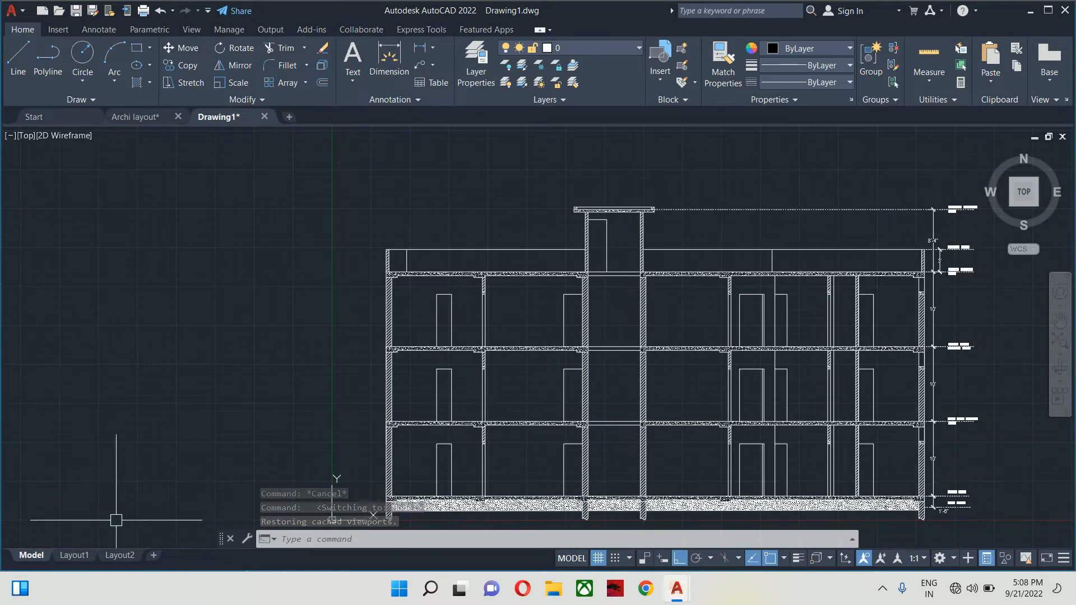
{"action": "left_click", "coordinate": [119, 555]}
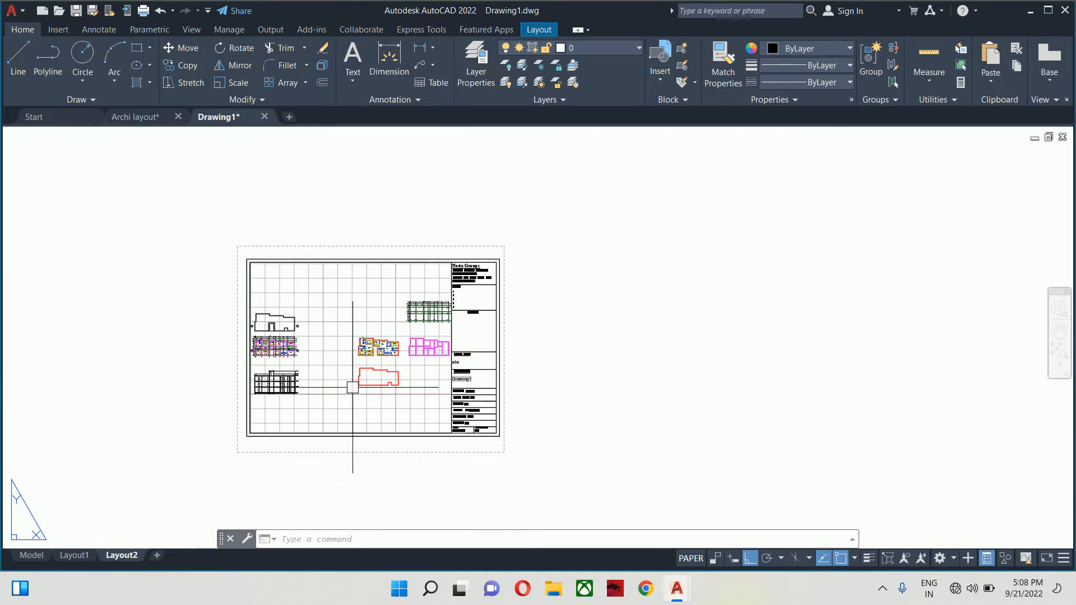
- Activate the Layout2 viewport and zoom and pan toward the Pooja and Living/Dinning rooms
{"action": "scroll", "coordinate": [332, 308], "scroll_direction": "up", "scroll_amount": 2}
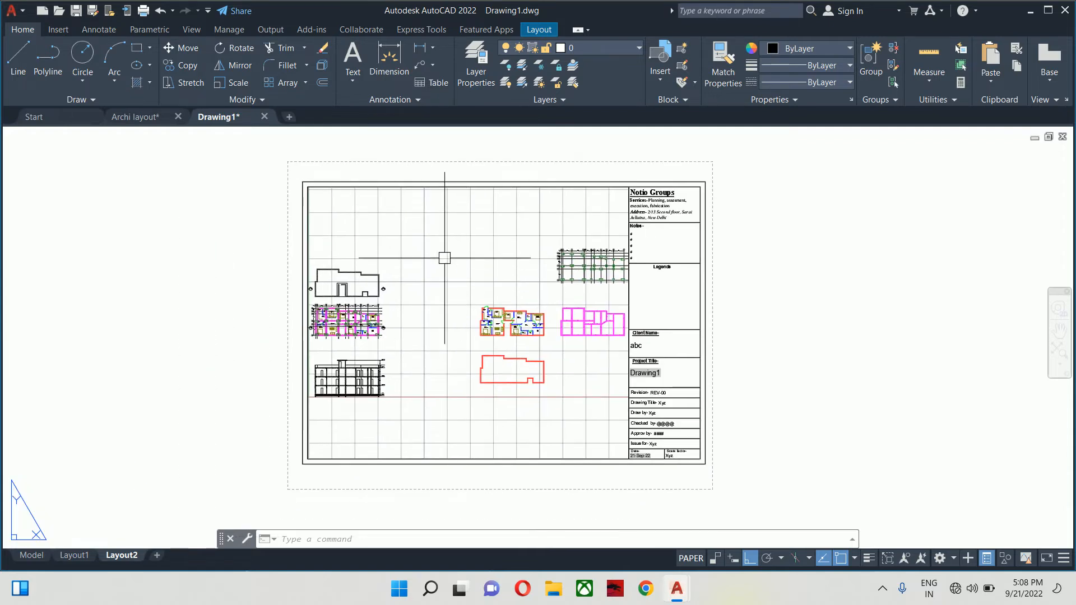
{"action": "double_click", "coordinate": [444, 258]}
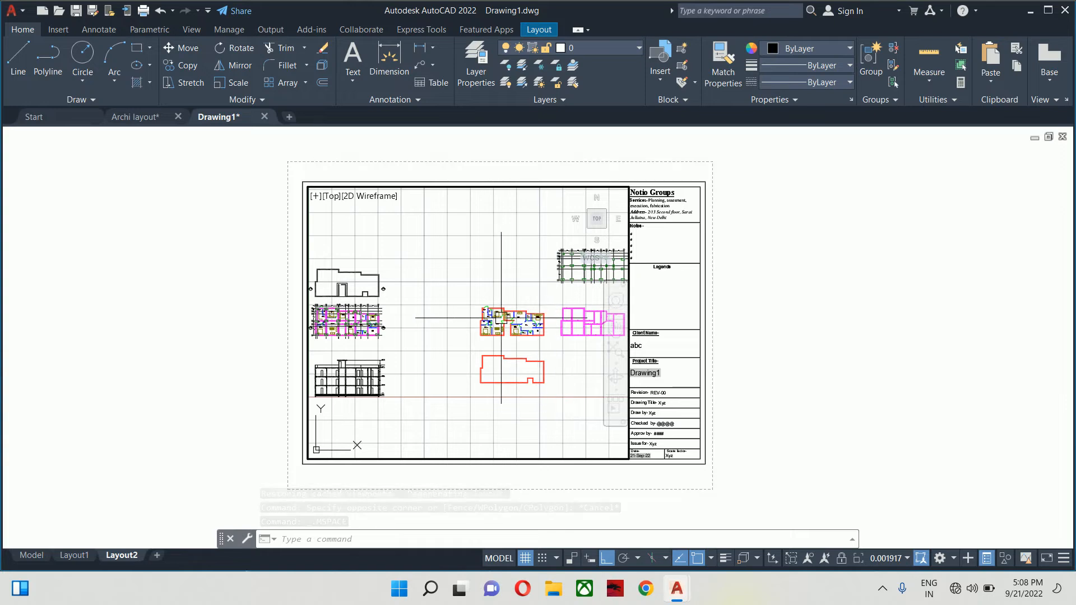
{"action": "scroll", "coordinate": [502, 318], "scroll_direction": "up", "scroll_amount": 4}
{"action": "middle_click_drag", "start_coordinate": [502, 317], "coordinate": [425, 307]}
{"action": "scroll", "coordinate": [396, 307], "scroll_direction": "up", "scroll_amount": 2}
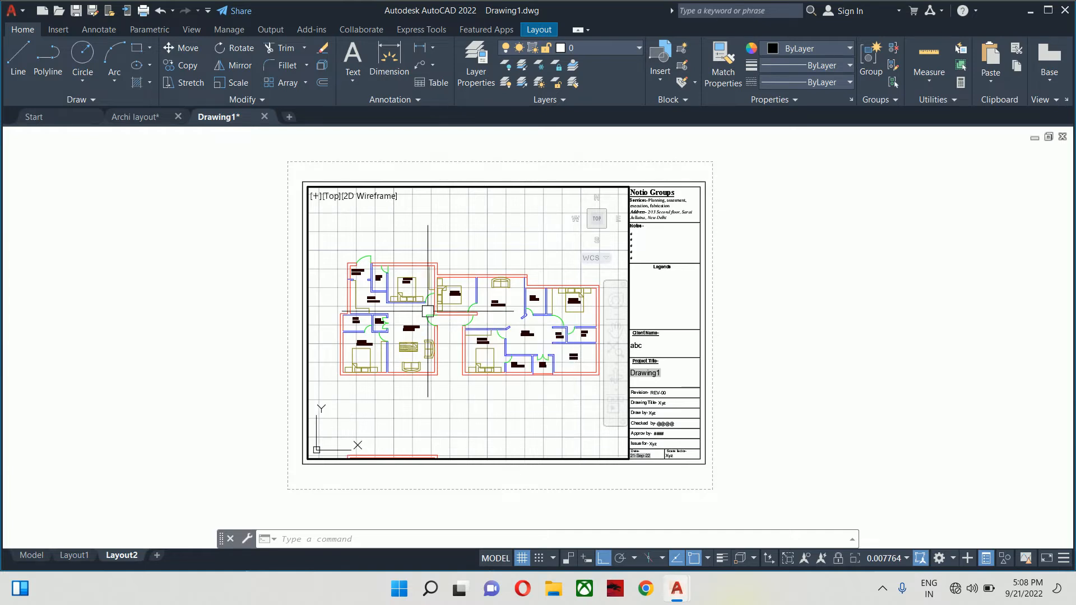
{"action": "scroll", "coordinate": [428, 312], "scroll_direction": "up", "scroll_amount": 1}
{"action": "scroll", "coordinate": [415, 315], "scroll_direction": "down", "scroll_amount": 1}
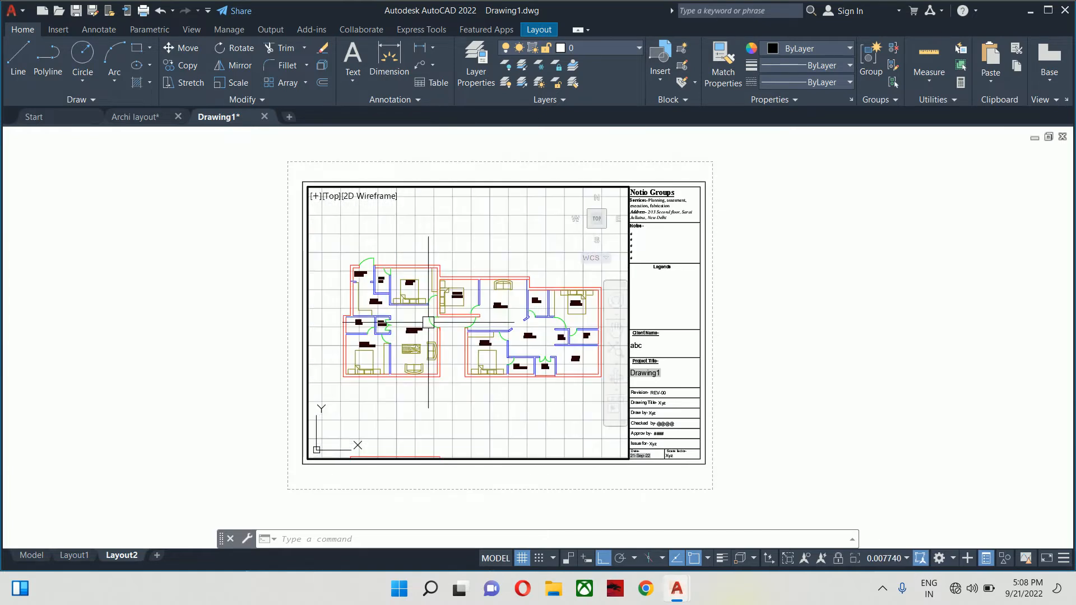
{"action": "scroll", "coordinate": [378, 319], "scroll_direction": "up", "scroll_amount": 2}
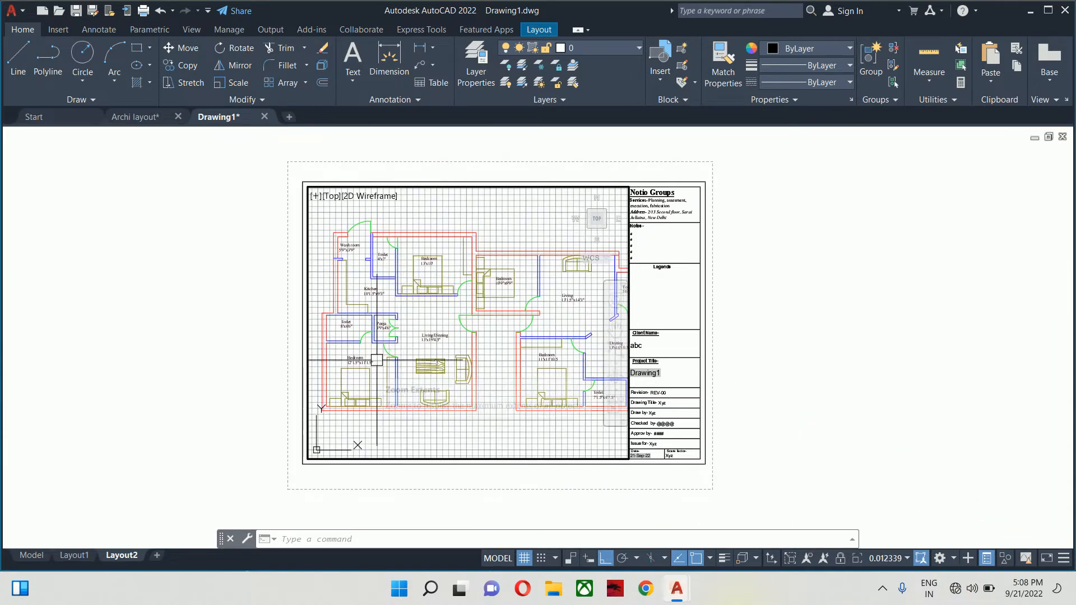
{"action": "scroll", "coordinate": [376, 360], "scroll_direction": "up", "scroll_amount": 2}
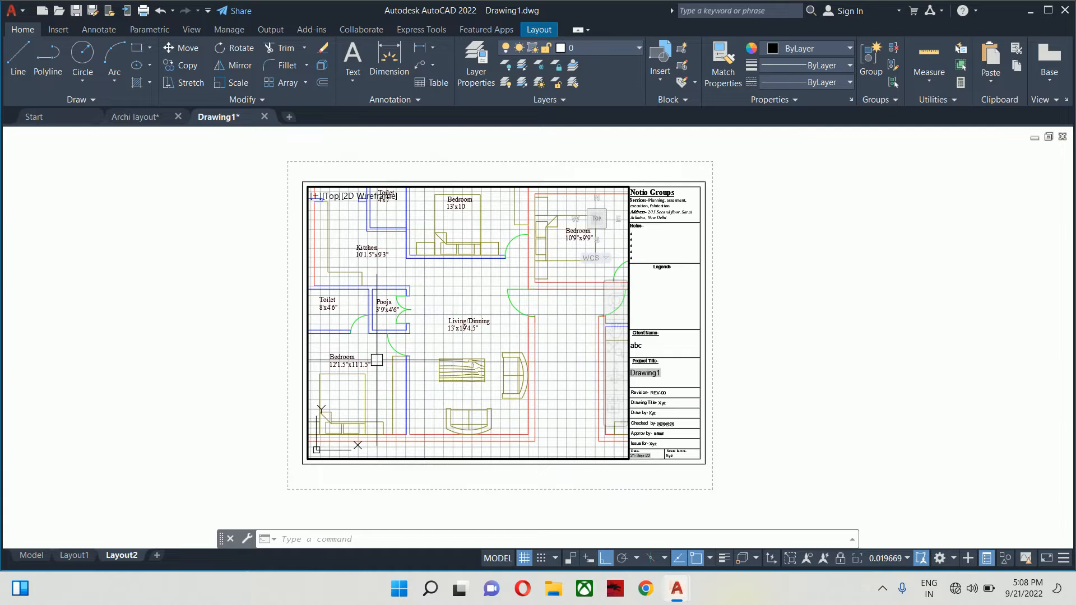
- Turn off the grid display and zoom further into the Pooja and Living/Dinning area
{"action": "left_click", "coordinate": [519, 561]}
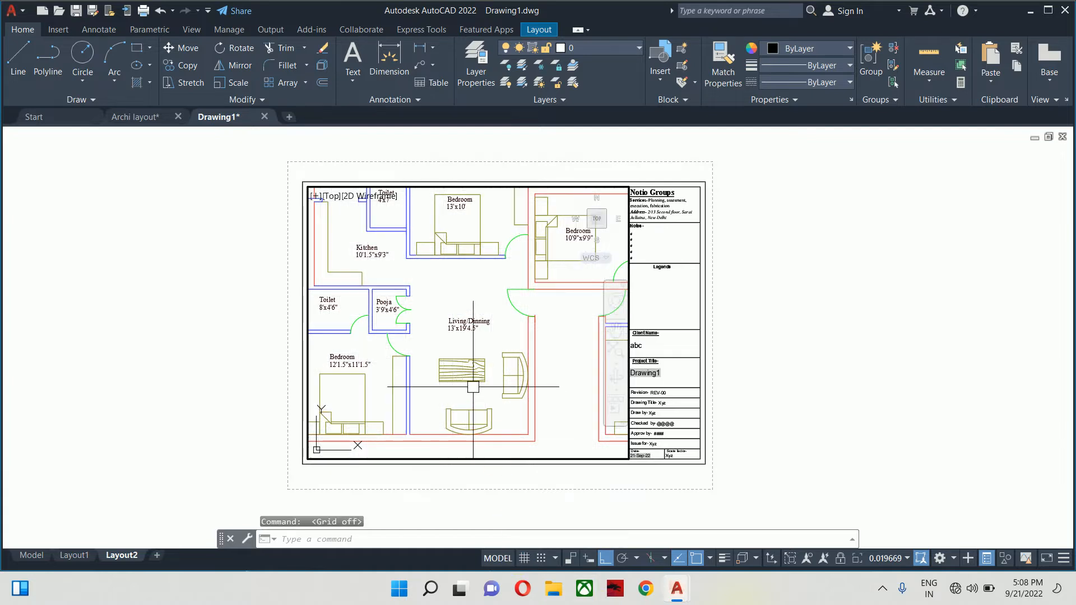
{"action": "scroll", "coordinate": [451, 357], "scroll_direction": "down", "scroll_amount": 2}
{"action": "scroll", "coordinate": [438, 359], "scroll_direction": "up", "scroll_amount": 4}
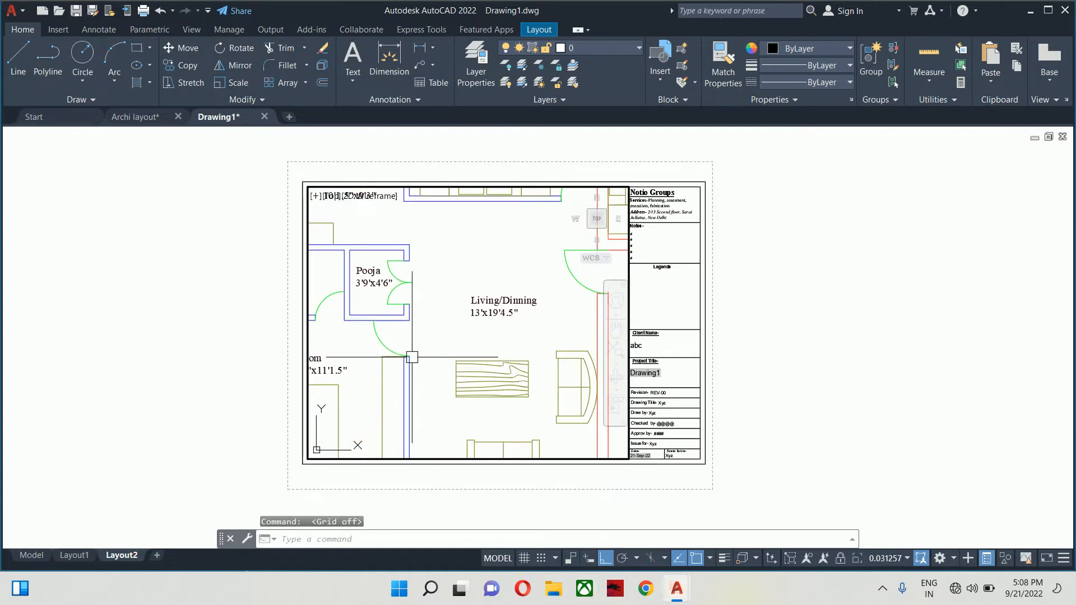
{"action": "scroll", "coordinate": [412, 357], "scroll_direction": "up", "scroll_amount": 2}
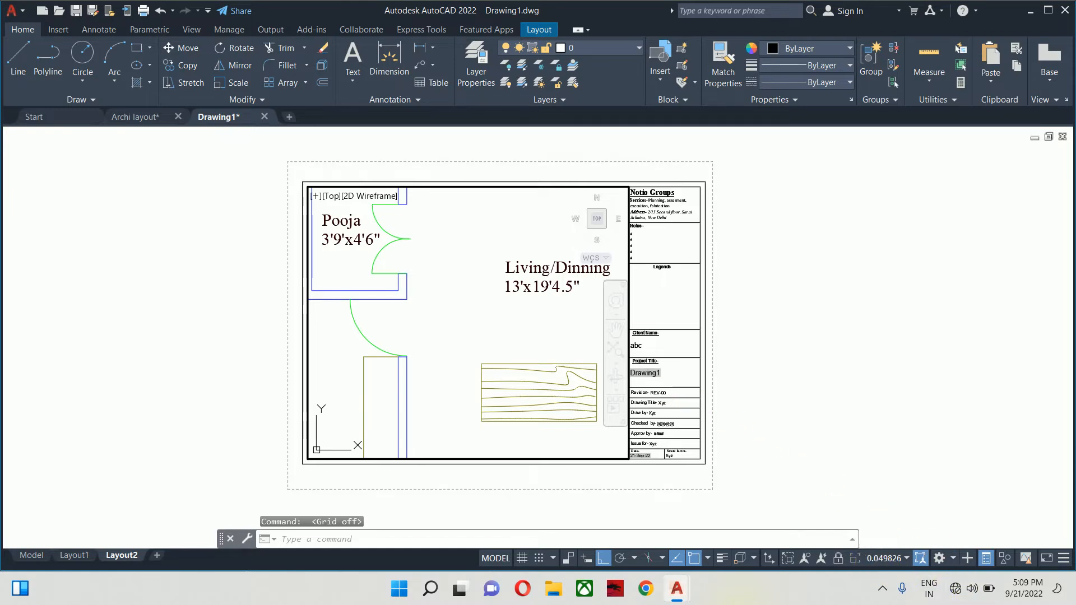
- Try viewport scales 1:1, 1:10 and 1:50, then settle on 1:100
{"action": "left_click", "coordinate": [897, 557]}
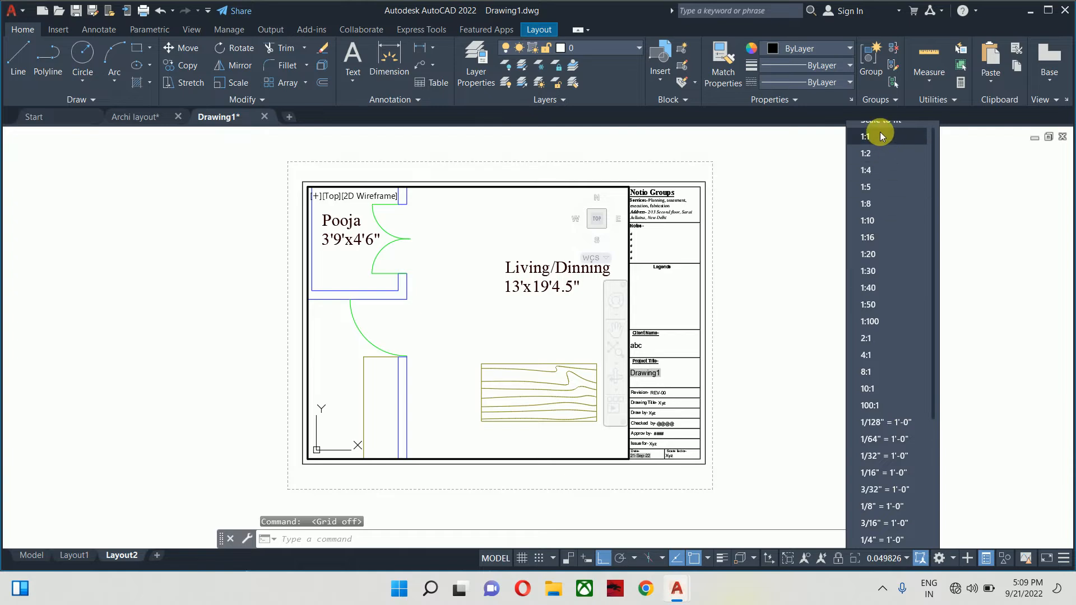
{"action": "left_click", "coordinate": [882, 136]}
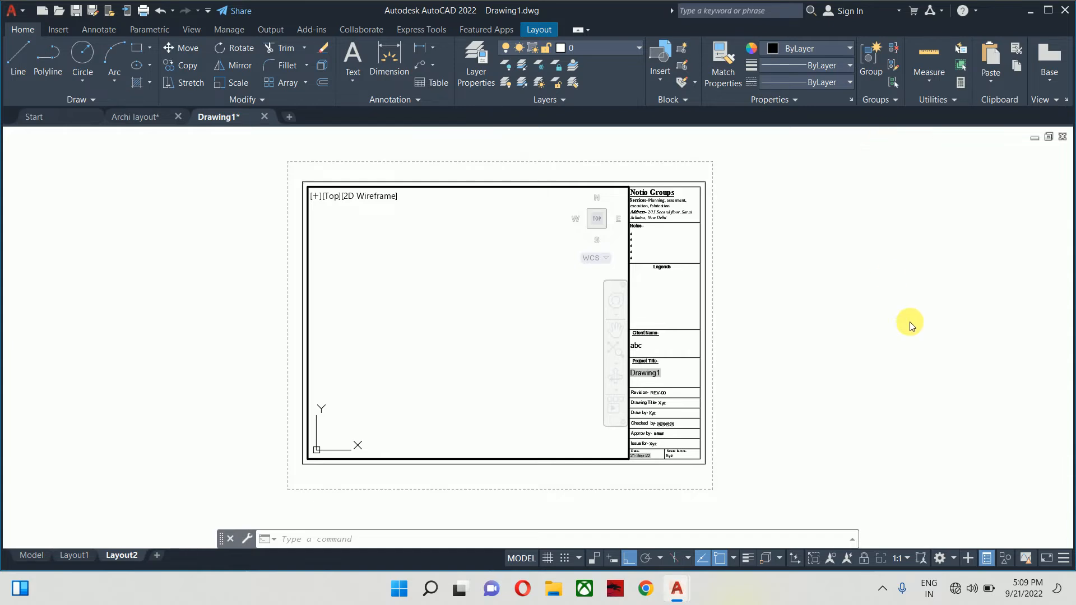
{"action": "left_click", "coordinate": [896, 560]}
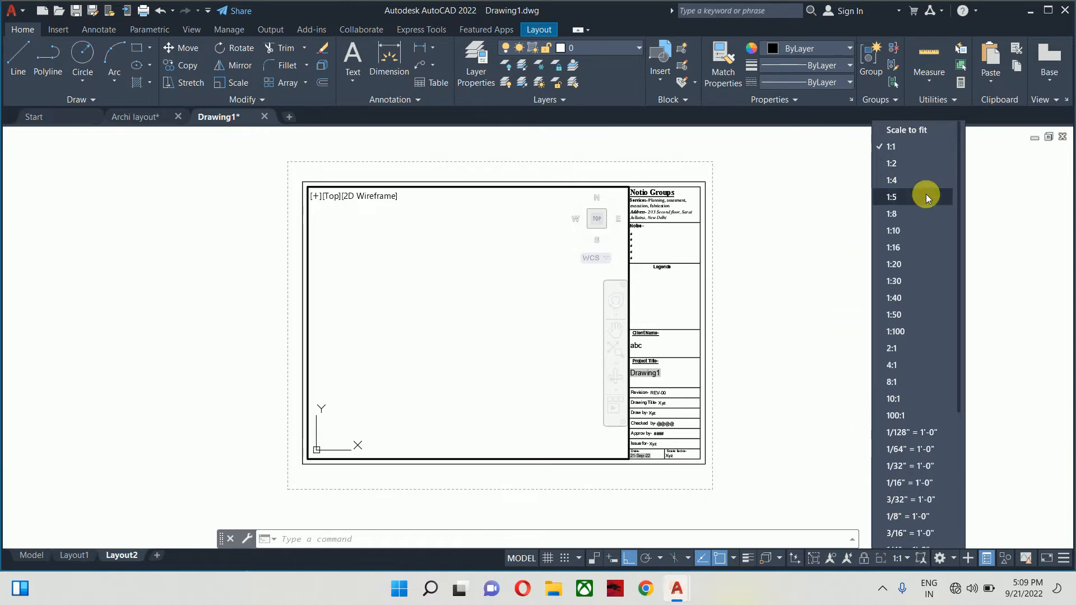
{"action": "left_click", "coordinate": [896, 231]}
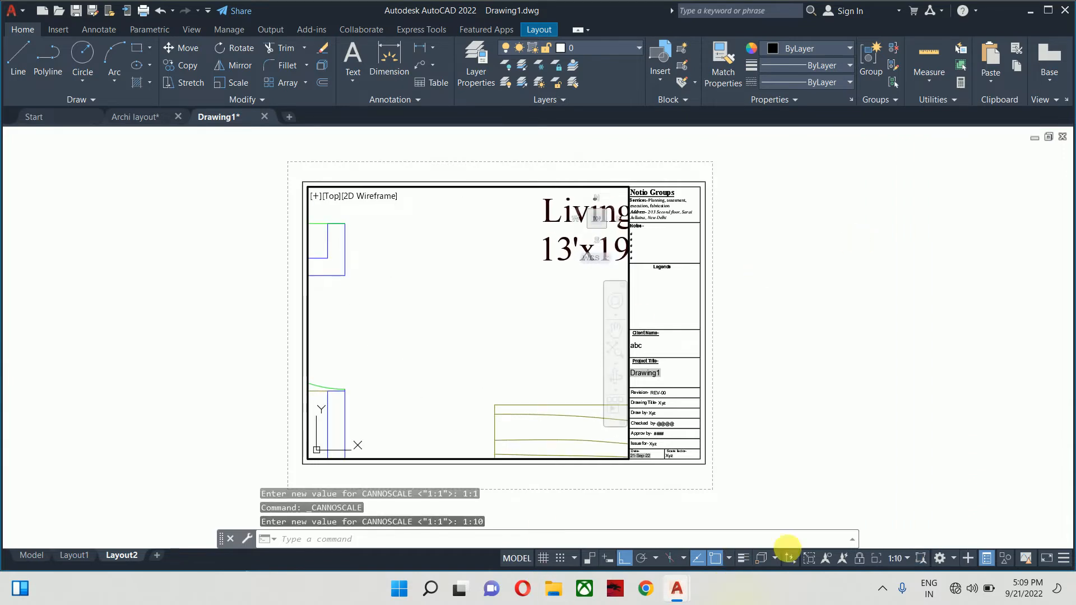
{"action": "left_click", "coordinate": [896, 559]}
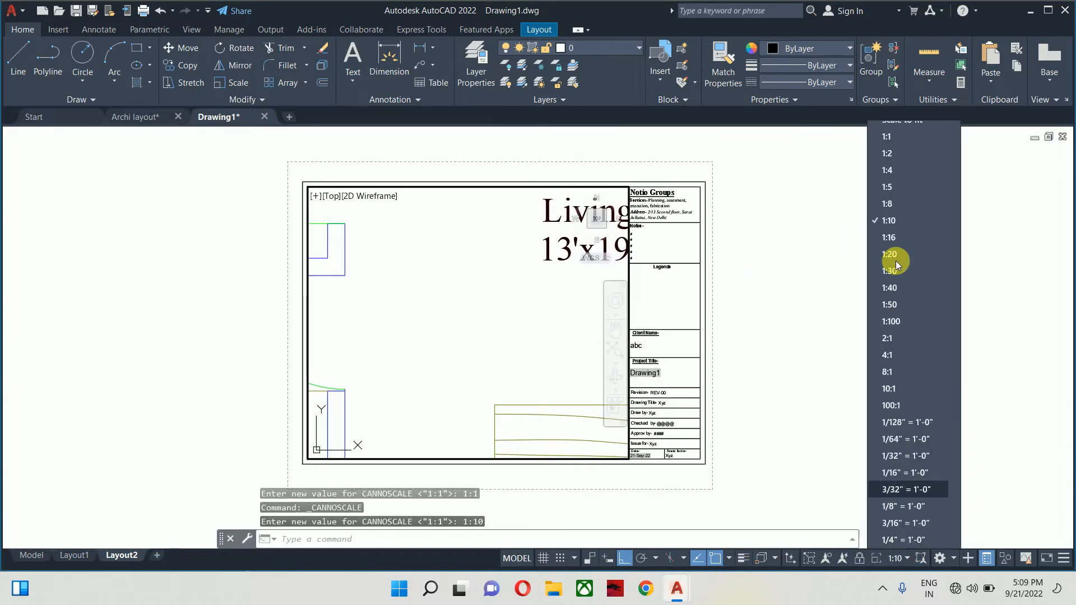
{"action": "left_click", "coordinate": [888, 305]}
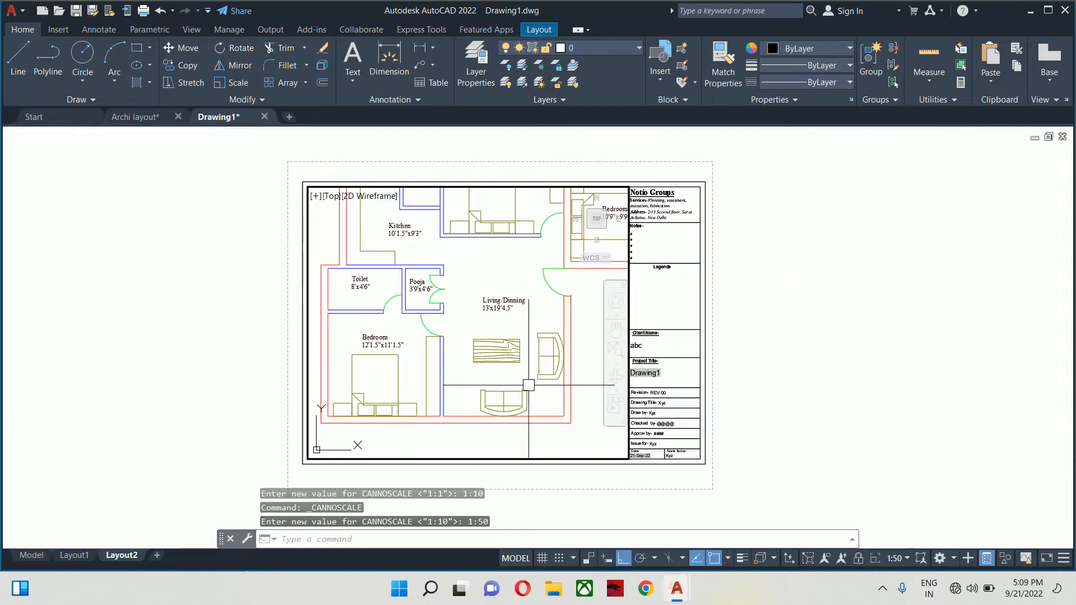
{"action": "left_click", "coordinate": [896, 559]}
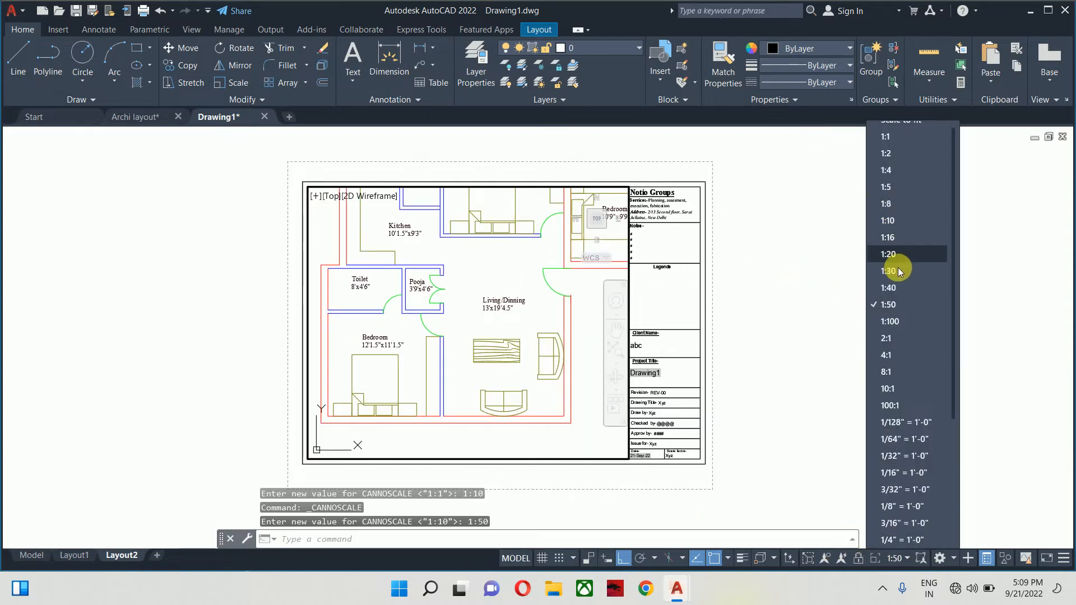
{"action": "left_click", "coordinate": [890, 321]}
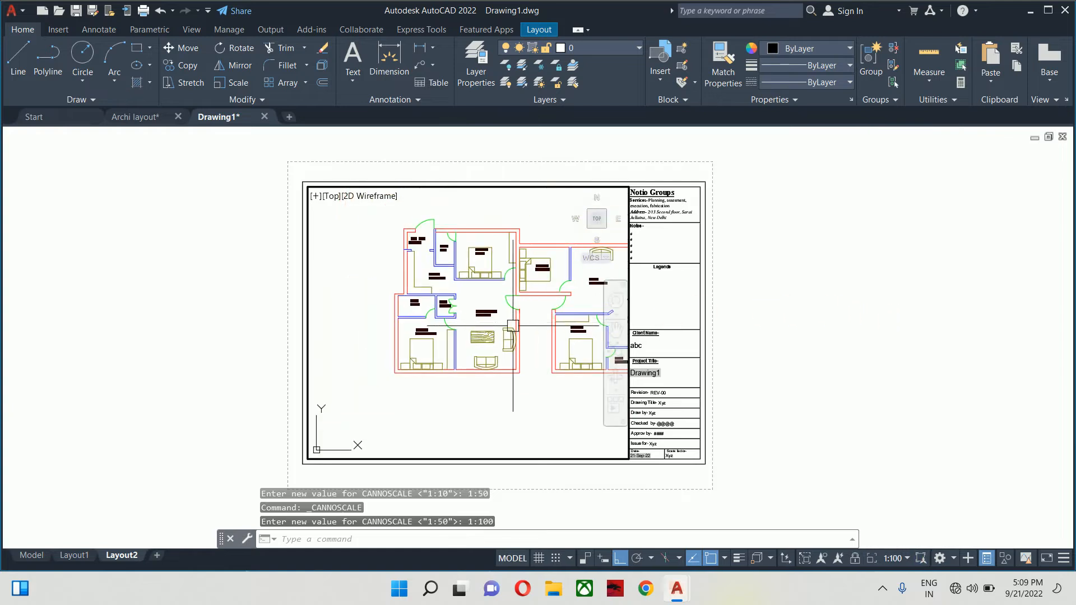
- Pan the floor plan left to fill the viewport, test 4:1, then return to 1:100
{"action": "middle_click_drag", "start_coordinate": [513, 326], "coordinate": [428, 342]}
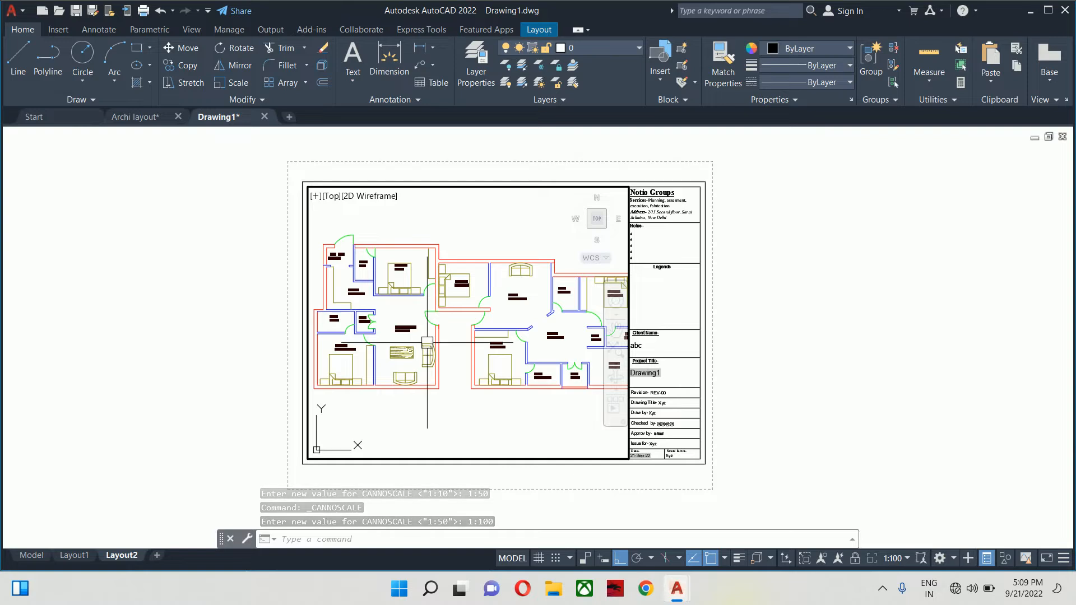
{"action": "left_click", "coordinate": [891, 559]}
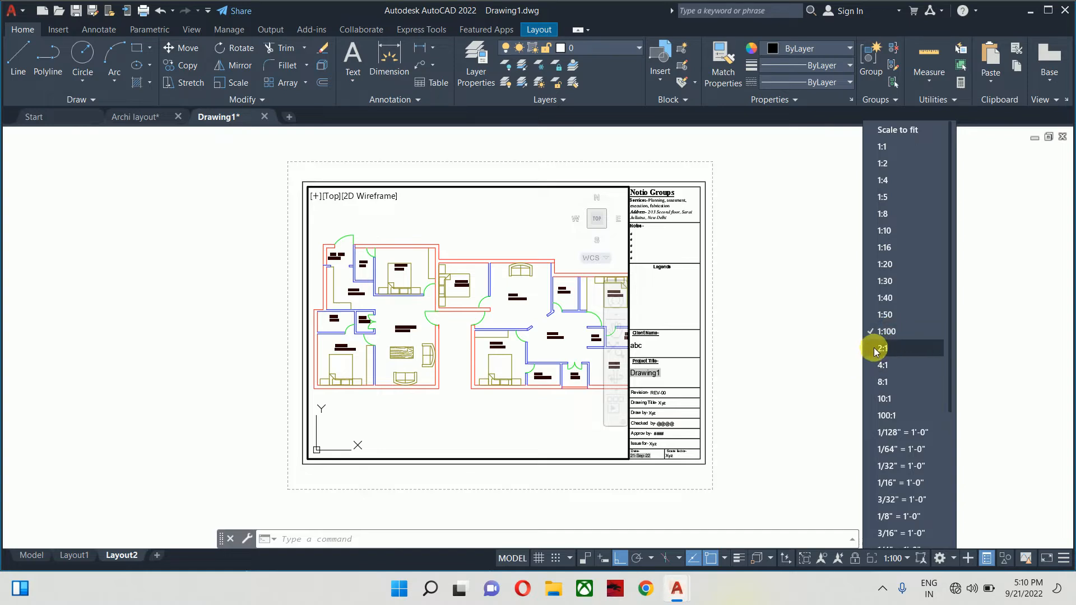
{"action": "left_click", "coordinate": [883, 365]}
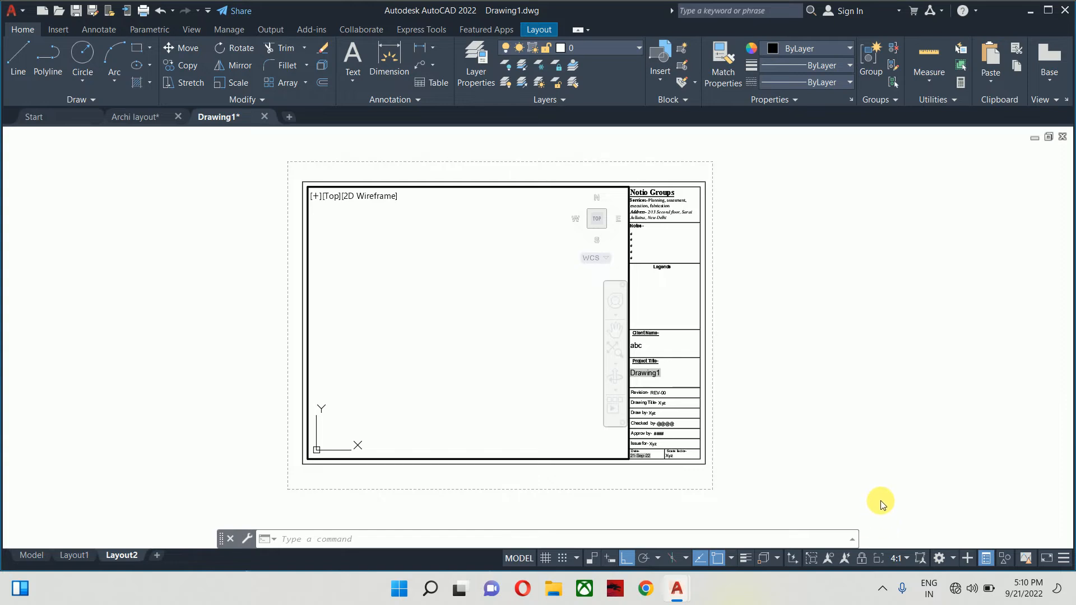
{"action": "left_click", "coordinate": [906, 558]}
{"action": "left_click", "coordinate": [903, 324]}
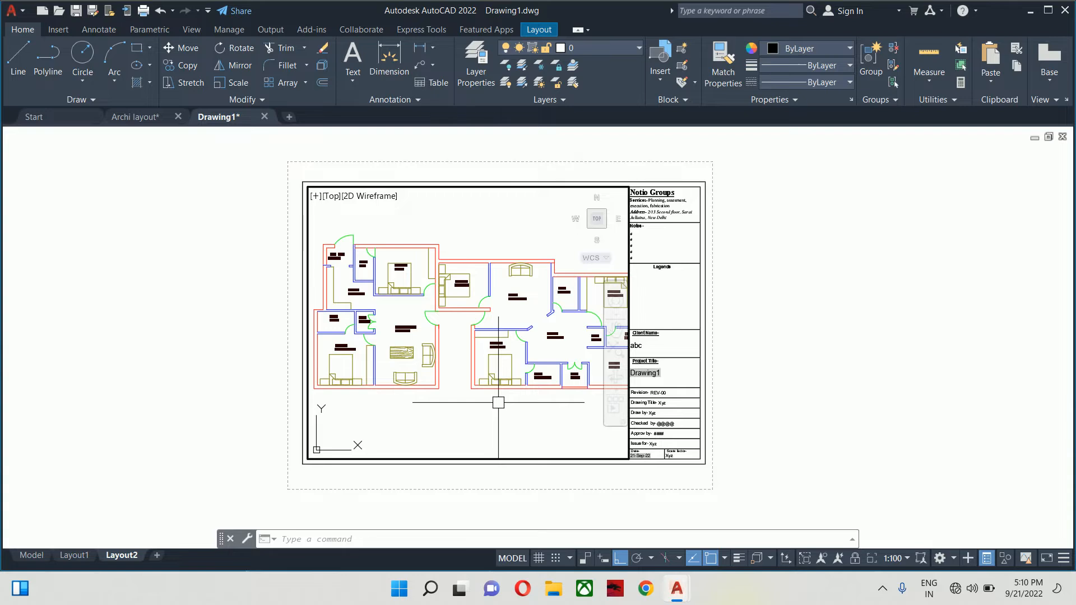
{"action": "left_click", "coordinate": [894, 558]}
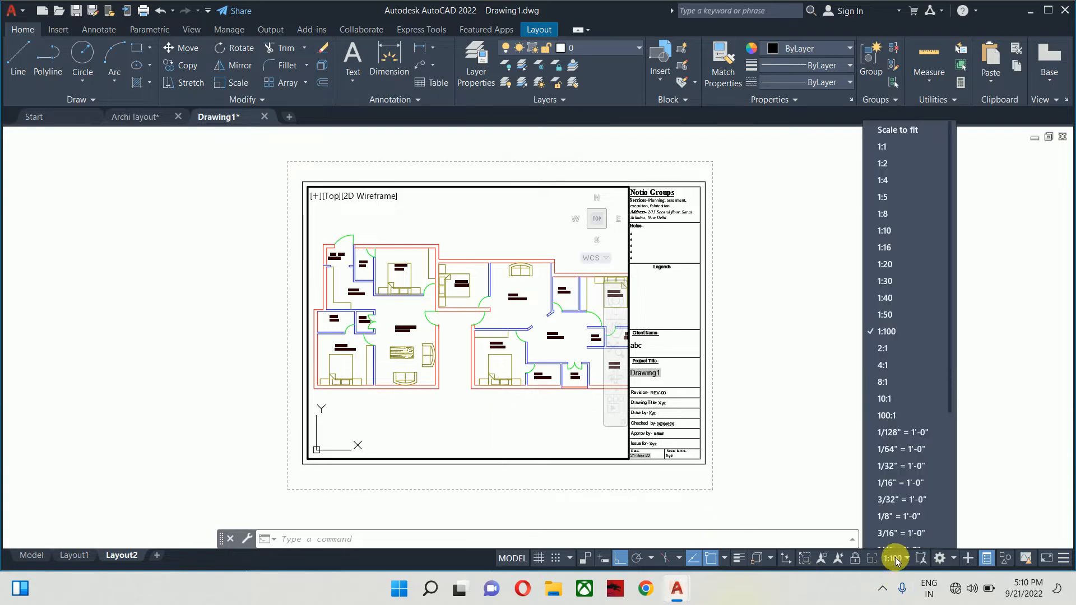
{"action": "scroll", "coordinate": [897, 260], "scroll_direction": "down", "scroll_amount": 4}
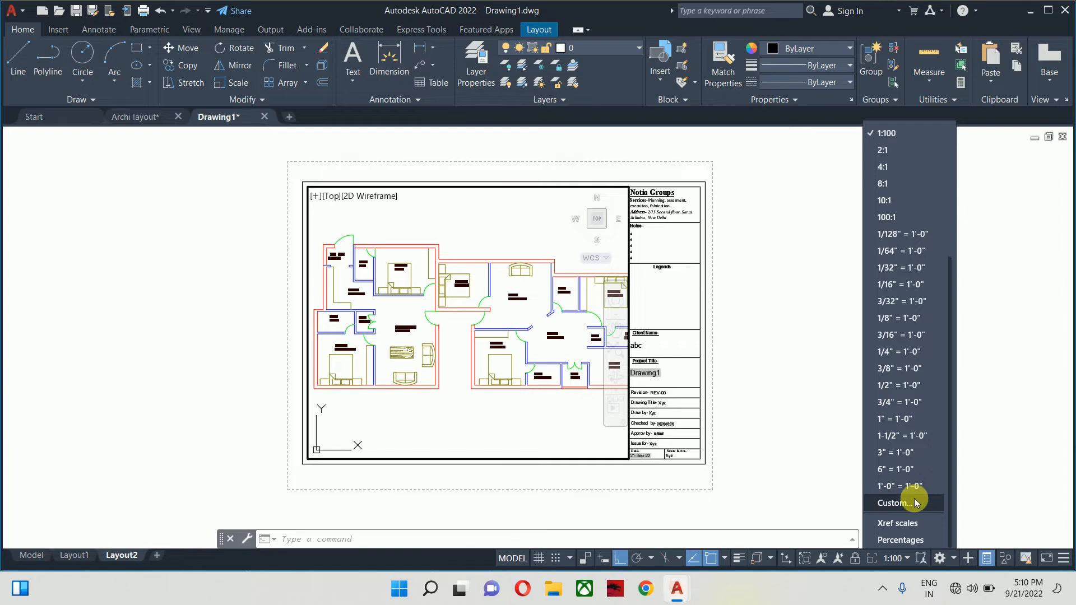
- Add a custom 1:120 scale (1 paper unit = 120 drawing units) in Edit Drawing Scales
{"action": "left_click", "coordinate": [916, 501]}
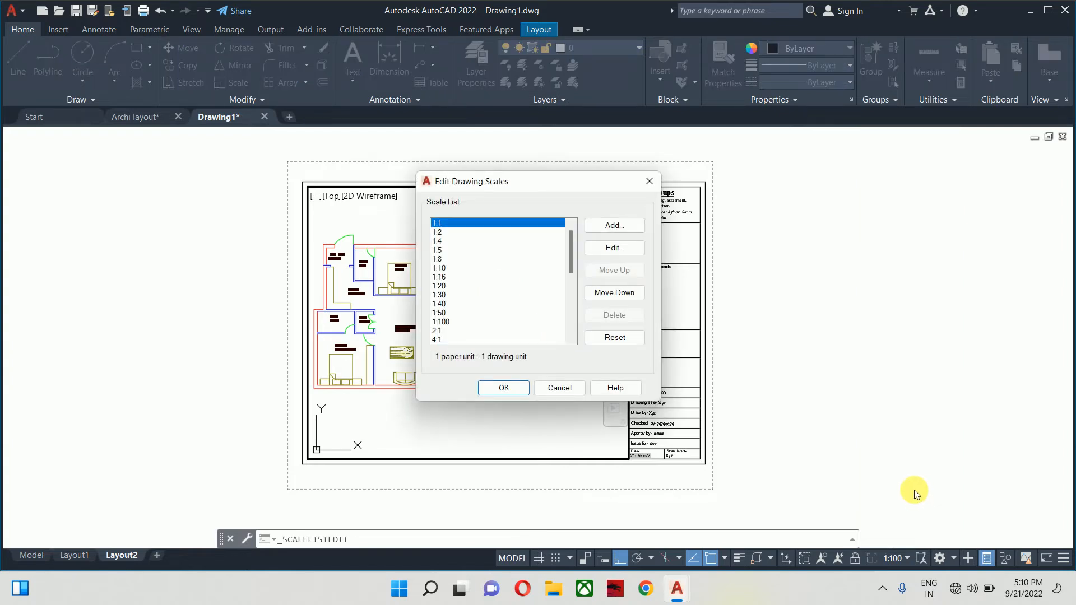
{"action": "left_click", "coordinate": [600, 227]}
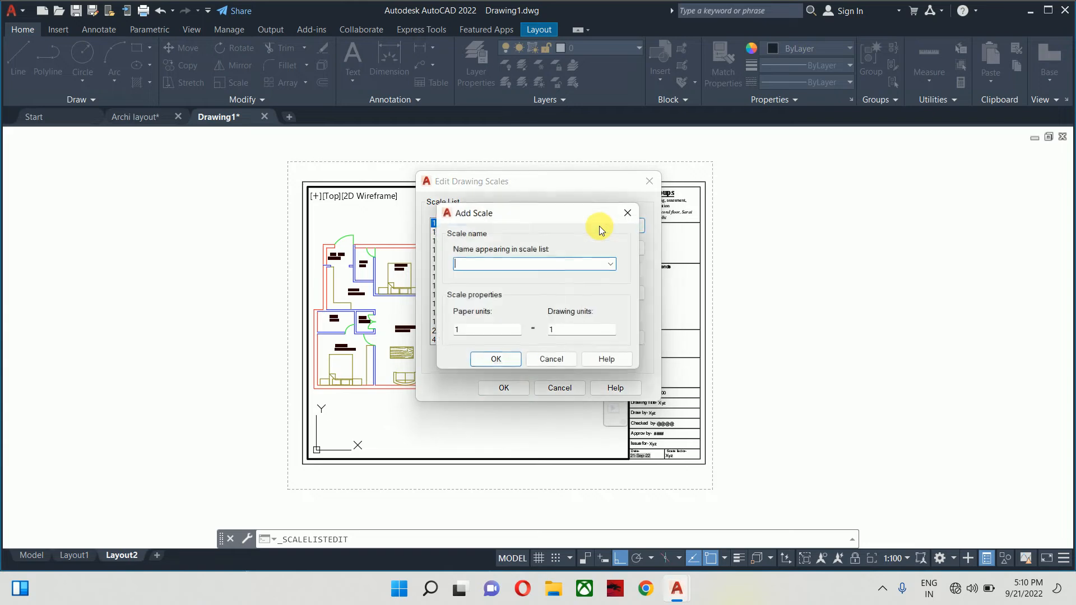
{"action": "type", "text": "1:120"}
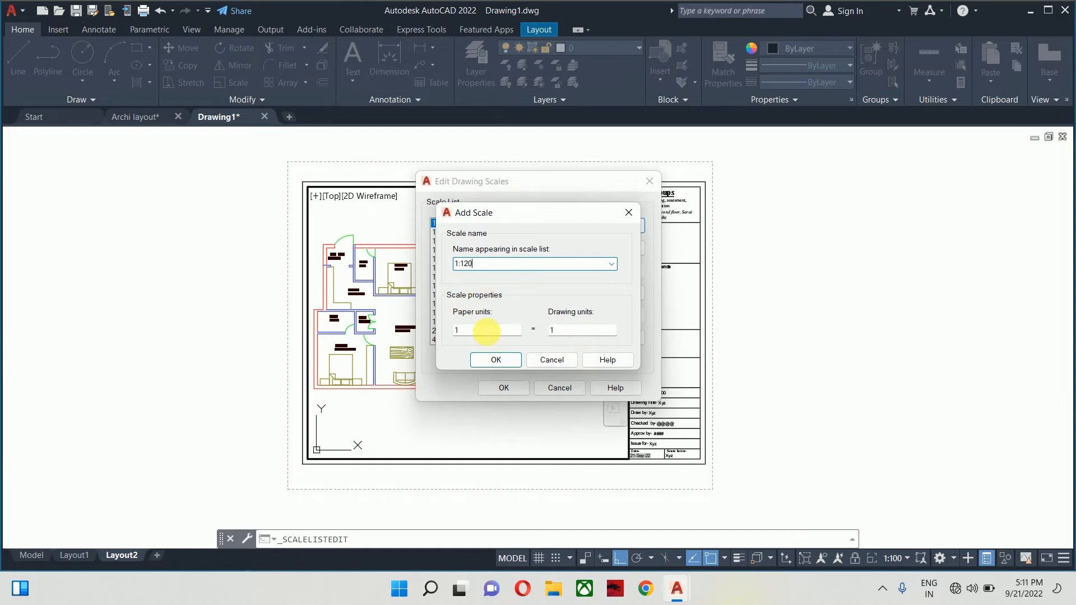
{"action": "left_click", "coordinate": [562, 332]}
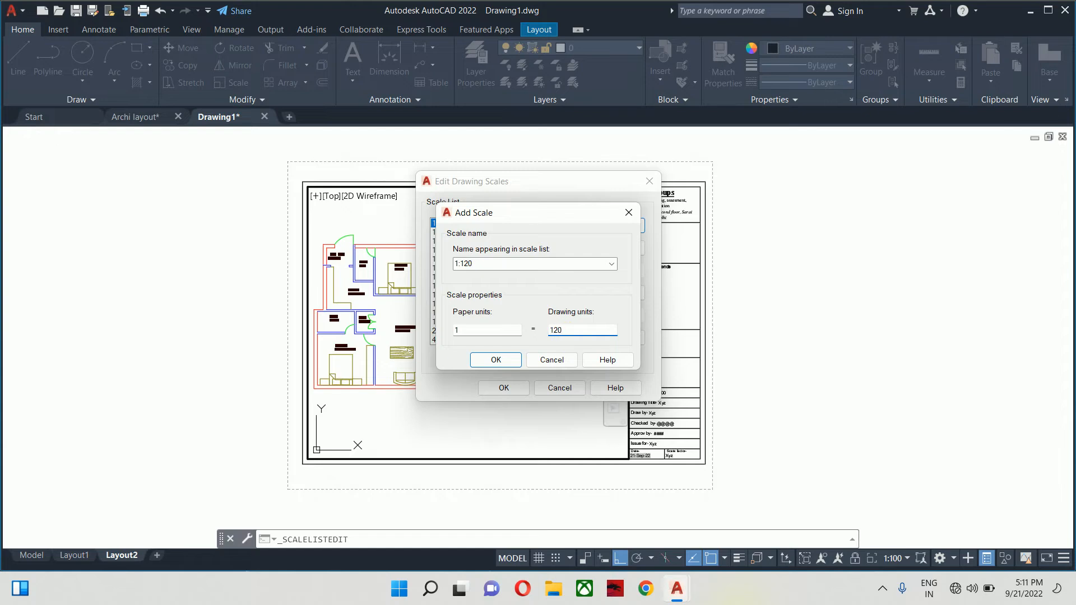
{"action": "left_click", "coordinate": [509, 359]}
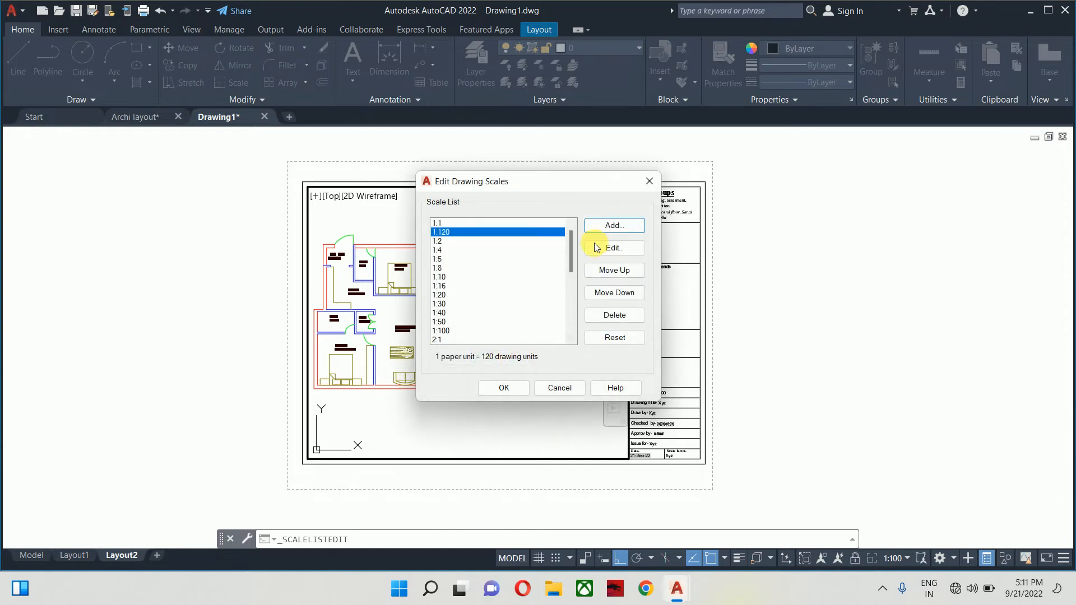
{"action": "left_click", "coordinate": [508, 388]}
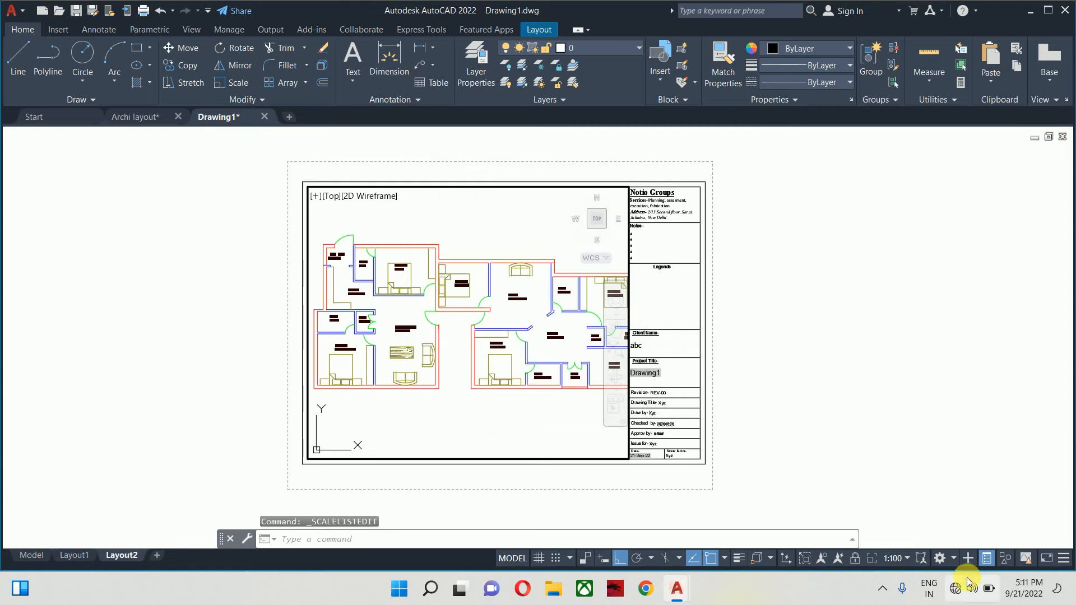
- Set the viewport scale to 1:120 and nudge the floor plan slightly left
{"action": "left_click", "coordinate": [885, 551]}
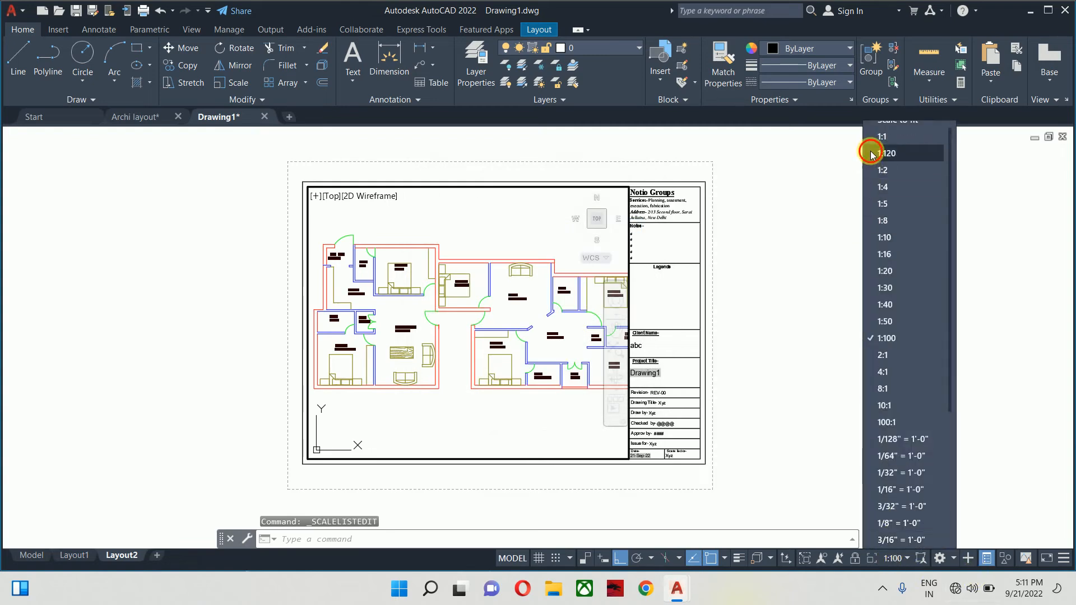
{"action": "left_click", "coordinate": [870, 151]}
{"action": "middle_click_drag", "start_coordinate": [526, 307], "coordinate": [512, 315]}
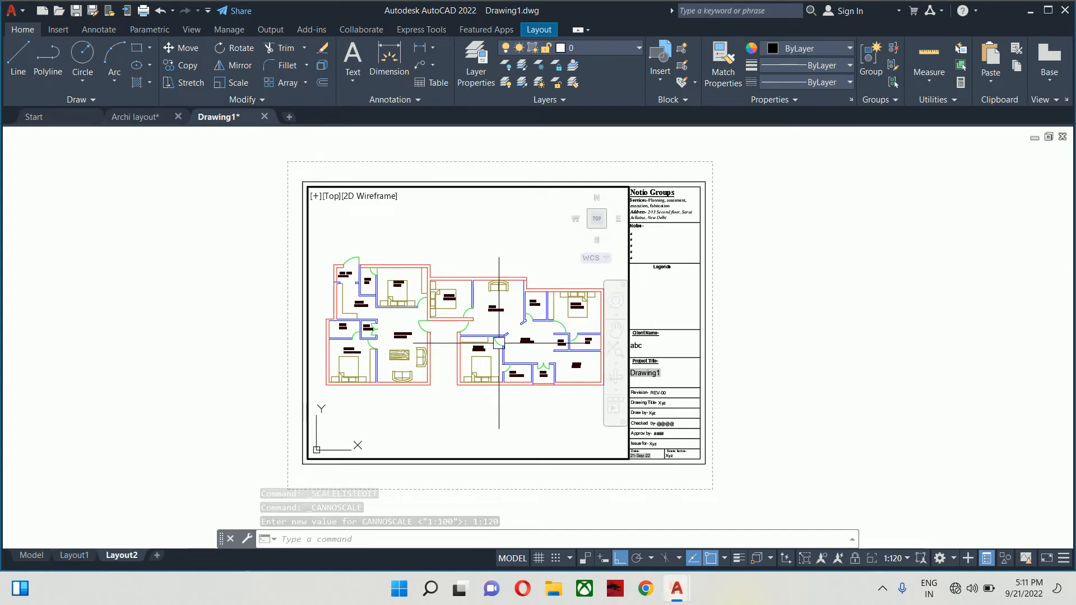
- Return to paper space and zoom in on the title block's Scale factor entry
{"action": "double_click", "coordinate": [860, 369]}
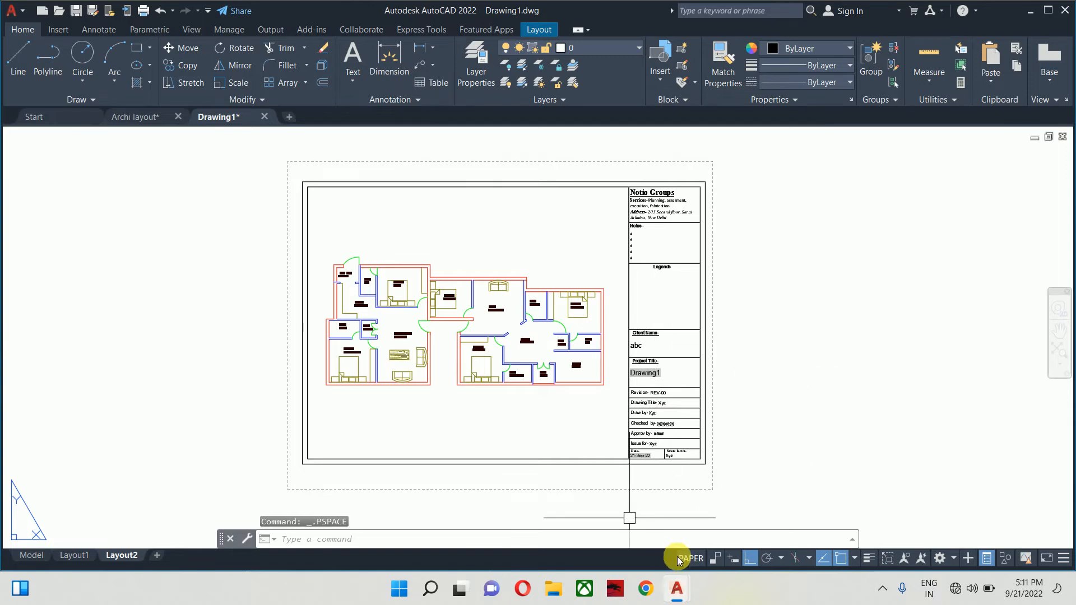
{"action": "scroll", "coordinate": [541, 307], "scroll_direction": "up", "scroll_amount": 2}
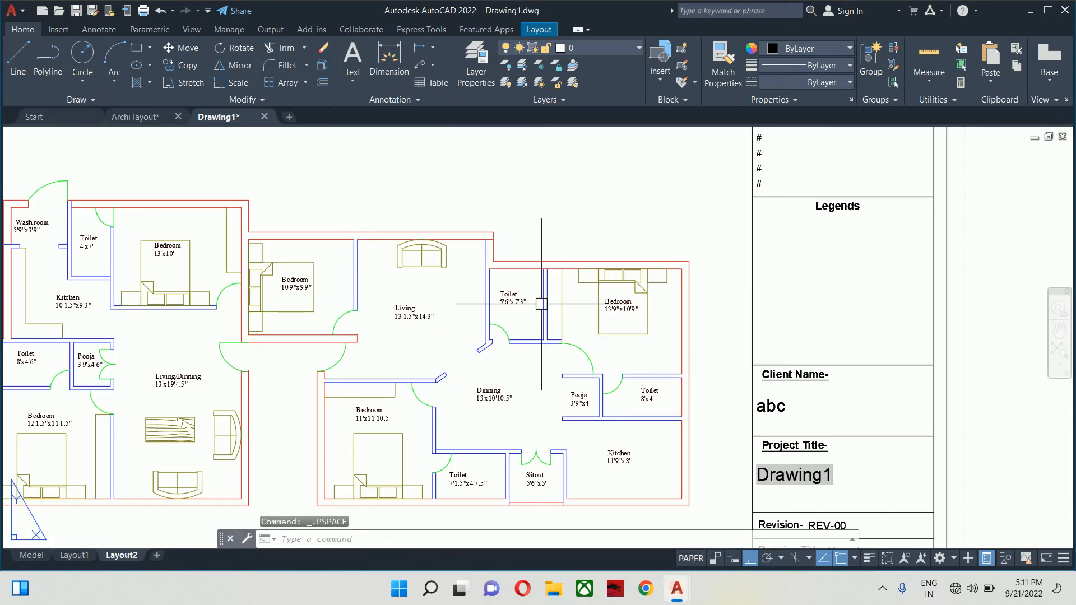
{"action": "scroll", "coordinate": [541, 307], "scroll_direction": "up", "scroll_amount": 3}
{"action": "scroll", "coordinate": [542, 311], "scroll_direction": "down", "scroll_amount": 6}
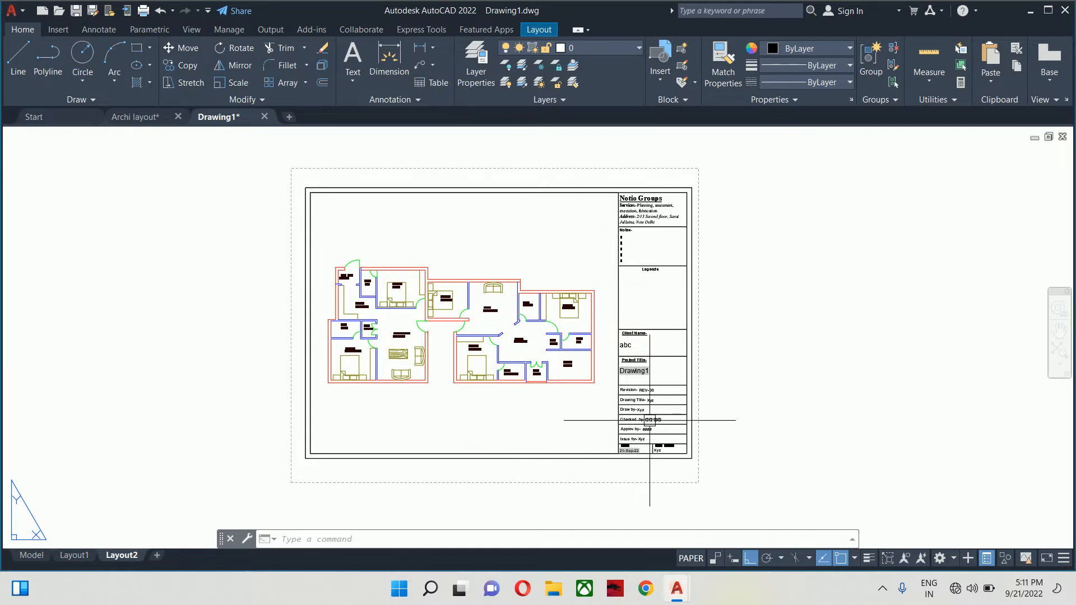
{"action": "scroll", "coordinate": [648, 423], "scroll_direction": "up", "scroll_amount": 4}
{"action": "middle_click_drag", "start_coordinate": [649, 423], "coordinate": [435, 348]}
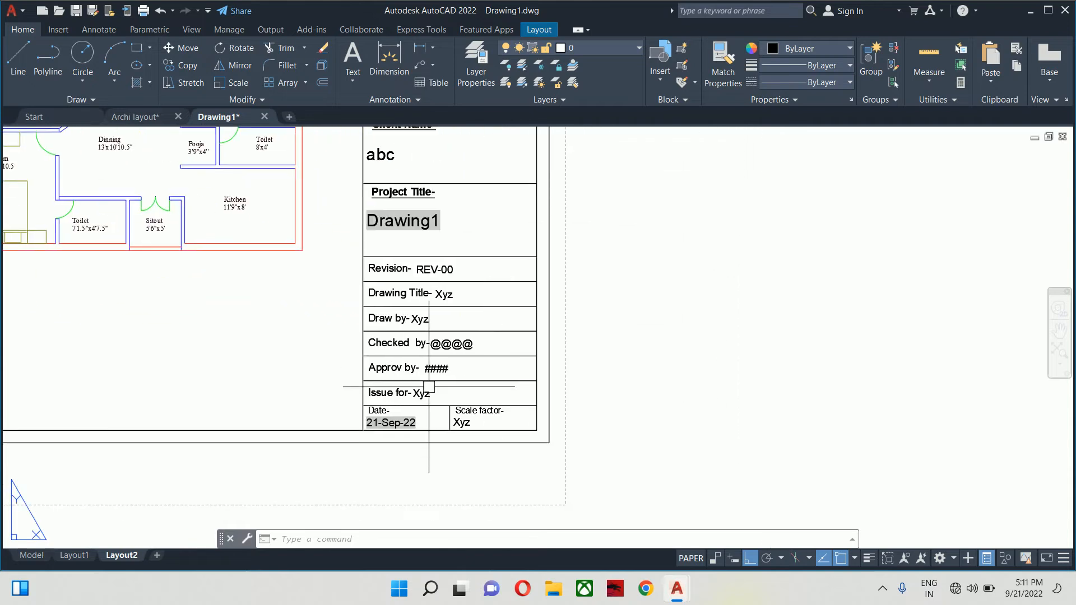
{"action": "scroll", "coordinate": [447, 426], "scroll_direction": "up", "scroll_amount": 3}
{"action": "scroll", "coordinate": [466, 425], "scroll_direction": "up", "scroll_amount": 3}
{"action": "middle_click_drag", "start_coordinate": [480, 423], "coordinate": [697, 427]}
- Set the title block's SCALEFACTOR attribute to 1:120
{"action": "double_click", "coordinate": [692, 425]}
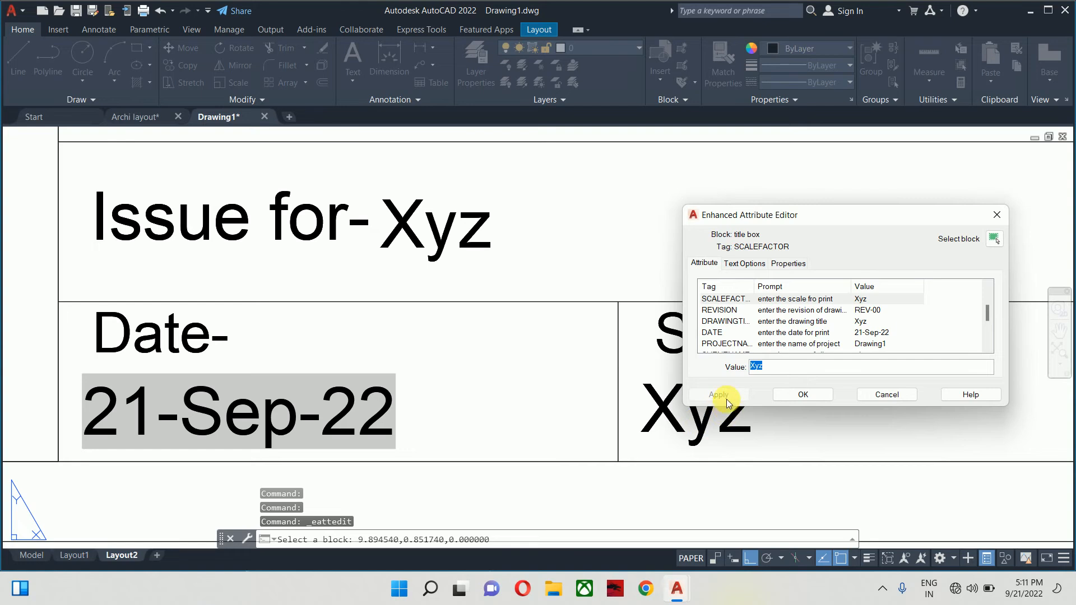
{"action": "type", "text": "1:12"}
{"action": "left_click", "coordinate": [720, 395]}
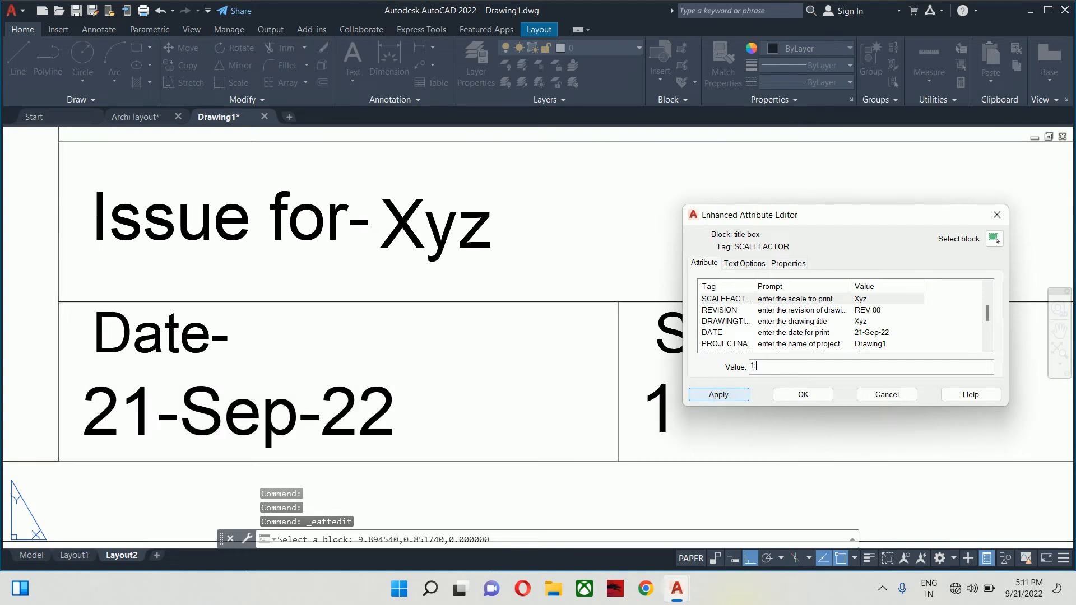
{"action": "type", "text": "0"}
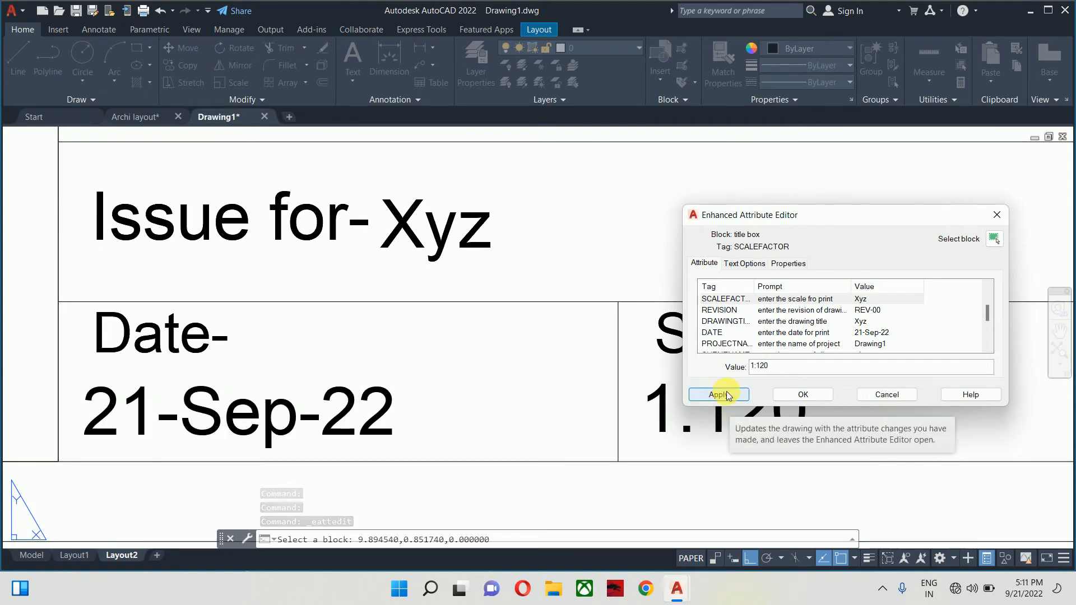
{"action": "left_click", "coordinate": [817, 310]}
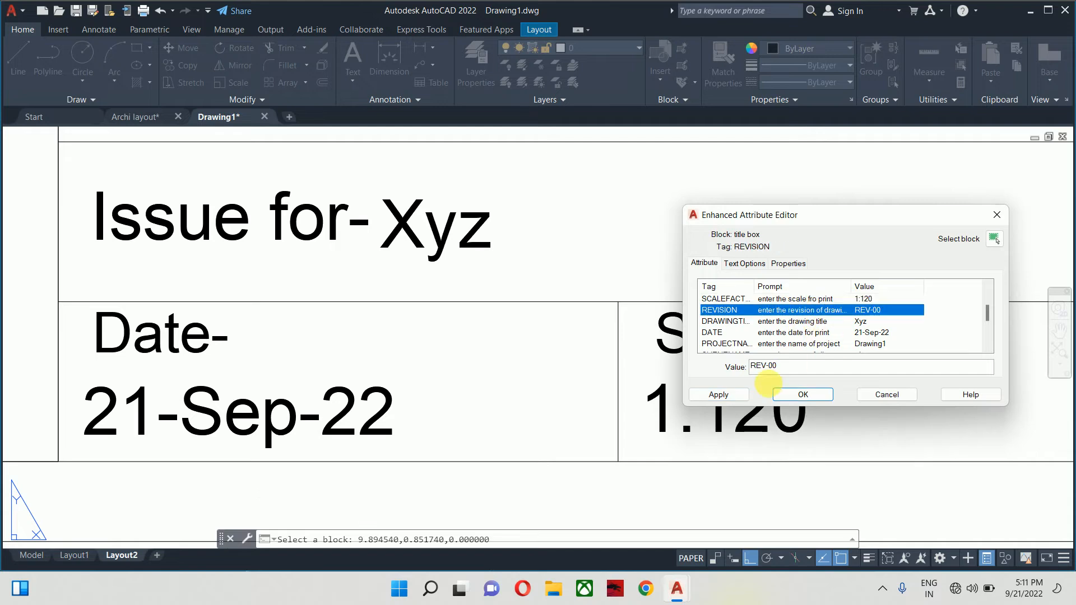
- Fill in the drafter's, checker's and approver's names in DRAWBY, CHECKBY and APPROVBY
{"action": "left_click", "coordinate": [792, 322]}
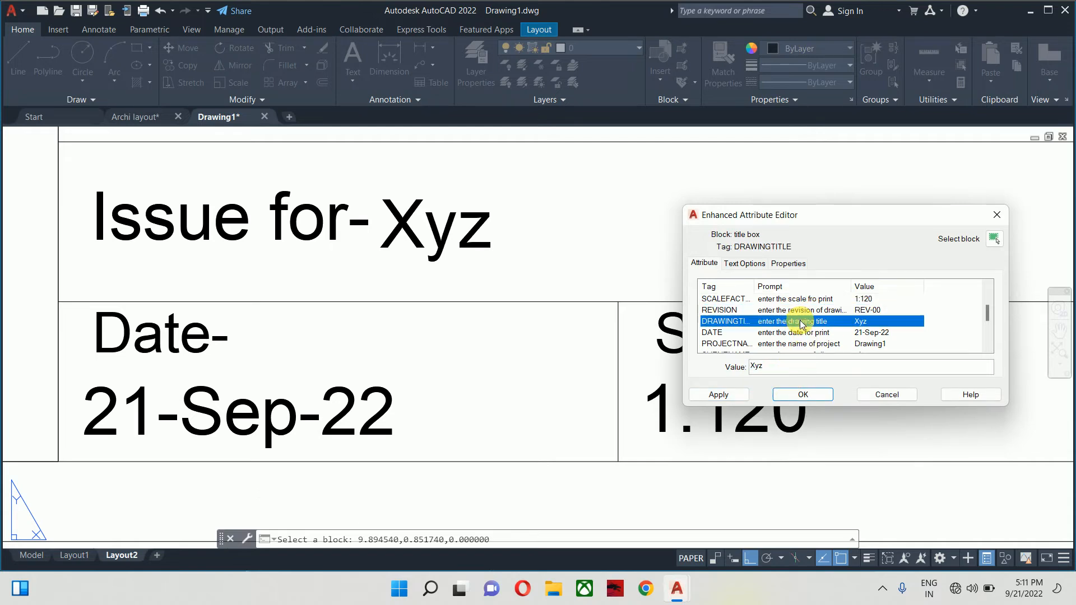
{"action": "scroll", "coordinate": [791, 313], "scroll_direction": "up", "scroll_amount": 2}
{"action": "left_click", "coordinate": [723, 298]}
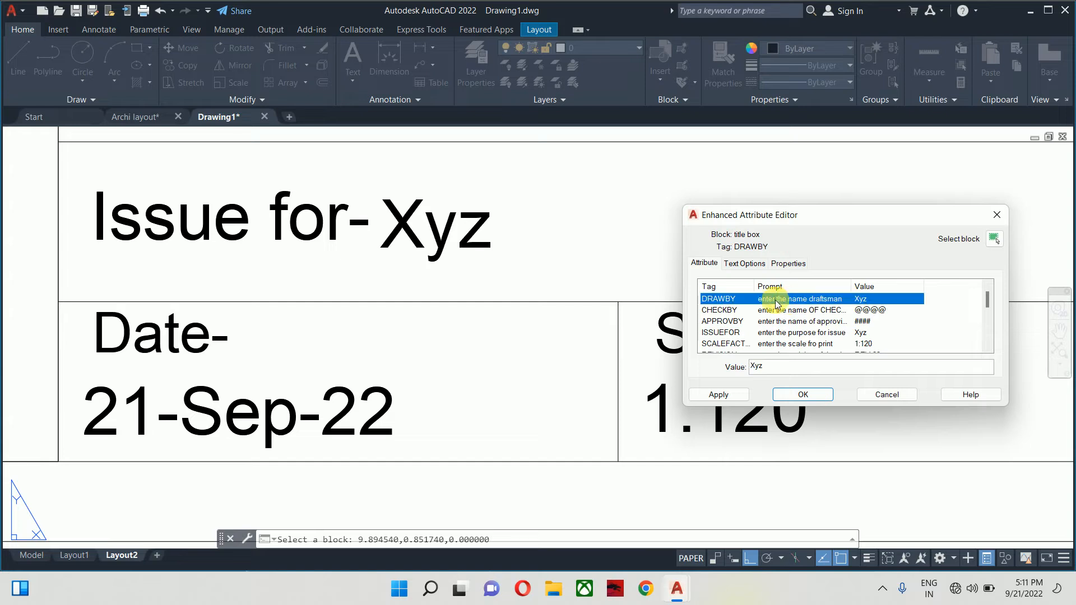
{"action": "double_click", "coordinate": [757, 366]}
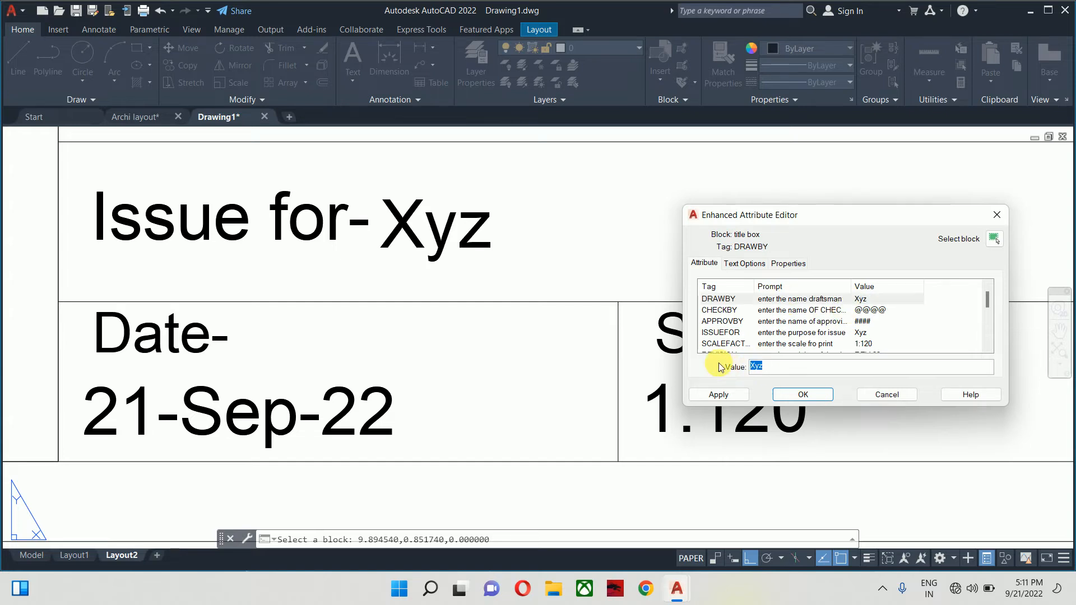
{"action": "key", "text": "BackSpace"}
{"action": "type", "text": "Aman"}
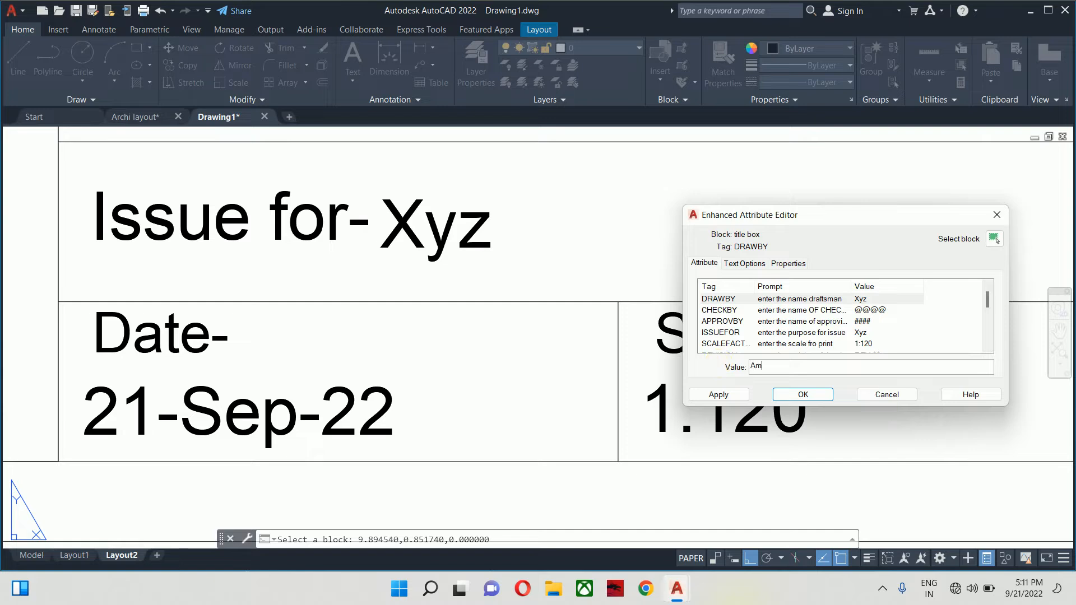
{"action": "left_click", "coordinate": [727, 393]}
{"action": "left_click", "coordinate": [773, 310]}
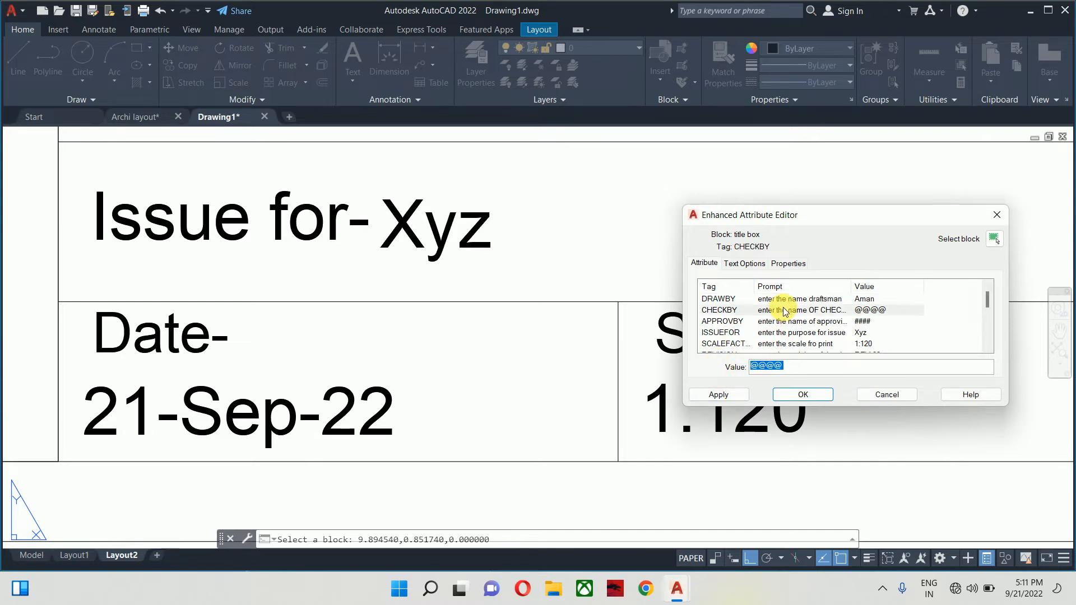
{"action": "type", "text": "S"}
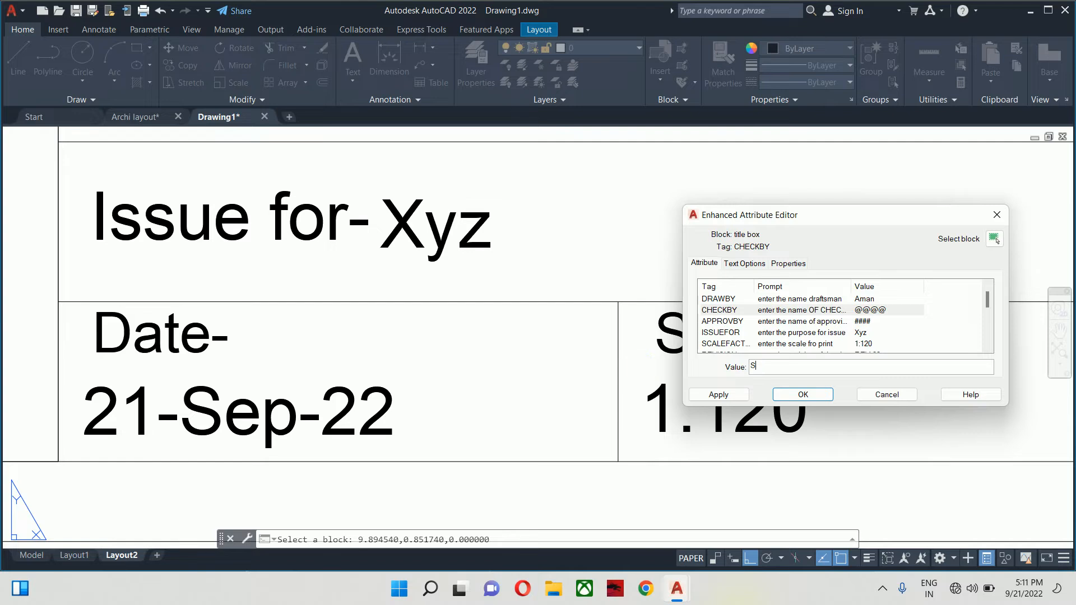
{"action": "type", "text": "arfaraz"}
{"action": "left_click", "coordinate": [765, 321]}
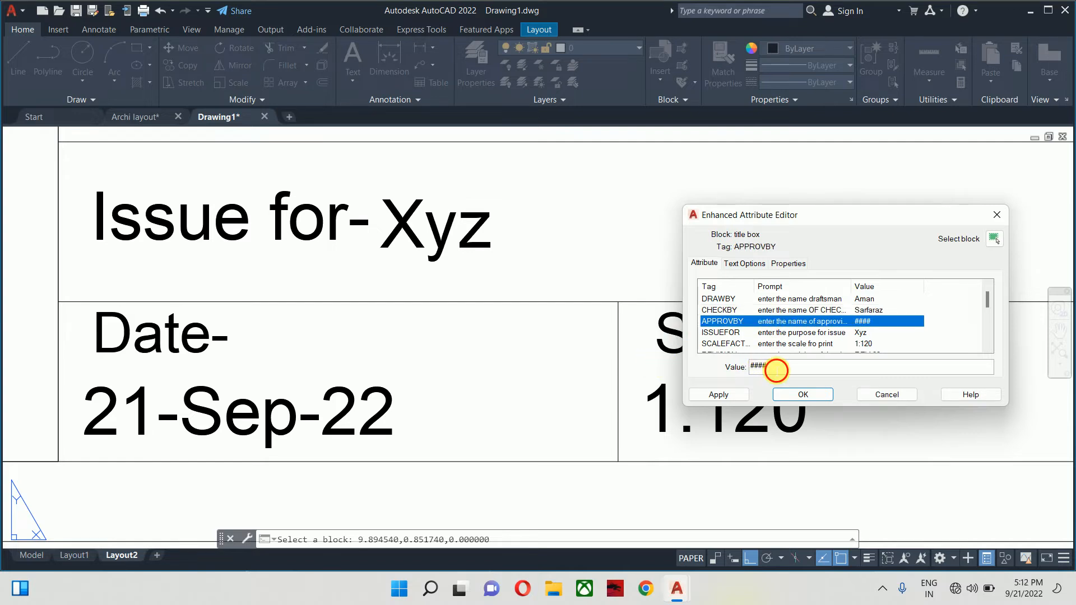
{"action": "type", "text": "Er"}
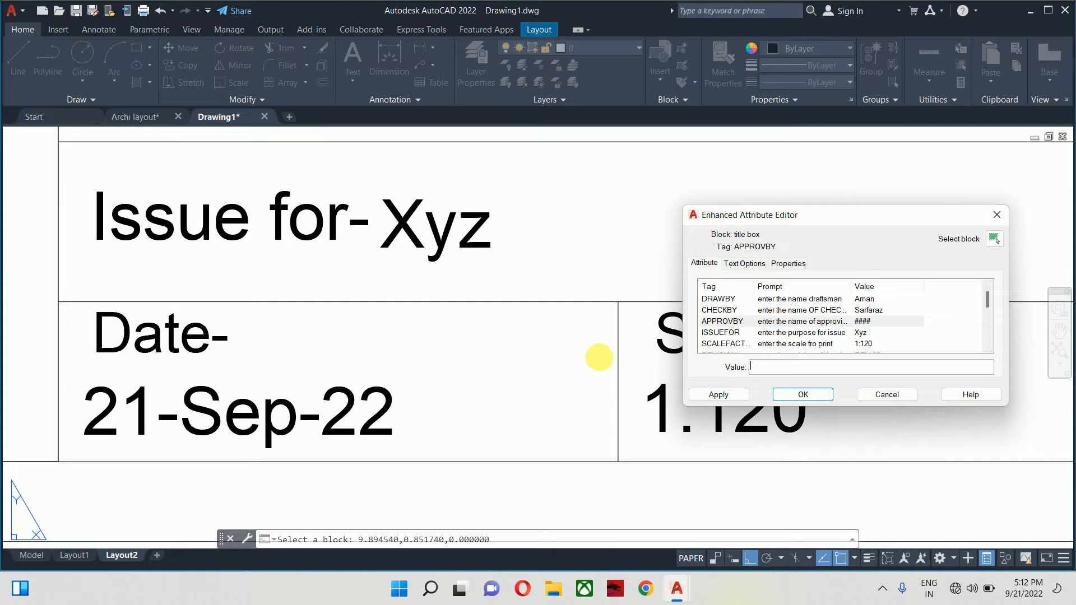
{"action": "type", "text": " At"}
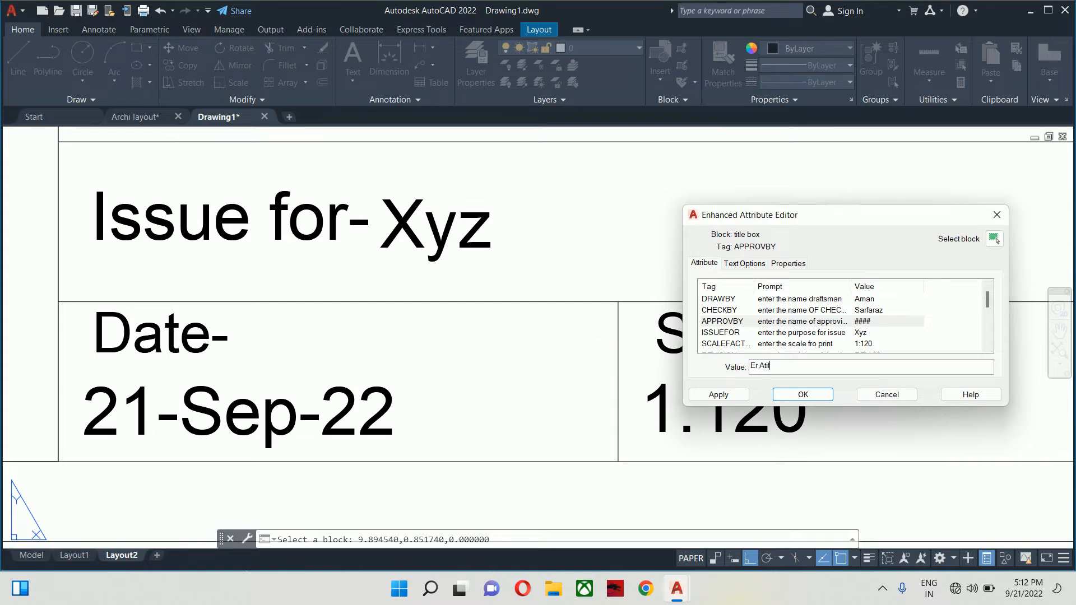
{"action": "type", "text": "if"}
{"action": "left_click", "coordinate": [839, 333]}
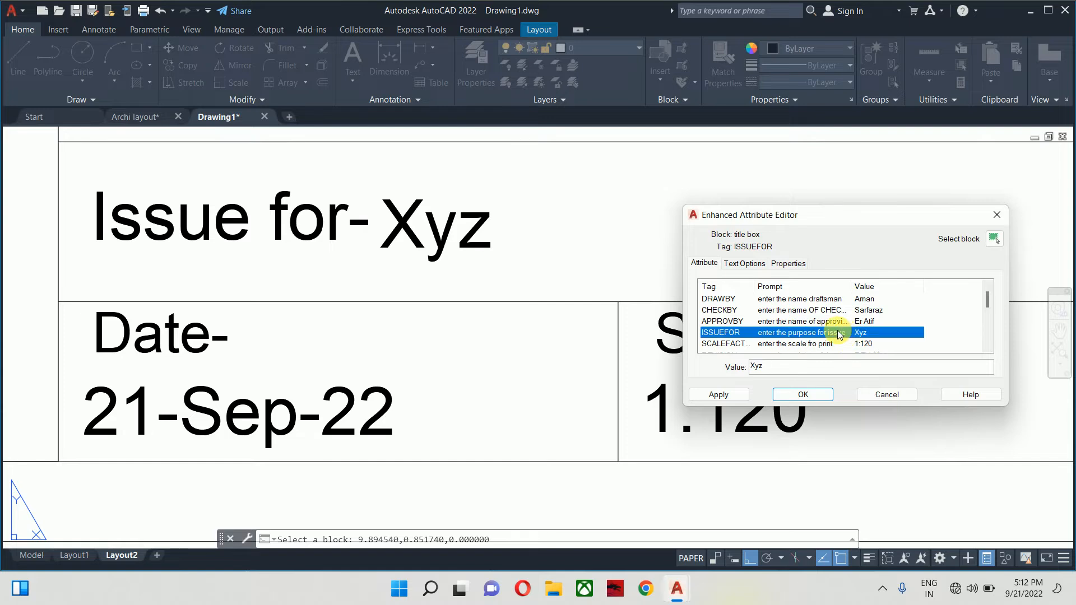
- Set the issue purpose to Construction and the drawing title to Floor Plan
{"action": "double_click", "coordinate": [760, 366]}
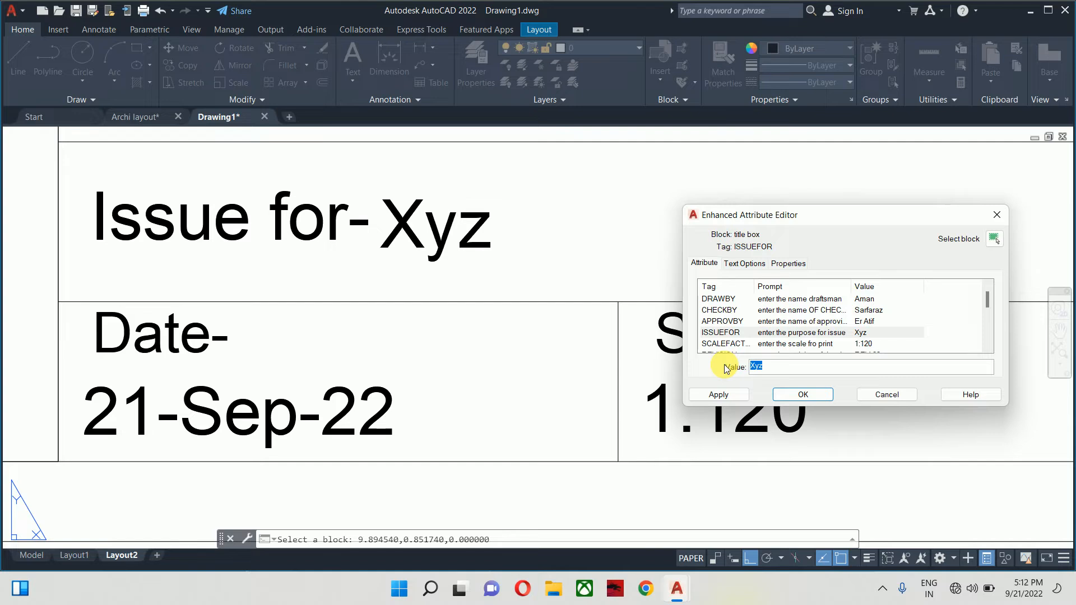
{"action": "type", "text": "Cons"}
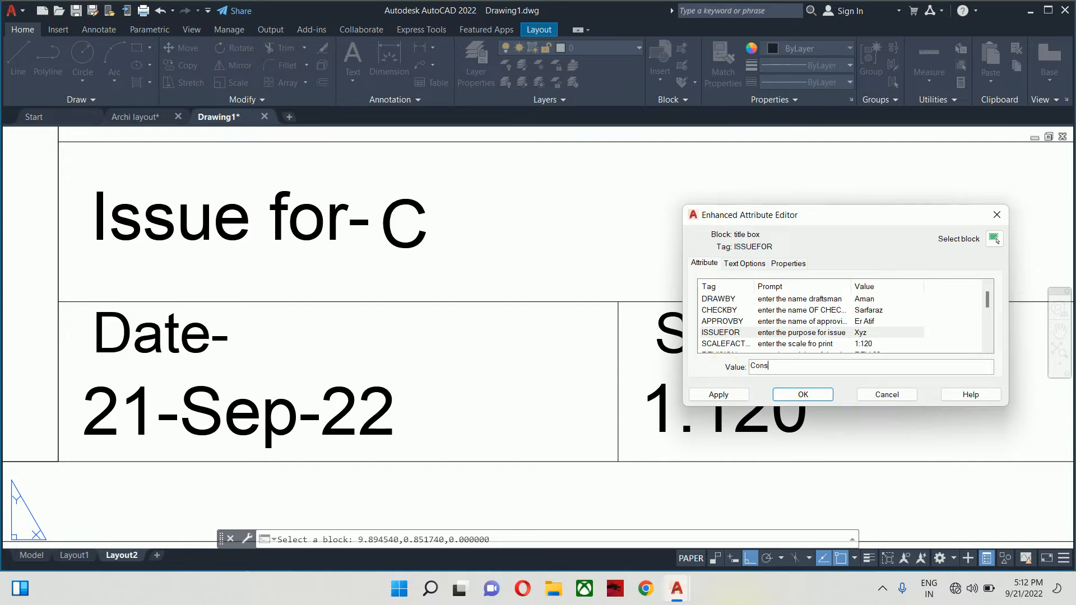
{"action": "type", "text": "truction"}
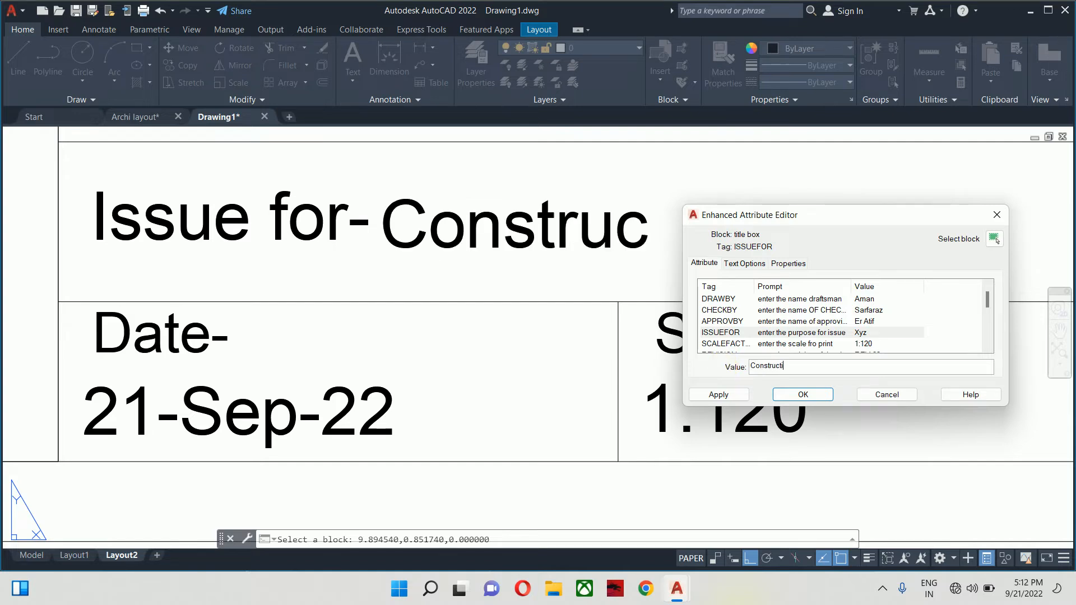
{"action": "left_click", "coordinate": [785, 344]}
{"action": "scroll", "coordinate": [808, 330], "scroll_direction": "down", "scroll_amount": 1}
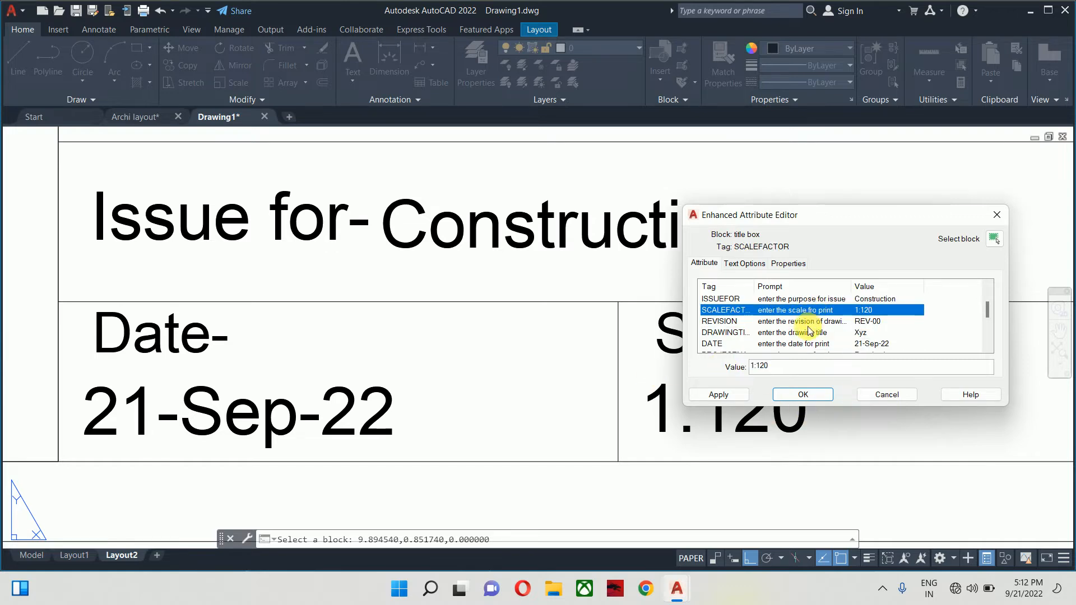
{"action": "left_click", "coordinate": [802, 323]}
{"action": "left_click", "coordinate": [793, 334]}
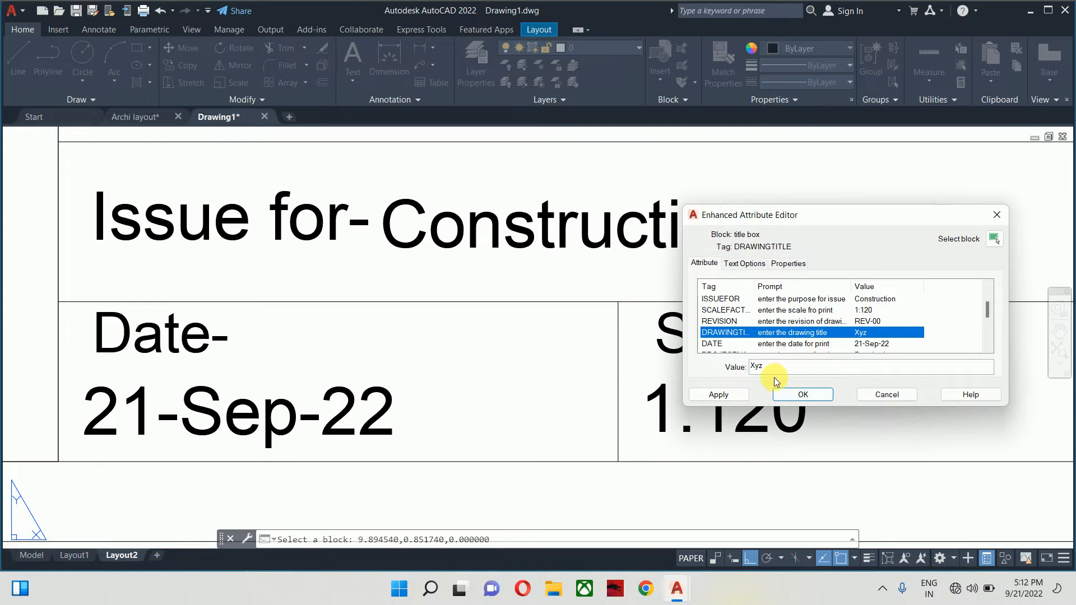
{"action": "left_click_drag", "start_coordinate": [775, 369], "coordinate": [687, 368]}
{"action": "type", "text": "Fl"}
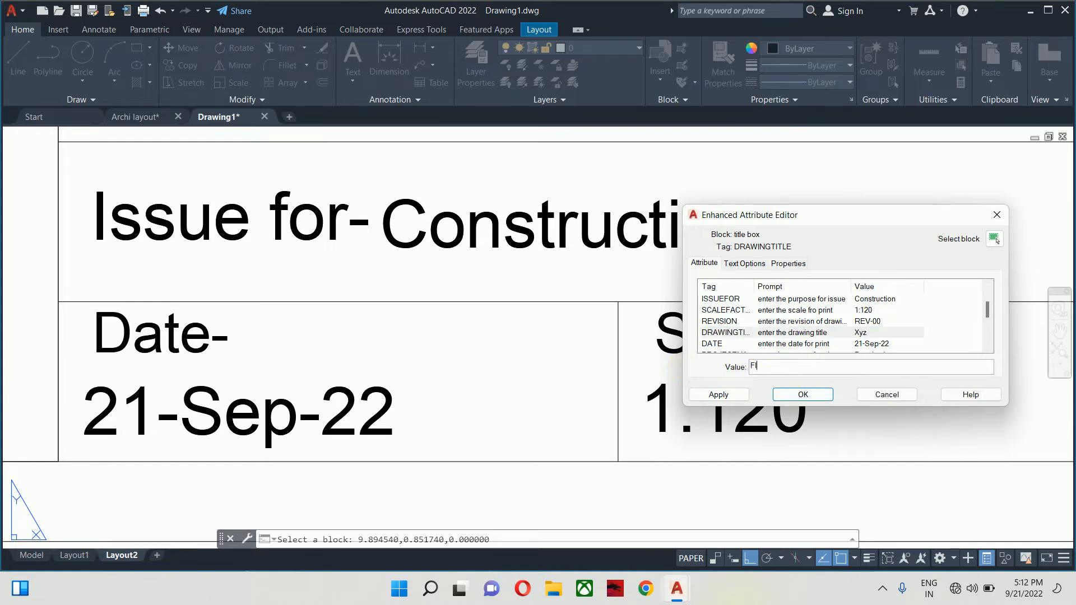
{"action": "type", "text": "oor Plan"}
{"action": "left_click", "coordinate": [767, 343]}
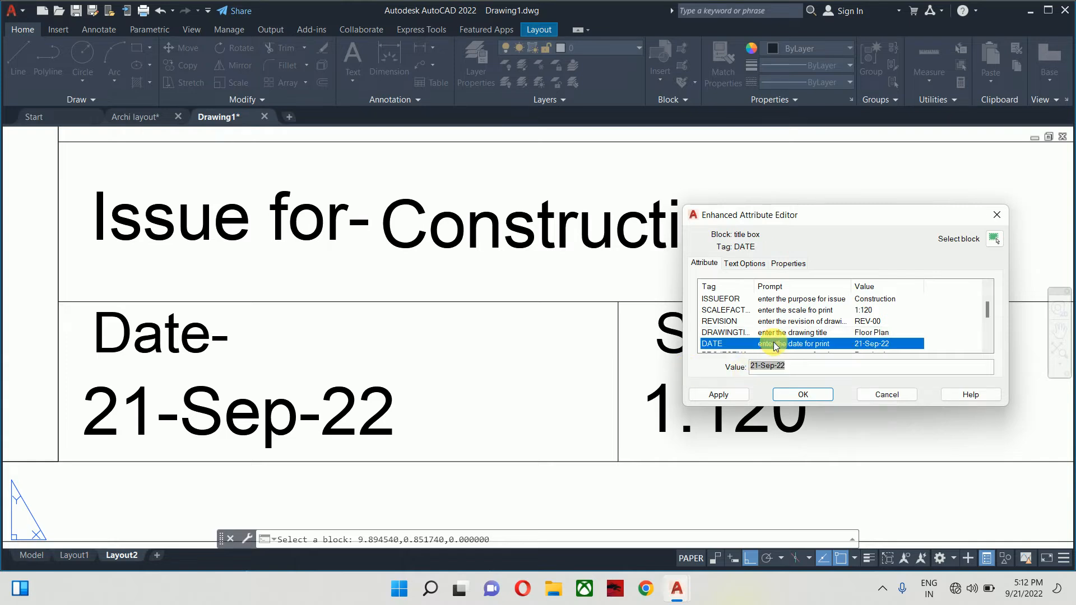
- Enter the client's name in the CLIENTNAME attribute
{"action": "scroll", "coordinate": [858, 316], "scroll_direction": "down", "scroll_amount": 3}
{"action": "scroll", "coordinate": [872, 314], "scroll_direction": "up", "scroll_amount": 1}
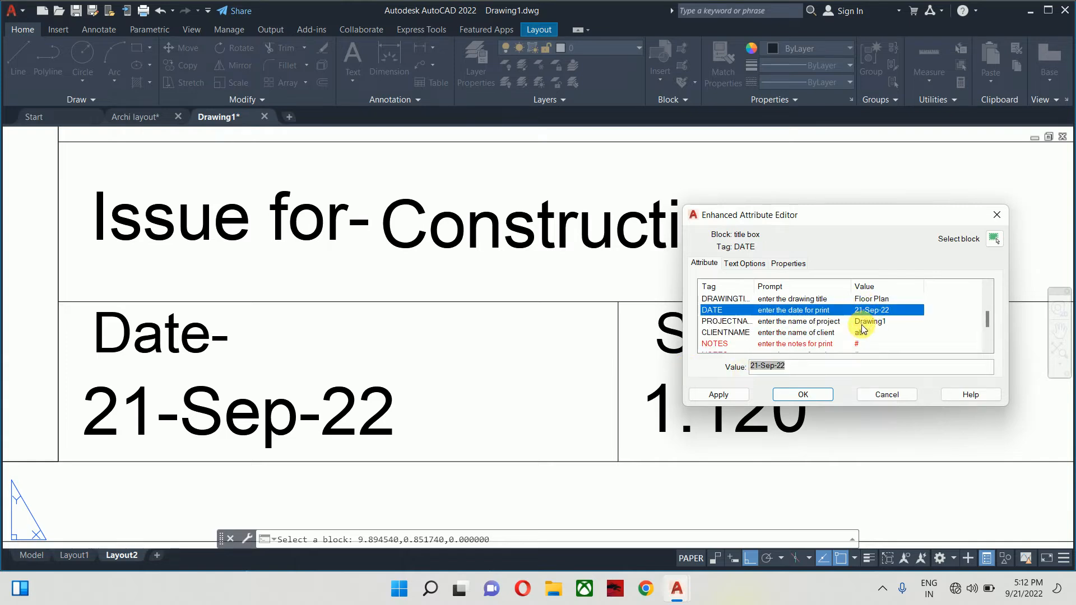
{"action": "left_click", "coordinate": [802, 321]}
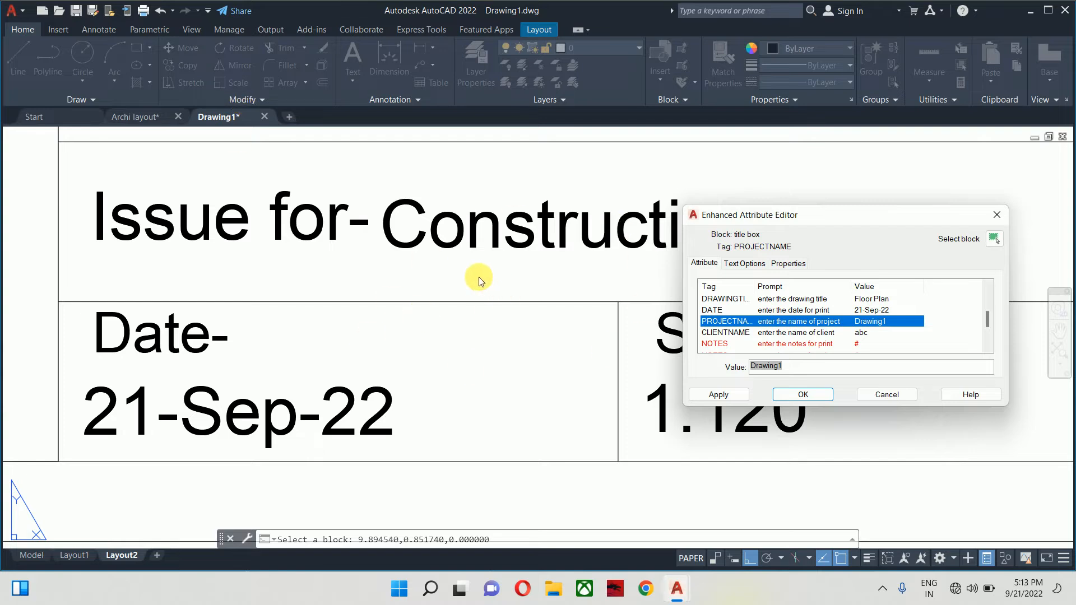
{"action": "left_click", "coordinate": [796, 335]}
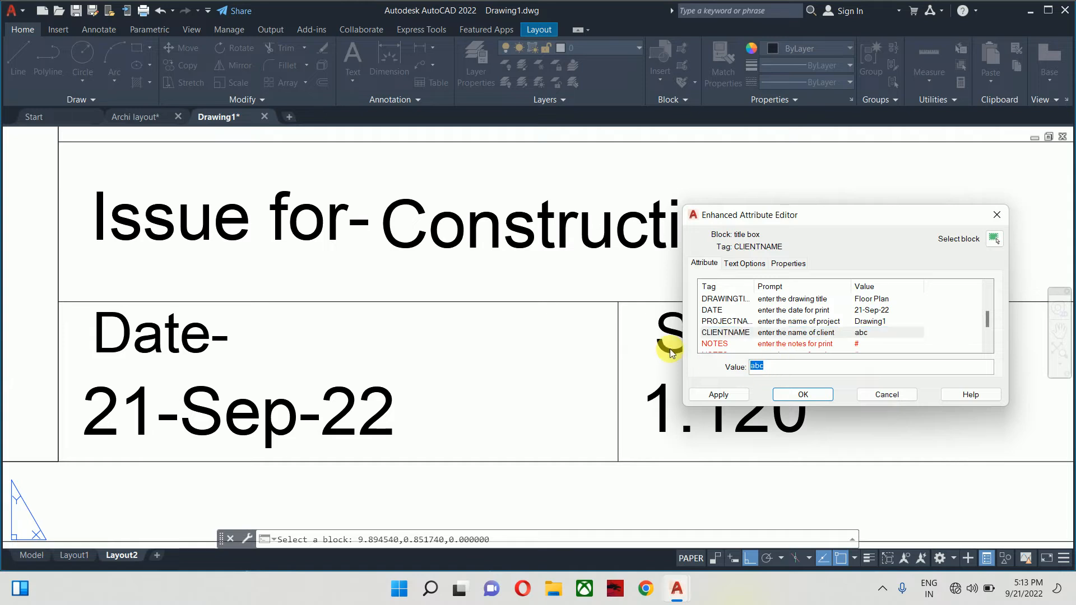
{"action": "type", "text": "Tau"}
{"action": "key", "text": "BackSpace"}
{"action": "type", "text": "nveer"}
{"action": "left_click", "coordinate": [780, 344]}
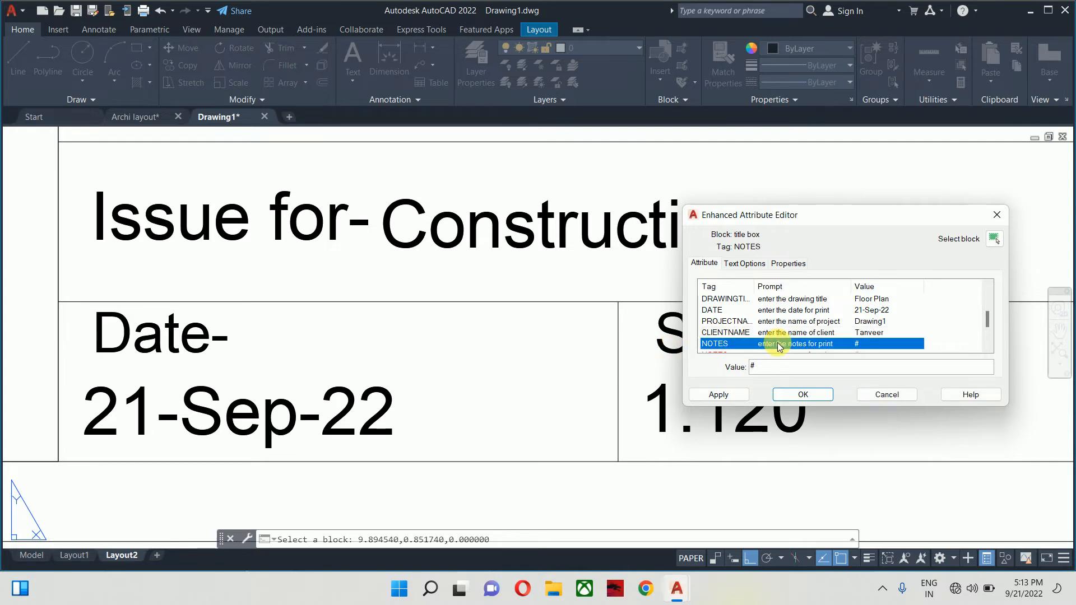
- Write the first note '1- All dimensions are in inch & feet'
{"action": "left_click", "coordinate": [762, 367]}
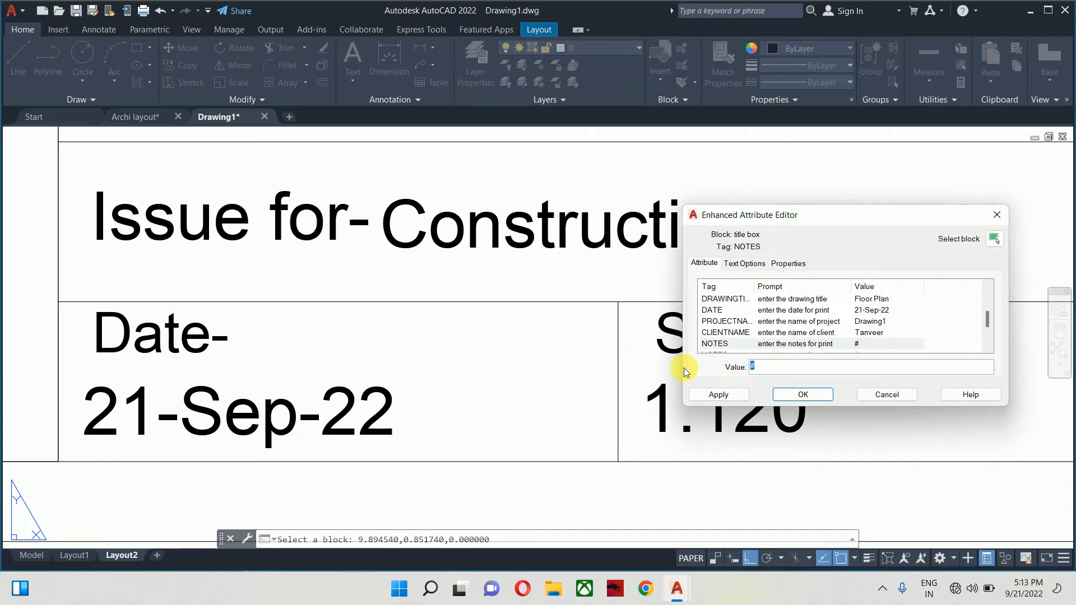
{"action": "key", "text": "BackSpace"}
{"action": "type", "text": "1- All dimensios"}
{"action": "key", "text": "BackSpace"}
{"action": "type", "text": "ns are in inch & feet"}
{"action": "scroll", "coordinate": [805, 309], "scroll_direction": "down", "scroll_amount": 1}
{"action": "left_click", "coordinate": [781, 321]}
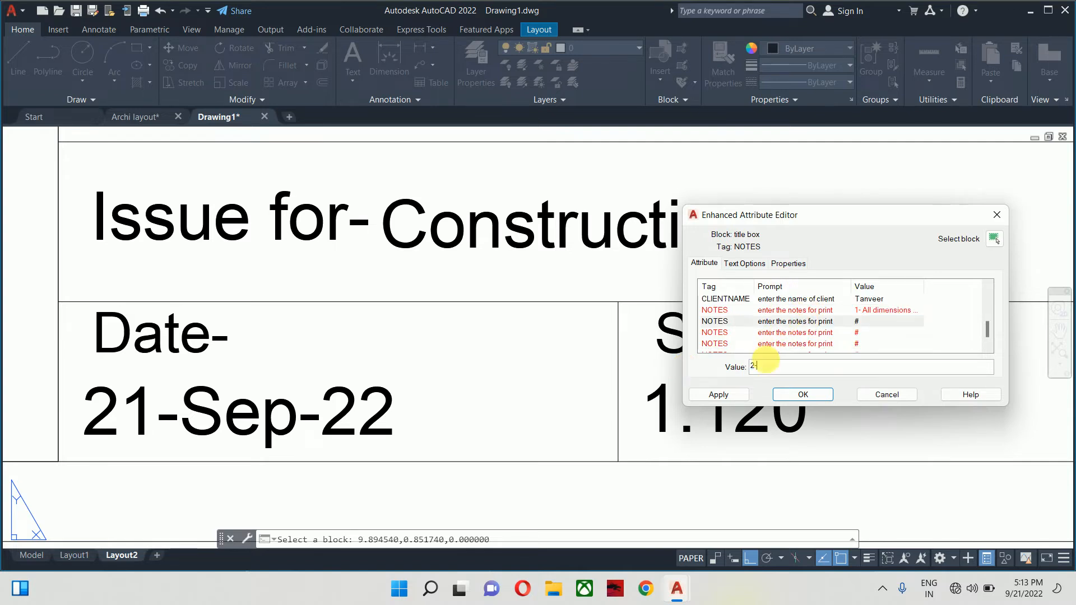
- Add notes '2- Main wall 9 inch' and '3- Partition wall 4.6 Inch'
{"action": "type", "text": "2- Main wall 9 inches"}
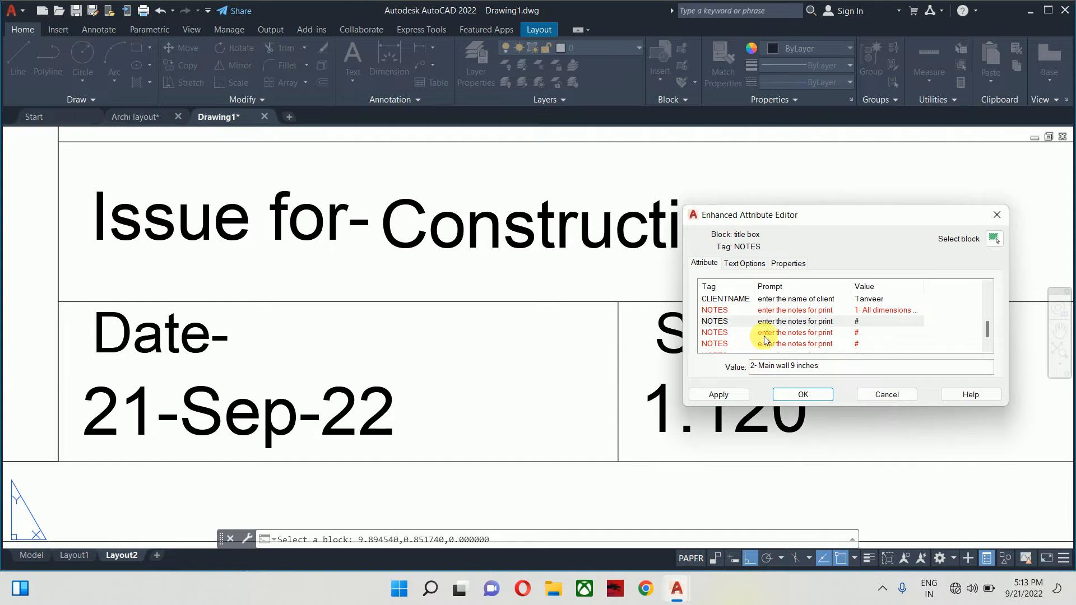
{"action": "left_click", "coordinate": [758, 334]}
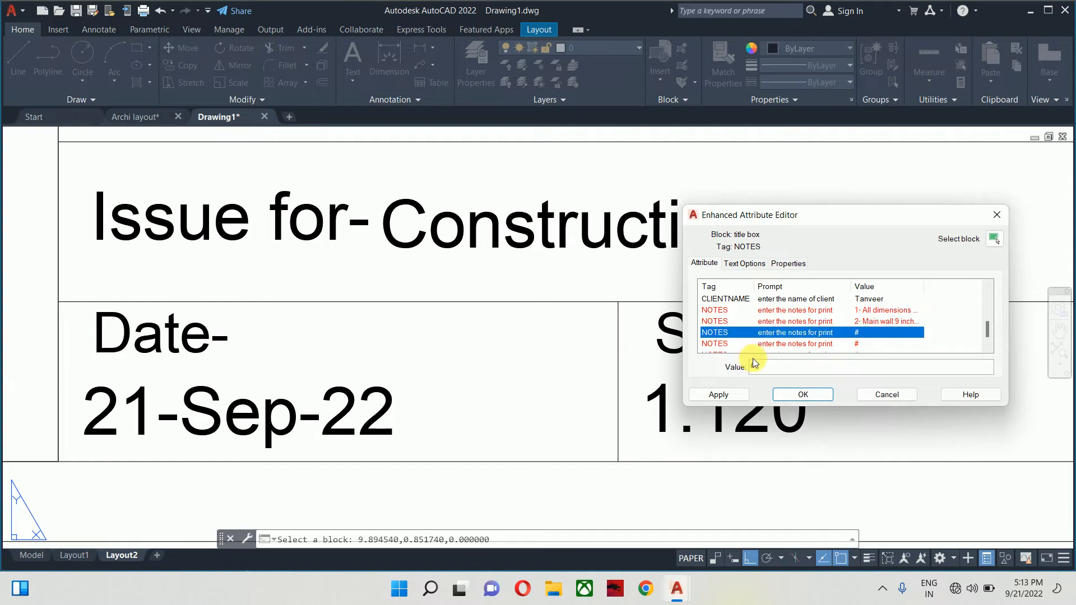
{"action": "double_click", "coordinate": [756, 367]}
{"action": "type", "text": "3-"}
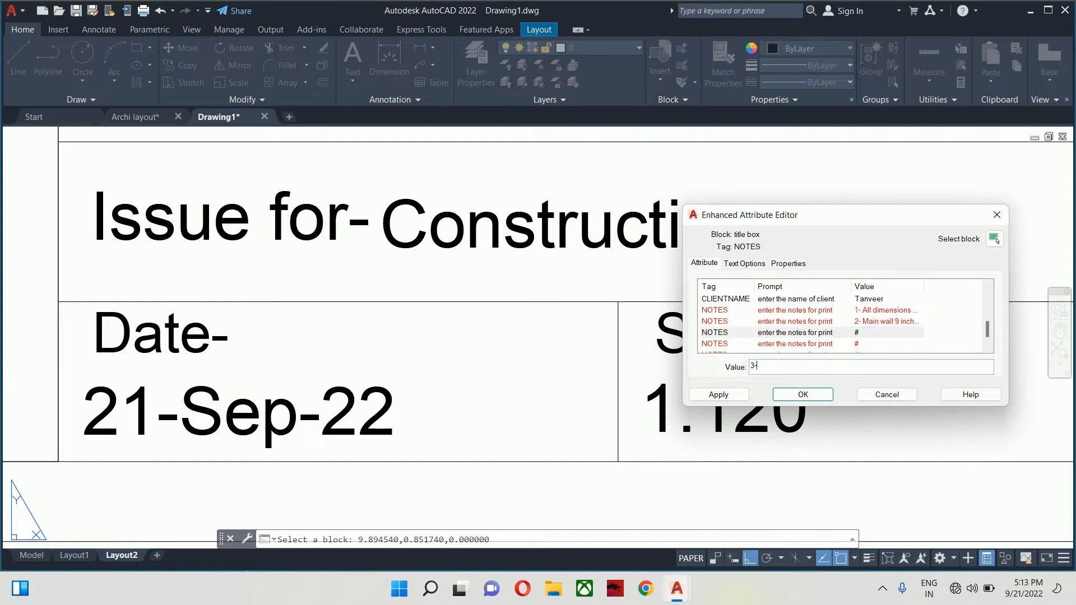
{"action": "type", "text": " Par"}
{"action": "type", "text": "tition wall"}
{"action": "type", "text": " 4.6"}
{"action": "type", "text": " Inches"}
{"action": "left_click", "coordinate": [809, 347]}
- Clear the placeholder from the remaining unused note lines and apply the changes
{"action": "double_click", "coordinate": [766, 366]}
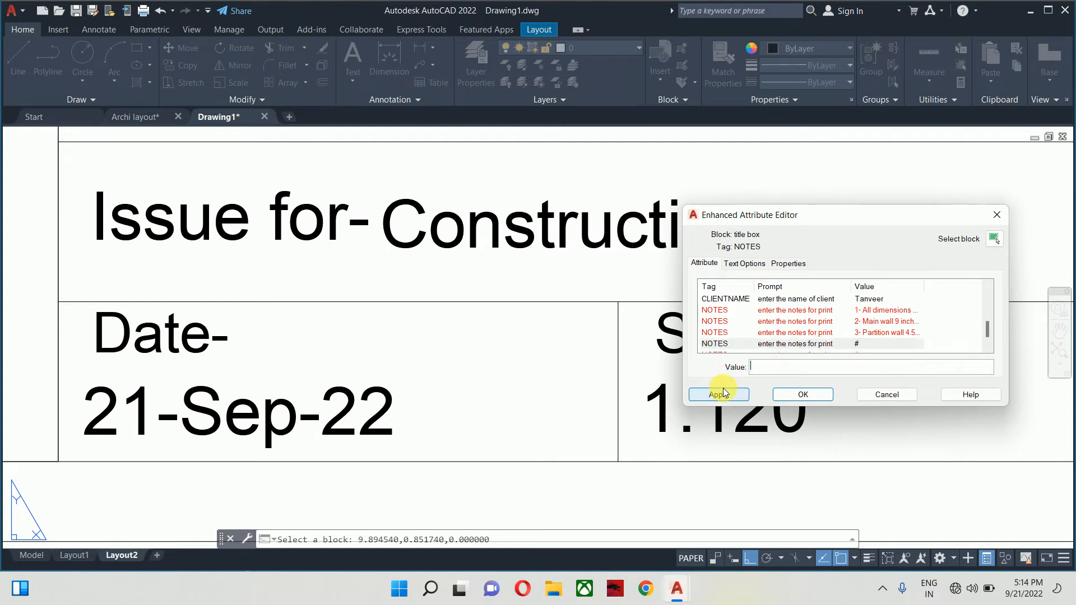
{"action": "key", "text": "BackSpace"}
{"action": "left_click", "coordinate": [985, 343]}
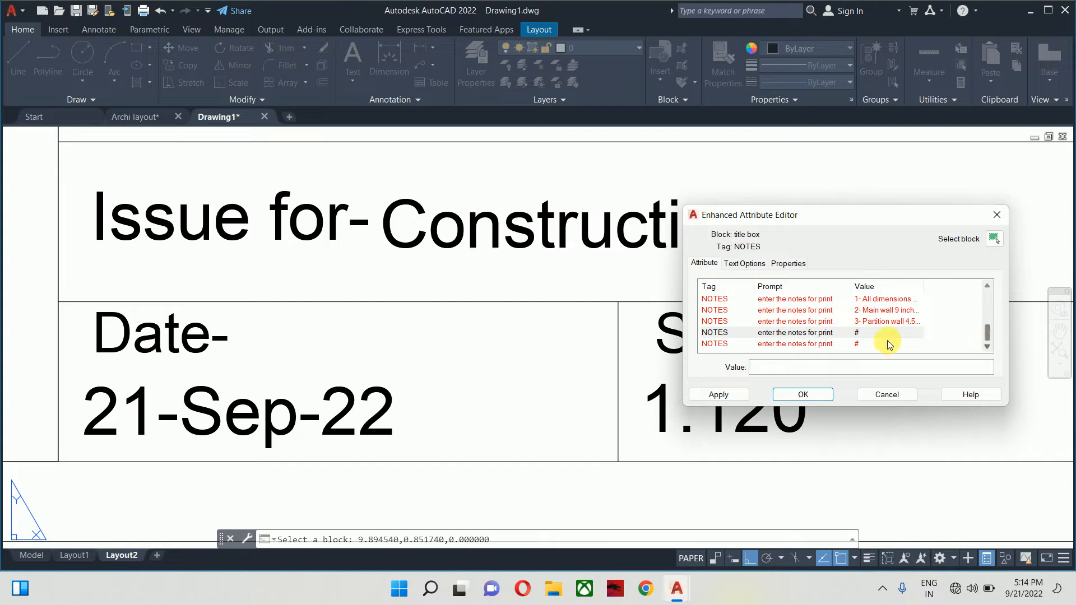
{"action": "left_click", "coordinate": [835, 344]}
{"action": "double_click", "coordinate": [782, 367]}
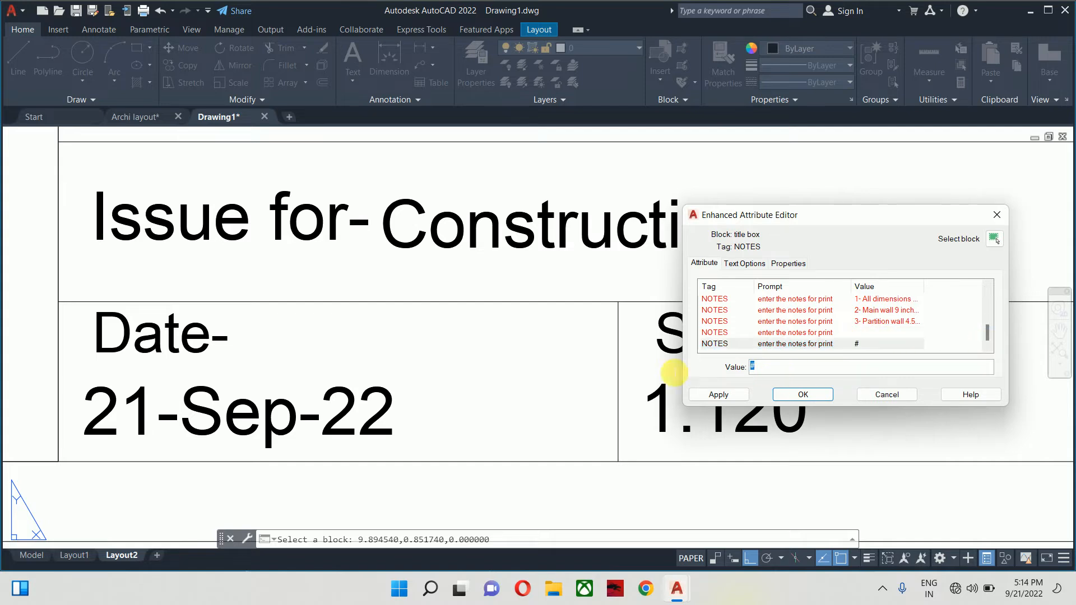
{"action": "key", "text": "BackSpace"}
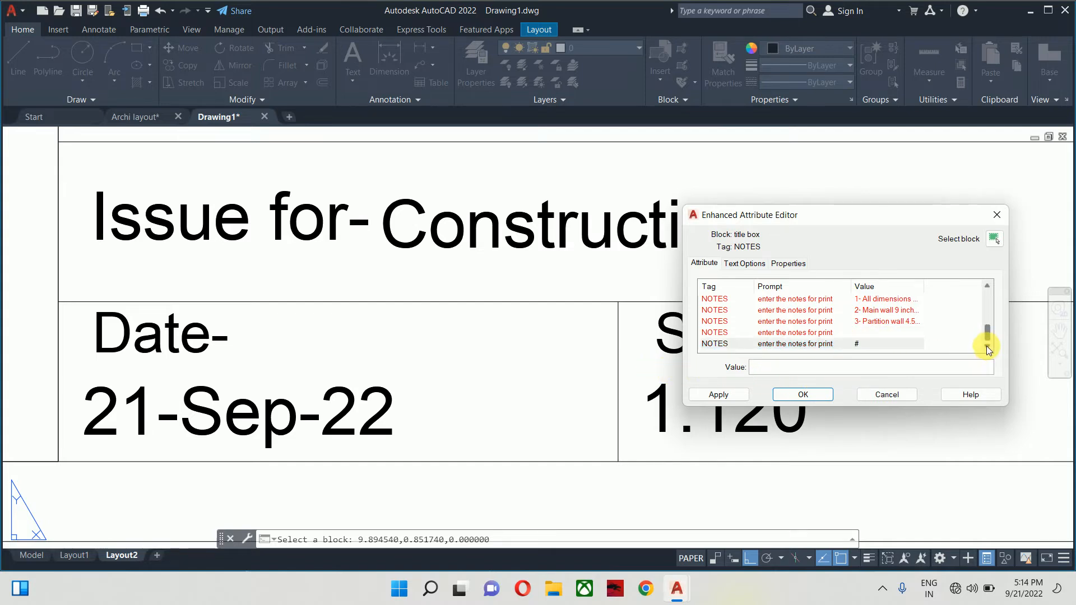
{"action": "left_click", "coordinate": [719, 394]}
- Close the attribute editor and pan around Layout2 to review the filled title block rows
{"action": "left_click", "coordinate": [803, 394]}
{"action": "scroll", "coordinate": [749, 364], "scroll_direction": "down", "scroll_amount": 4}
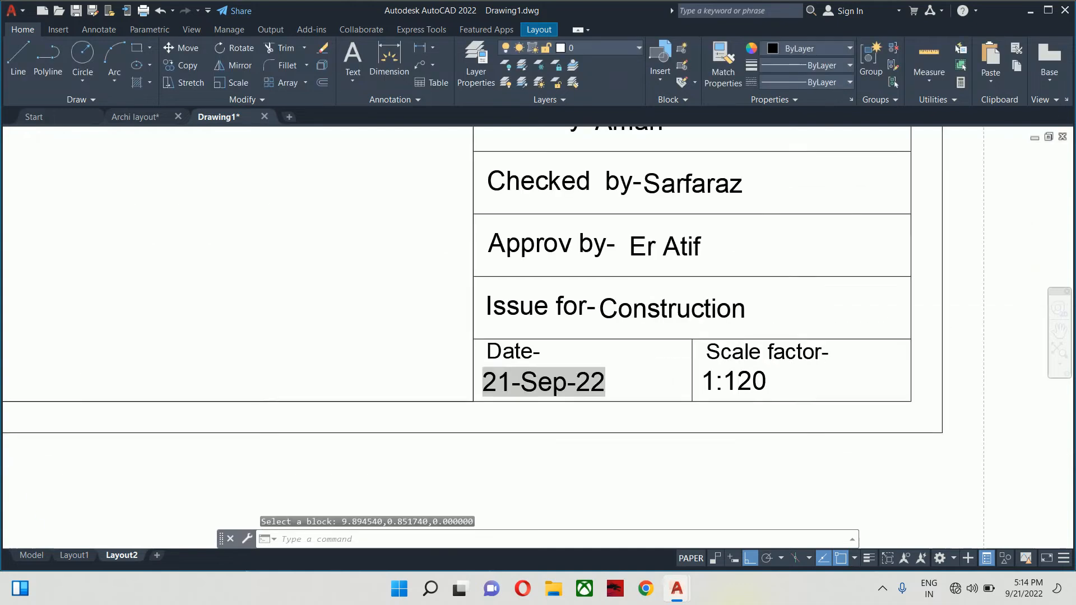
{"action": "scroll", "coordinate": [721, 331], "scroll_direction": "down", "scroll_amount": 4}
{"action": "scroll", "coordinate": [712, 224], "scroll_direction": "up", "scroll_amount": 6}
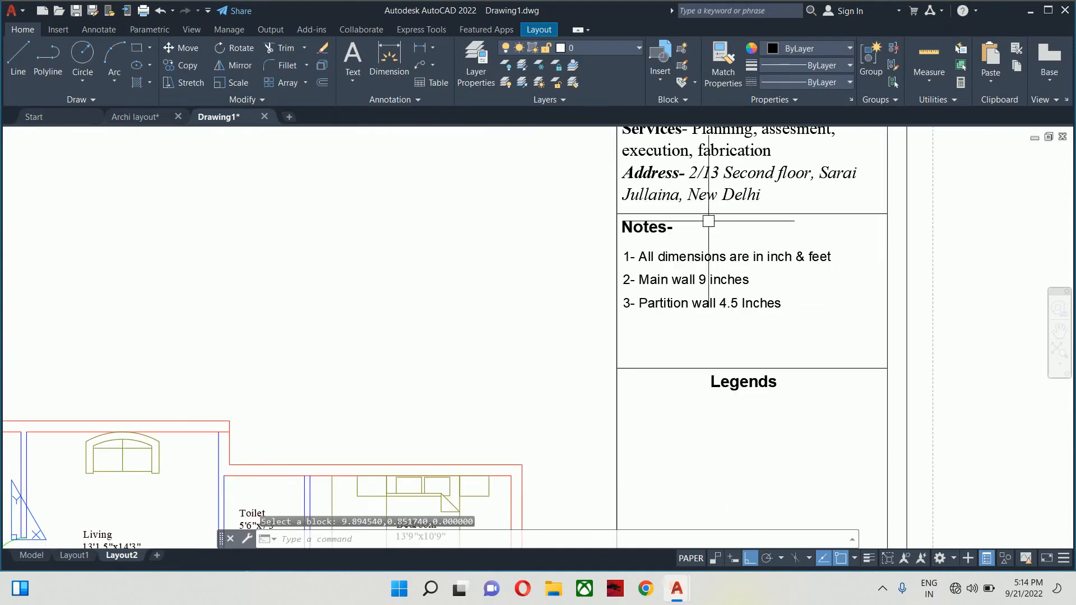
{"action": "scroll", "coordinate": [747, 297], "scroll_direction": "down", "scroll_amount": 3}
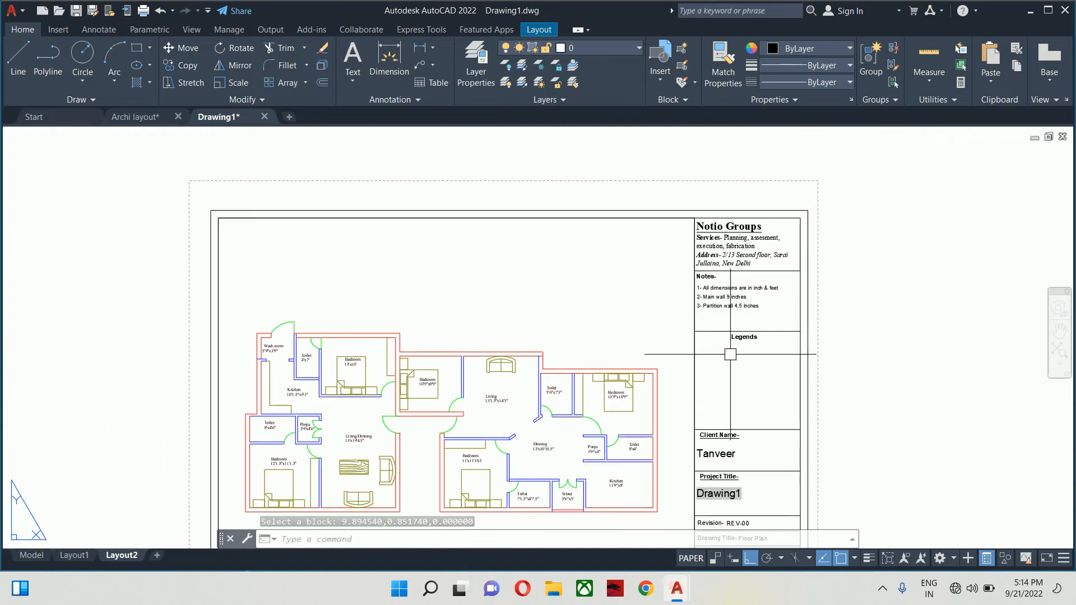
{"action": "middle_click_drag", "start_coordinate": [730, 354], "coordinate": [723, 272]}
{"action": "scroll", "coordinate": [739, 365], "scroll_direction": "up", "scroll_amount": 4}
{"action": "mouse_move", "coordinate": [723, 382]}
{"action": "middle_mouse_down"}
{"action": "mouse_move", "coordinate": [752, 239]}
{"action": "mouse_move", "coordinate": [745, 135]}
{"action": "middle_mouse_up"}
{"action": "scroll", "coordinate": [734, 334], "scroll_direction": "down", "scroll_amount": 2}
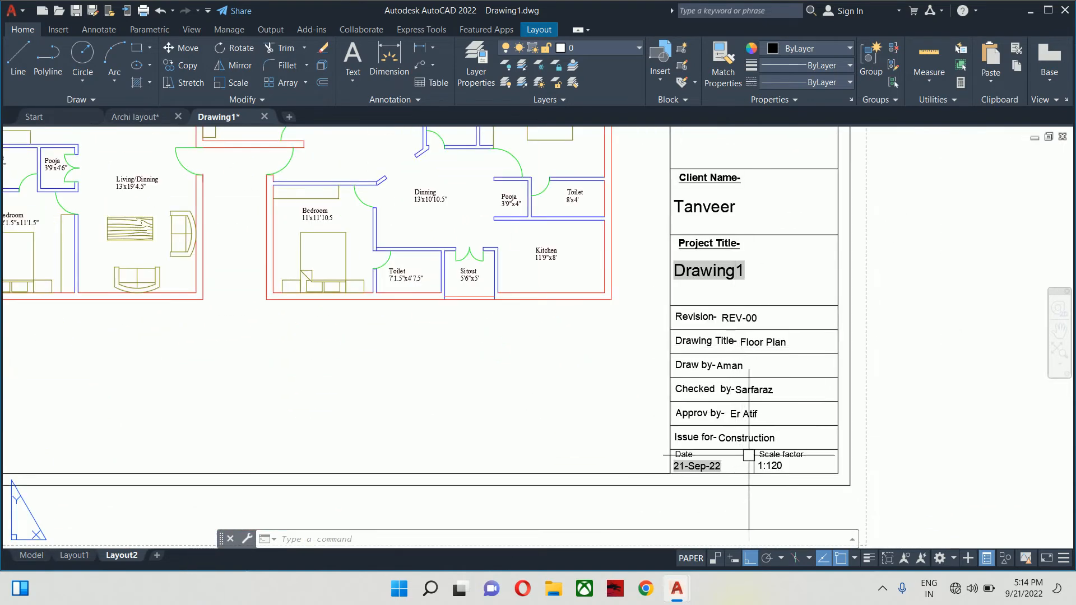
{"action": "scroll", "coordinate": [749, 455], "scroll_direction": "down", "scroll_amount": 2}
- Save the drawing to the Desktop as 'Noida Society Flat Type A & B.dwg'
{"action": "left_click", "coordinate": [12, 11]}
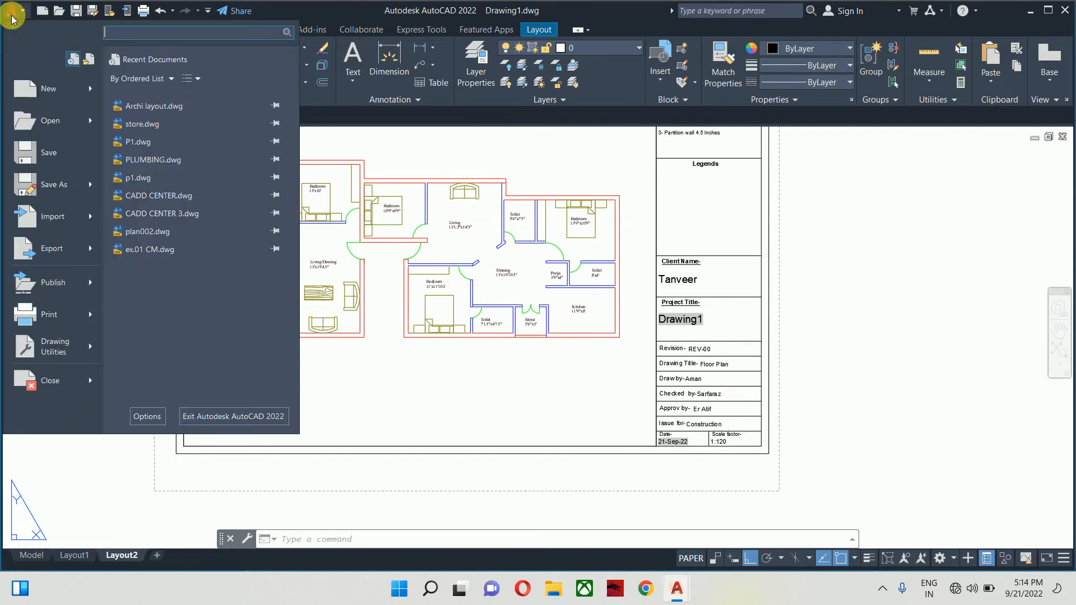
{"action": "left_click", "coordinate": [26, 152]}
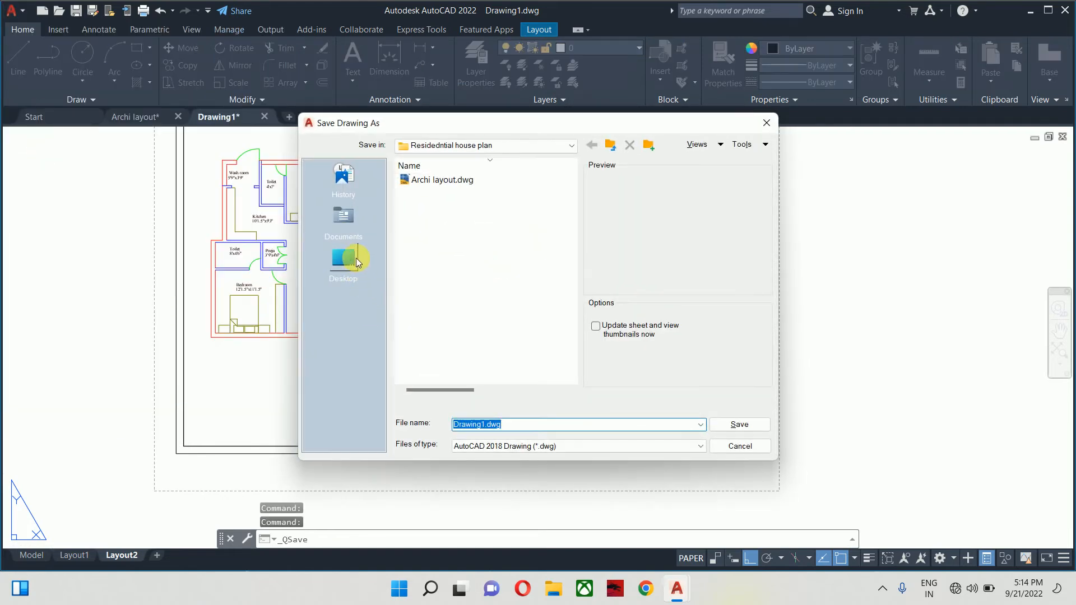
{"action": "left_click", "coordinate": [356, 258]}
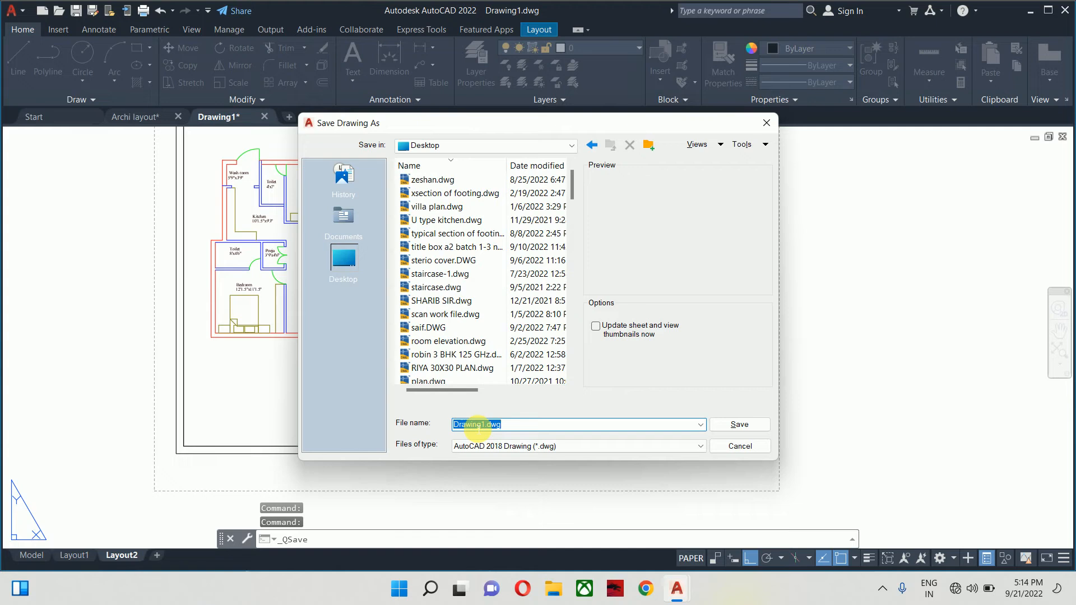
{"action": "key", "text": "BackSpace"}
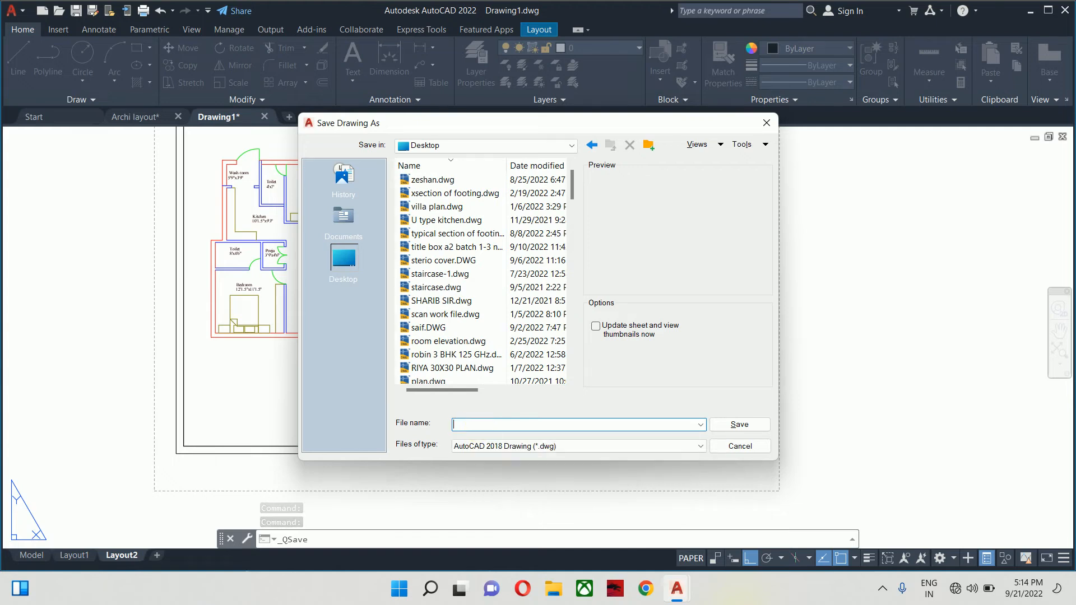
{"action": "type", "text": "Noida Fla"}
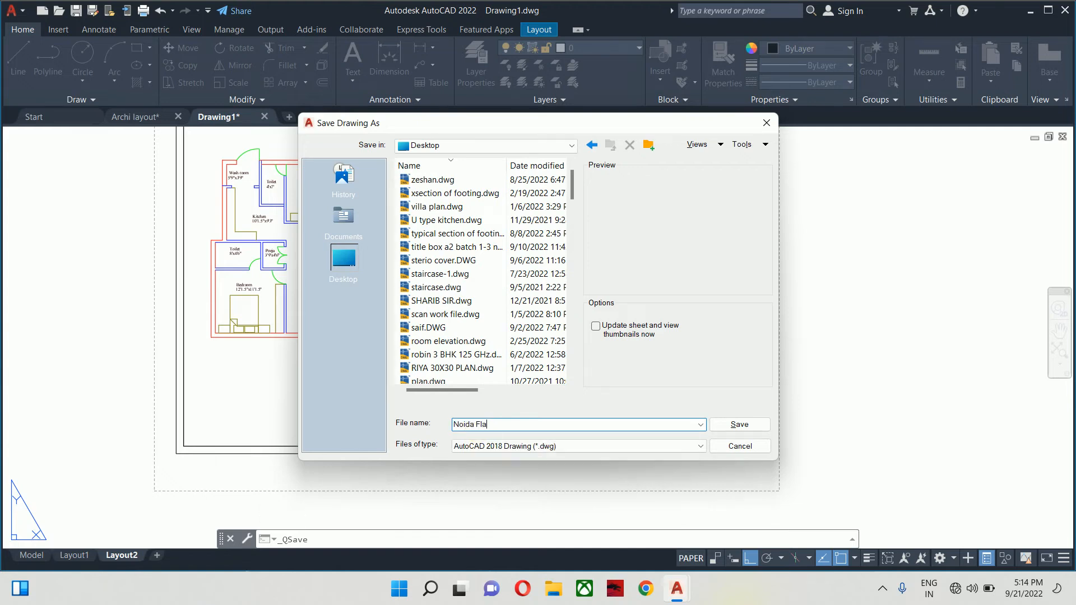
{"action": "key", "text": "BackSpace"}
{"action": "key", "text": "BackSpace"}
{"action": "type", "text": "lat Type A & B"}
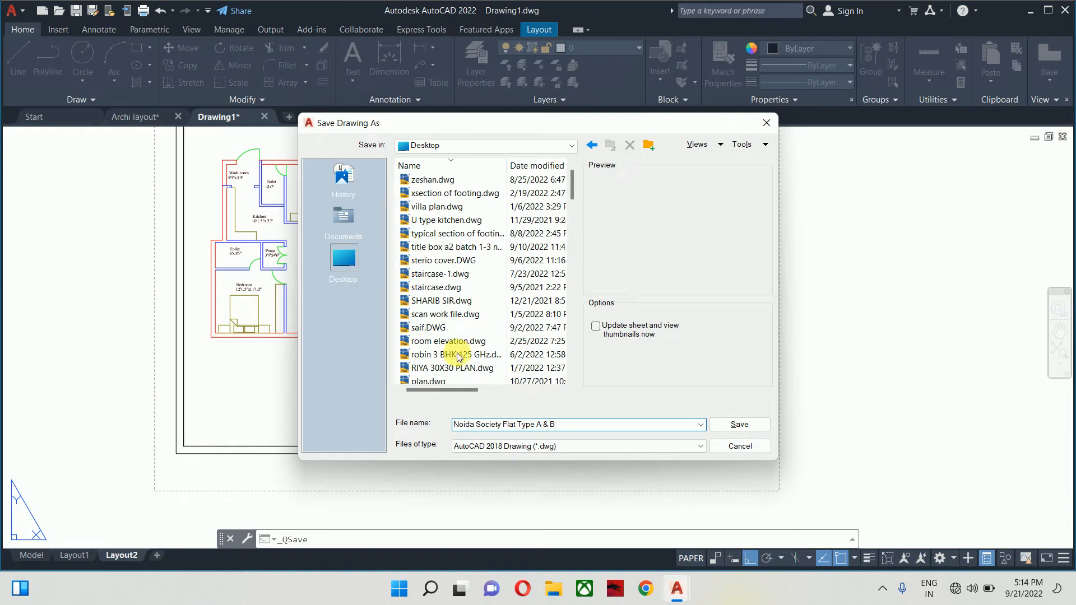
{"action": "left_click", "coordinate": [723, 424]}
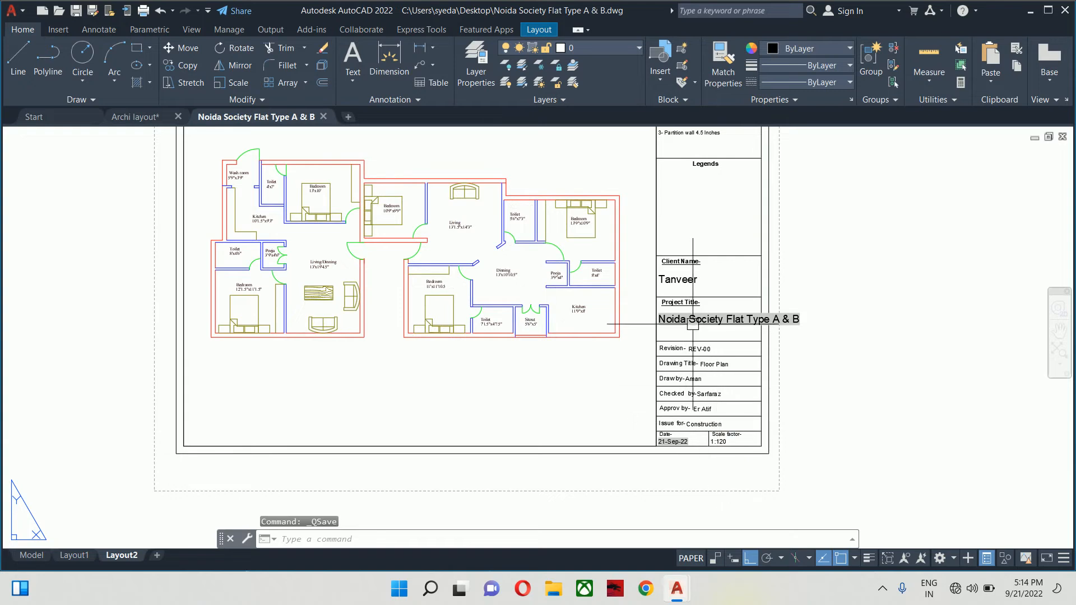
- Reduce the project title attribute's text height to .075 so it fits its cell
{"action": "scroll", "coordinate": [720, 311], "scroll_direction": "up", "scroll_amount": 4}
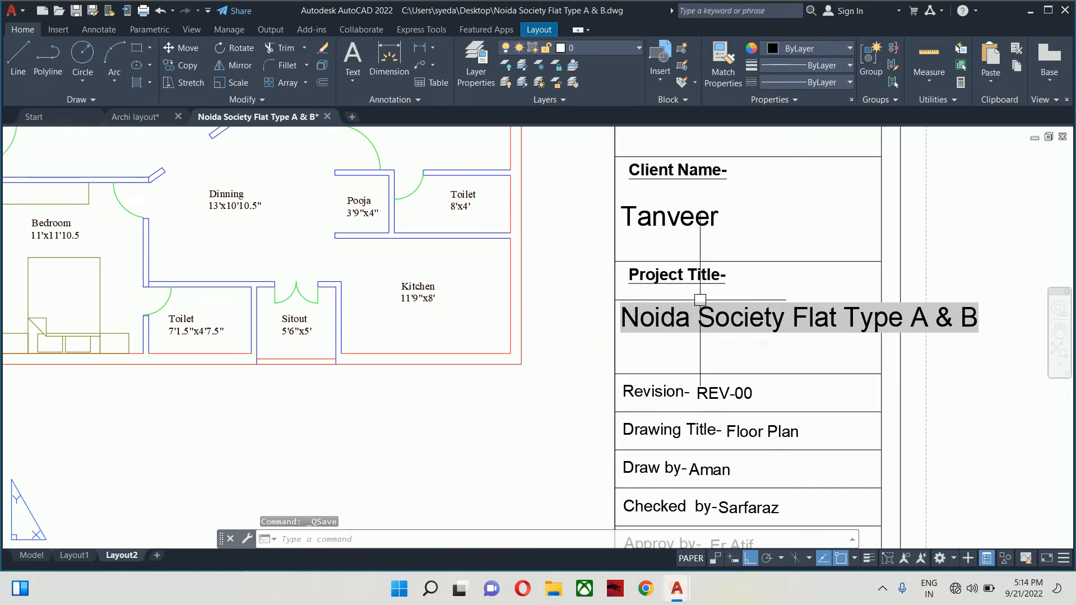
{"action": "scroll", "coordinate": [729, 321], "scroll_direction": "down", "scroll_amount": 2}
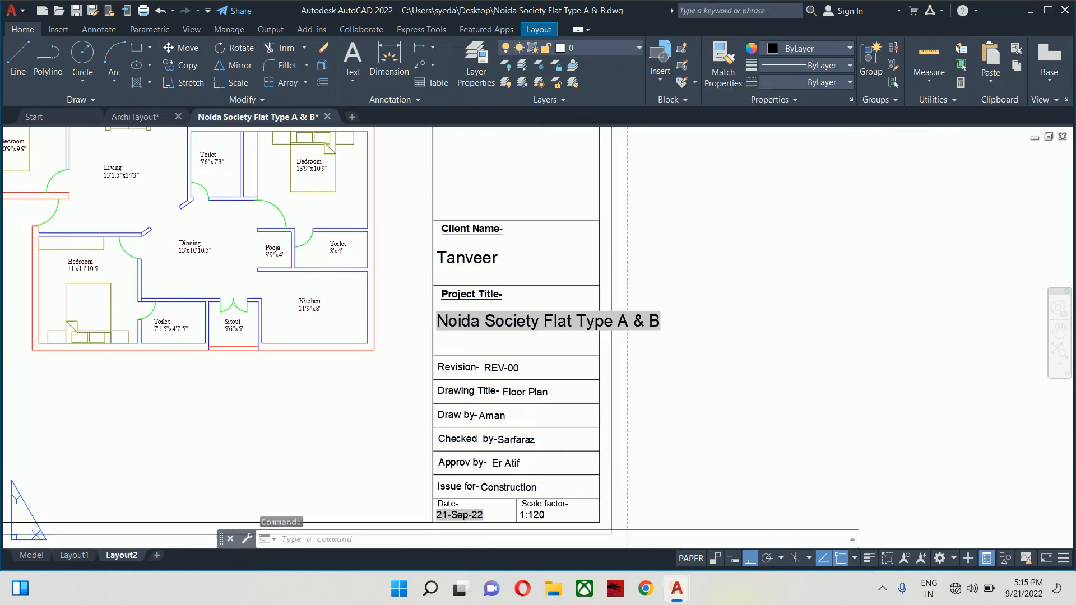
{"action": "double_click", "coordinate": [583, 320]}
{"action": "left_click", "coordinate": [736, 264]}
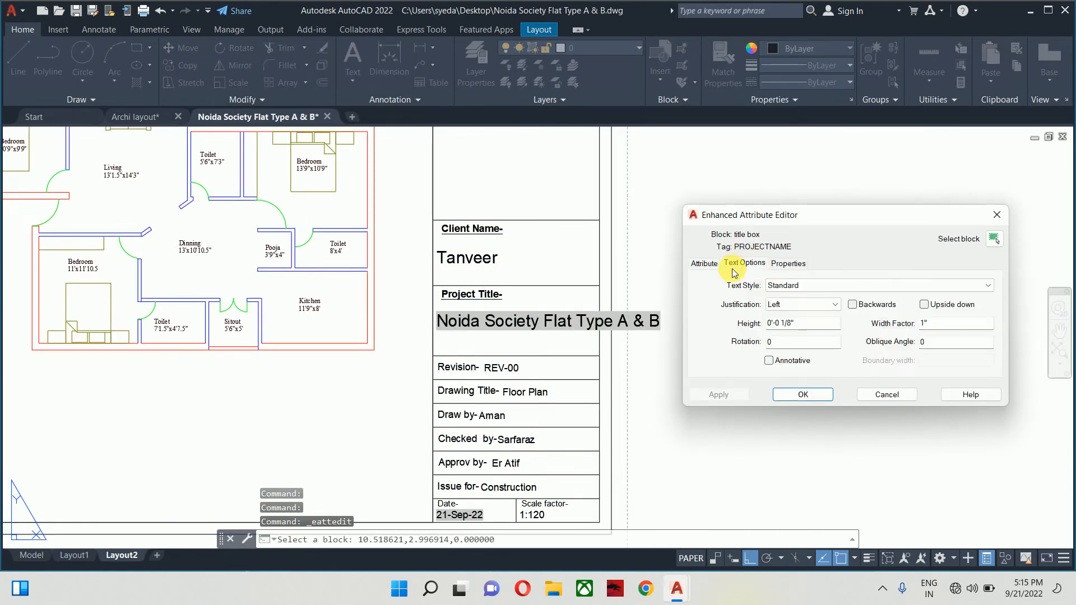
{"action": "left_click_drag", "start_coordinate": [806, 327], "coordinate": [704, 326]}
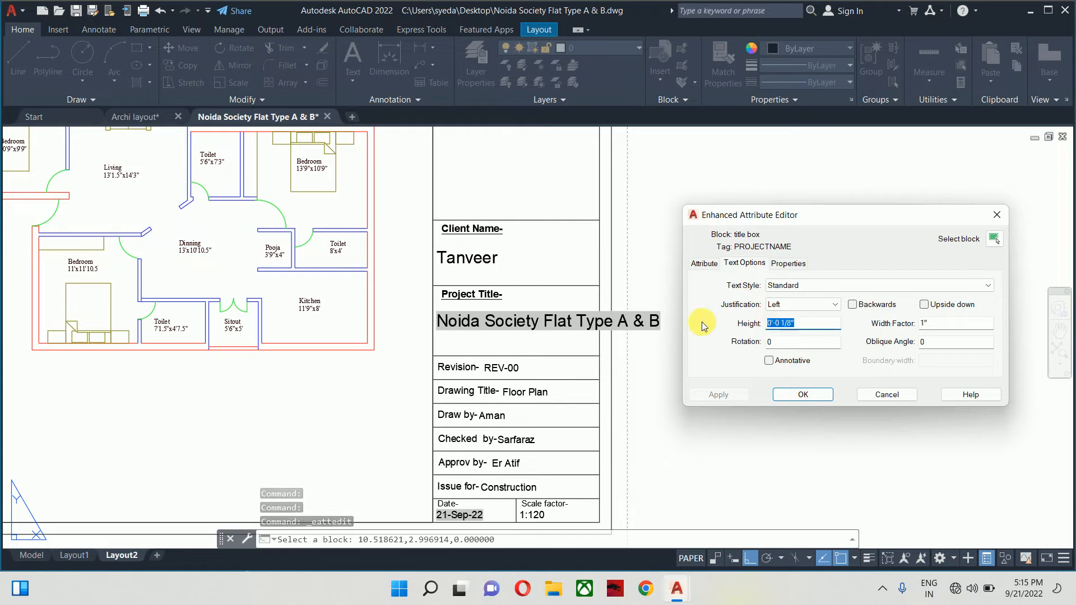
{"action": "type", "text": ".2"}
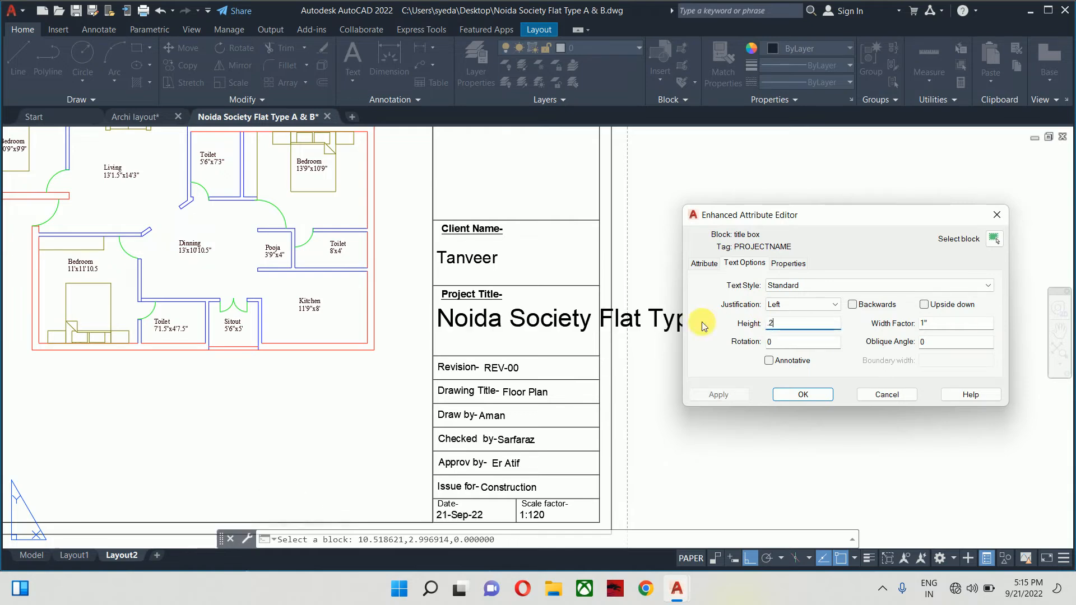
{"action": "key", "text": "BackSpace"}
{"action": "key", "text": "BackSpace"}
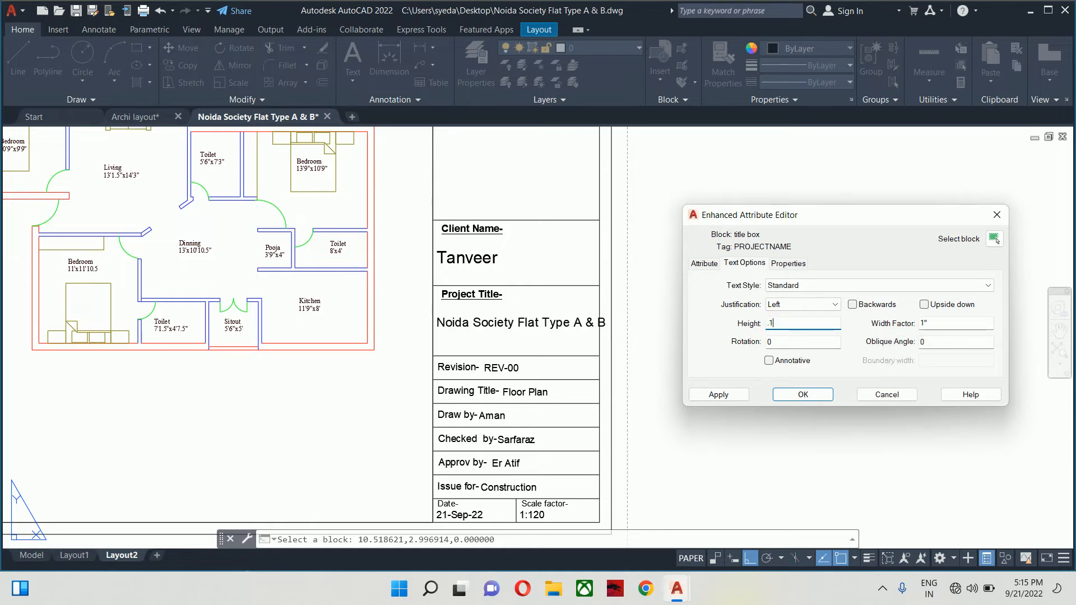
{"action": "key", "text": "BackSpace"}
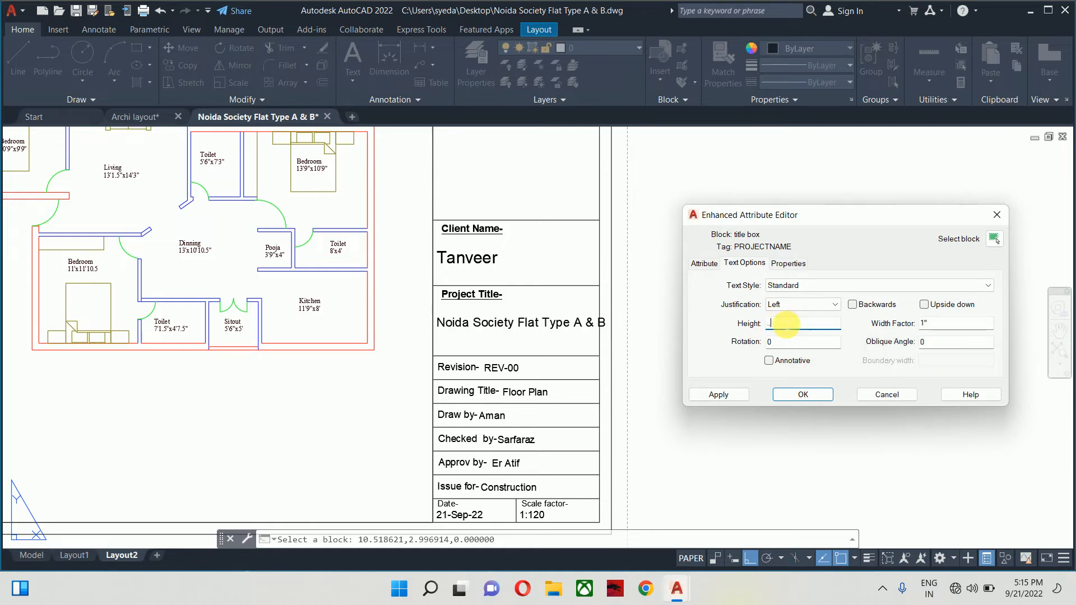
{"action": "type", "text": "07"}
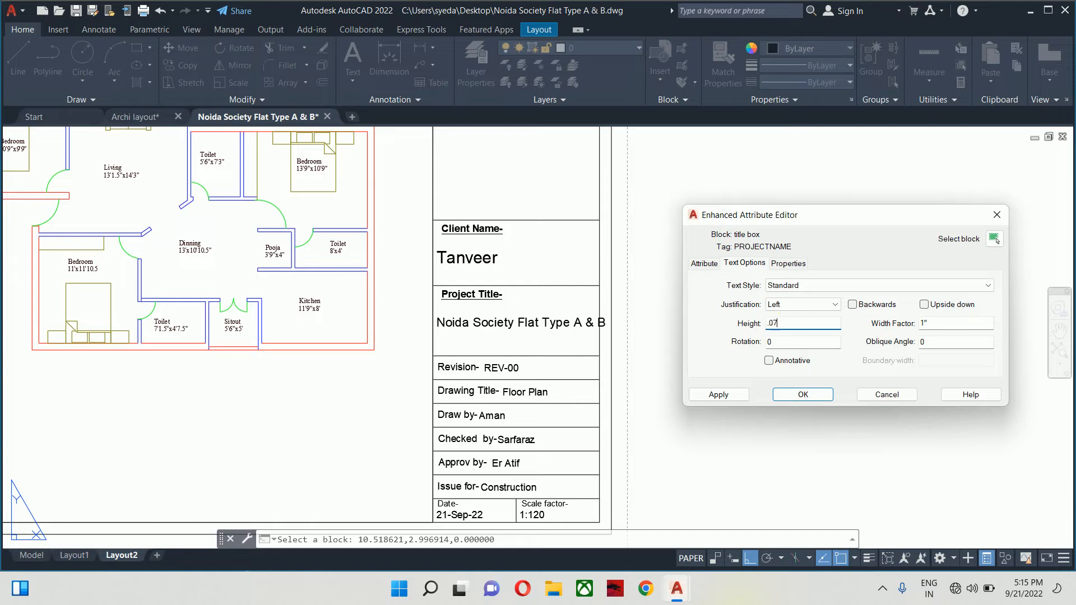
{"action": "type", "text": "5"}
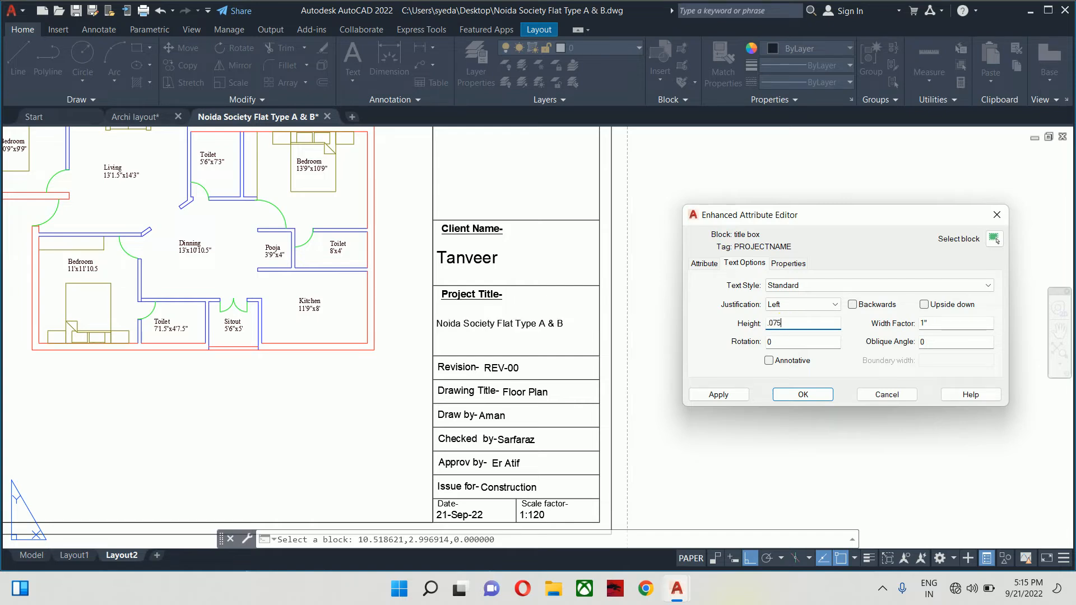
{"action": "left_click", "coordinate": [704, 391]}
{"action": "left_click", "coordinate": [798, 397]}
{"action": "scroll", "coordinate": [713, 328], "scroll_direction": "down", "scroll_amount": 6}
{"action": "key", "text": "Escape"}
{"action": "key", "text": "Escape"}
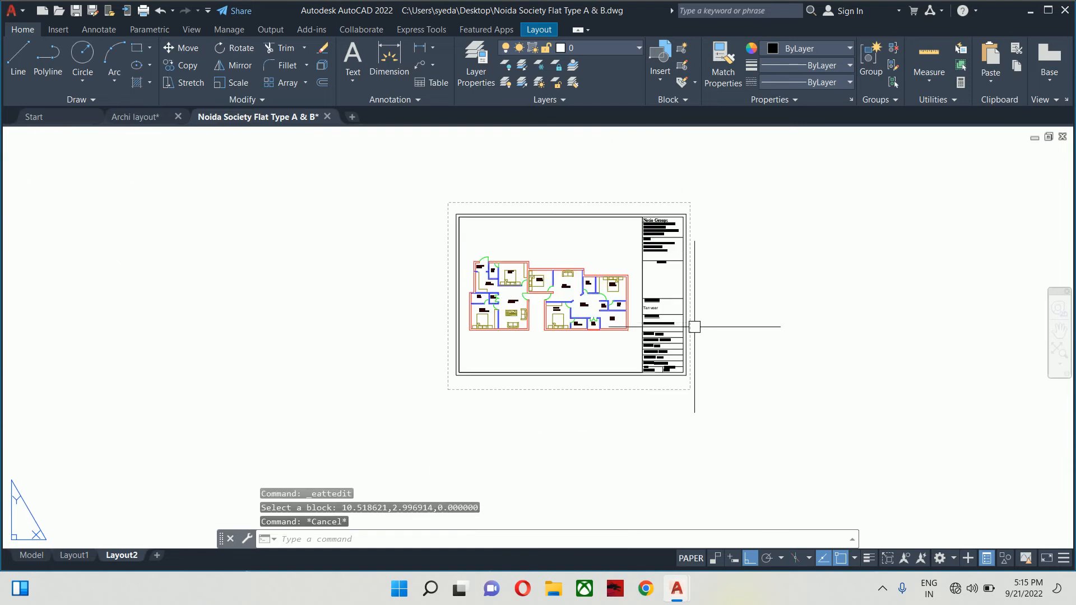
{"action": "scroll", "coordinate": [651, 315], "scroll_direction": "up", "scroll_amount": 2}
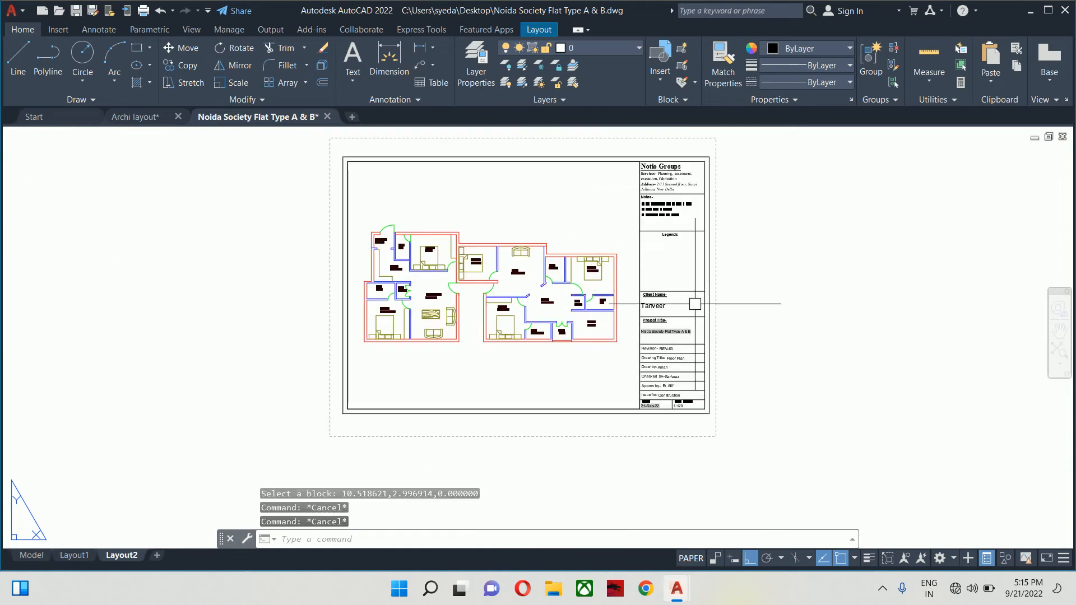
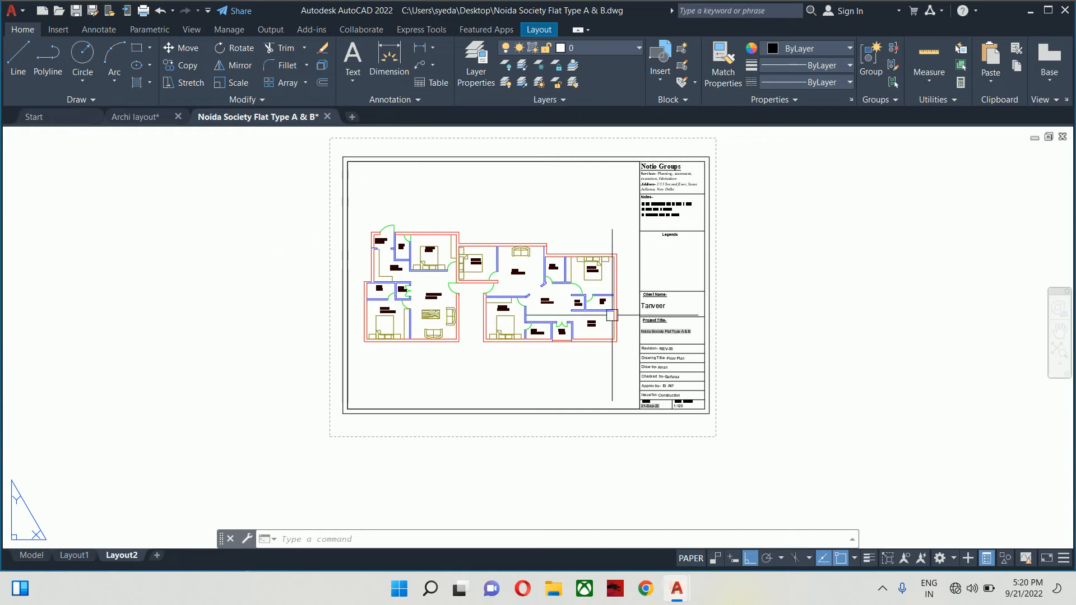
- Delete the Layout1 sheet and switch to model space
{"action": "right_click", "coordinate": [63, 557]}
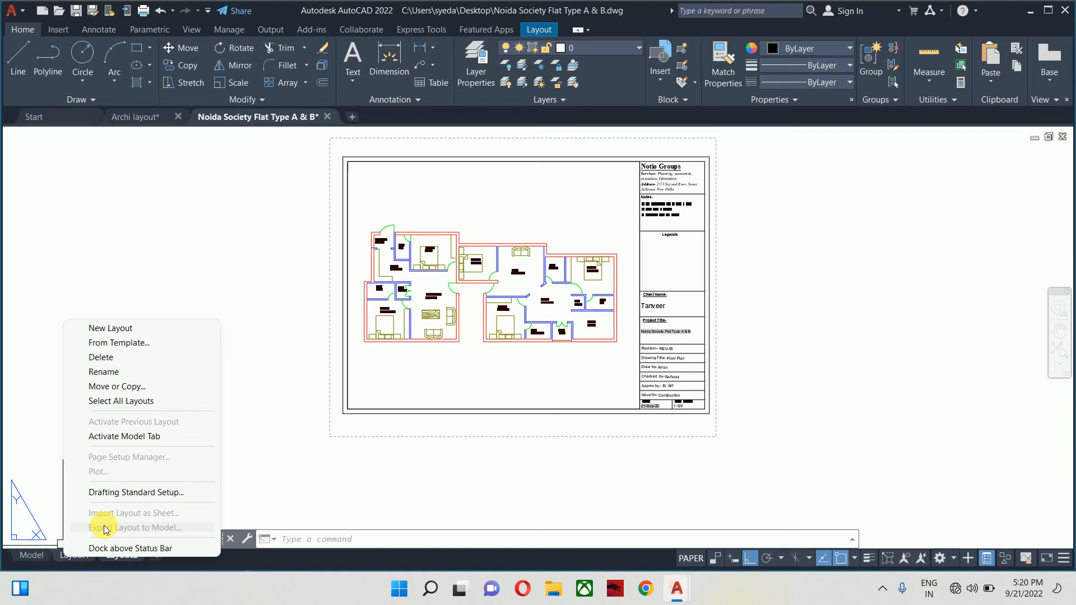
{"action": "left_click", "coordinate": [101, 358]}
{"action": "key", "text": "Return"}
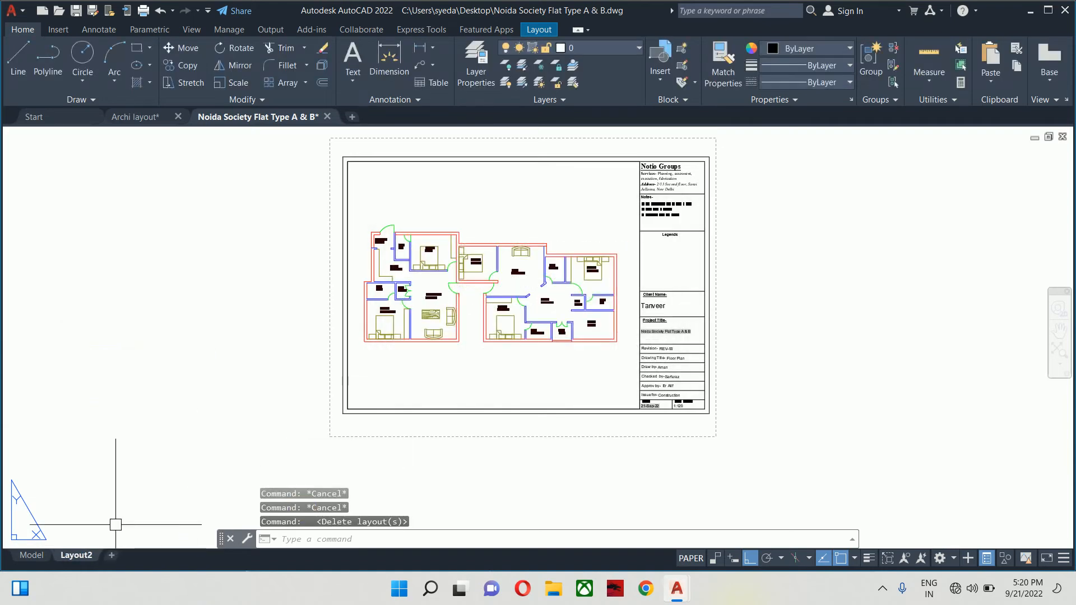
{"action": "left_click", "coordinate": [30, 556]}
- Pan to see all the drawings, start moving the upper elevation, then cancel the move
{"action": "scroll", "coordinate": [566, 249], "scroll_direction": "down", "scroll_amount": 6}
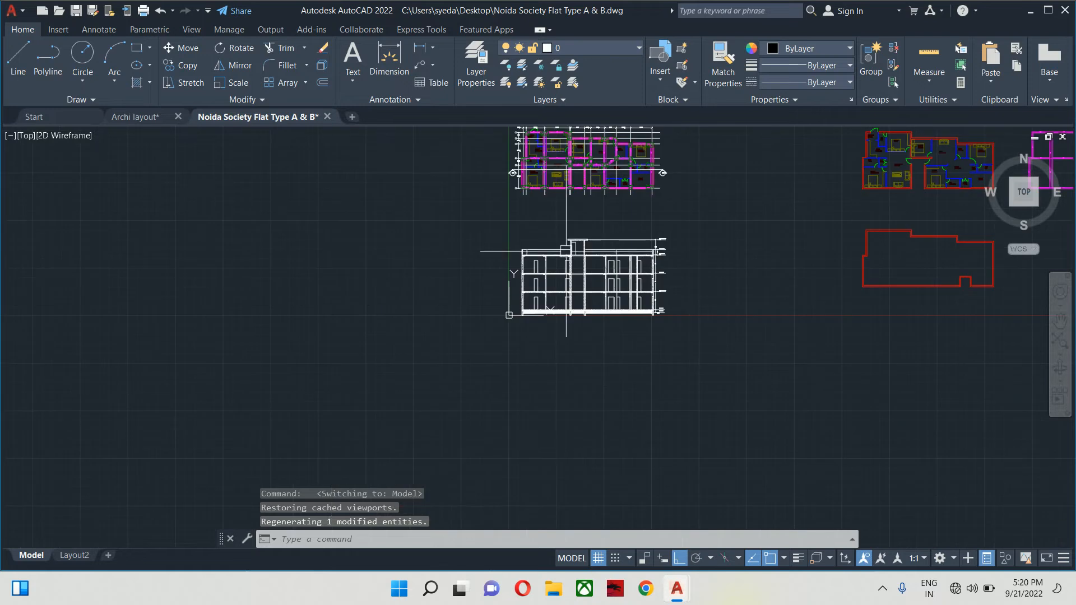
{"action": "mouse_move", "coordinate": [647, 252]}
{"action": "middle_mouse_down"}
{"action": "mouse_move", "coordinate": [495, 363]}
{"action": "mouse_move", "coordinate": [492, 409]}
{"action": "middle_mouse_up"}
{"action": "type", "text": "m"}
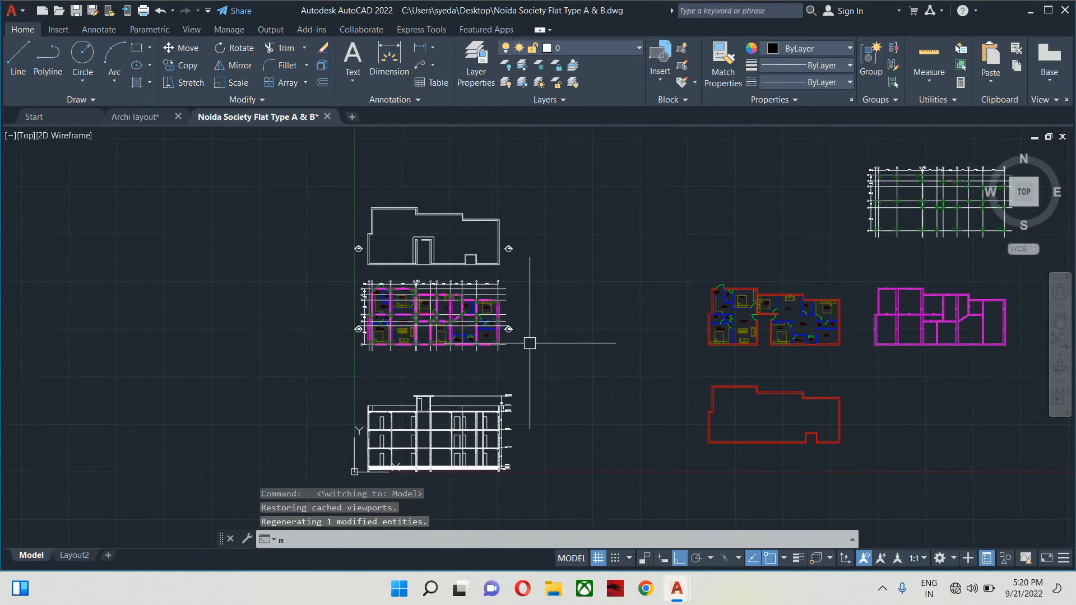
{"action": "key", "text": "Return"}
{"action": "left_click", "coordinate": [328, 178]}
{"action": "key", "text": "Return"}
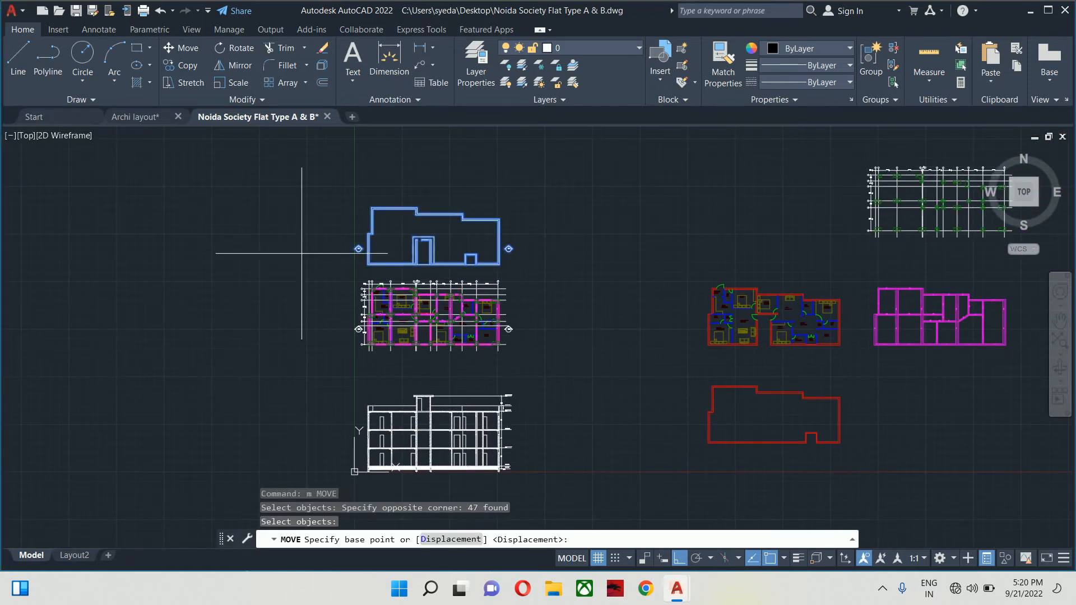
{"action": "left_click", "coordinate": [294, 277]}
{"action": "key", "text": "Escape"}
{"action": "key", "text": "Escape"}
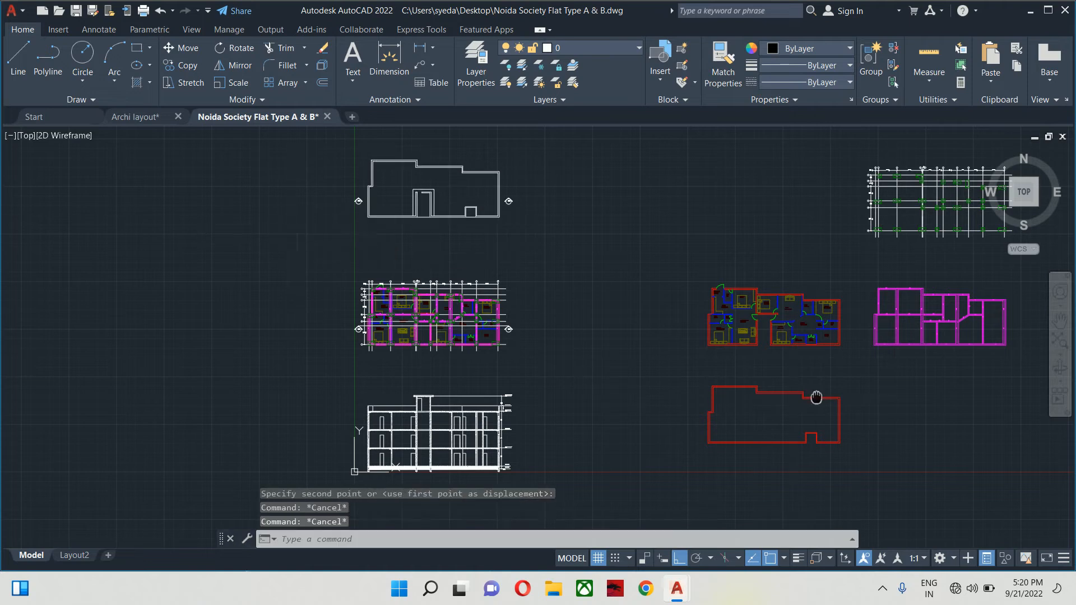
- Pan so both floor plans are visible and regenerate the drawing with RE
{"action": "scroll", "coordinate": [632, 296], "scroll_direction": "up", "scroll_amount": 5}
{"action": "scroll", "coordinate": [655, 344], "scroll_direction": "down", "scroll_amount": 4}
{"action": "scroll", "coordinate": [668, 346], "scroll_direction": "up", "scroll_amount": 2}
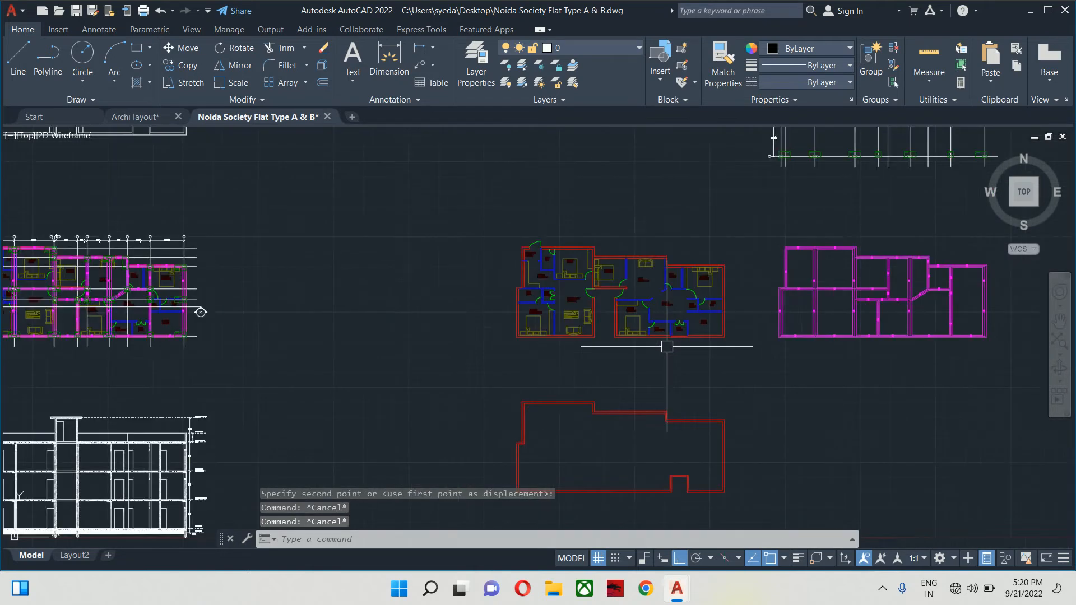
{"action": "middle_click_drag", "start_coordinate": [924, 337], "coordinate": [720, 337]}
{"action": "scroll", "coordinate": [648, 473], "scroll_direction": "down", "scroll_amount": 3}
{"action": "scroll", "coordinate": [557, 348], "scroll_direction": "up", "scroll_amount": 5}
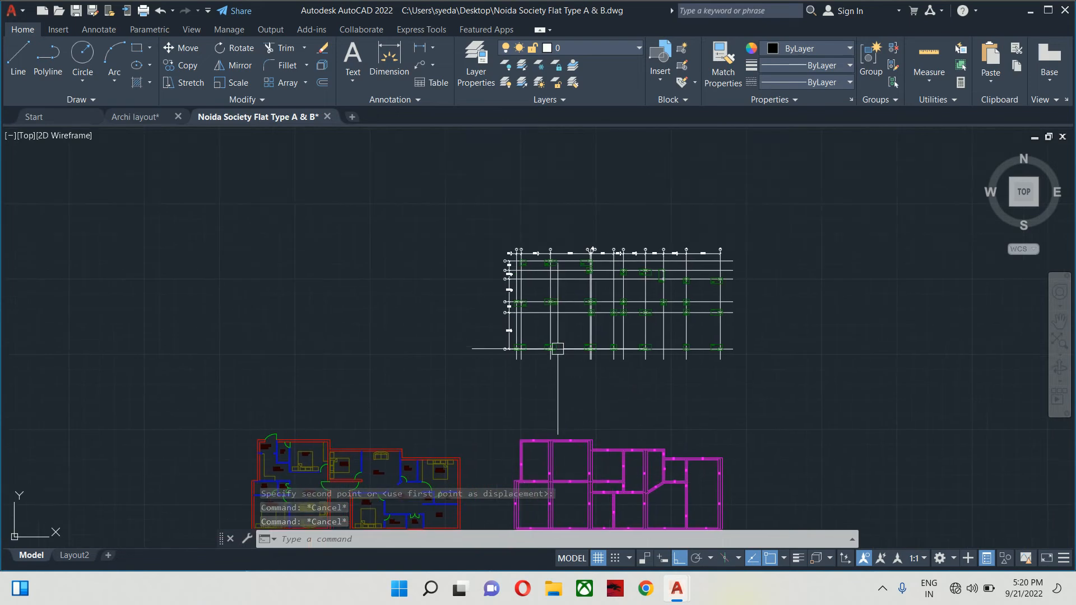
{"action": "type", "text": "re"}
{"action": "key", "text": "Return"}
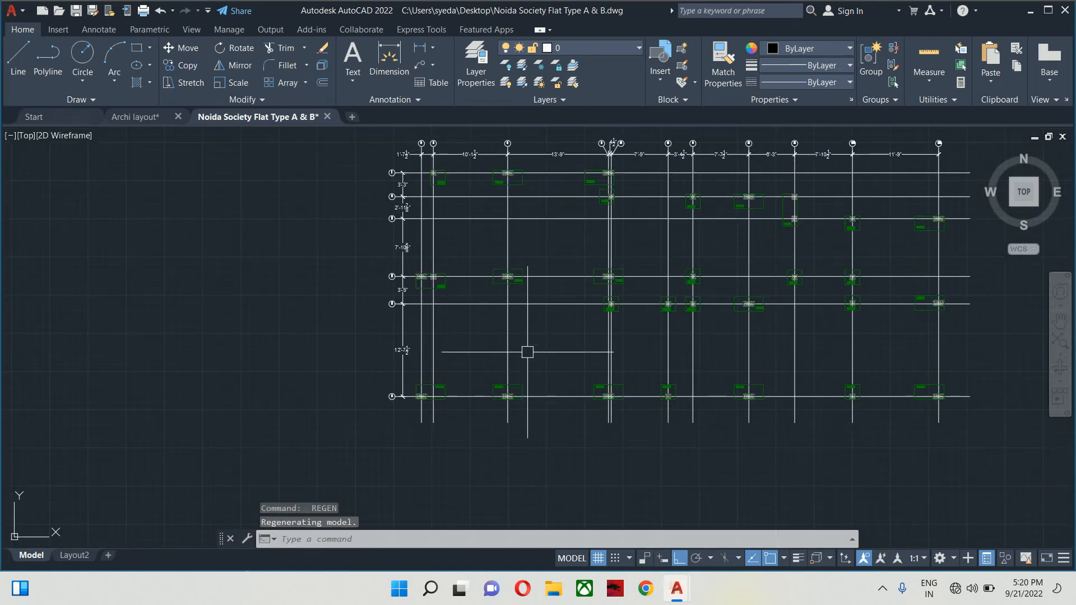
{"action": "scroll", "coordinate": [527, 259], "scroll_direction": "up", "scroll_amount": 6}
{"action": "scroll", "coordinate": [495, 275], "scroll_direction": "down", "scroll_amount": 6}
- Set the linetype scale to 10 with LTS
{"action": "key", "text": "Escape"}
{"action": "key", "text": "Escape"}
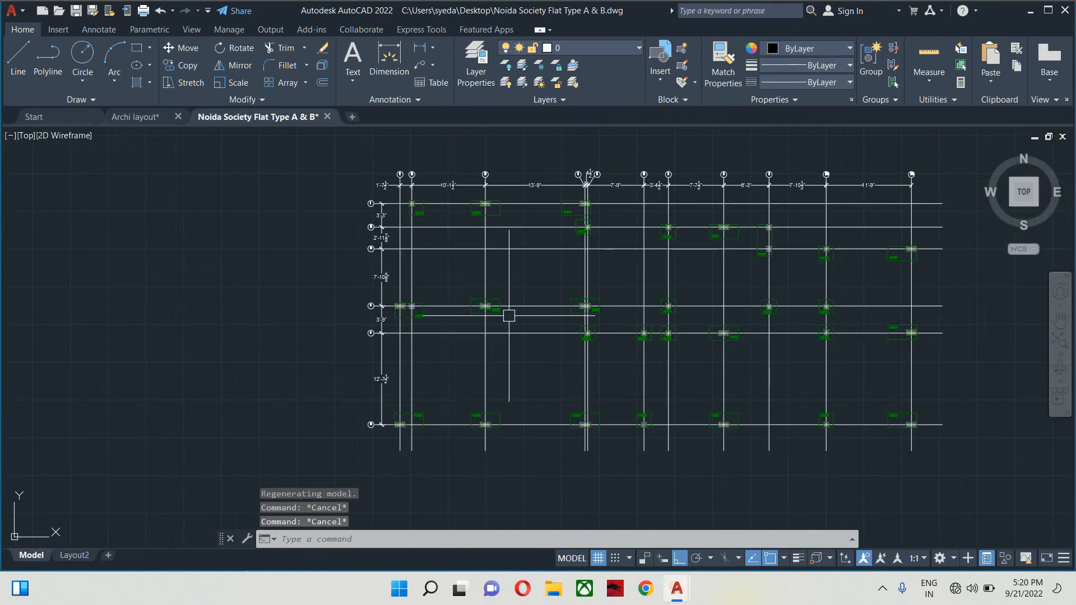
{"action": "type", "text": "lts"}
{"action": "key", "text": "Return"}
{"action": "type", "text": "10"}
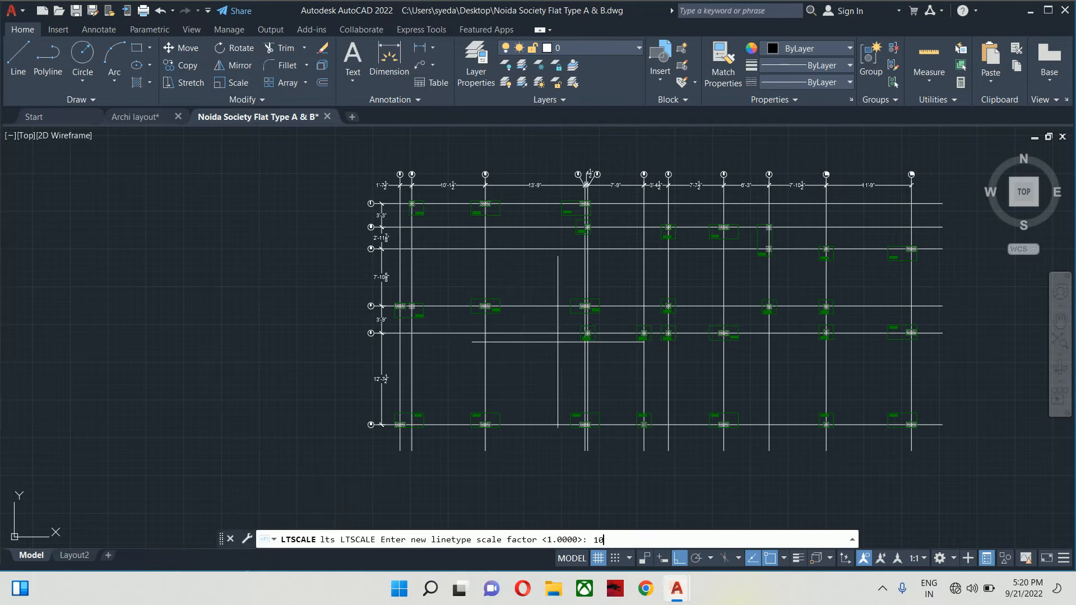
{"action": "key", "text": "Return"}
- Pan and zoom across the column grid, including column C1F3, to check the dash-dot lines
{"action": "scroll", "coordinate": [547, 354], "scroll_direction": "up", "scroll_amount": 2}
{"action": "scroll", "coordinate": [547, 354], "scroll_direction": "up", "scroll_amount": 2}
{"action": "mouse_move", "coordinate": [572, 338]}
{"action": "middle_mouse_down"}
{"action": "mouse_move", "coordinate": [505, 377]}
{"action": "mouse_move", "coordinate": [525, 384]}
{"action": "middle_mouse_up"}
{"action": "middle_click_drag", "start_coordinate": [326, 305], "coordinate": [533, 342]}
{"action": "scroll", "coordinate": [513, 339], "scroll_direction": "up", "scroll_amount": 4}
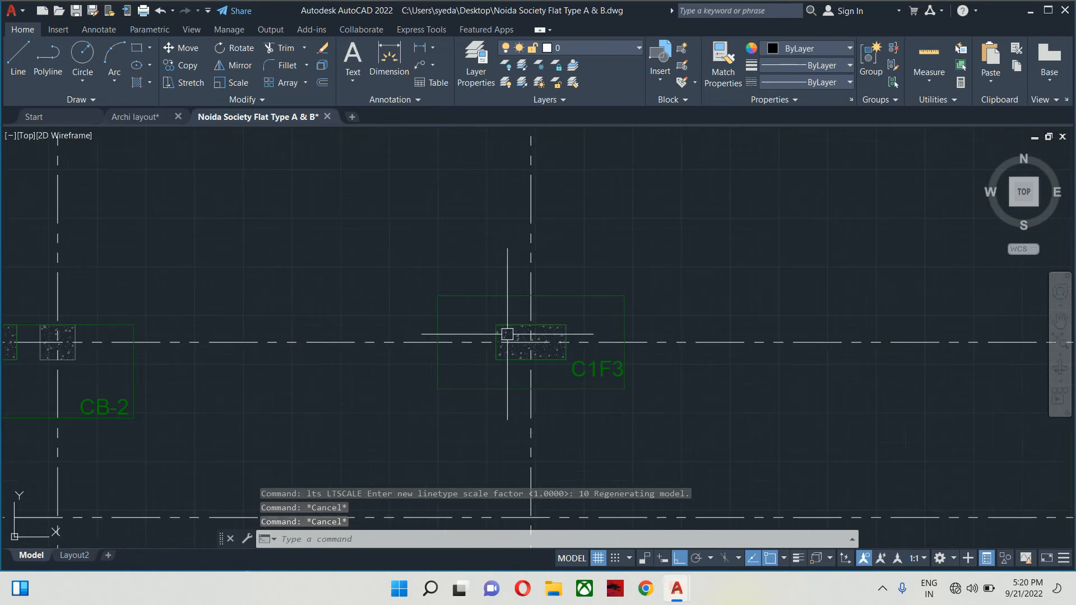
{"action": "scroll", "coordinate": [582, 316], "scroll_direction": "down", "scroll_amount": 2}
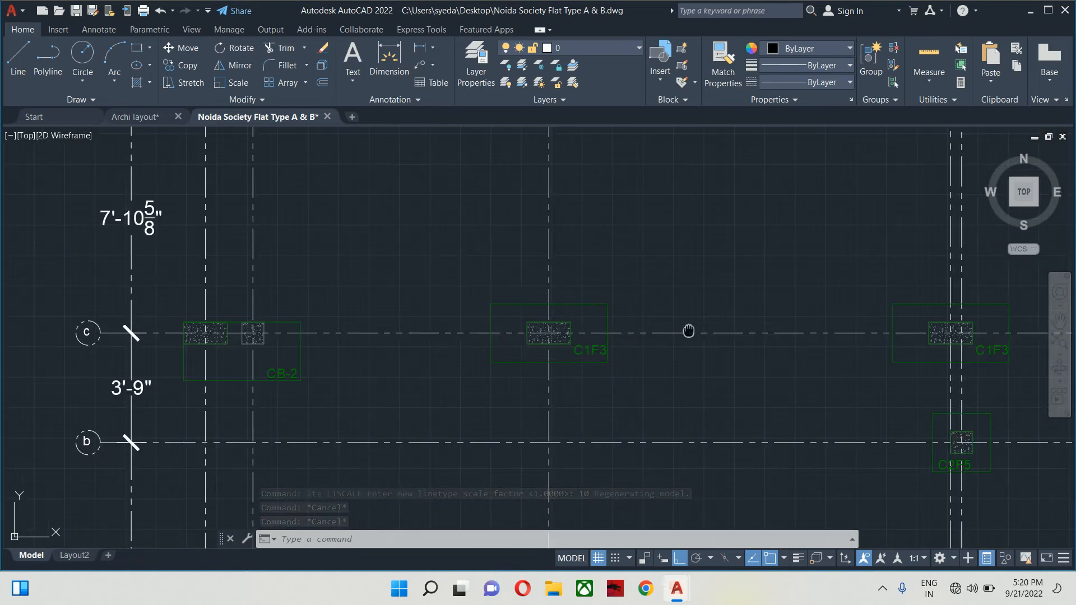
{"action": "middle_click_drag", "start_coordinate": [688, 330], "coordinate": [448, 314]}
{"action": "scroll", "coordinate": [754, 304], "scroll_direction": "down", "scroll_amount": 2}
{"action": "middle_click_drag", "start_coordinate": [734, 323], "coordinate": [644, 406]}
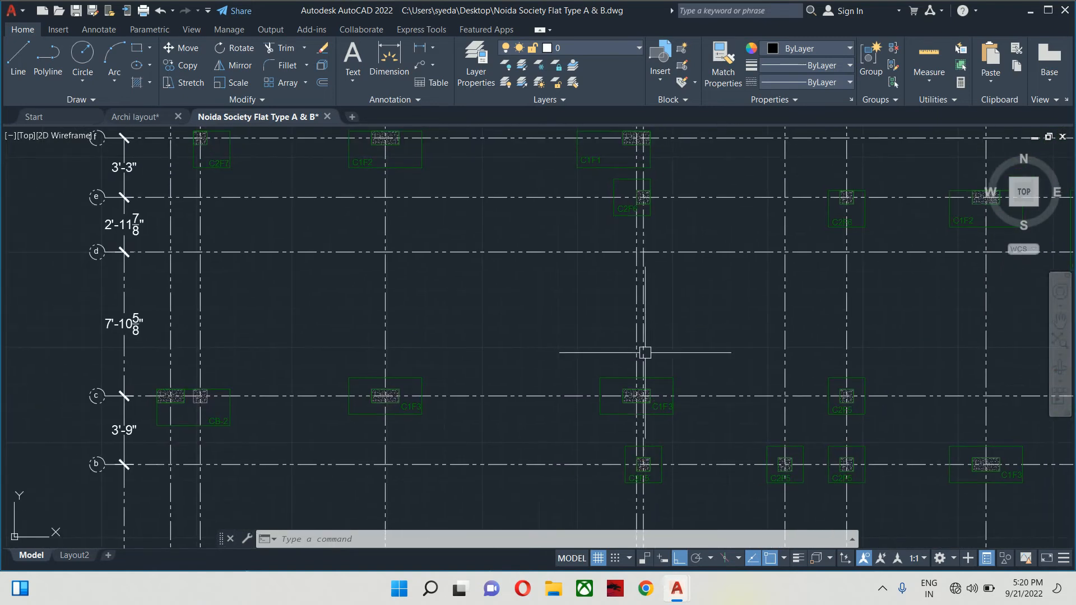
{"action": "scroll", "coordinate": [645, 337], "scroll_direction": "down", "scroll_amount": 2}
{"action": "middle_click_drag", "start_coordinate": [644, 334], "coordinate": [645, 331]}
{"action": "scroll", "coordinate": [650, 320], "scroll_direction": "down", "scroll_amount": 2}
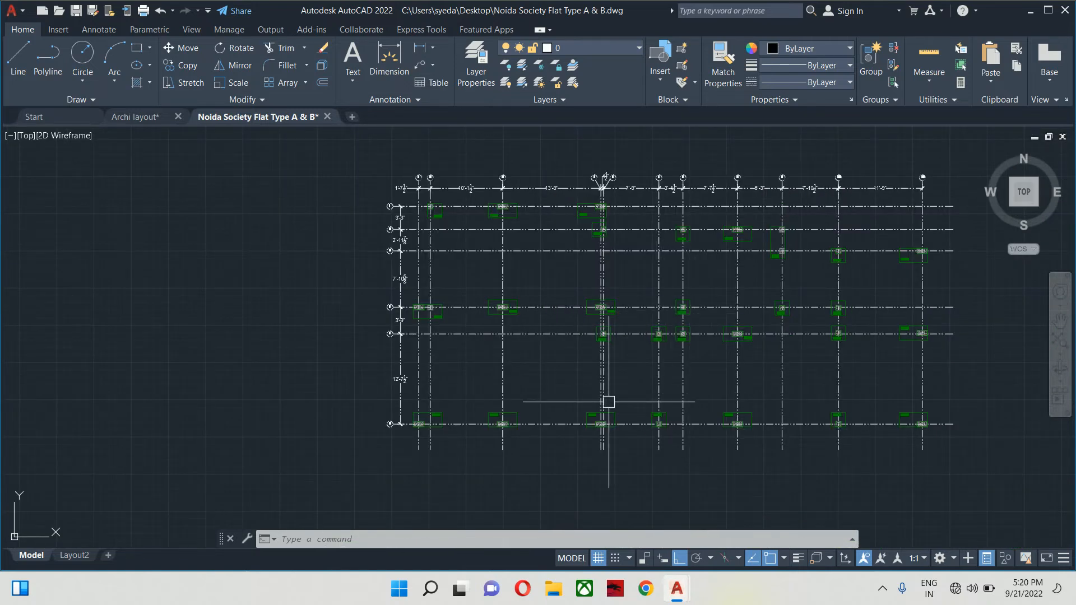
{"action": "scroll", "coordinate": [608, 401], "scroll_direction": "down", "scroll_amount": 2}
- Review the section and floor plan drawings, then switch to the Layout2 sheet
{"action": "middle_click_drag", "start_coordinate": [601, 394], "coordinate": [812, 334]}
{"action": "scroll", "coordinate": [766, 333], "scroll_direction": "down", "scroll_amount": 4}
{"action": "middle_click_drag", "start_coordinate": [511, 381], "coordinate": [652, 349]}
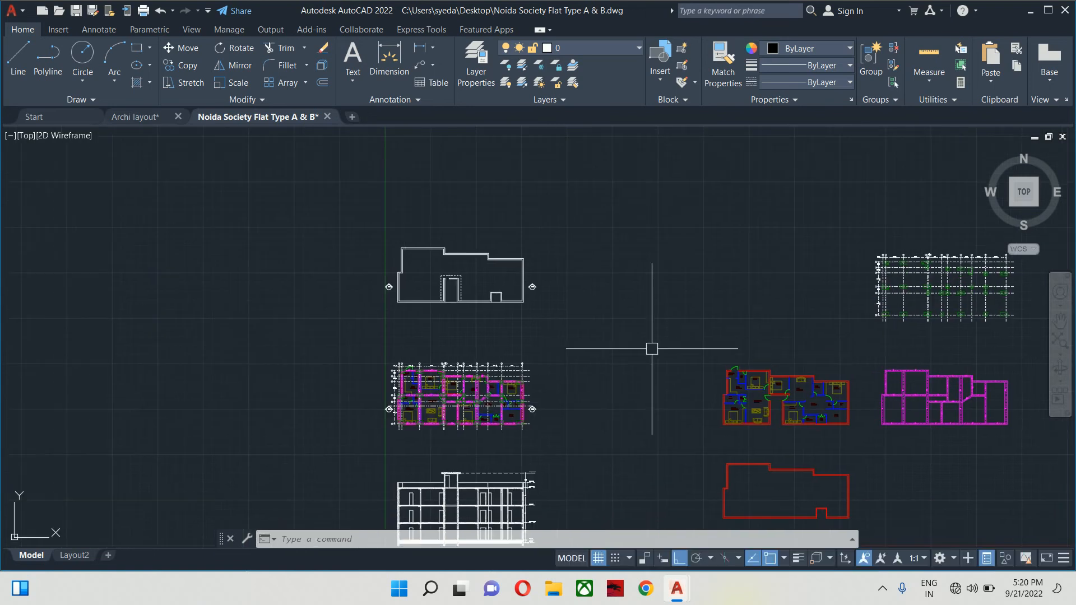
{"action": "middle_click_drag", "start_coordinate": [564, 419], "coordinate": [581, 334]}
{"action": "scroll", "coordinate": [472, 427], "scroll_direction": "up", "scroll_amount": 4}
{"action": "scroll", "coordinate": [505, 413], "scroll_direction": "up", "scroll_amount": 2}
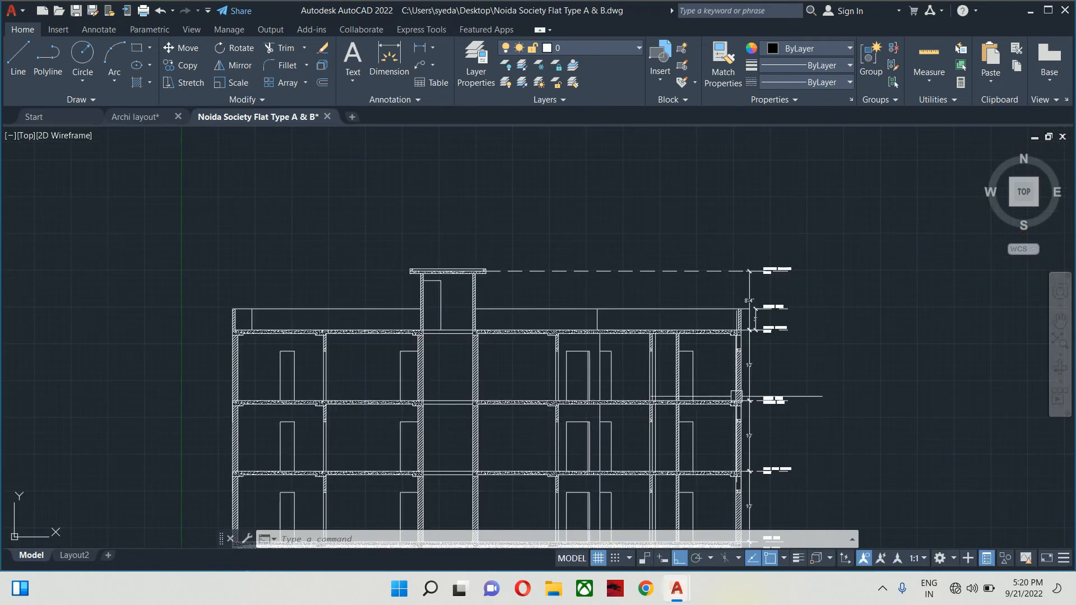
{"action": "middle_click_drag", "start_coordinate": [738, 395], "coordinate": [733, 233]}
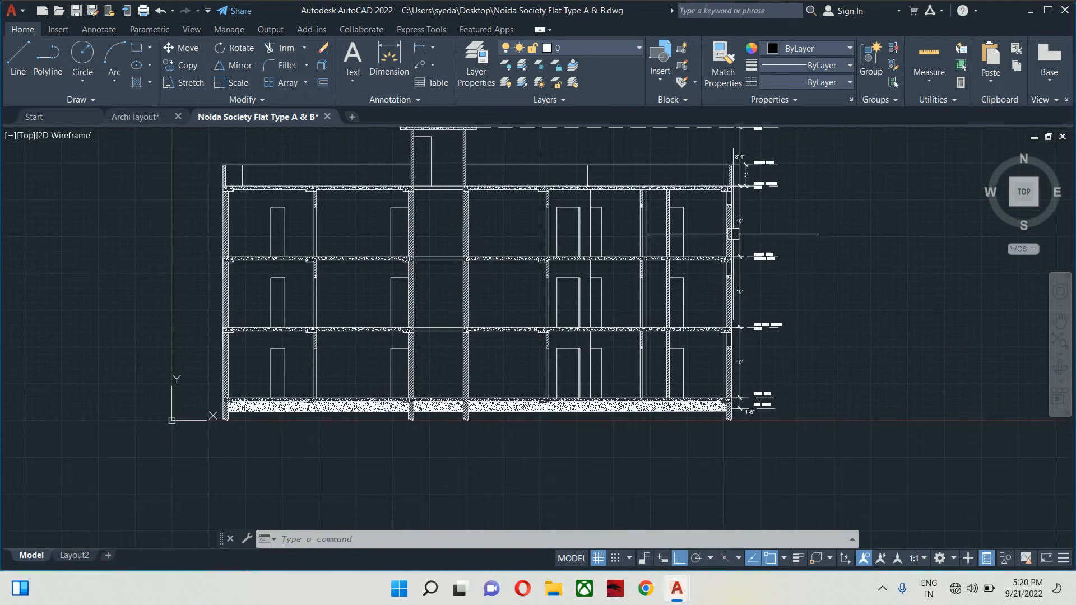
{"action": "scroll", "coordinate": [773, 300], "scroll_direction": "down", "scroll_amount": 5}
{"action": "middle_click_drag", "start_coordinate": [679, 269], "coordinate": [679, 380]}
{"action": "scroll", "coordinate": [679, 381], "scroll_direction": "up", "scroll_amount": 2}
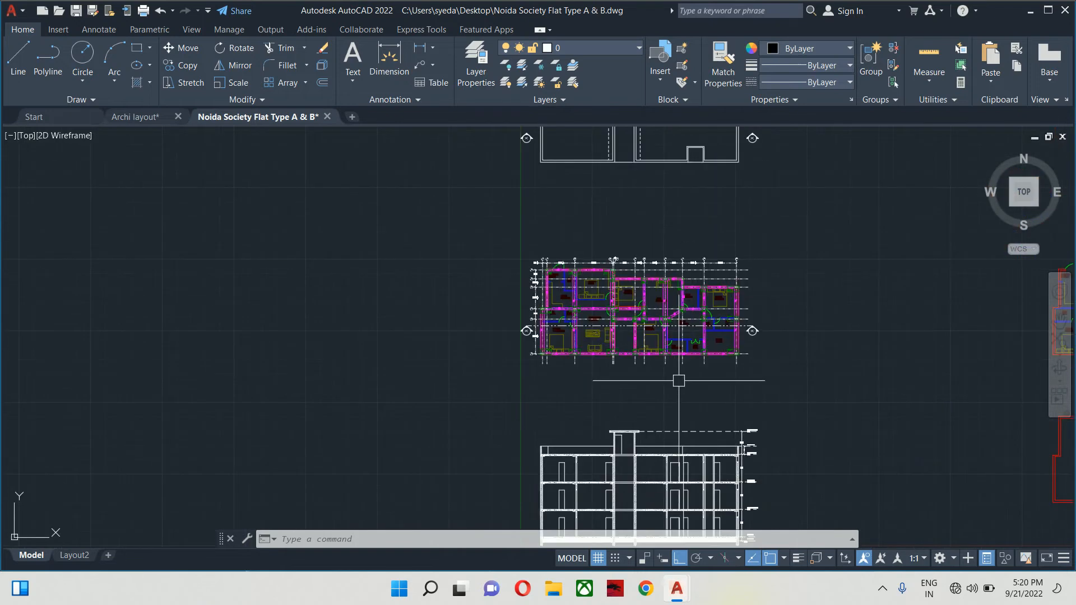
{"action": "scroll", "coordinate": [605, 308], "scroll_direction": "up", "scroll_amount": 2}
{"action": "scroll", "coordinate": [826, 408], "scroll_direction": "up", "scroll_amount": 2}
{"action": "scroll", "coordinate": [707, 345], "scroll_direction": "down", "scroll_amount": 2}
{"action": "mouse_move", "coordinate": [712, 349]}
{"action": "middle_mouse_down"}
{"action": "mouse_move", "coordinate": [734, 391]}
{"action": "mouse_move", "coordinate": [735, 548]}
{"action": "middle_mouse_up"}
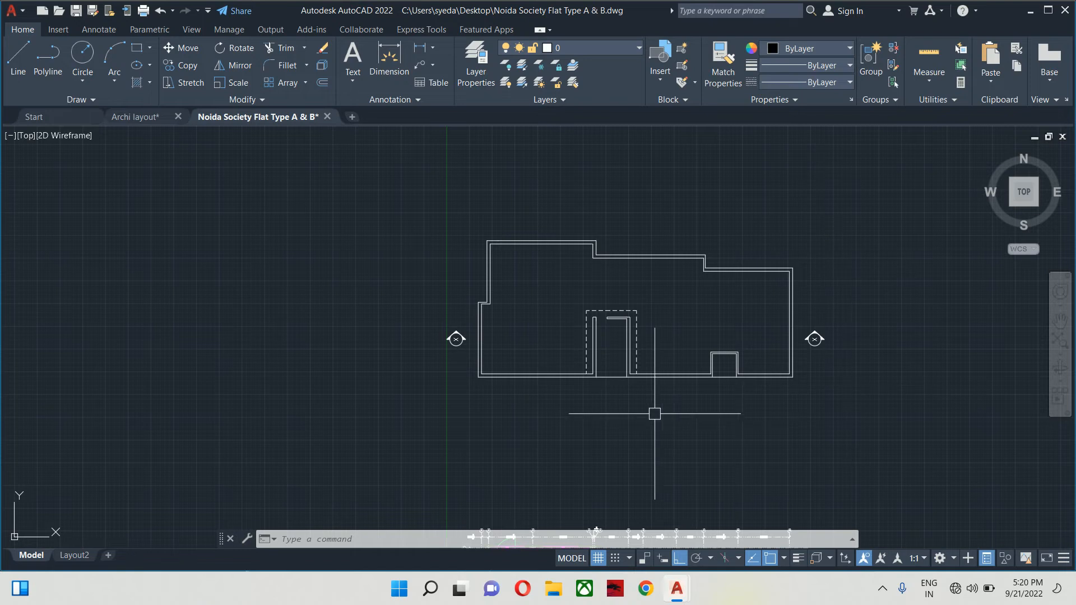
{"action": "key", "text": "Escape"}
{"action": "key", "text": "Escape"}
{"action": "key", "text": "Escape"}
{"action": "mouse_move", "coordinate": [625, 362]}
{"action": "middle_mouse_down"}
{"action": "mouse_move", "coordinate": [606, 331]}
{"action": "mouse_move", "coordinate": [396, 288]}
{"action": "middle_mouse_up"}
{"action": "scroll", "coordinate": [606, 330], "scroll_direction": "down", "scroll_amount": 4}
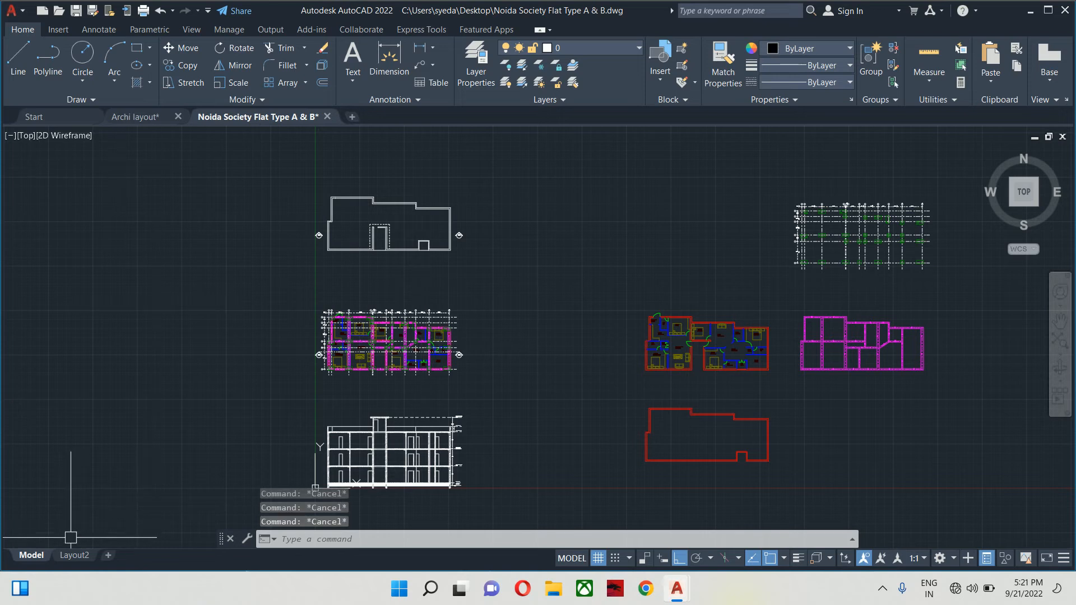
{"action": "left_click", "coordinate": [73, 556]}
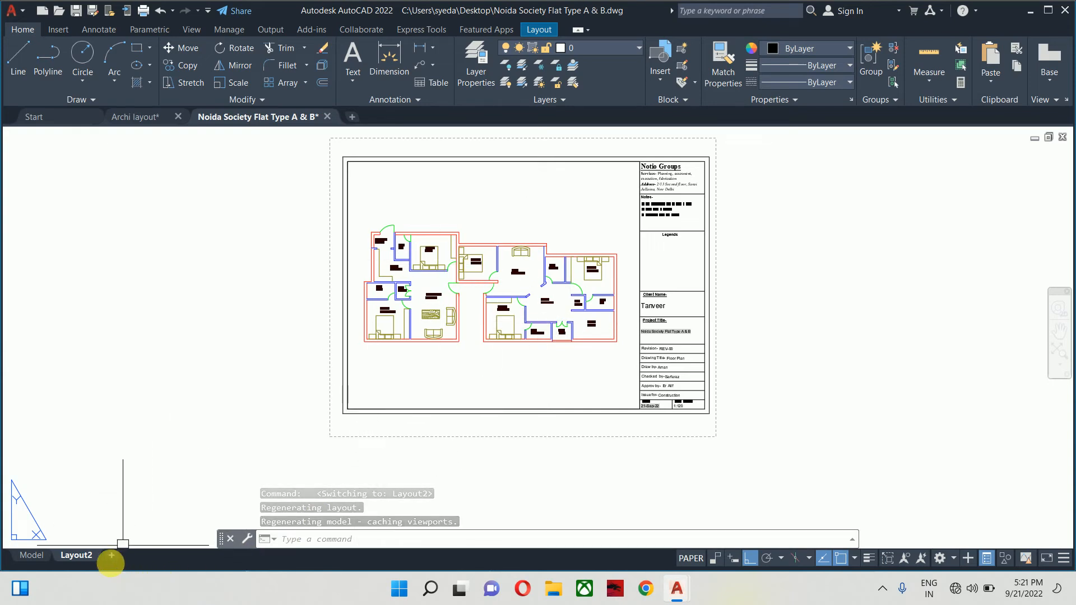
- Add a new layout, rename Layout2 to 'Floor Plan', and switch to Layout1
{"action": "left_click", "coordinate": [112, 556]}
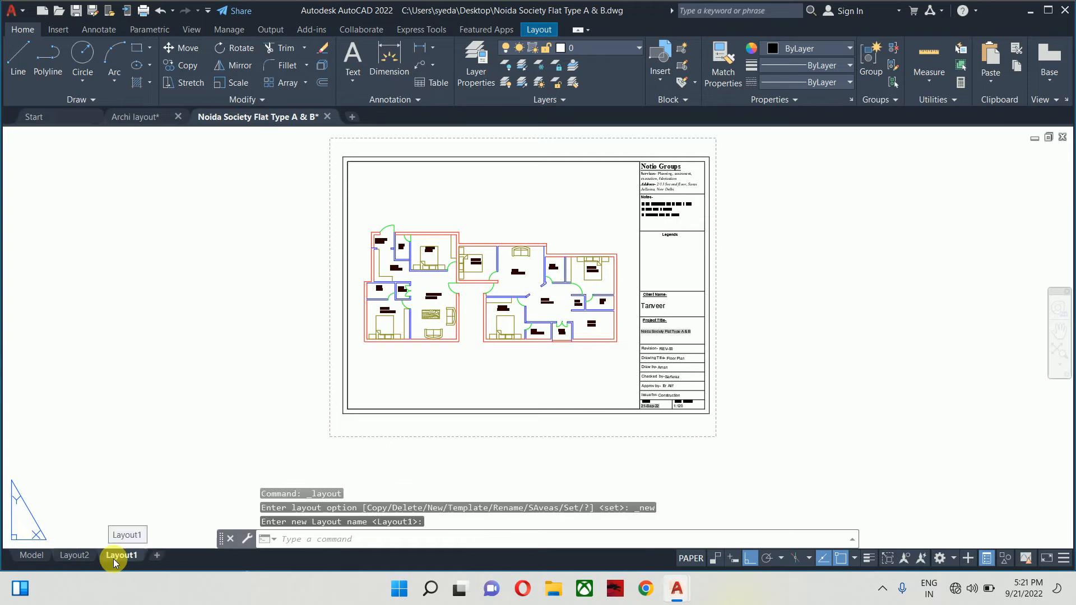
{"action": "left_click", "coordinate": [84, 557]}
{"action": "right_click", "coordinate": [81, 559]}
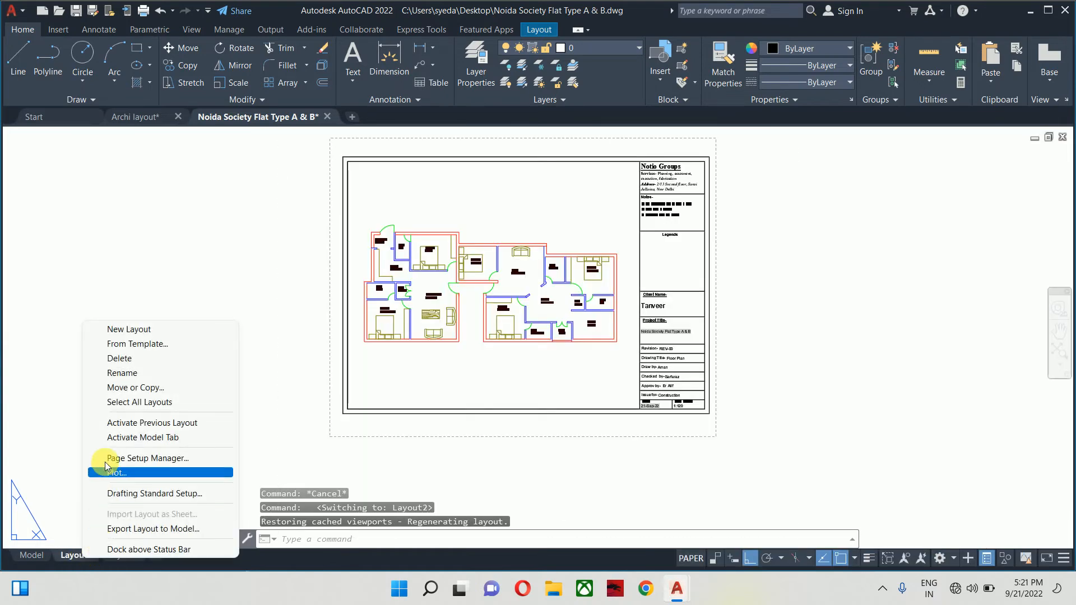
{"action": "left_click", "coordinate": [125, 373]}
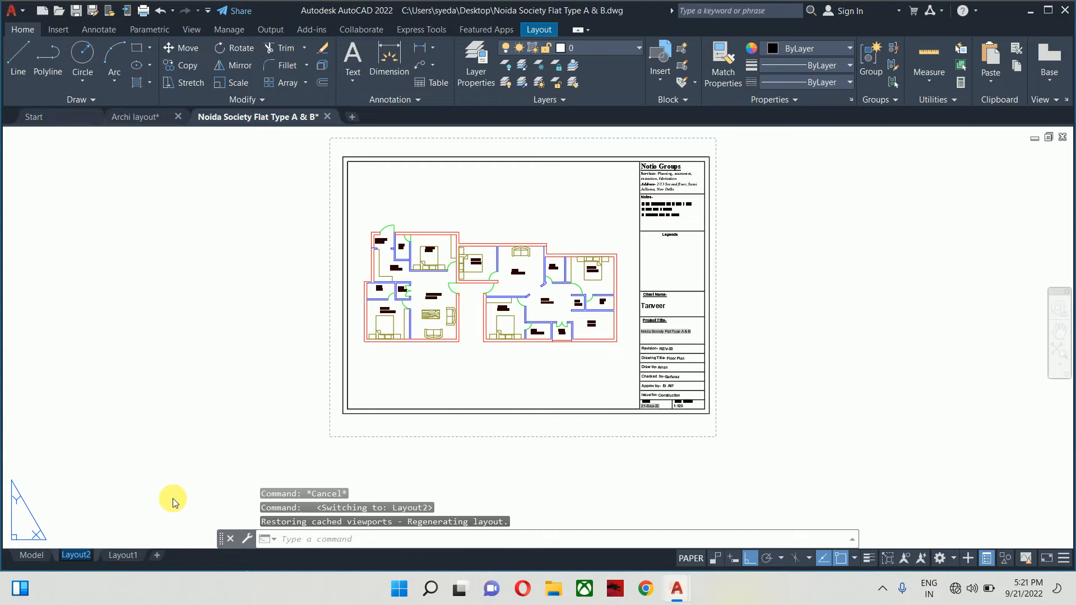
{"action": "type", "text": "F"}
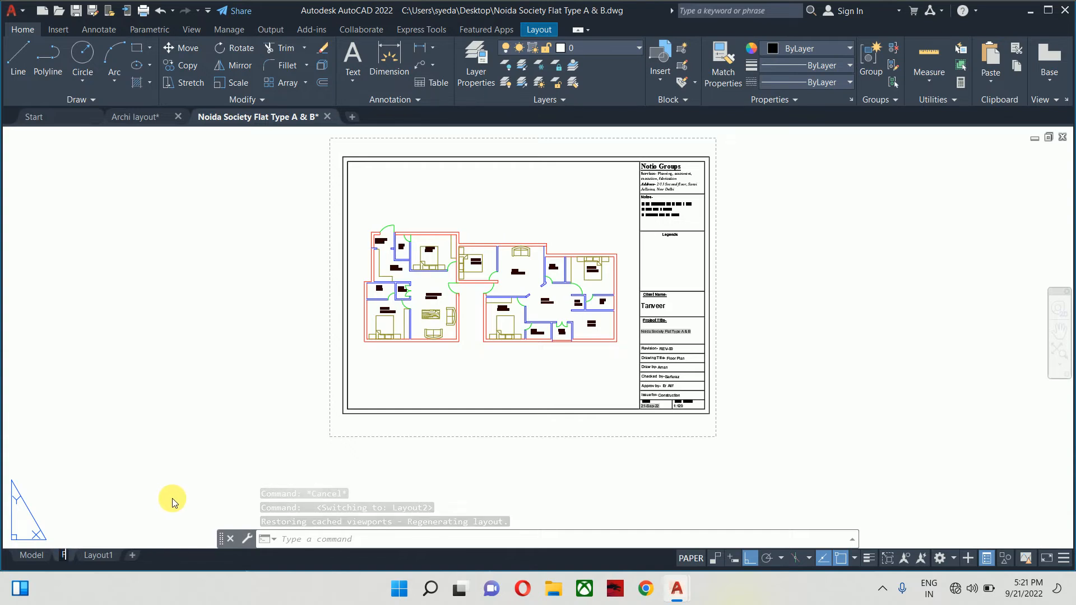
{"action": "type", "text": "loor L"}
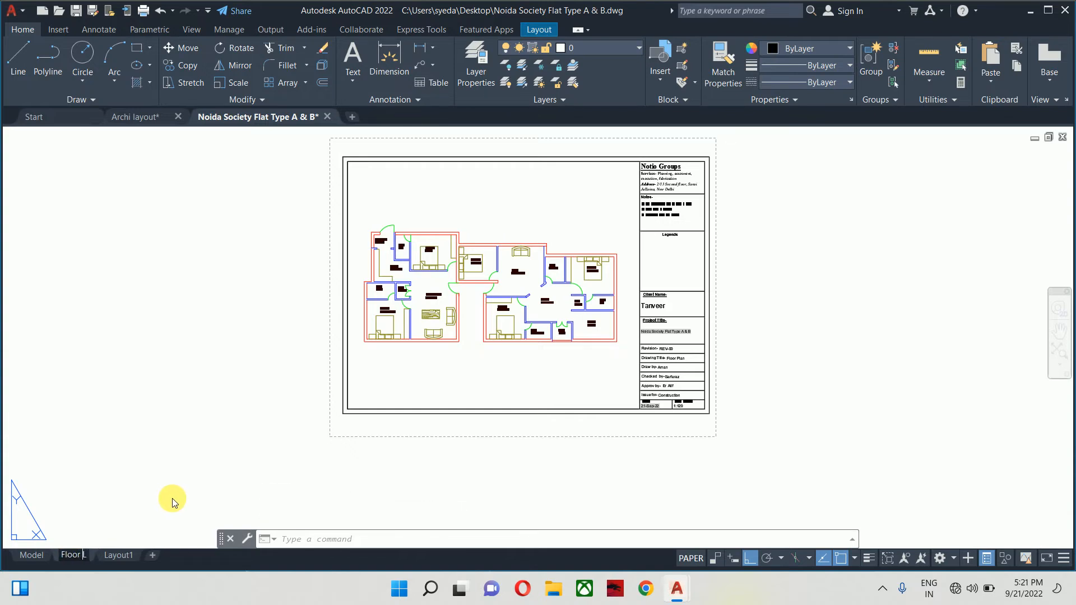
{"action": "type", "text": "ayout"}
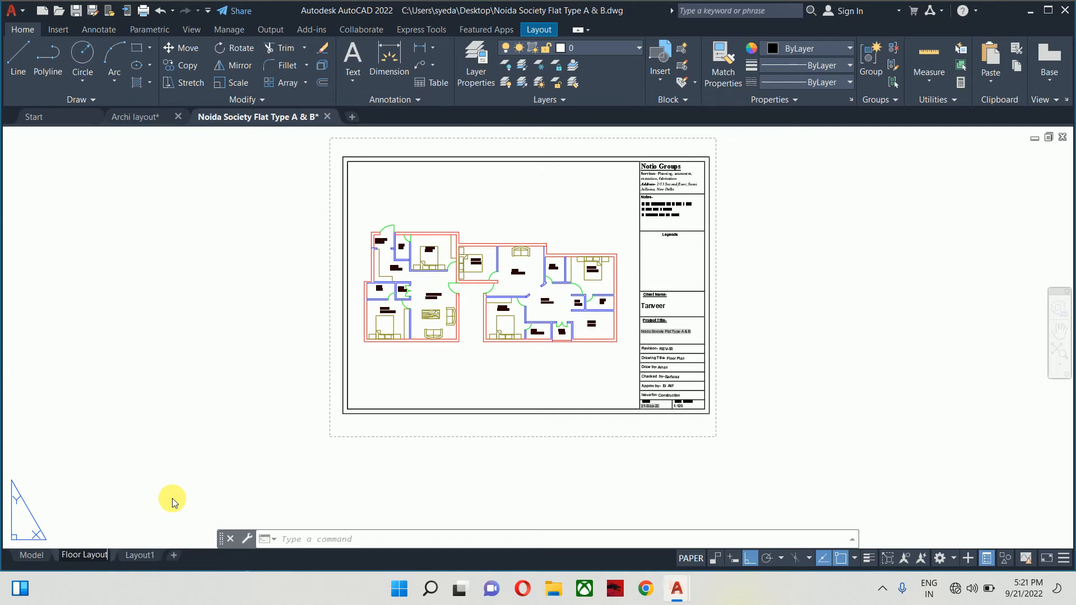
{"action": "key", "text": "BackSpace"}
{"action": "key", "text": "BackSpace"}
{"action": "key", "text": "BackSpace"}
{"action": "type", "text": "Plan"}
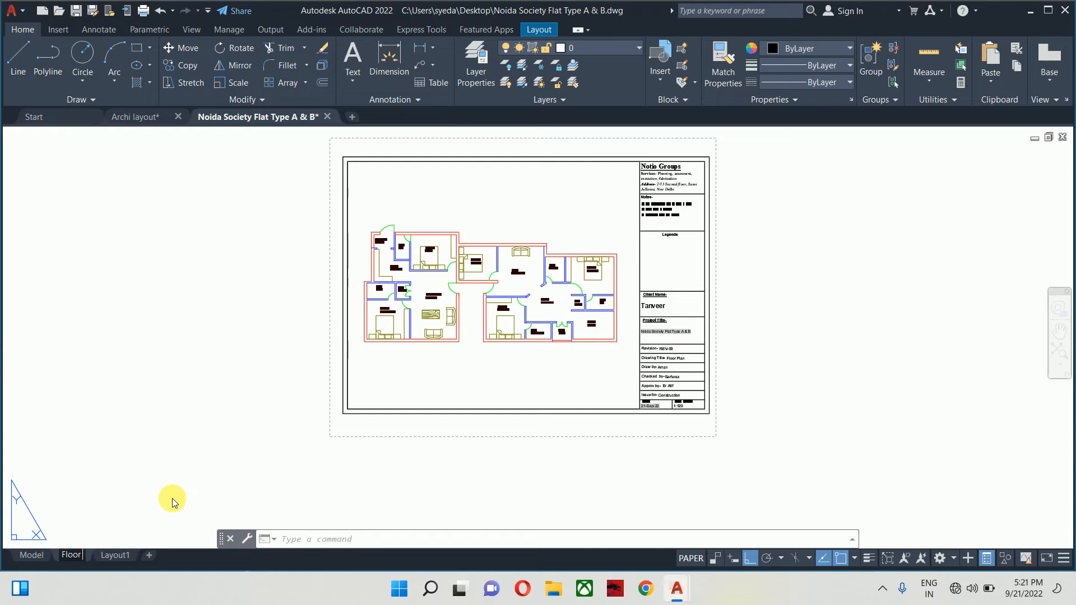
{"action": "left_click", "coordinate": [203, 414]}
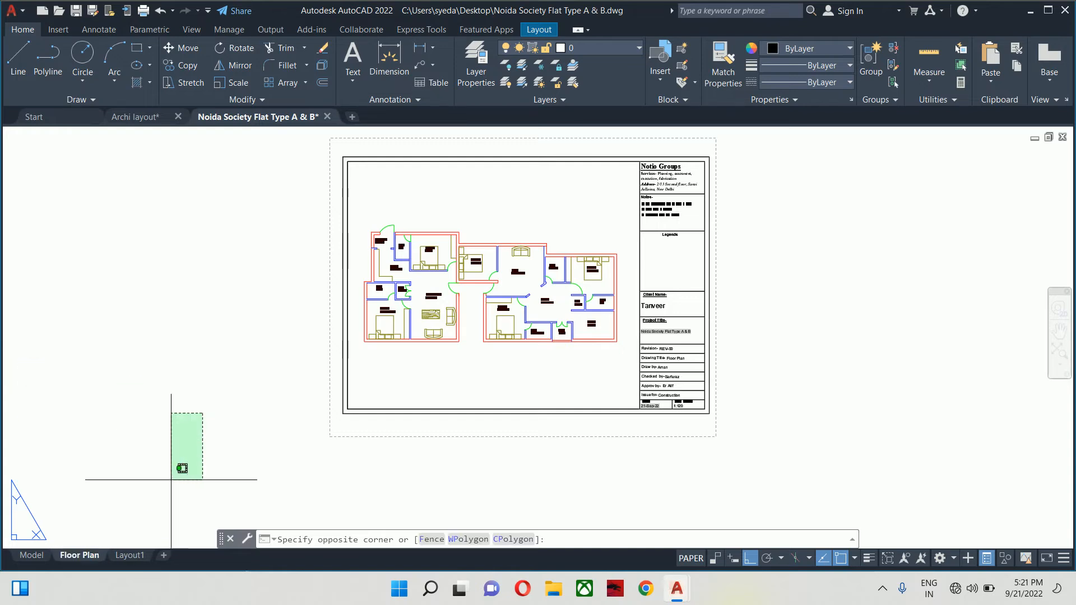
{"action": "left_click", "coordinate": [125, 555]}
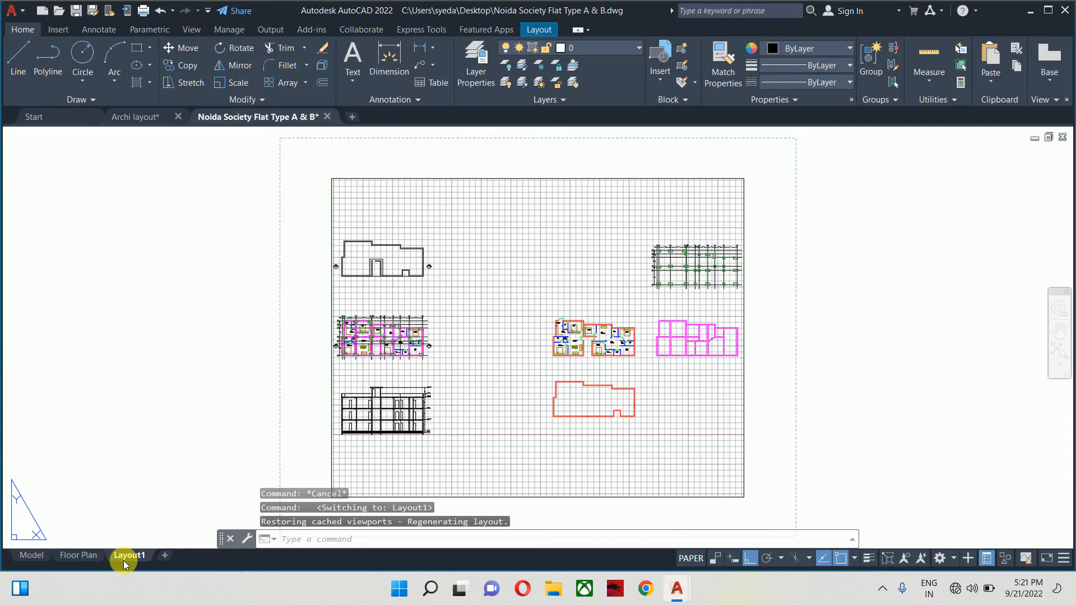
- Try DWG To PDF.pc3 with ANSI full bleed A 11.00 x 8.50 in Layout1's page setup, cancel, return to Floor Plan
{"action": "right_click", "coordinate": [124, 560]}
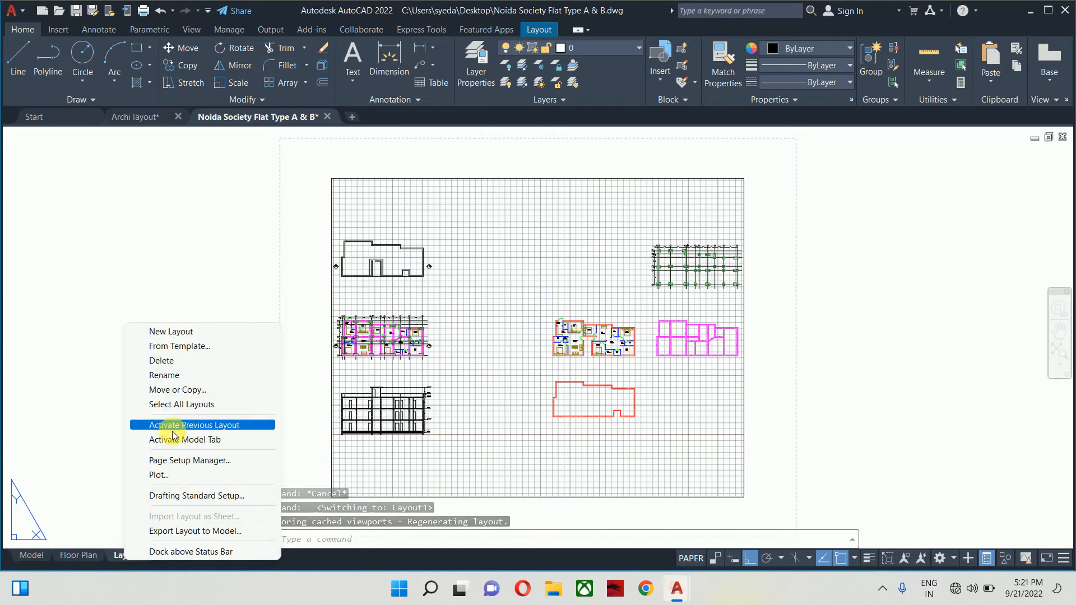
{"action": "left_click", "coordinate": [175, 459]}
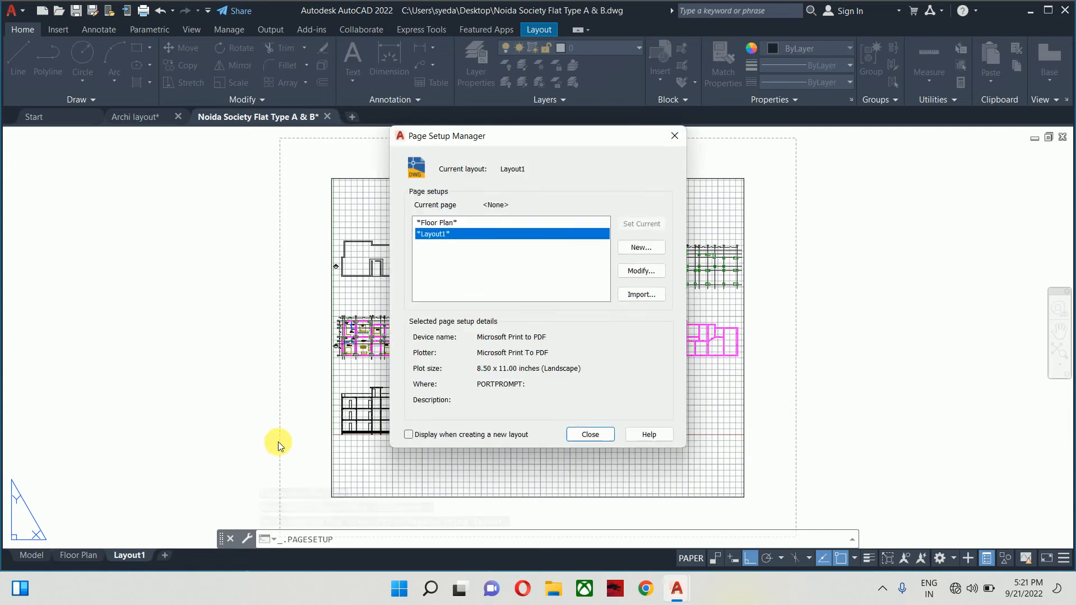
{"action": "left_click", "coordinate": [654, 270]}
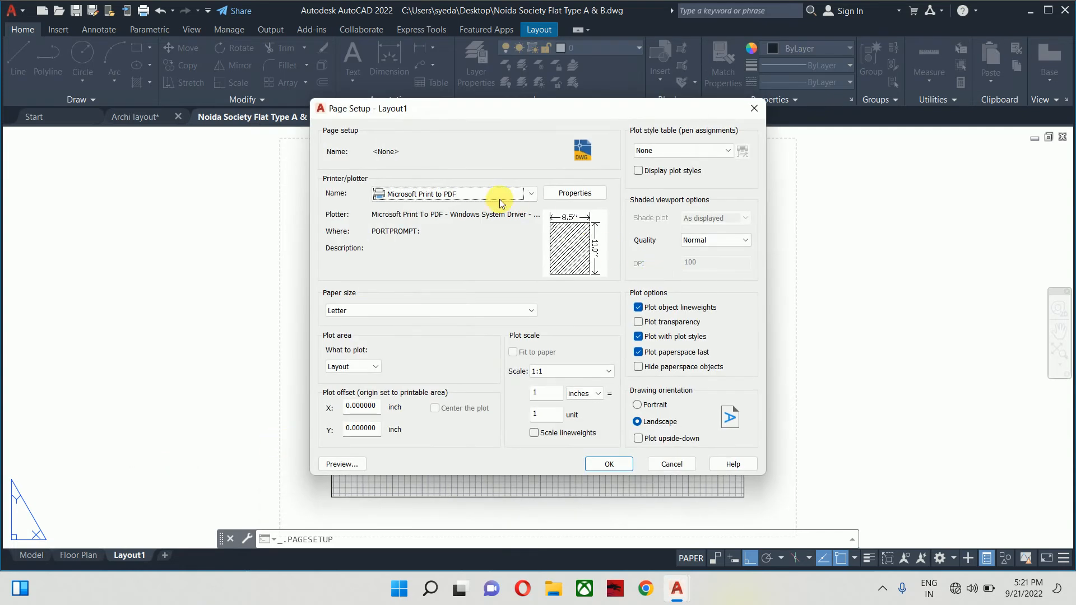
{"action": "left_click", "coordinate": [500, 195]}
{"action": "left_click", "coordinate": [429, 394]}
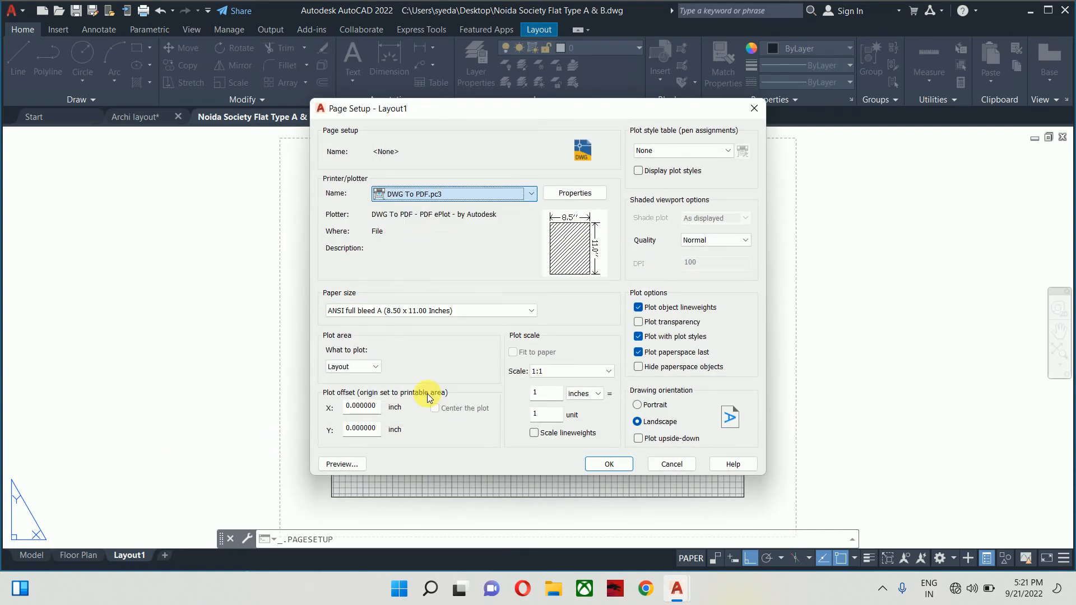
{"action": "left_click", "coordinate": [395, 309]}
{"action": "scroll", "coordinate": [396, 443], "scroll_direction": "up", "scroll_amount": 3}
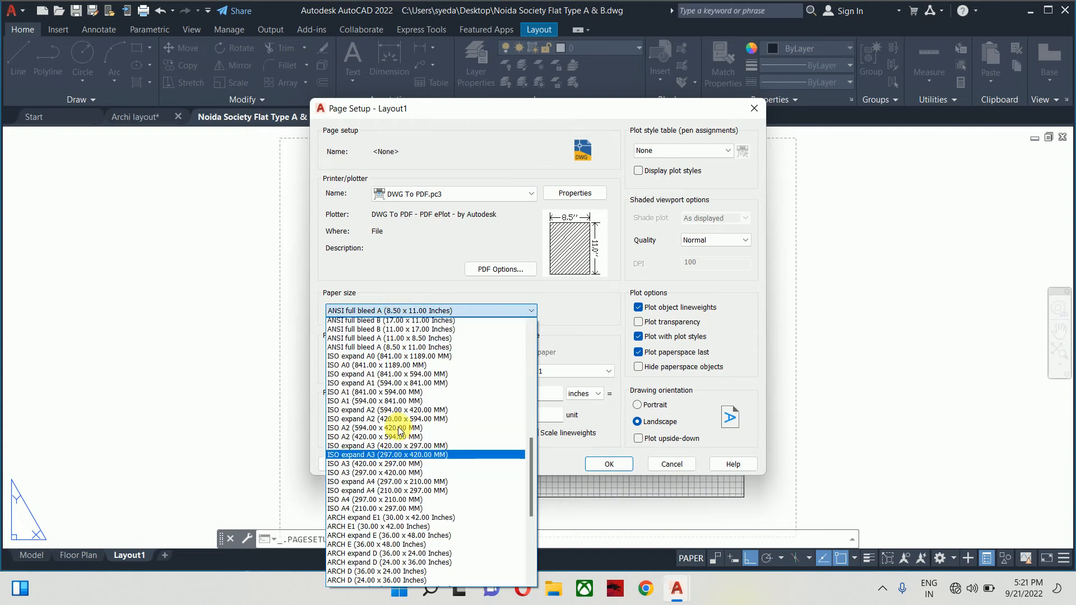
{"action": "left_click", "coordinate": [396, 449]}
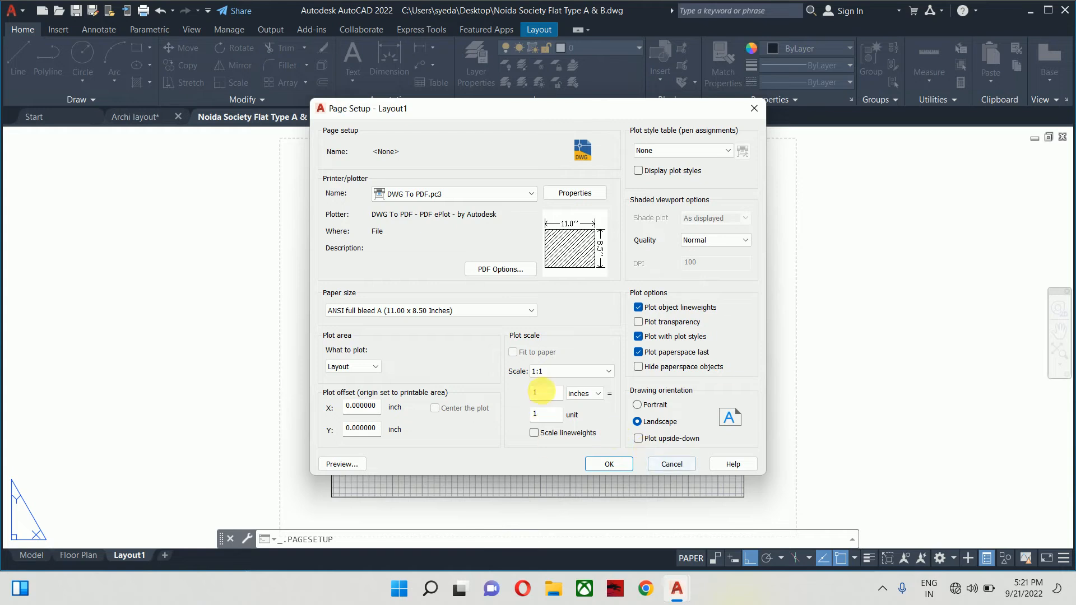
{"action": "left_click", "coordinate": [652, 469]}
{"action": "key", "text": "Escape"}
{"action": "key", "text": "Escape"}
{"action": "key", "text": "Escape"}
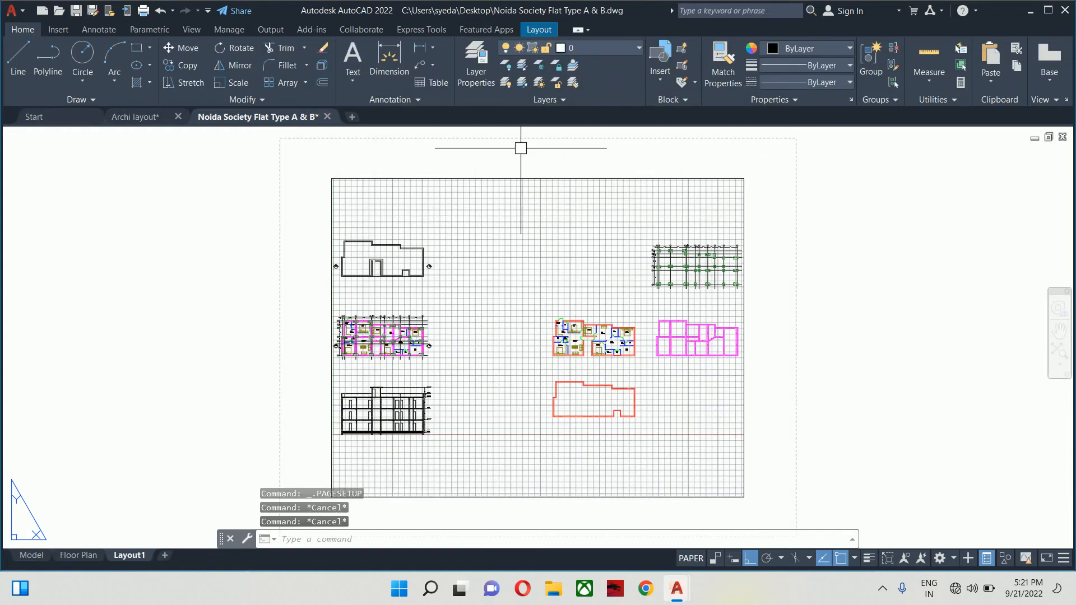
{"action": "scroll", "coordinate": [736, 285], "scroll_direction": "down", "scroll_amount": 6}
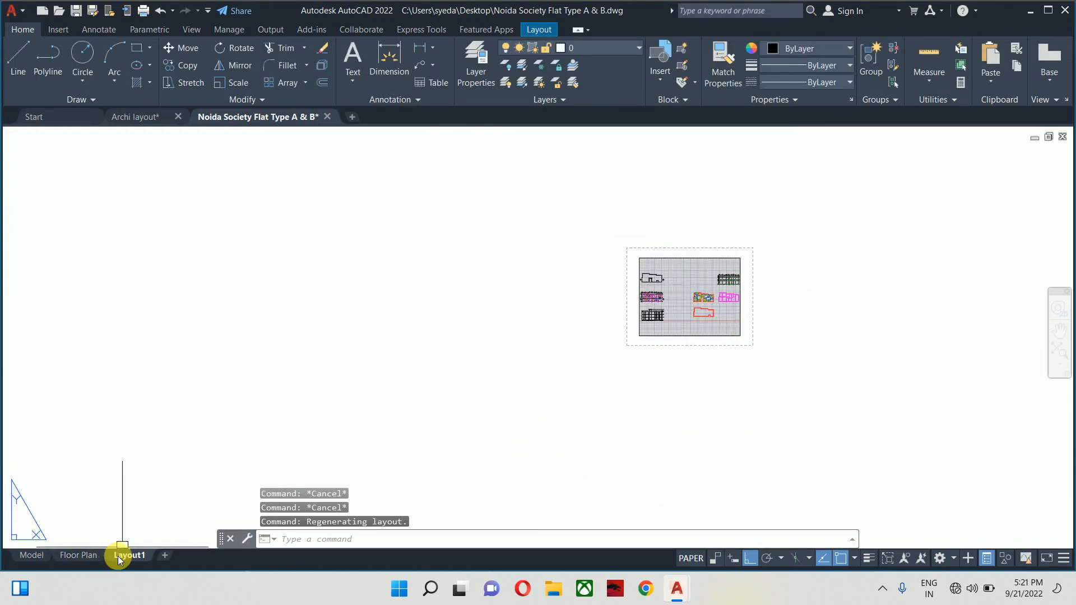
{"action": "left_click", "coordinate": [86, 556]}
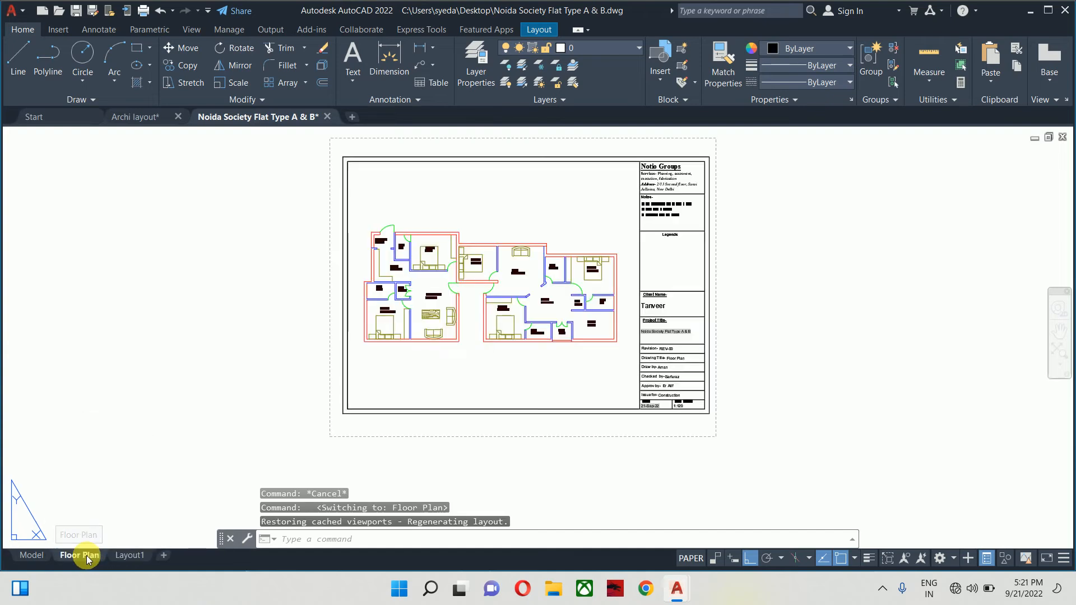
- Create a copy of the Floor Plan layout
{"action": "scroll", "coordinate": [668, 391], "scroll_direction": "up", "scroll_amount": 4}
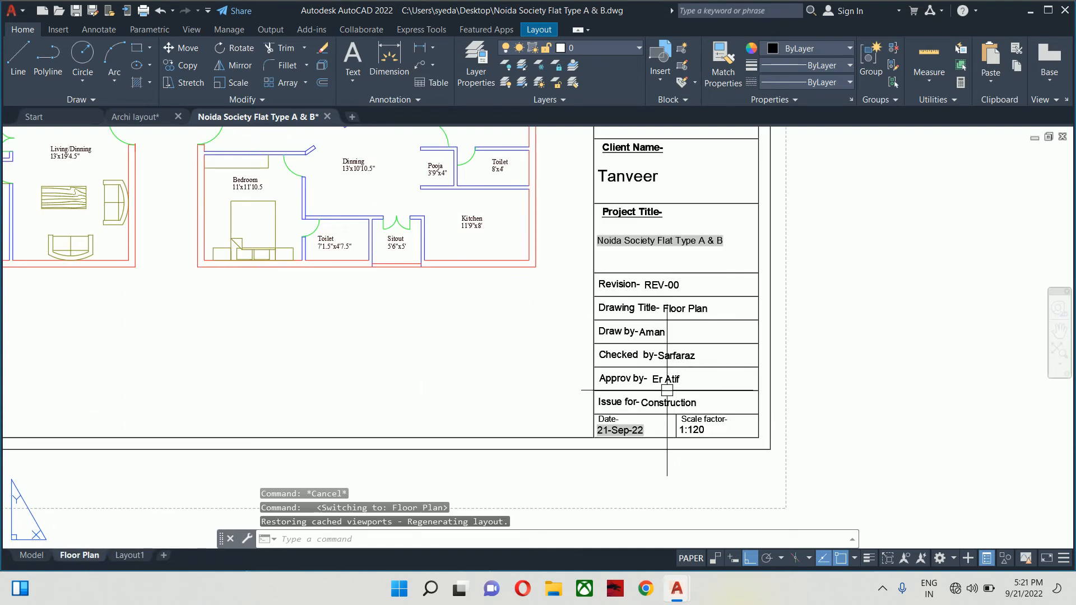
{"action": "scroll", "coordinate": [667, 391], "scroll_direction": "down", "scroll_amount": 4}
{"action": "right_click", "coordinate": [77, 557]}
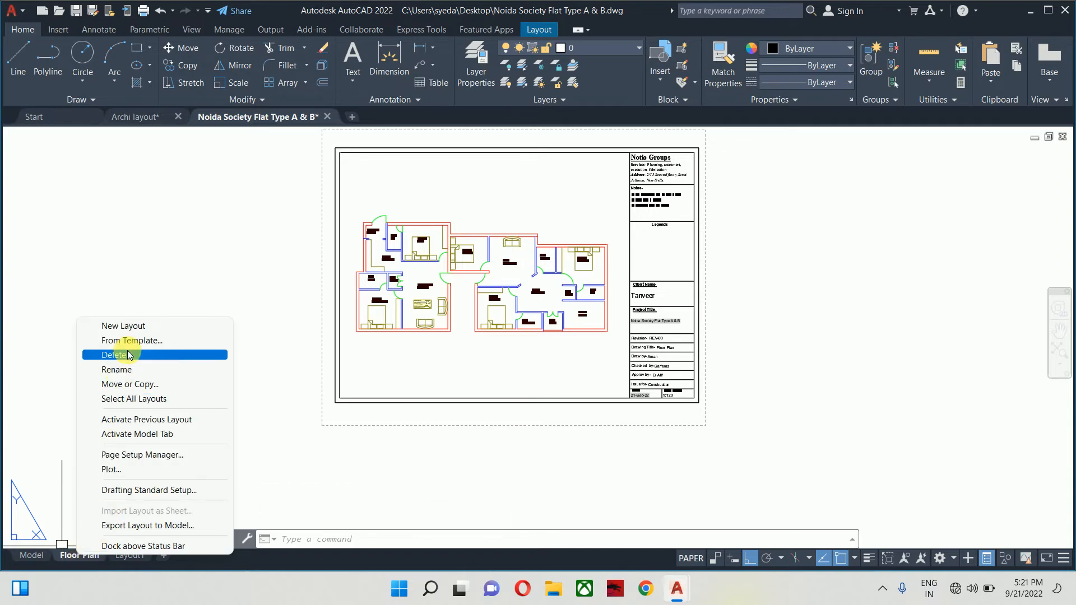
{"action": "left_click", "coordinate": [154, 385]}
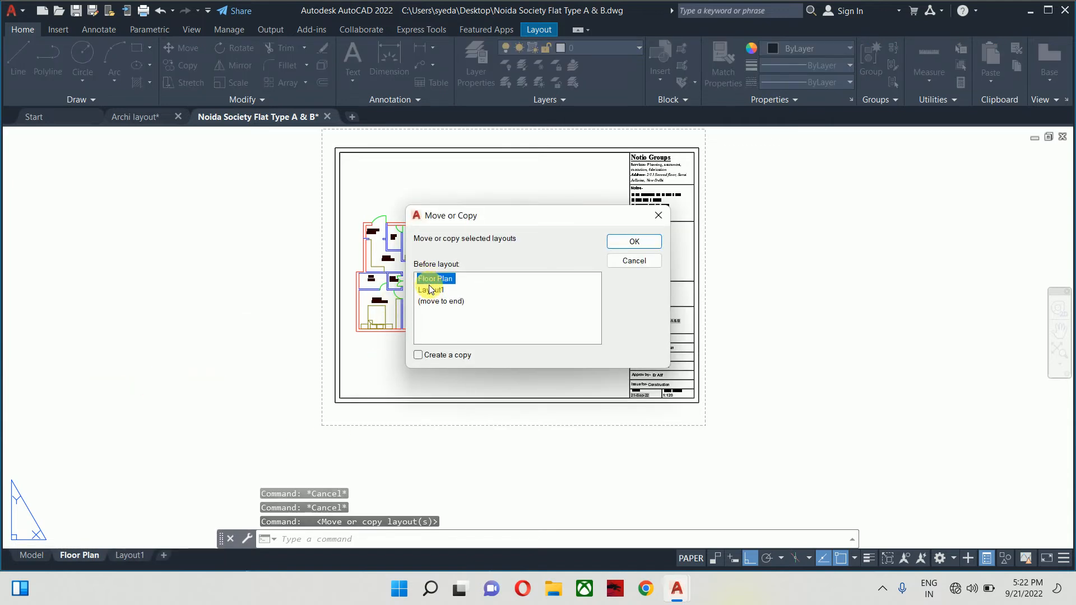
{"action": "left_click", "coordinate": [419, 355]}
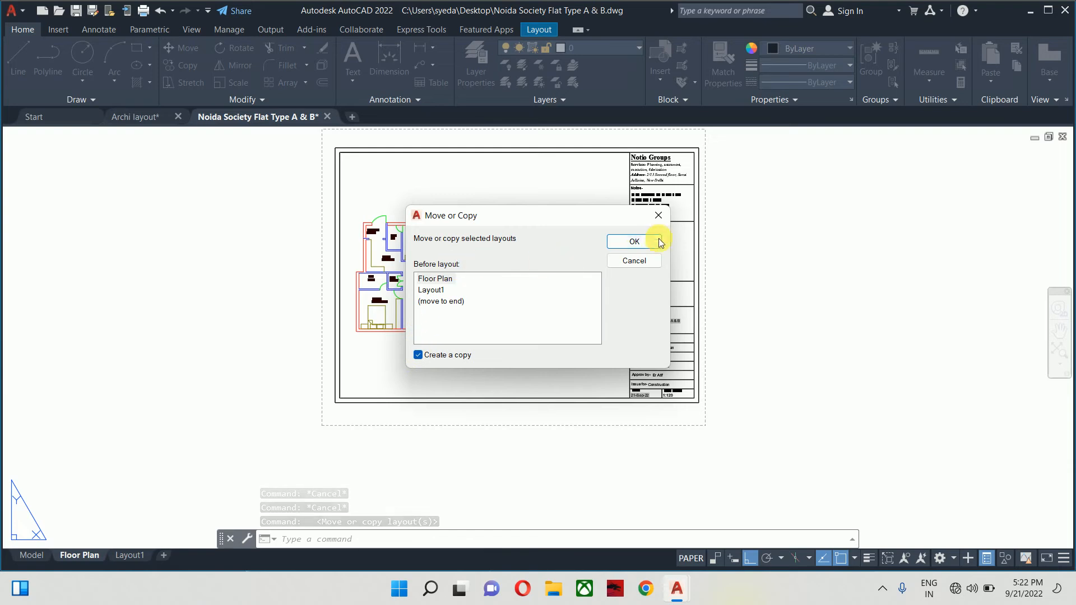
{"action": "left_click", "coordinate": [638, 240]}
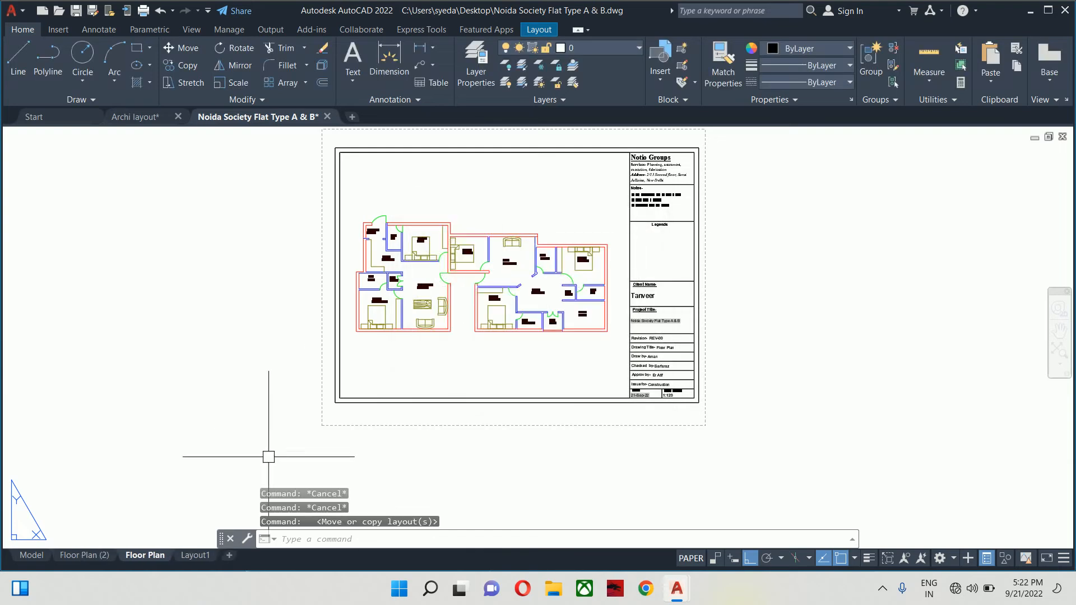
- Delete the unneeded Layout1 sheet
{"action": "right_click", "coordinate": [192, 555]}
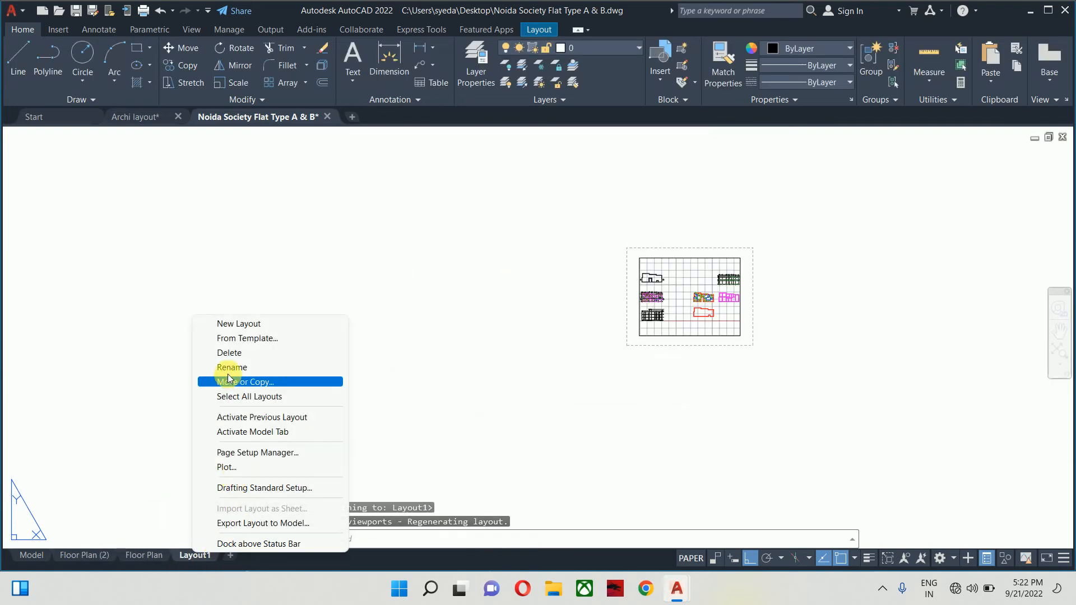
{"action": "left_click", "coordinate": [235, 353]}
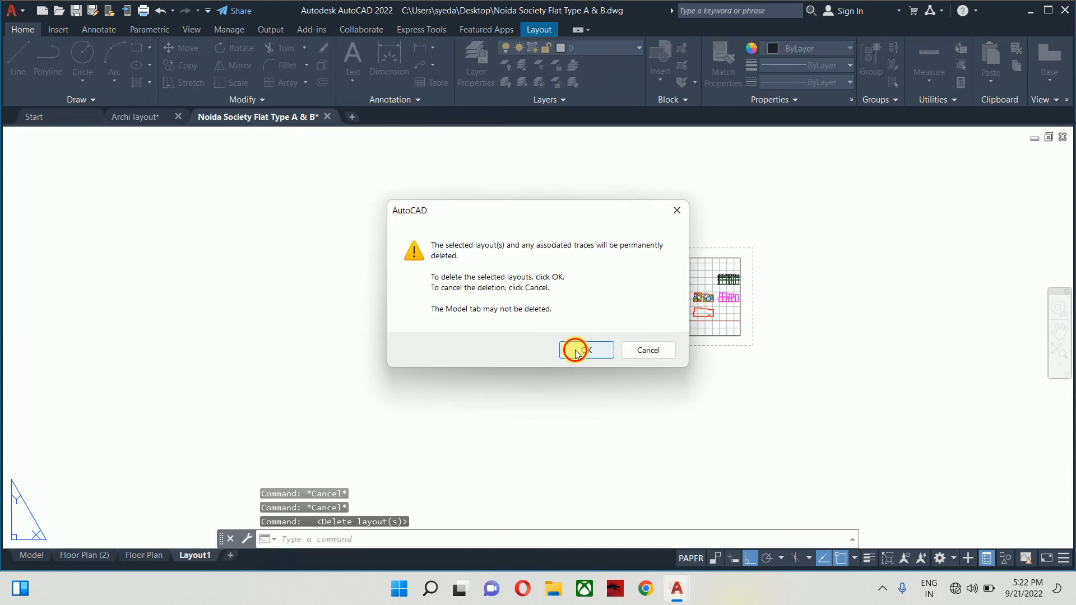
{"action": "left_click", "coordinate": [577, 352]}
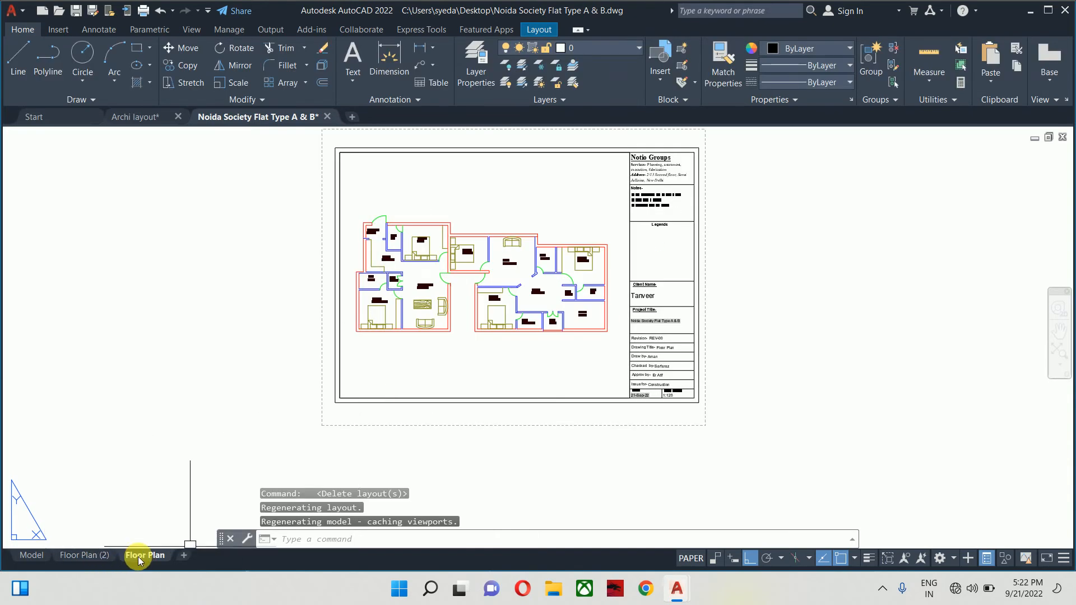
- Rename the Floor Plan (2) sheet to 'Footing Layout'
{"action": "left_click", "coordinate": [103, 556]}
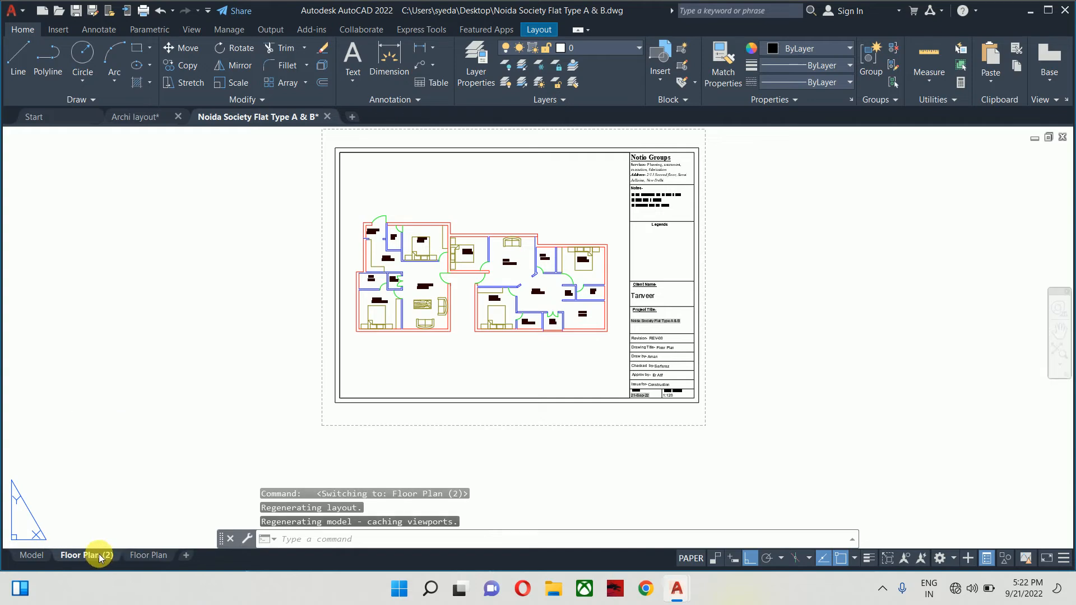
{"action": "right_click", "coordinate": [77, 556]}
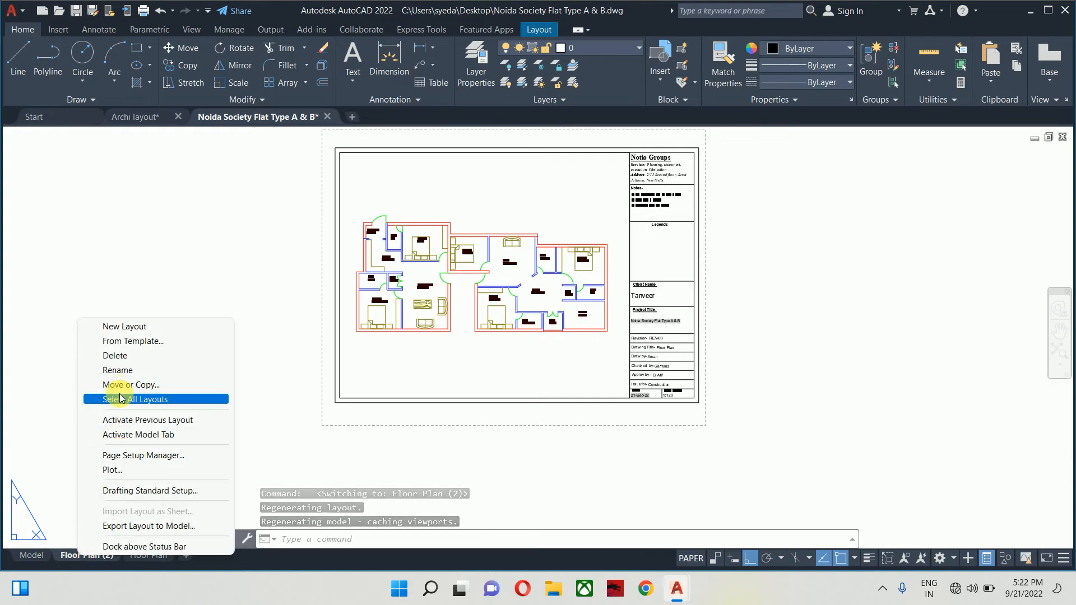
{"action": "left_click", "coordinate": [120, 372]}
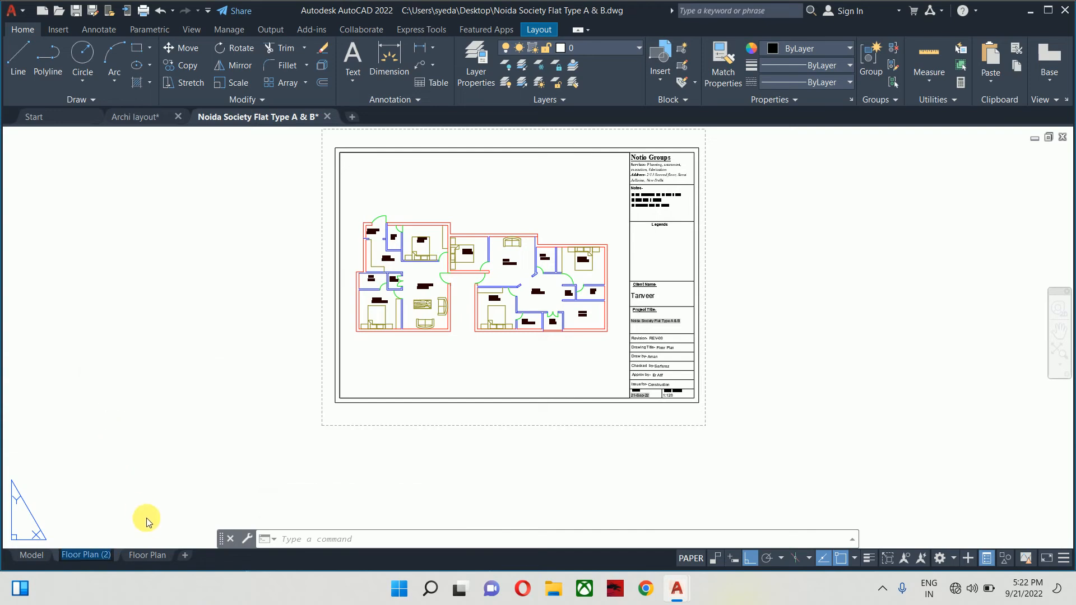
{"action": "type", "text": "Foo"}
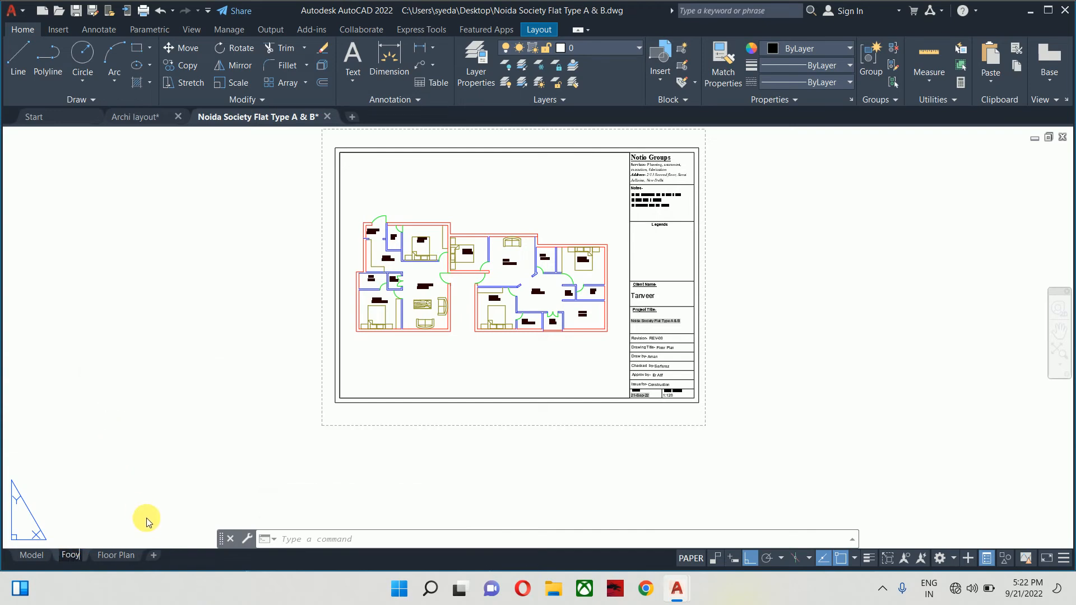
{"action": "type", "text": "ting"}
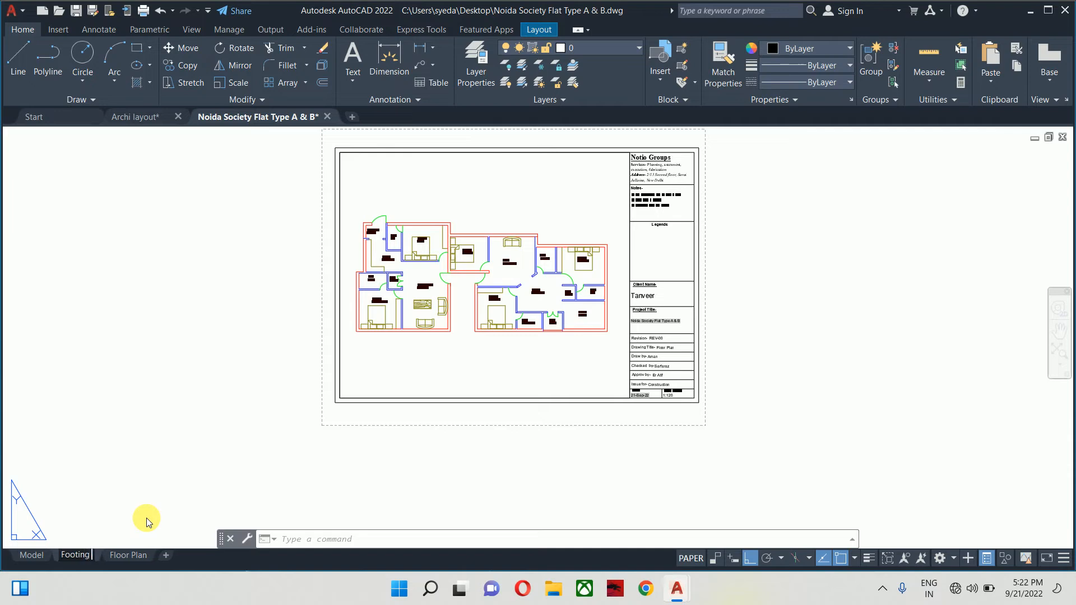
{"action": "type", "text": " Layout"}
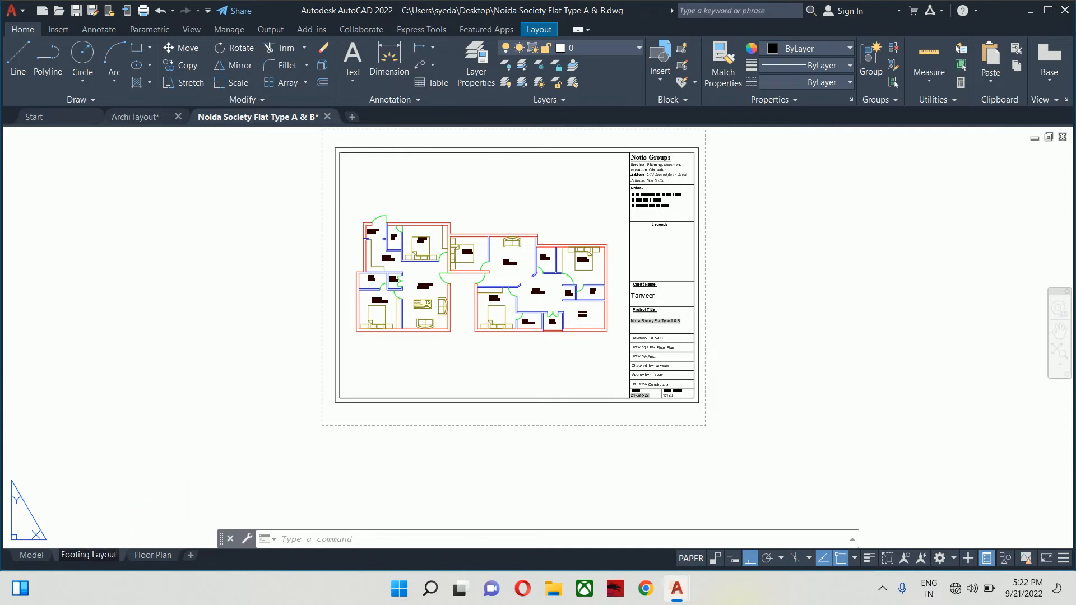
{"action": "left_click", "coordinate": [180, 490]}
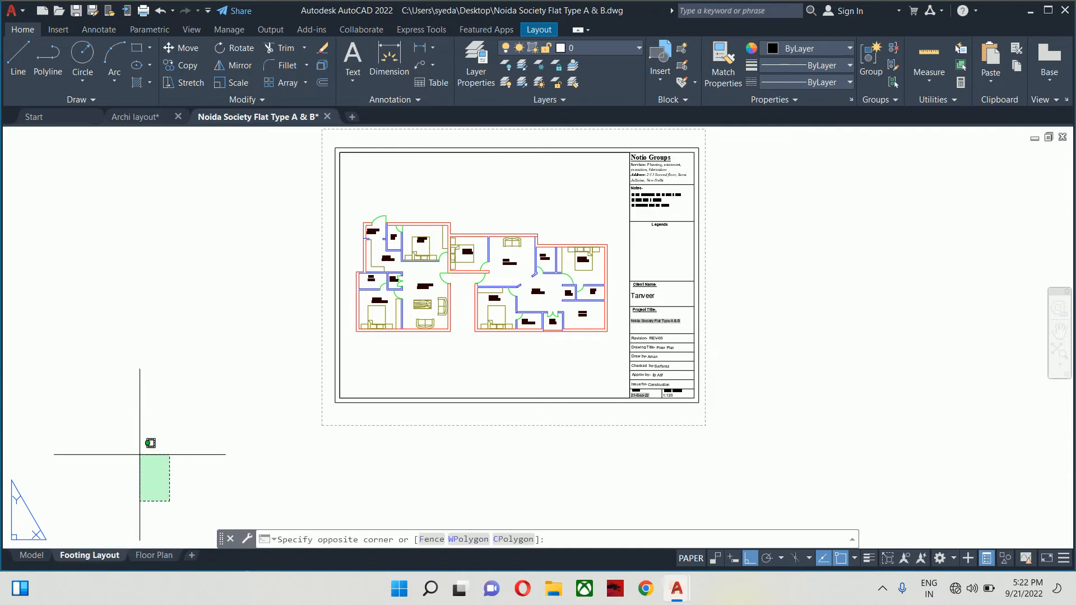
- Change the title block's DRAWINGTITLE from 'Floor Plan' to 'Footing Layout' in the attribute editor
{"action": "scroll", "coordinate": [675, 372], "scroll_direction": "up", "scroll_amount": 5}
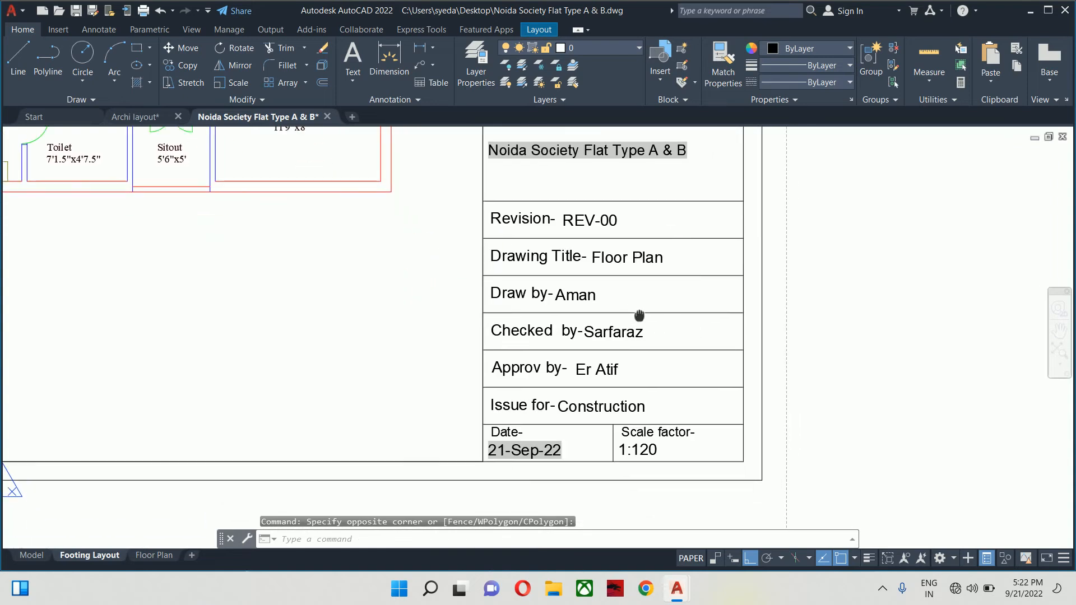
{"action": "left_click", "coordinate": [610, 253]}
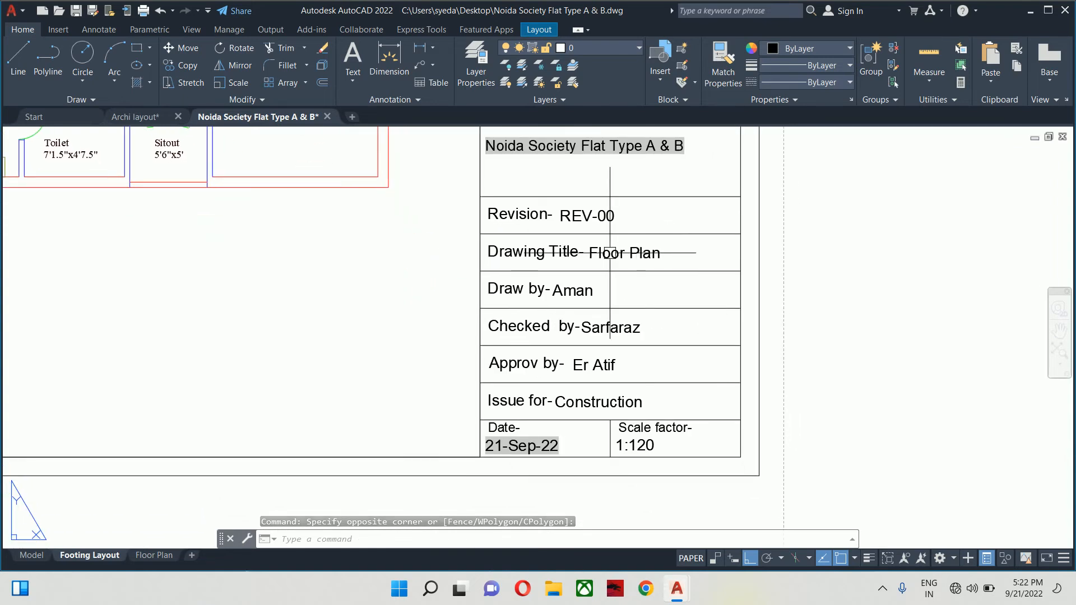
{"action": "double_click", "coordinate": [610, 253]}
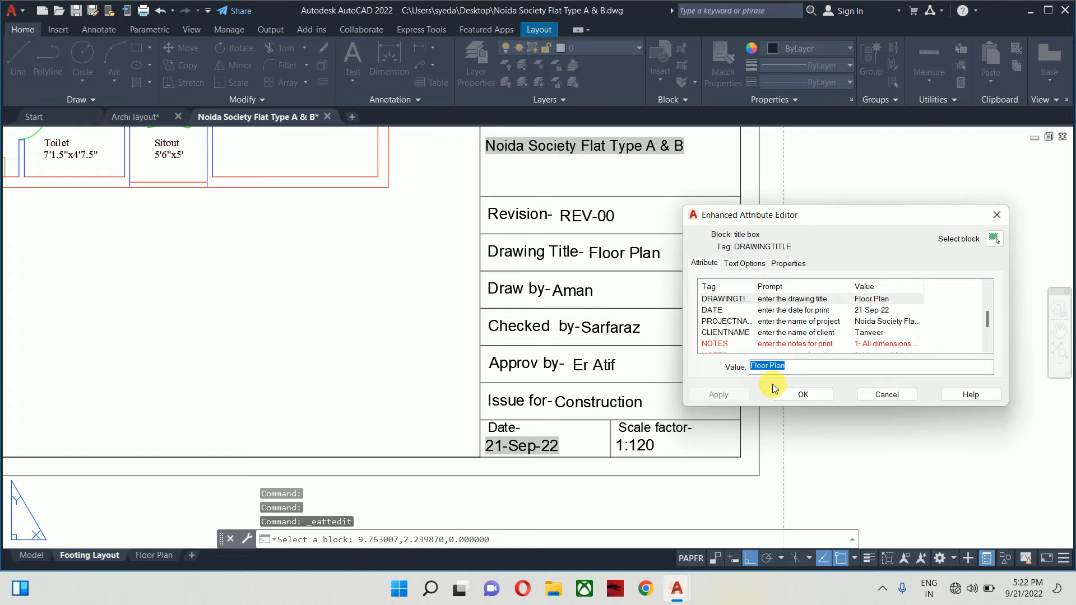
{"action": "left_click_drag", "start_coordinate": [793, 372], "coordinate": [760, 375]}
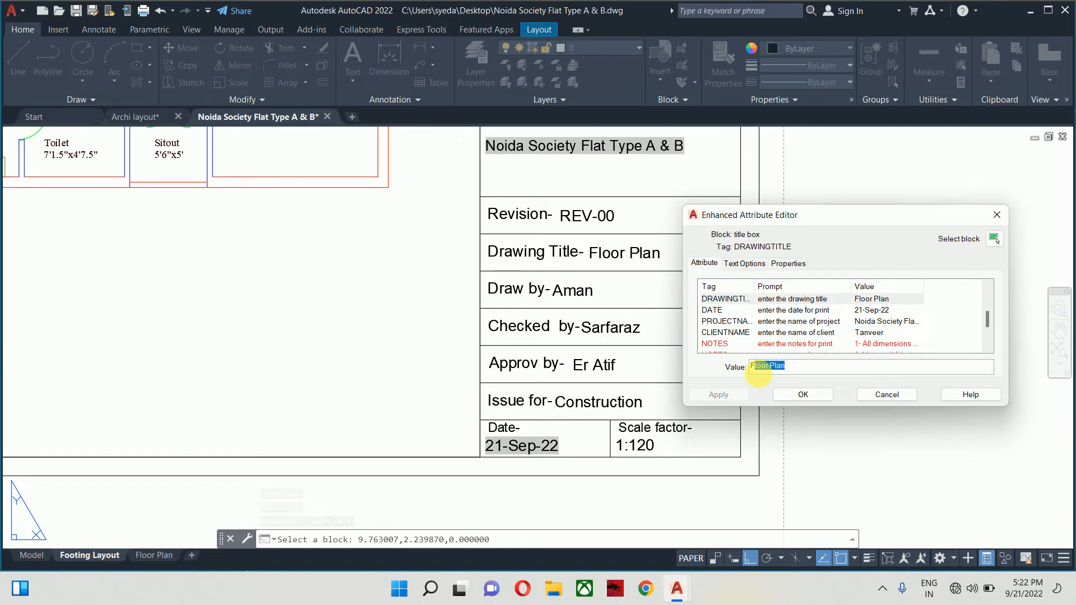
{"action": "type", "text": "Footing"}
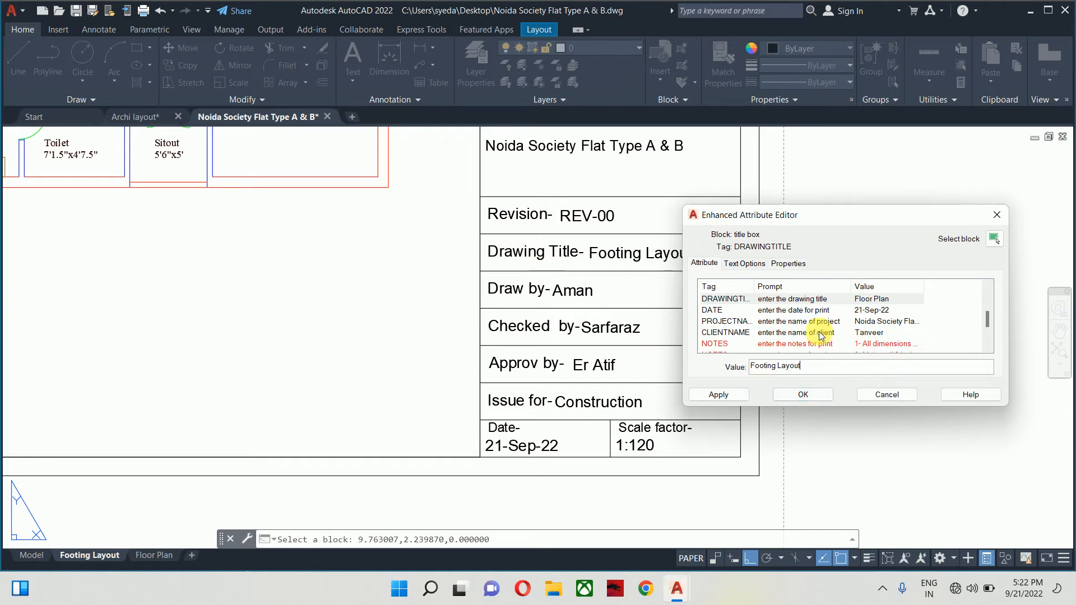
{"action": "left_click", "coordinate": [725, 394]}
{"action": "left_click", "coordinate": [792, 397]}
- Activate the sheet's viewport and centre the footing plan within it
{"action": "scroll", "coordinate": [793, 397], "scroll_direction": "down", "scroll_amount": 6}
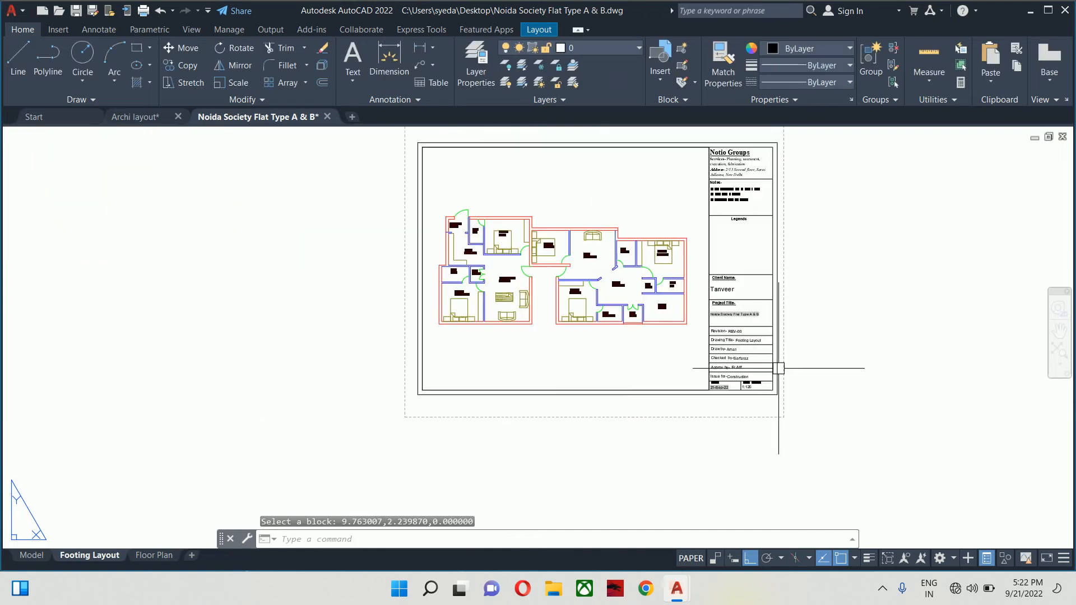
{"action": "scroll", "coordinate": [729, 179], "scroll_direction": "up", "scroll_amount": 8}
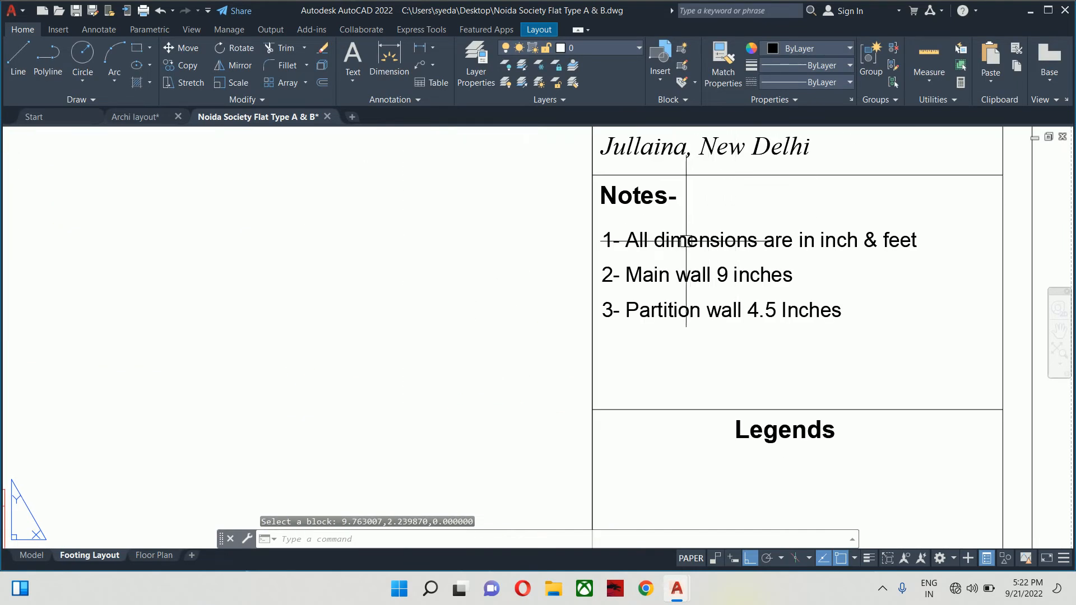
{"action": "scroll", "coordinate": [819, 267], "scroll_direction": "down", "scroll_amount": 7}
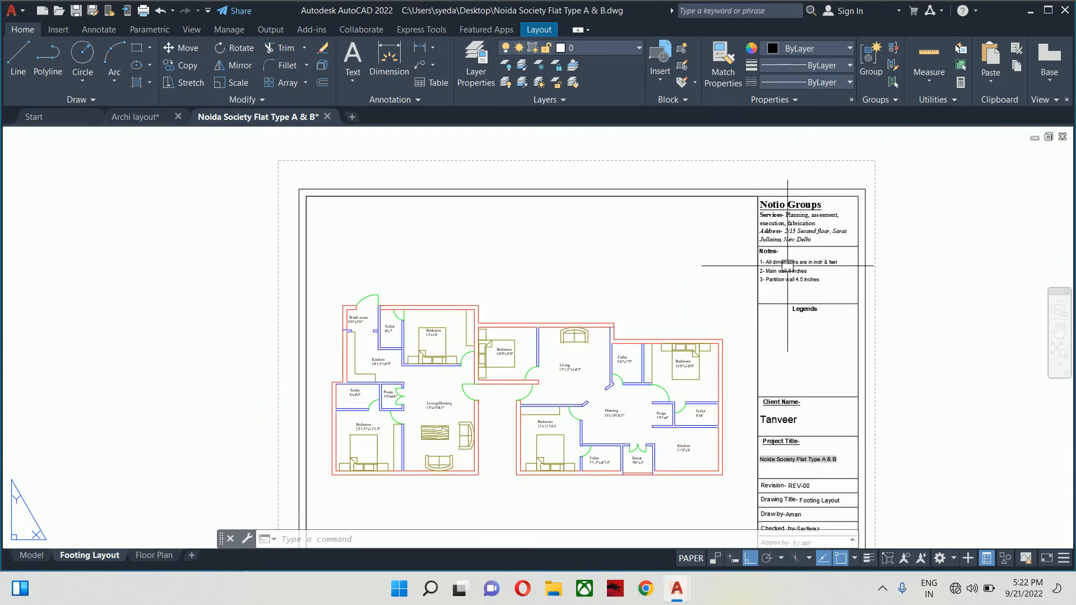
{"action": "scroll", "coordinate": [803, 265], "scroll_direction": "up", "scroll_amount": 4}
{"action": "scroll", "coordinate": [785, 297], "scroll_direction": "down", "scroll_amount": 8}
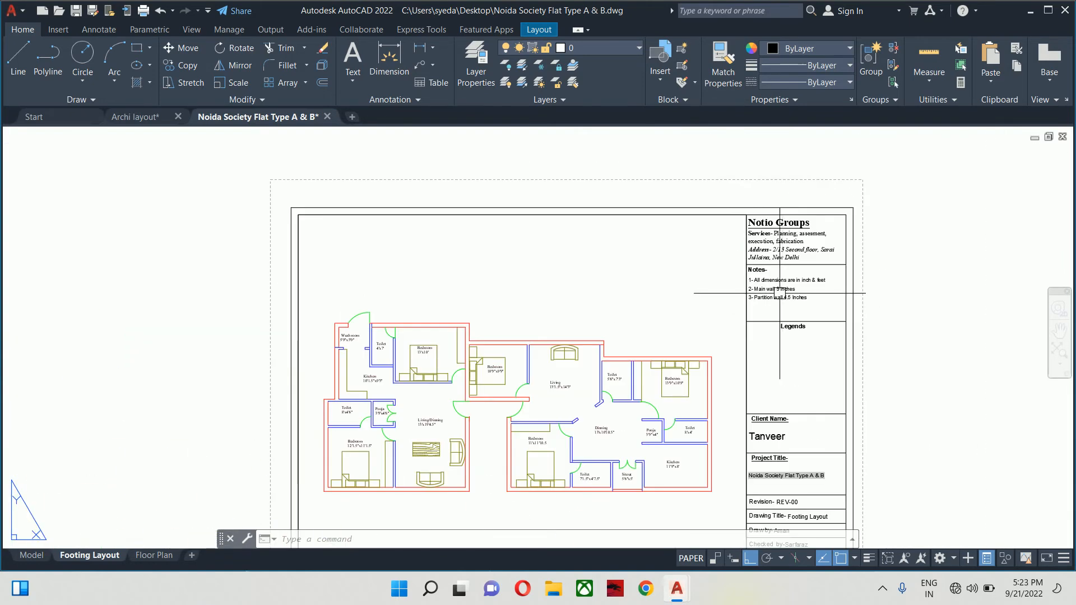
{"action": "scroll", "coordinate": [468, 268], "scroll_direction": "up", "scroll_amount": 3}
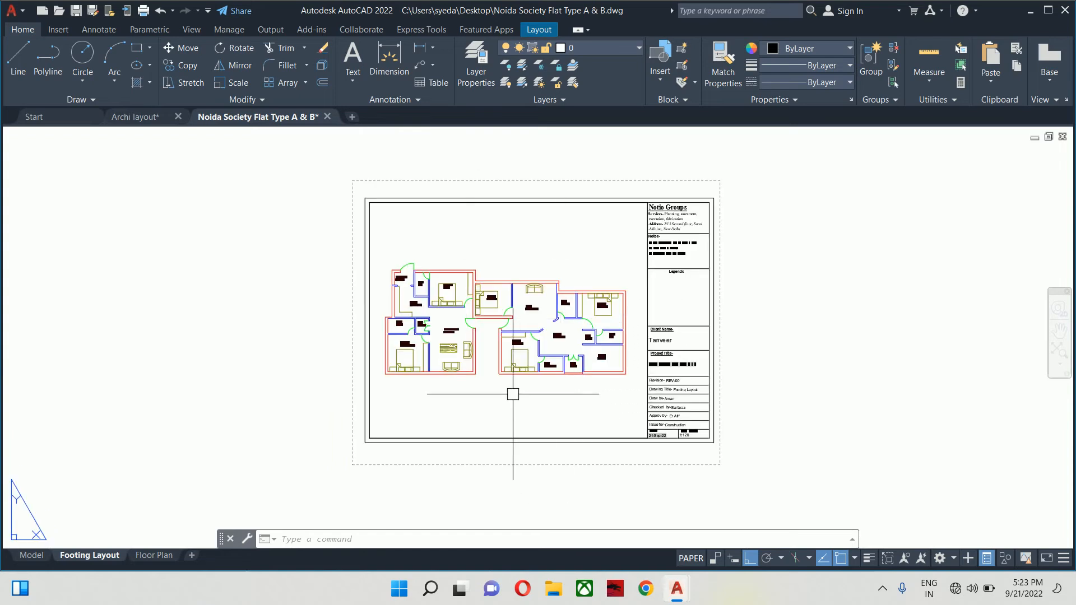
{"action": "scroll", "coordinate": [424, 309], "scroll_direction": "up", "scroll_amount": 2}
{"action": "scroll", "coordinate": [423, 288], "scroll_direction": "down", "scroll_amount": 4}
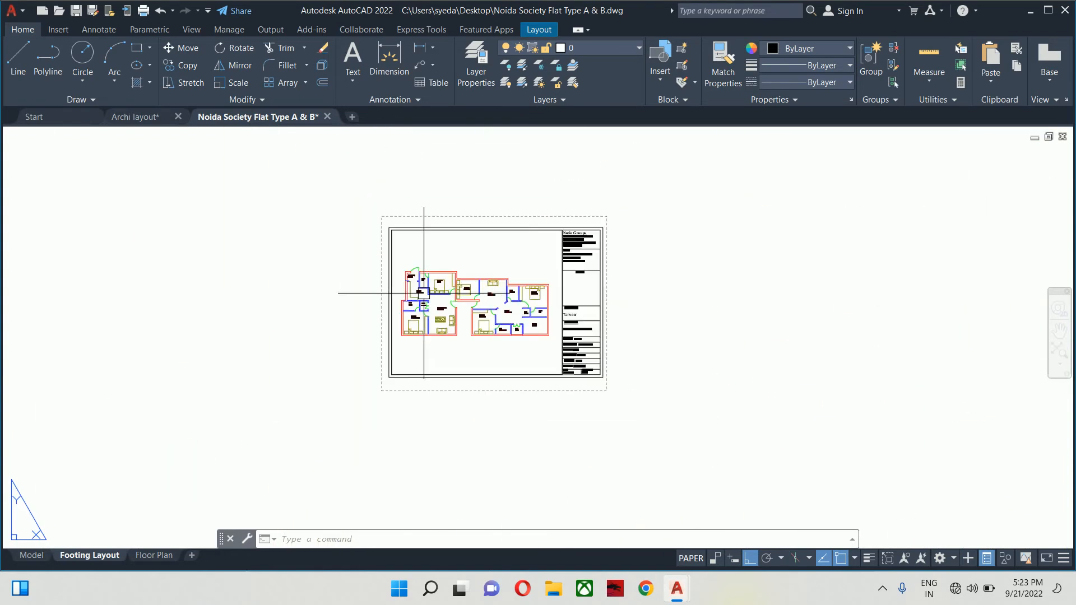
{"action": "scroll", "coordinate": [449, 314], "scroll_direction": "up", "scroll_amount": 6}
{"action": "scroll", "coordinate": [447, 312], "scroll_direction": "down", "scroll_amount": 6}
{"action": "scroll", "coordinate": [444, 302], "scroll_direction": "up", "scroll_amount": 2}
{"action": "scroll", "coordinate": [445, 302], "scroll_direction": "up", "scroll_amount": 2}
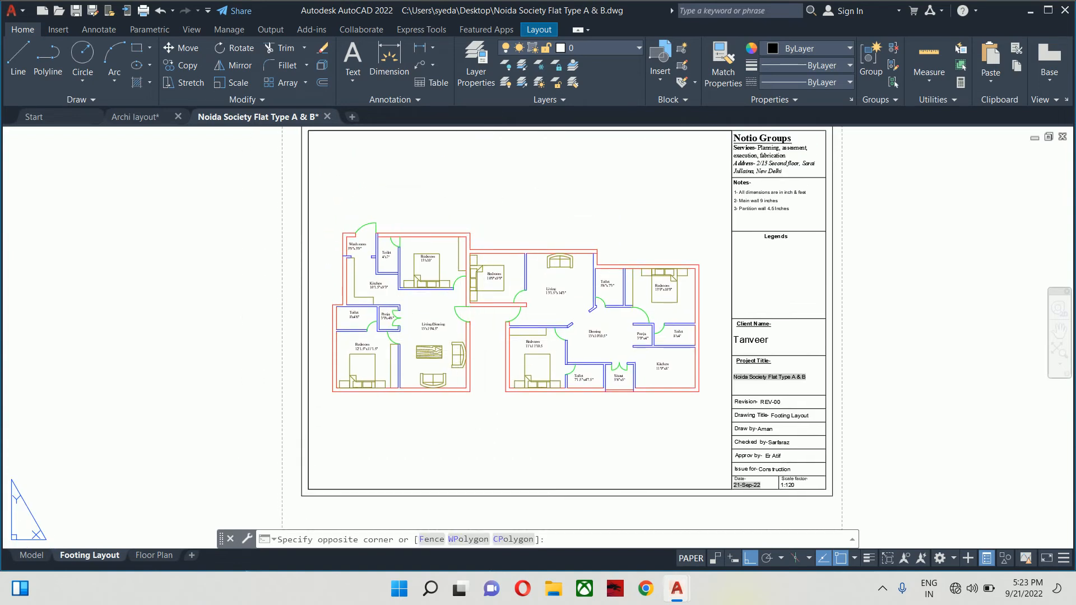
{"action": "double_click", "coordinate": [485, 211]}
{"action": "scroll", "coordinate": [499, 226], "scroll_direction": "down", "scroll_amount": 6}
{"action": "scroll", "coordinate": [581, 186], "scroll_direction": "up", "scroll_amount": 6}
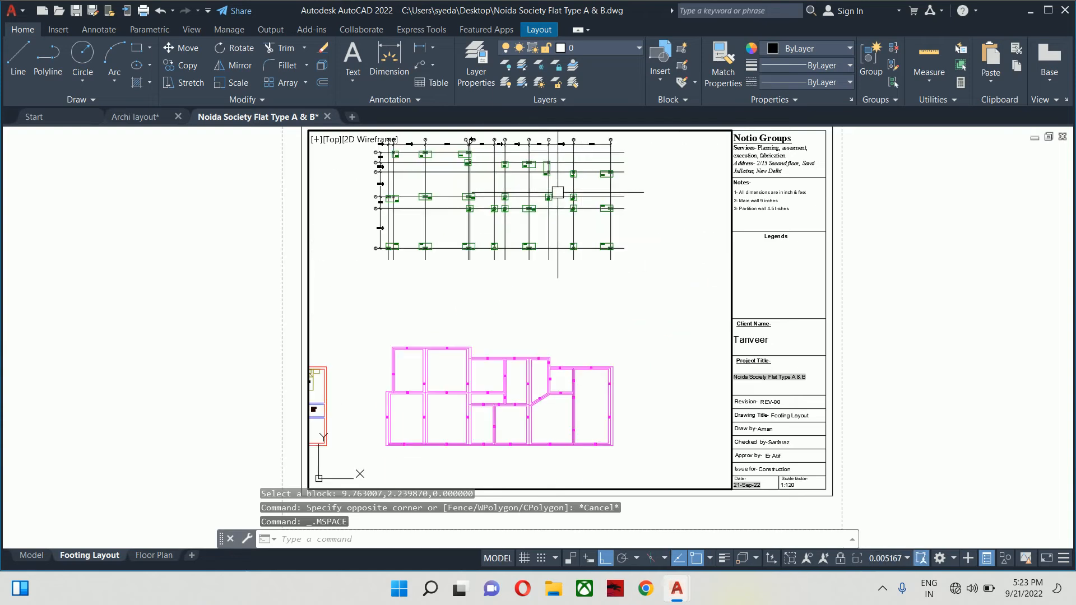
{"action": "middle_click_drag", "start_coordinate": [557, 194], "coordinate": [573, 277]}
{"action": "scroll", "coordinate": [543, 298], "scroll_direction": "up", "scroll_amount": 2}
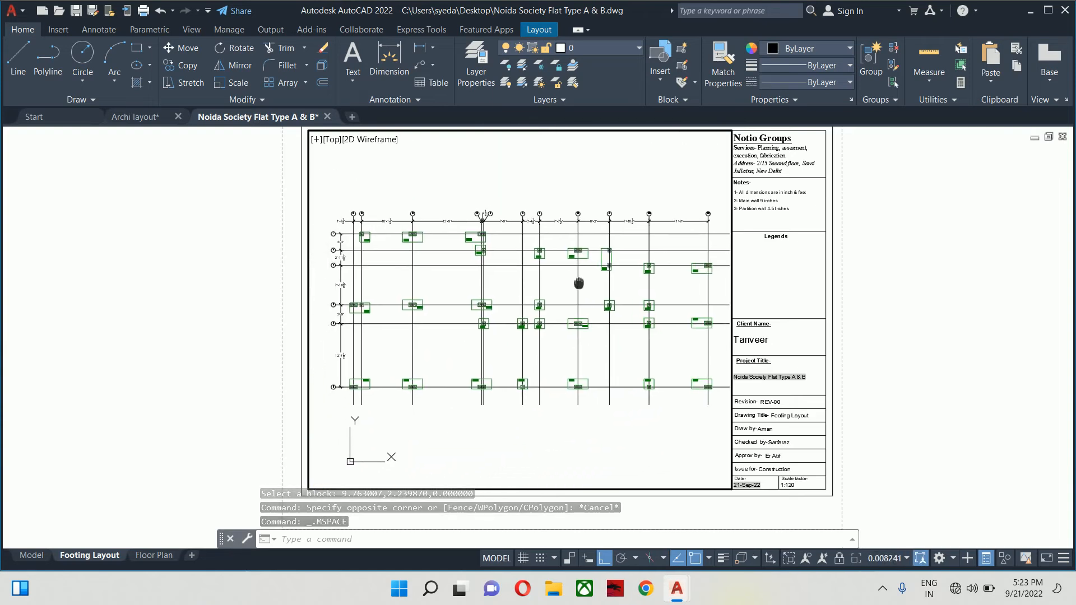
- Set the viewport scale to 1:120, nudge the plan, and return to paper space
{"action": "left_click", "coordinate": [897, 559]}
{"action": "left_click", "coordinate": [870, 338]}
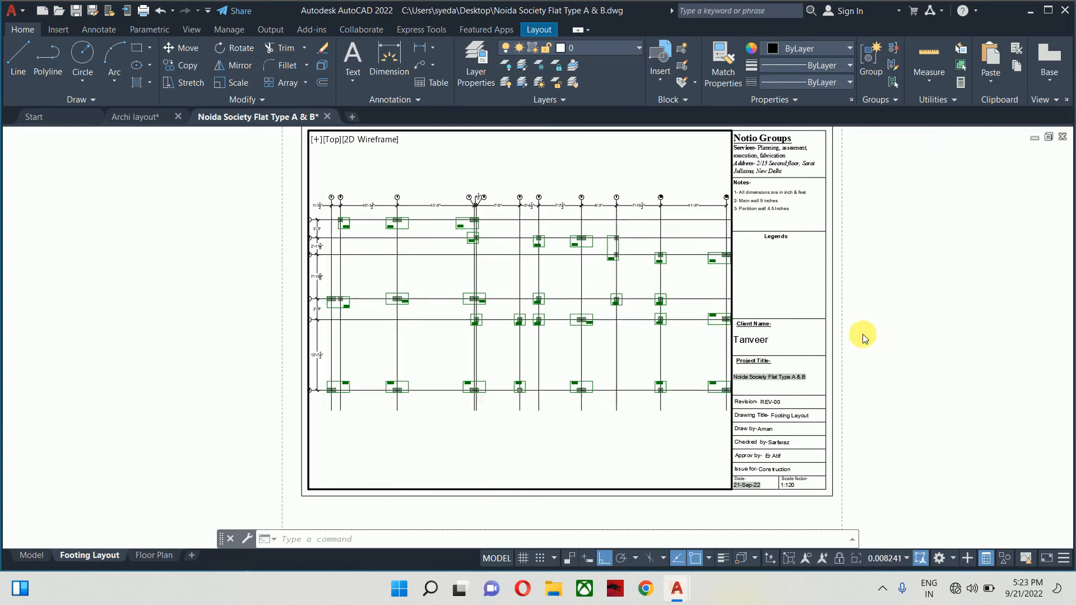
{"action": "left_click", "coordinate": [907, 558]}
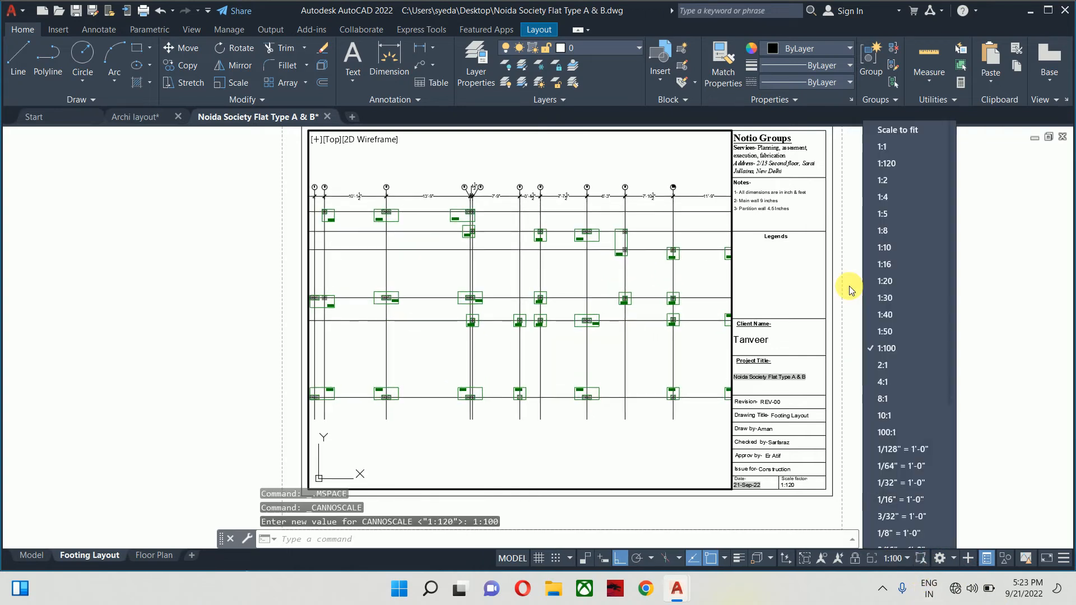
{"action": "left_click", "coordinate": [872, 161]}
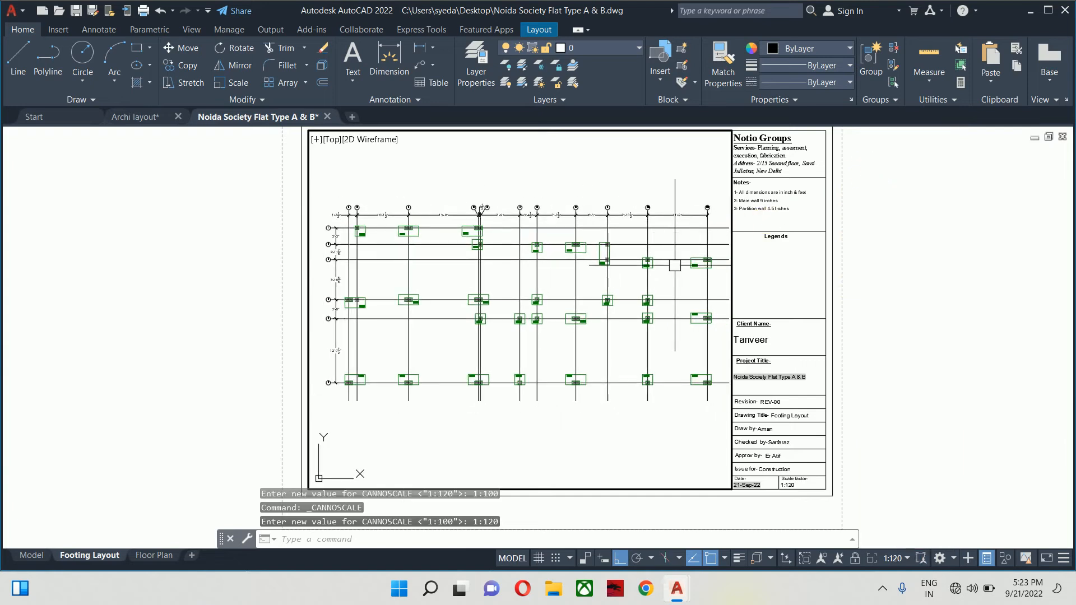
{"action": "middle_click_drag", "start_coordinate": [630, 336], "coordinate": [627, 341]}
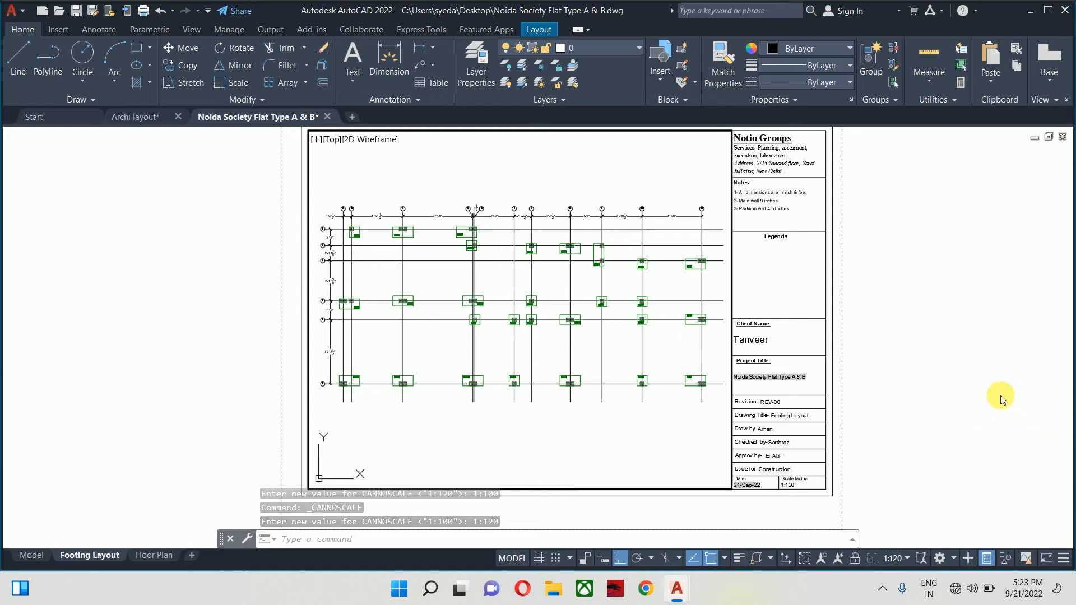
{"action": "double_click", "coordinate": [953, 388]}
- Enter the new drafter's name as the title block's Draw by value
{"action": "middle_click_drag", "start_coordinate": [928, 413], "coordinate": [780, 368]}
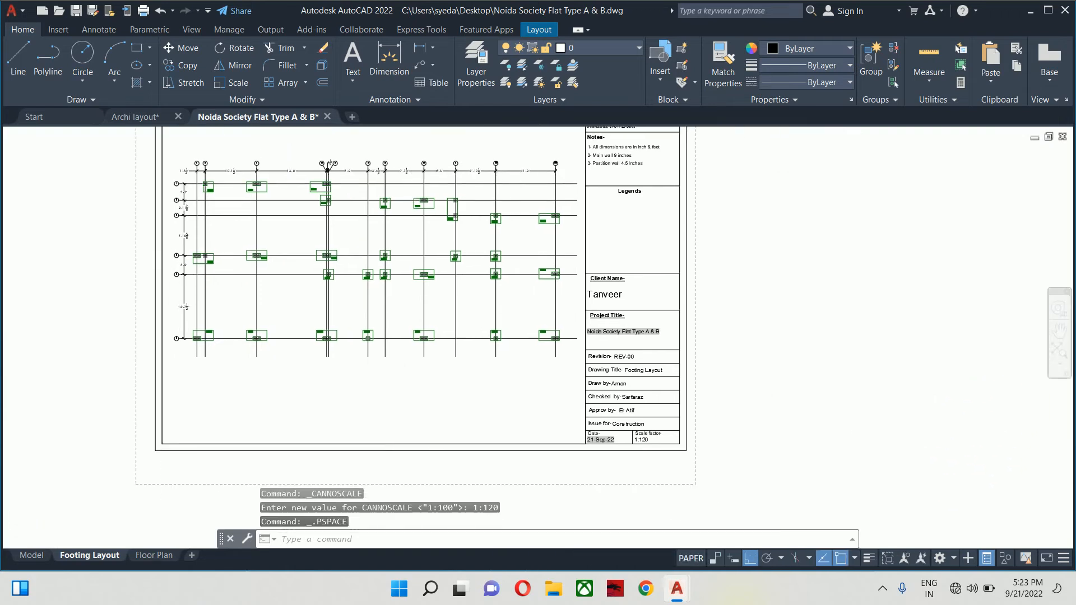
{"action": "scroll", "coordinate": [596, 445], "scroll_direction": "up", "scroll_amount": 6}
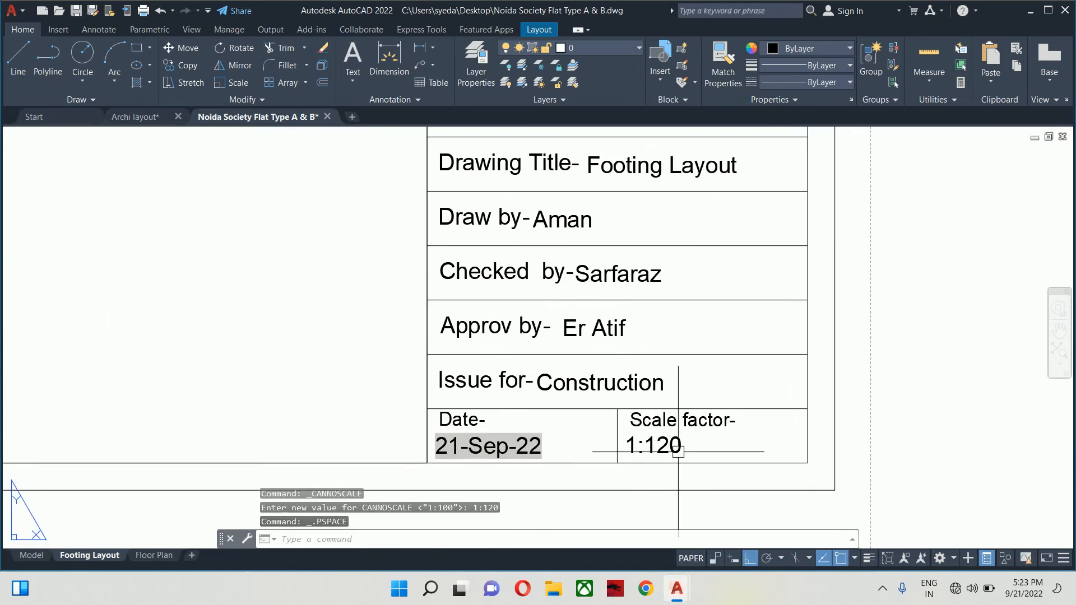
{"action": "middle_click_drag", "start_coordinate": [639, 370], "coordinate": [691, 456]}
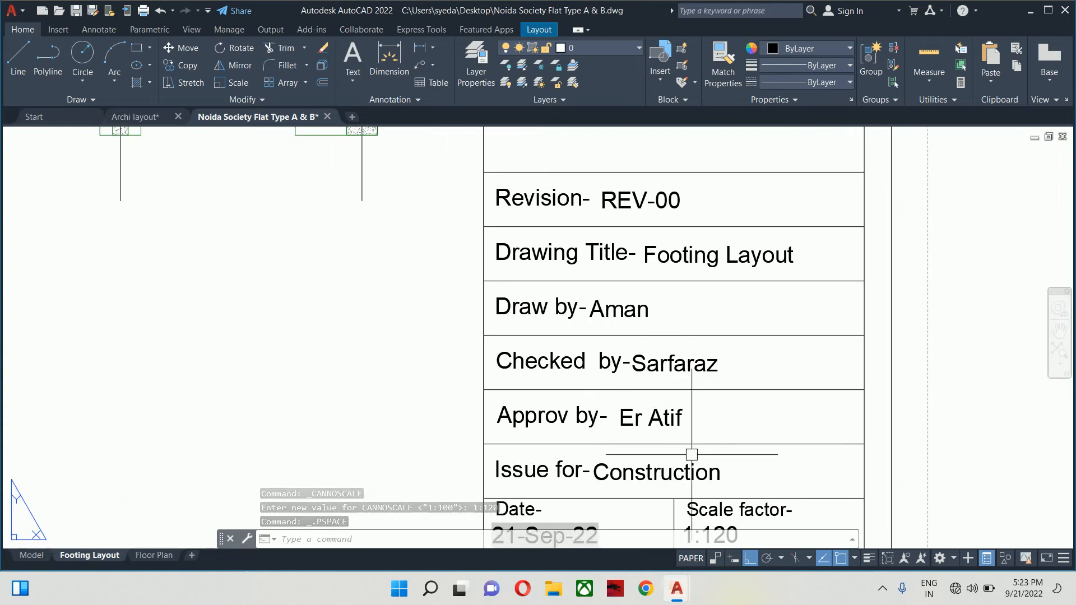
{"action": "double_click", "coordinate": [606, 296]}
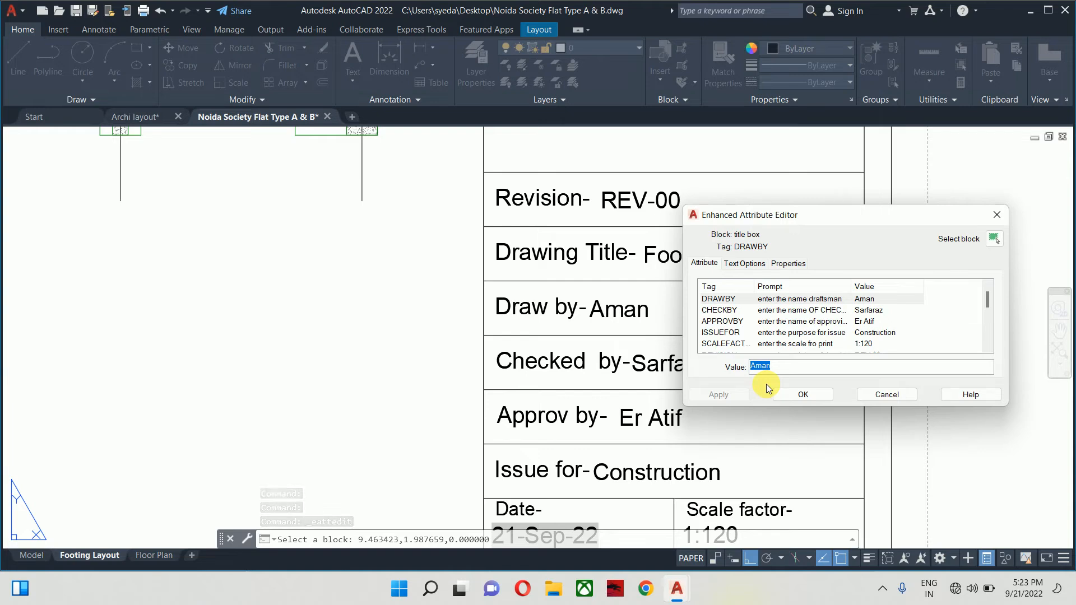
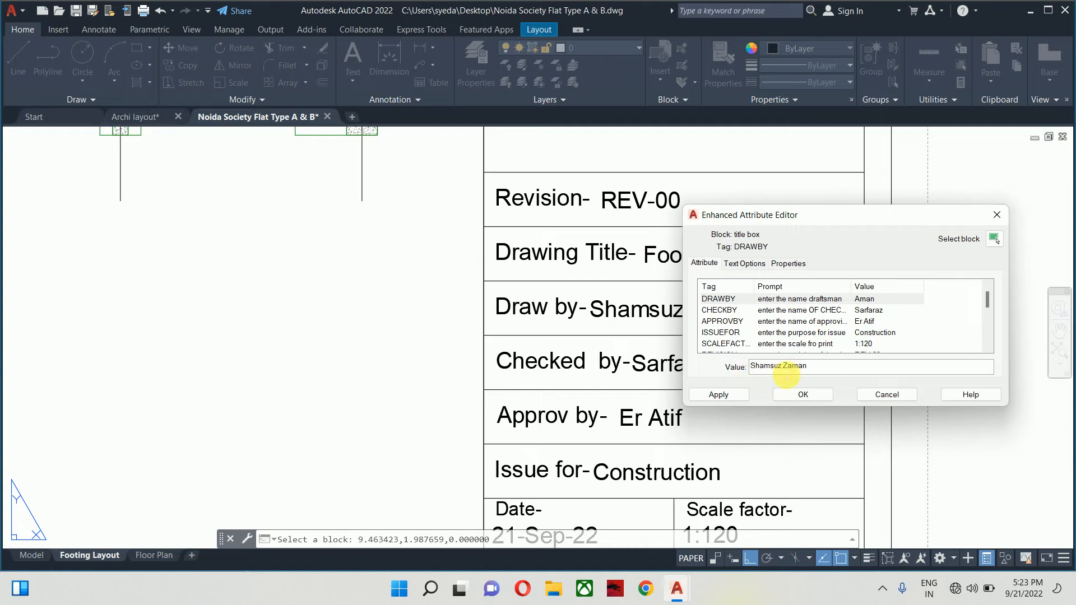
{"action": "left_click", "coordinate": [729, 395]}
{"action": "left_click", "coordinate": [808, 393]}
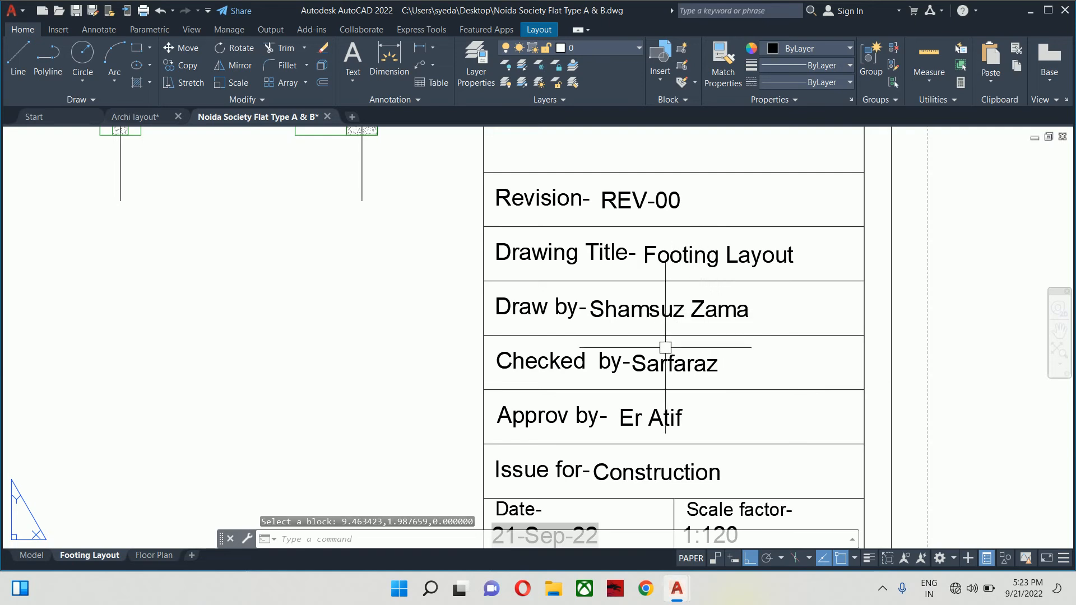
- Pan over the footing plan and title block to review the Notes and Legends boxes
{"action": "mouse_move", "coordinate": [674, 343]}
{"action": "middle_mouse_down"}
{"action": "mouse_move", "coordinate": [711, 359]}
{"action": "mouse_move", "coordinate": [725, 335]}
{"action": "mouse_move", "coordinate": [737, 381]}
{"action": "middle_mouse_up"}
{"action": "scroll", "coordinate": [725, 335], "scroll_direction": "down", "scroll_amount": 4}
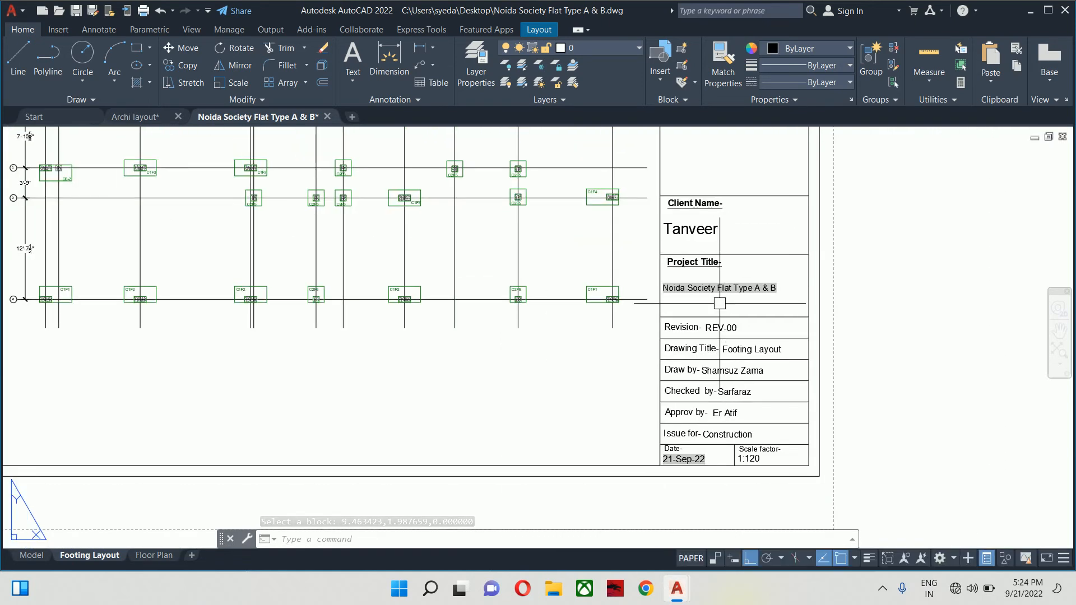
{"action": "mouse_move", "coordinate": [719, 304]}
{"action": "middle_mouse_down"}
{"action": "mouse_move", "coordinate": [716, 366]}
{"action": "mouse_move", "coordinate": [727, 372]}
{"action": "middle_mouse_up"}
{"action": "middle_click_drag", "start_coordinate": [734, 308], "coordinate": [749, 256]}
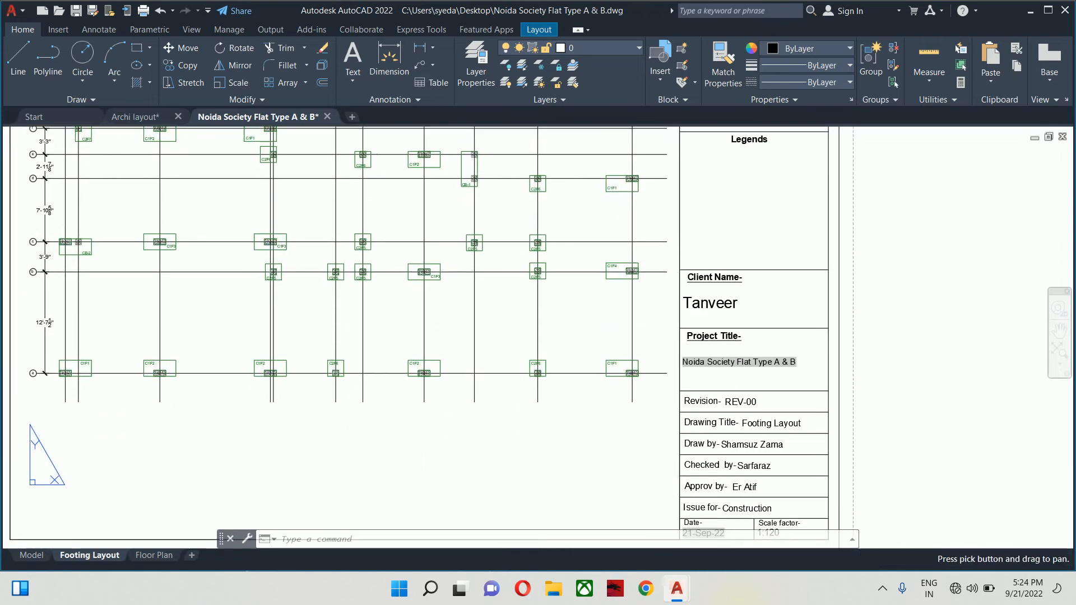
{"action": "scroll", "coordinate": [734, 336], "scroll_direction": "down", "scroll_amount": 2}
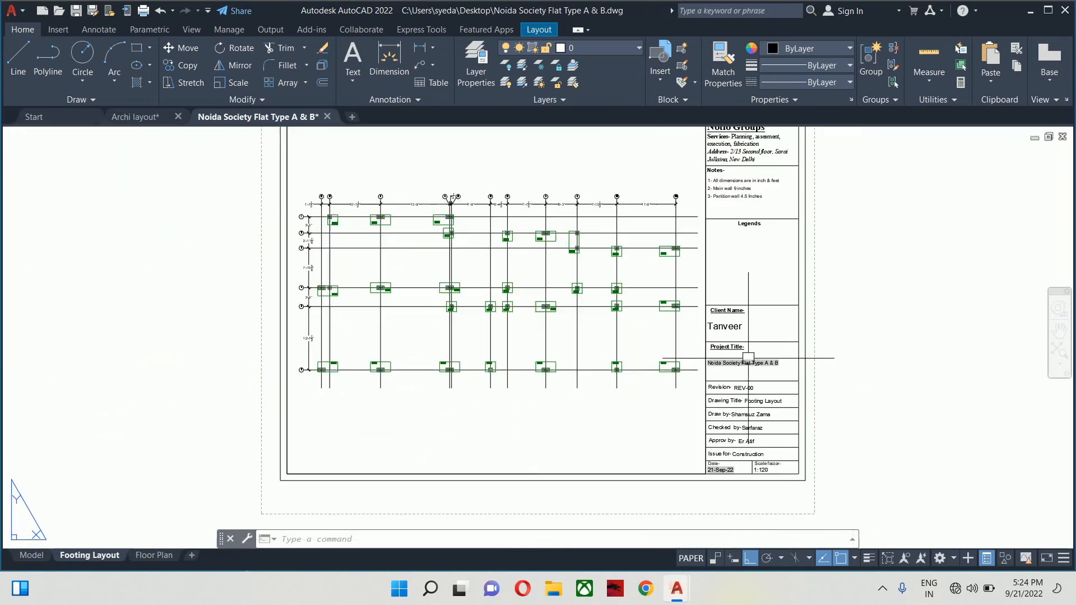
{"action": "scroll", "coordinate": [725, 303], "scroll_direction": "up", "scroll_amount": 7}
{"action": "middle_click_drag", "start_coordinate": [734, 372], "coordinate": [784, 261]}
- In the title block's attribute editor, change note 2 to read 'C1 Column is 450x230 mm'
{"action": "double_click", "coordinate": [788, 280]}
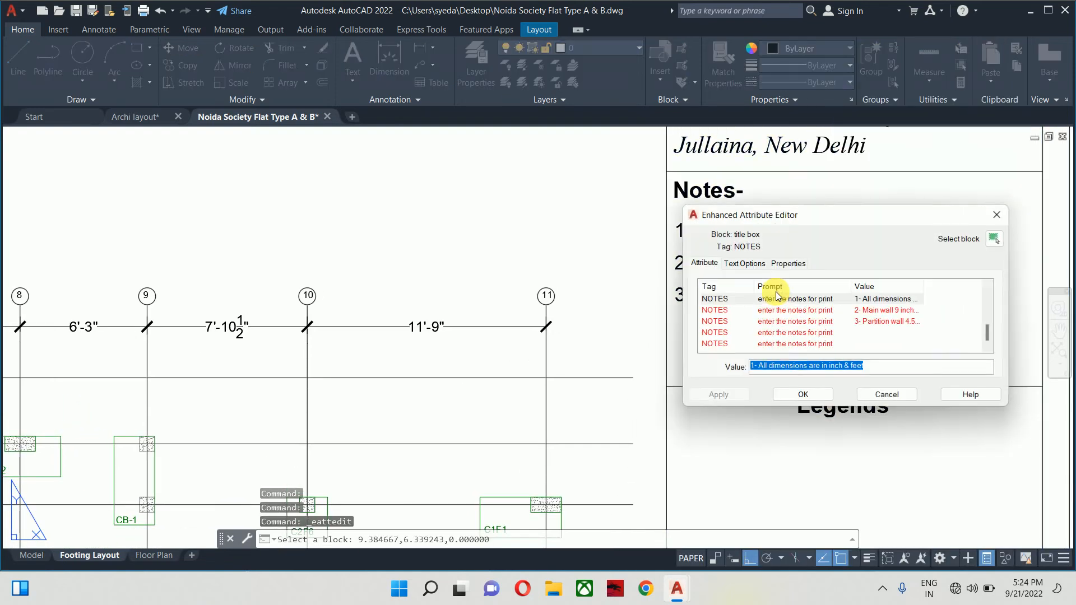
{"action": "left_click", "coordinate": [824, 310]}
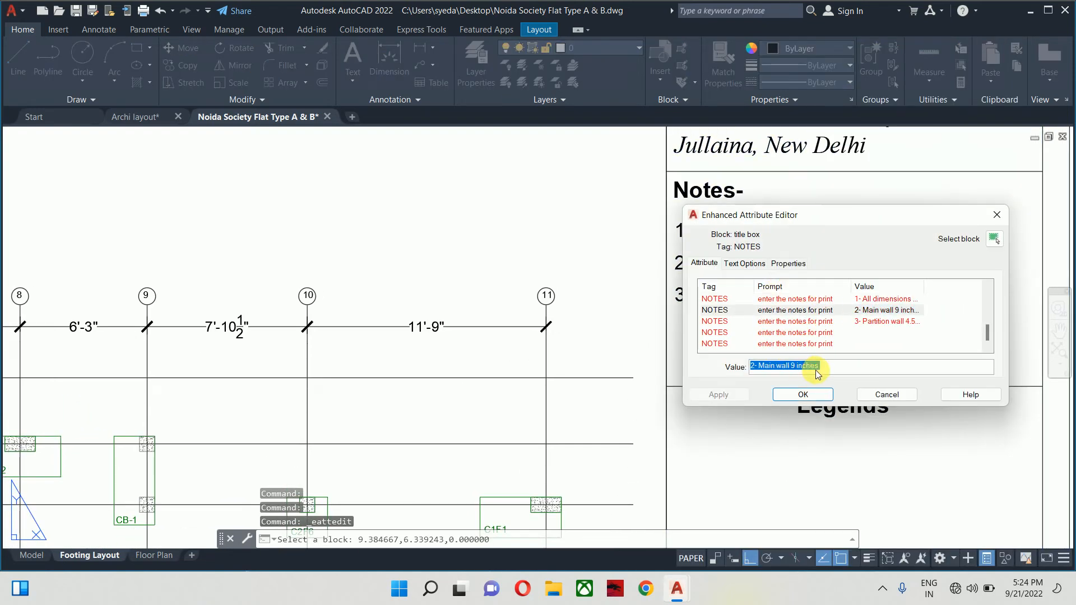
{"action": "left_click_drag", "start_coordinate": [829, 370], "coordinate": [768, 368]}
{"action": "type", "text": "C1 Column is"}
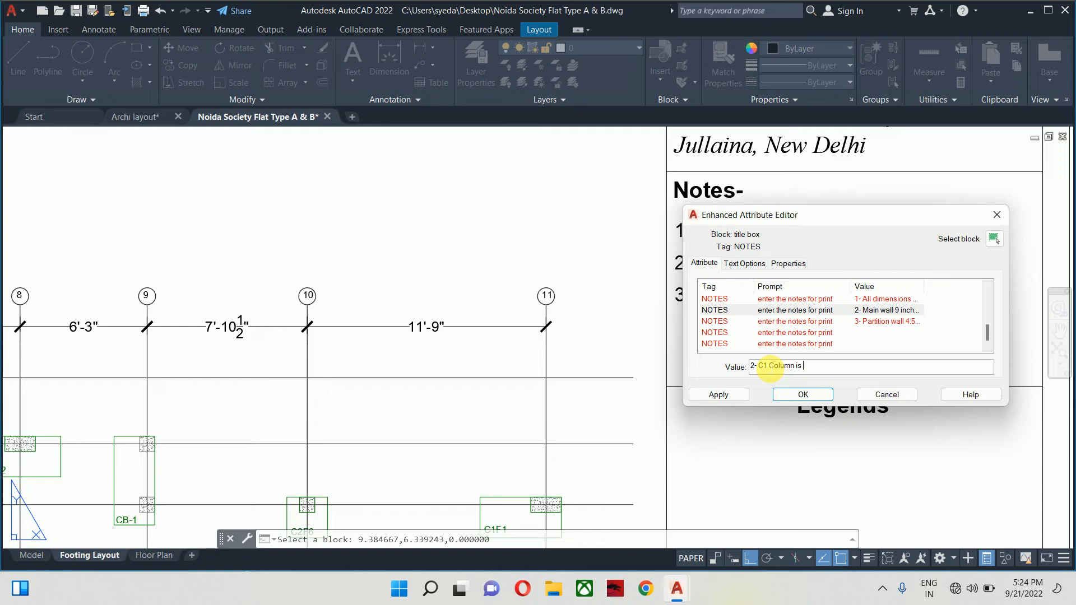
{"action": "type", "text": "450x230 "}
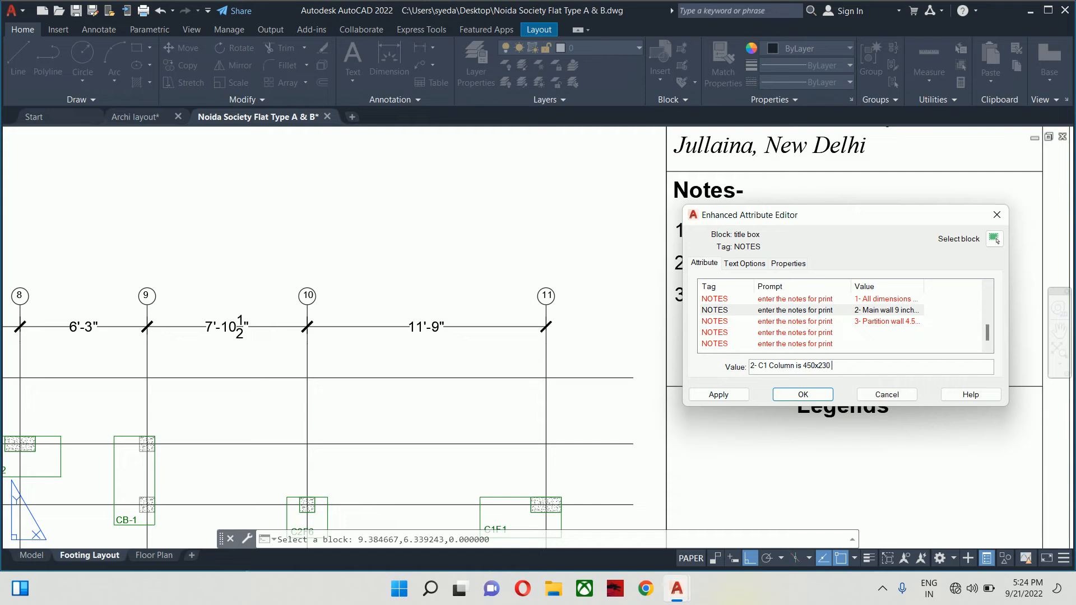
{"action": "type", "text": "mm"}
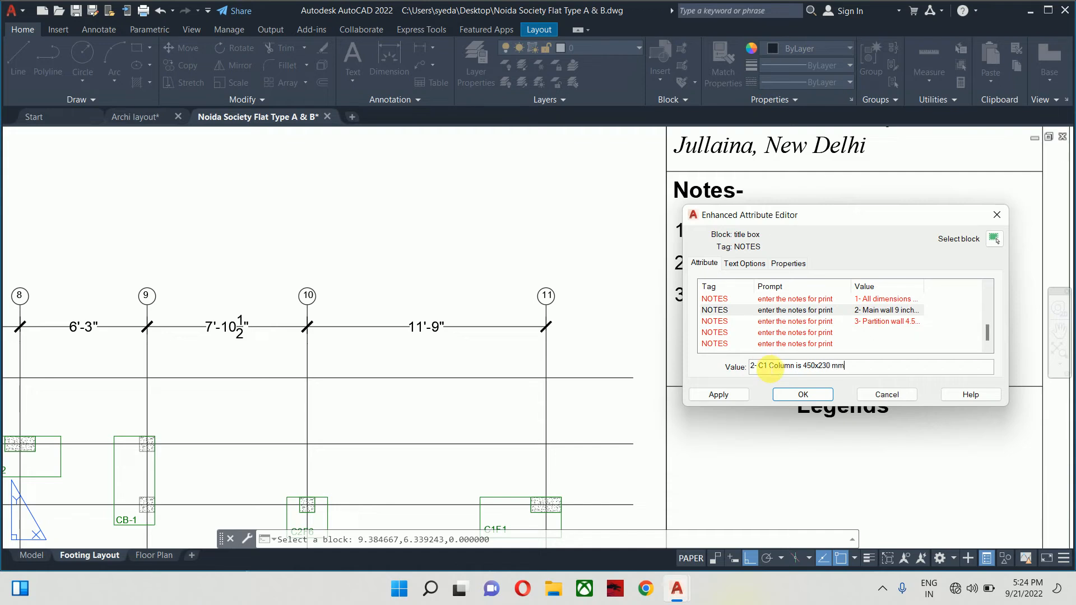
- Replace the partition wall wording in note 3 with 'C2 Column is 230x230'
{"action": "left_click", "coordinate": [766, 322]}
{"action": "left_click", "coordinate": [774, 367]}
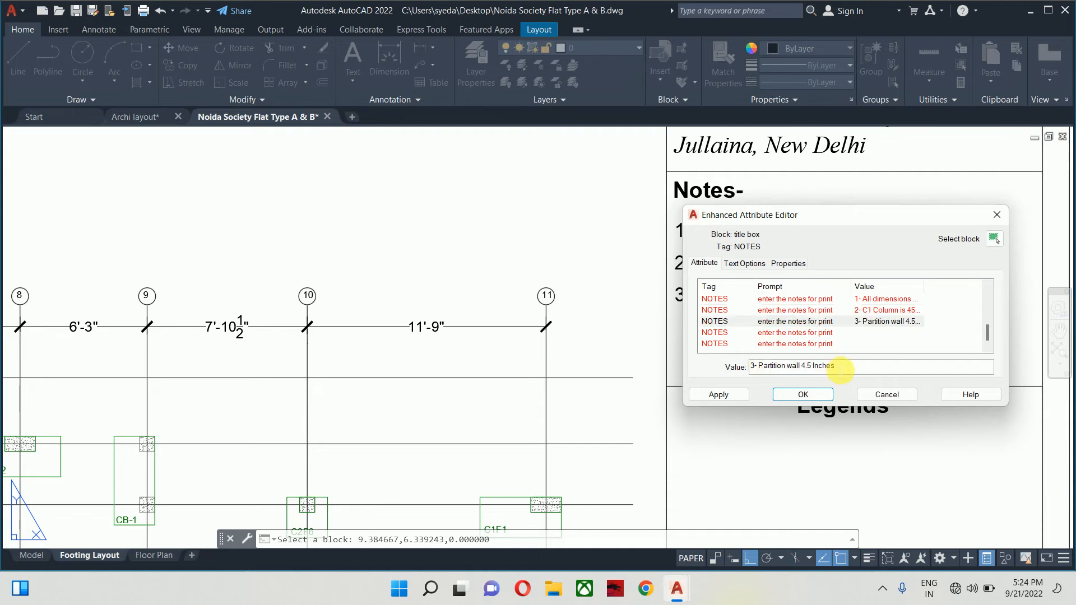
{"action": "left_click_drag", "start_coordinate": [838, 367], "coordinate": [761, 369]}
{"action": "type", "text": "C2 Column is"}
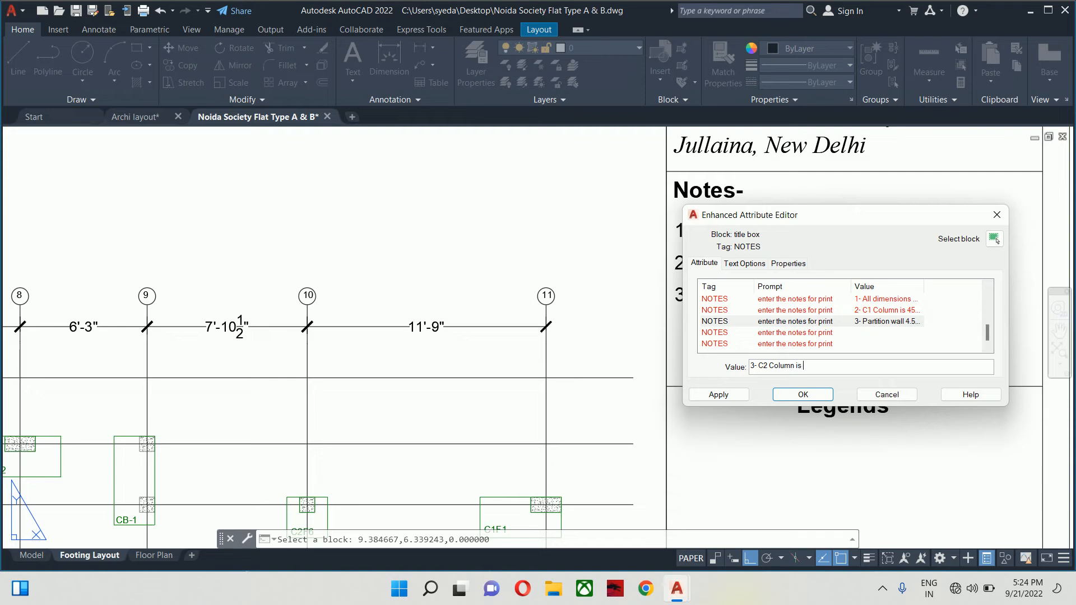
{"action": "type", "text": "230x230"}
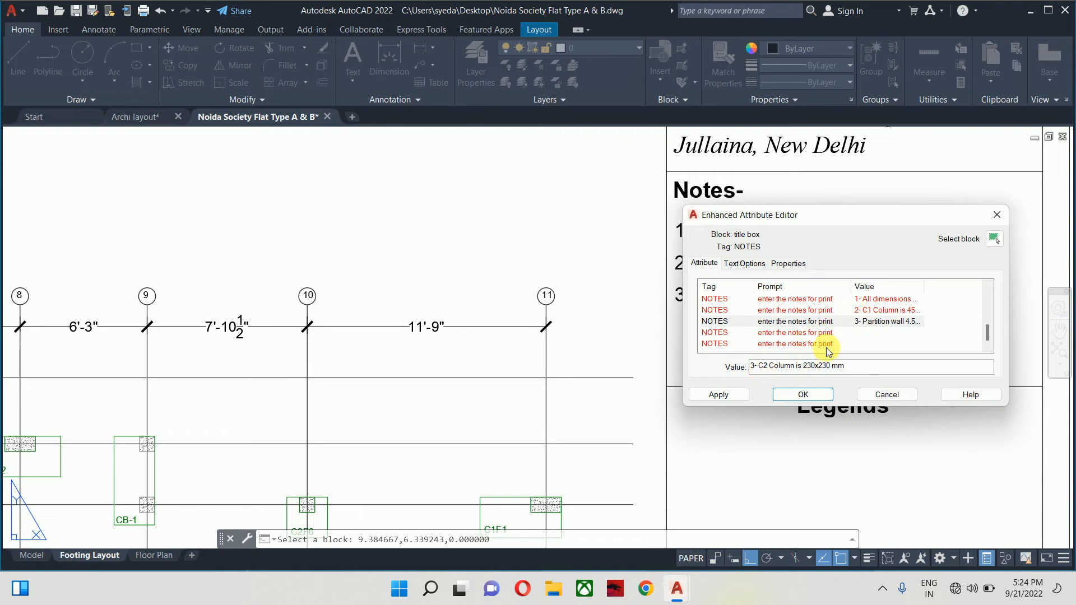
- Move the C2 column note from NOTES row 3 down into row 4
{"action": "left_click", "coordinate": [804, 335]}
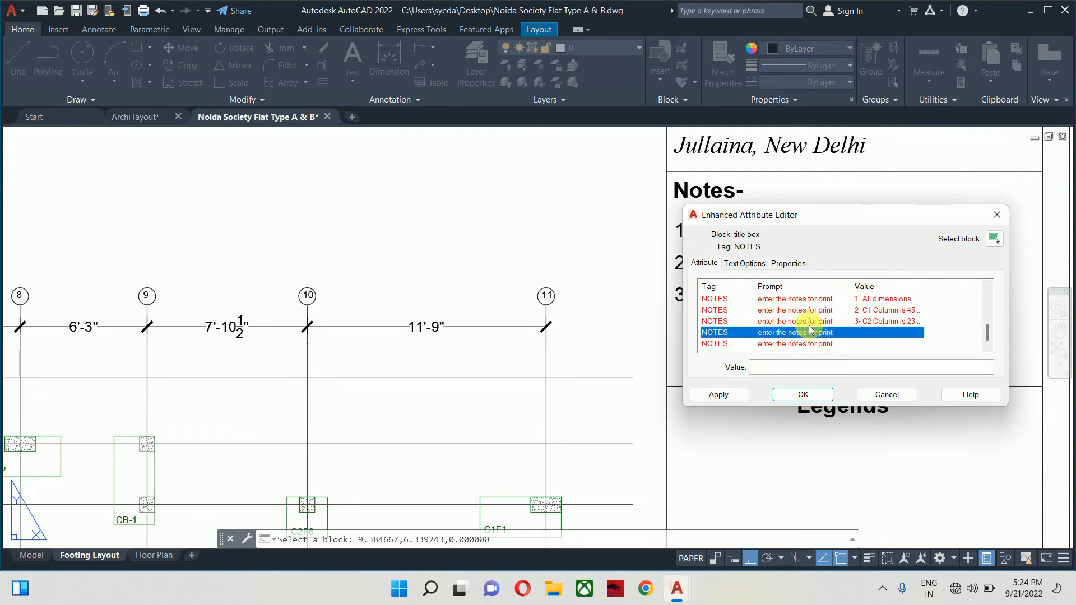
{"action": "left_click", "coordinate": [811, 323]}
{"action": "left_click_drag", "start_coordinate": [858, 367], "coordinate": [690, 366]}
{"action": "key", "text": "ctrl+c"}
{"action": "key", "text": "BackSpace"}
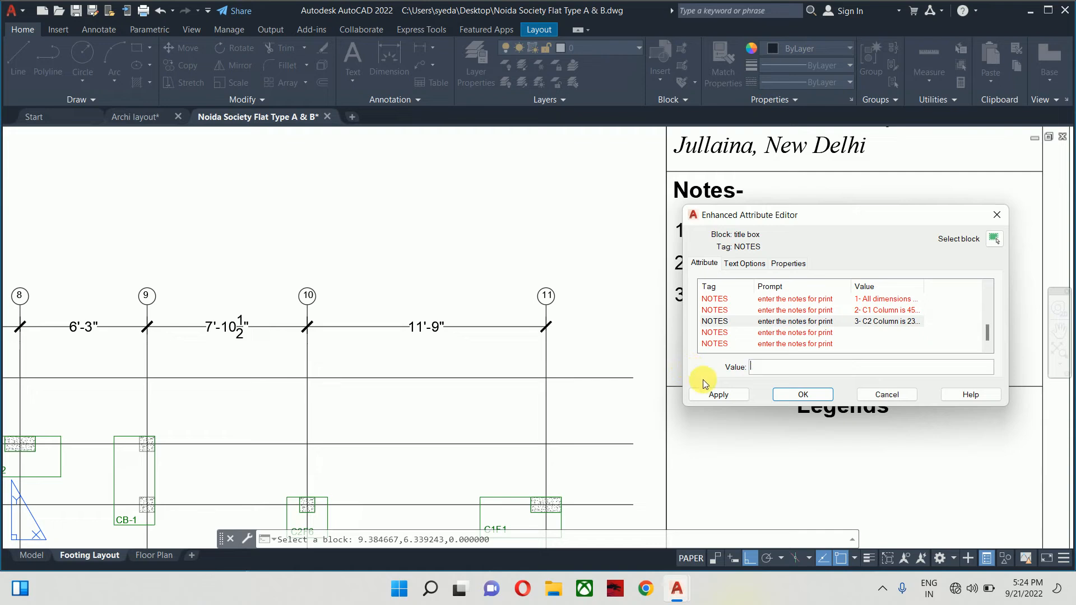
{"action": "left_click", "coordinate": [800, 335]}
{"action": "left_click", "coordinate": [786, 367]}
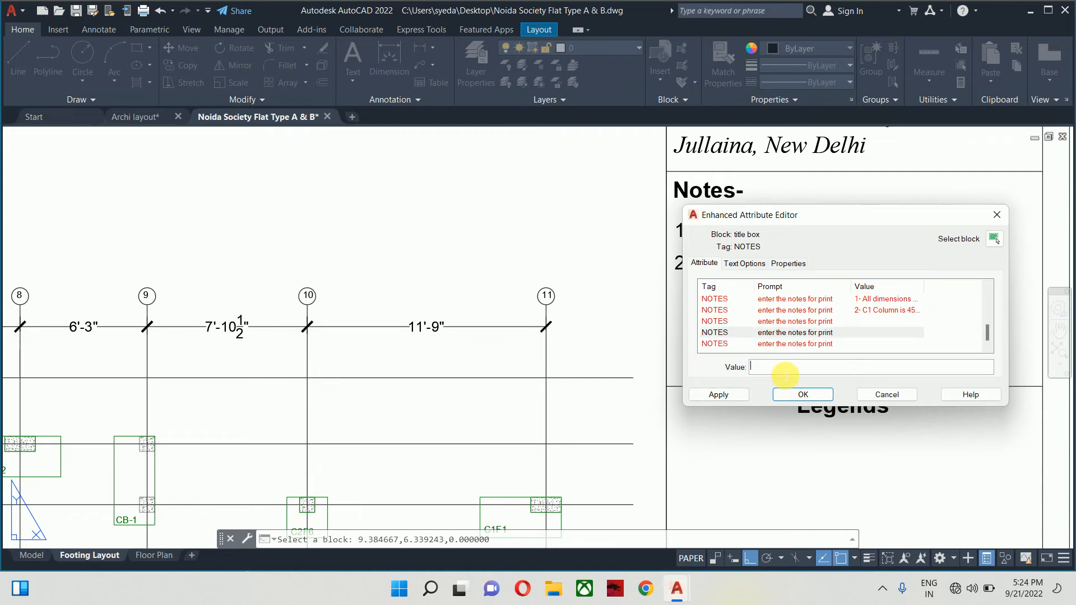
{"action": "key", "text": "ctrl+v"}
- Move the C1 column note from row 2 down into row 3
{"action": "left_click", "coordinate": [796, 310]}
{"action": "left_click_drag", "start_coordinate": [857, 367], "coordinate": [649, 361]}
{"action": "key", "text": "ctrl+x"}
{"action": "left_click", "coordinate": [776, 321]}
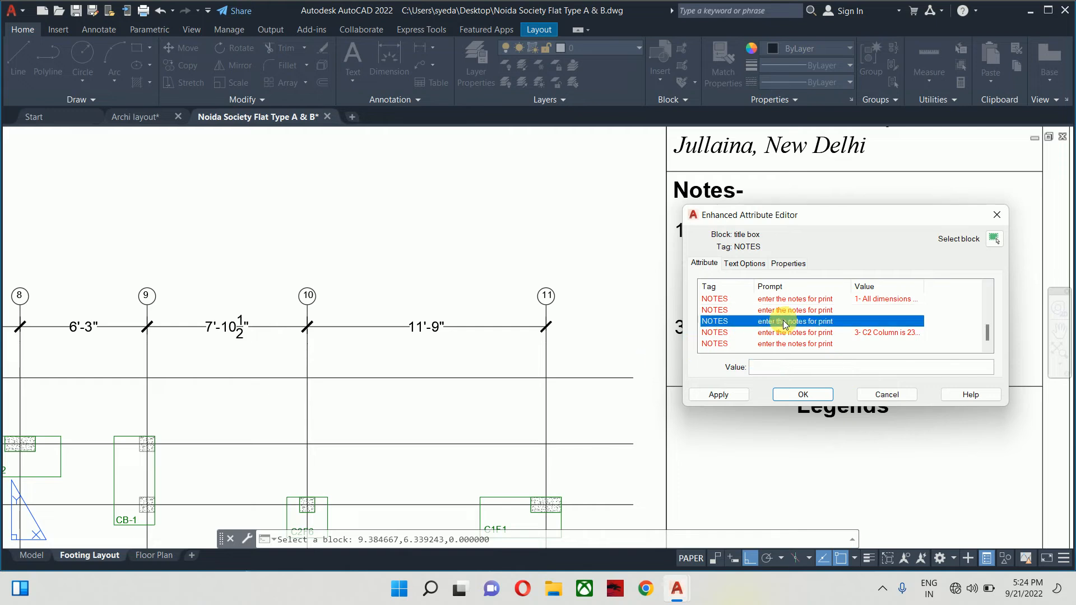
{"action": "left_click", "coordinate": [765, 367]}
{"action": "key", "text": "ctrl+v"}
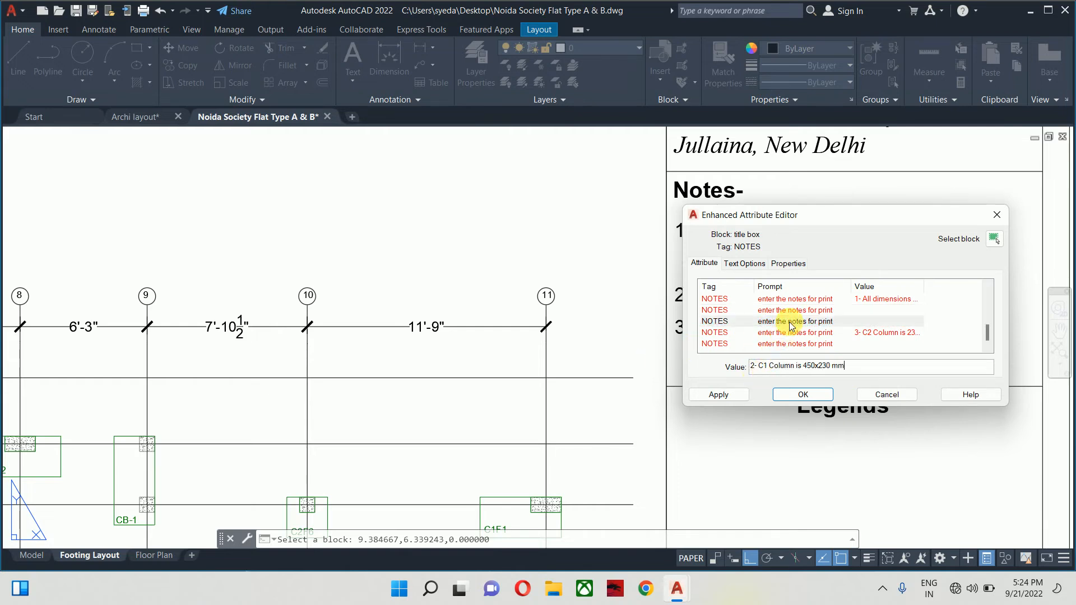
- Change note 1 to 'Frame based Structure is used' and start note 2 with '2-'
{"action": "left_click", "coordinate": [797, 299]}
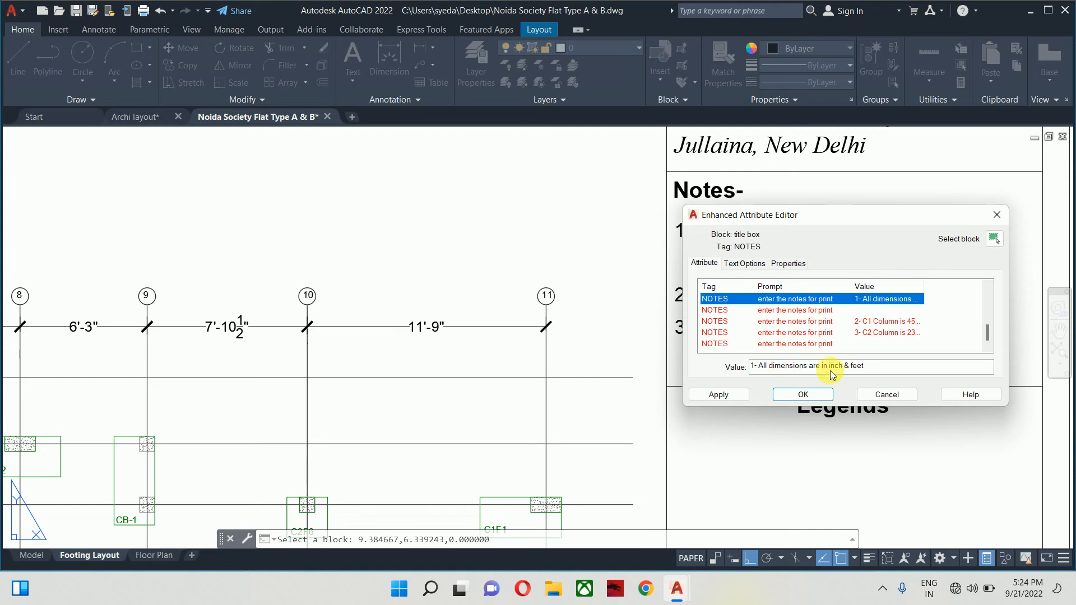
{"action": "left_click_drag", "start_coordinate": [877, 367], "coordinate": [770, 367]}
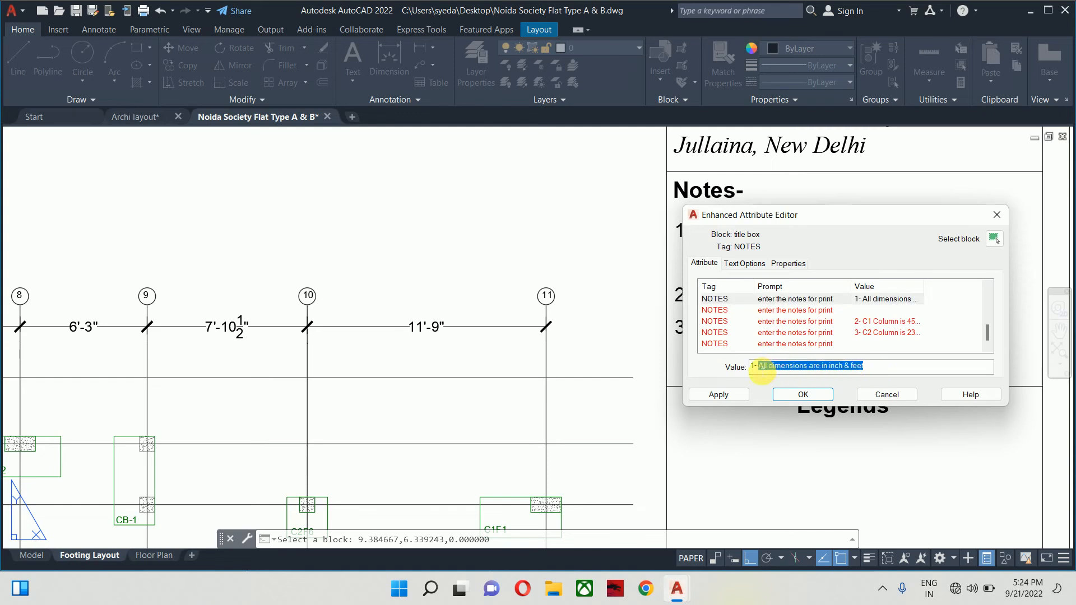
{"action": "type", "text": "S"}
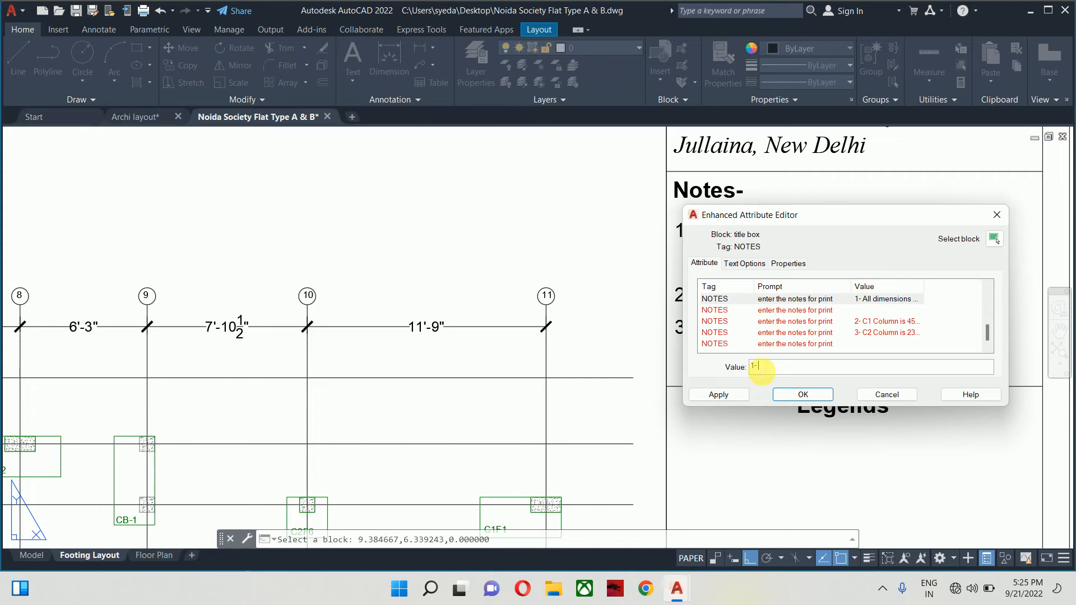
{"action": "type", "text": "rmae"}
{"action": "key", "text": "BackSpace"}
{"action": "type", "text": "ame based Structu"}
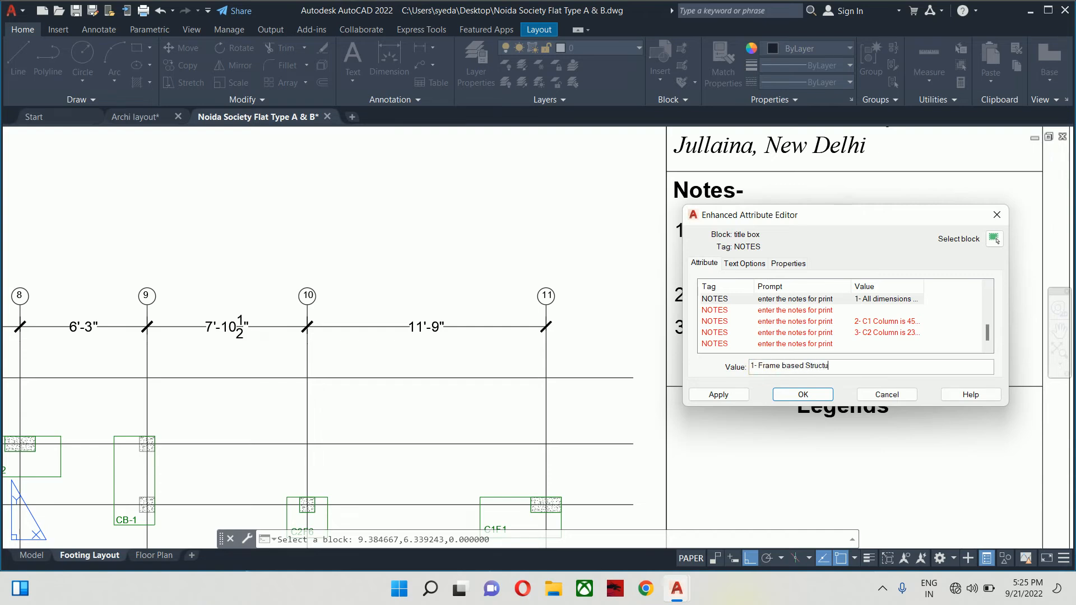
{"action": "type", "text": "re is used"}
{"action": "left_click", "coordinate": [774, 310]}
{"action": "left_click", "coordinate": [775, 368]}
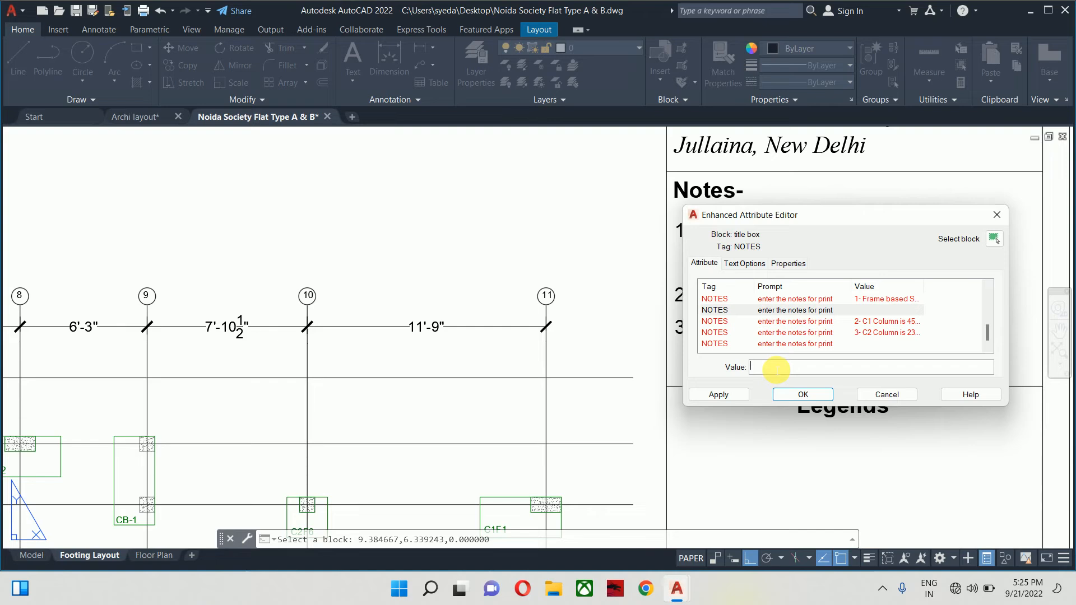
{"action": "type", "text": "2-"}
- Renumber the column notes, putting the C1 note in row 2 and the C2 note in row 3
{"action": "left_click", "coordinate": [812, 326]}
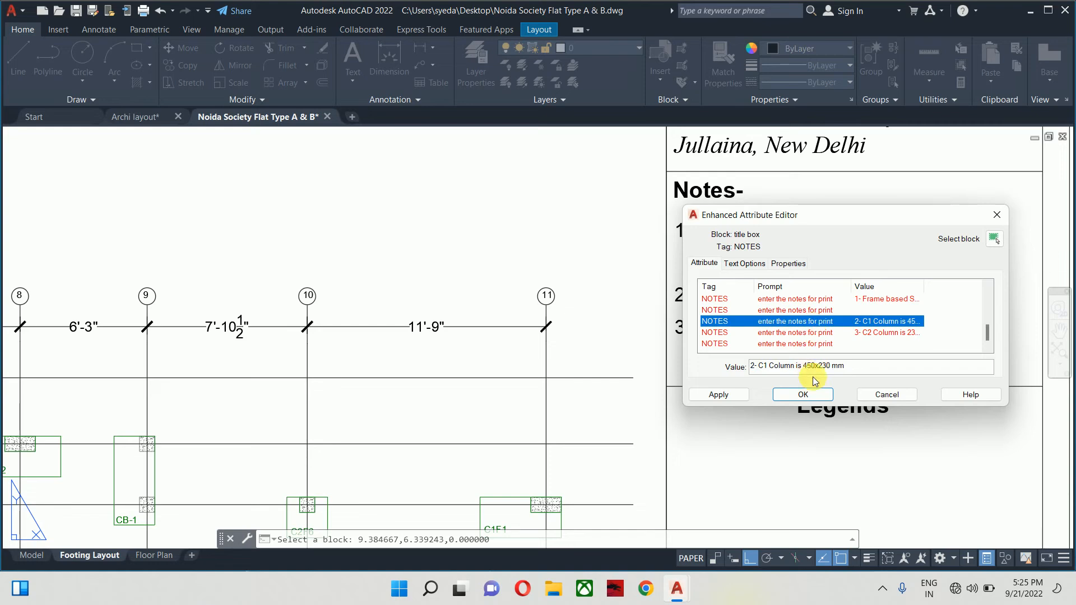
{"action": "left_click", "coordinate": [849, 367]}
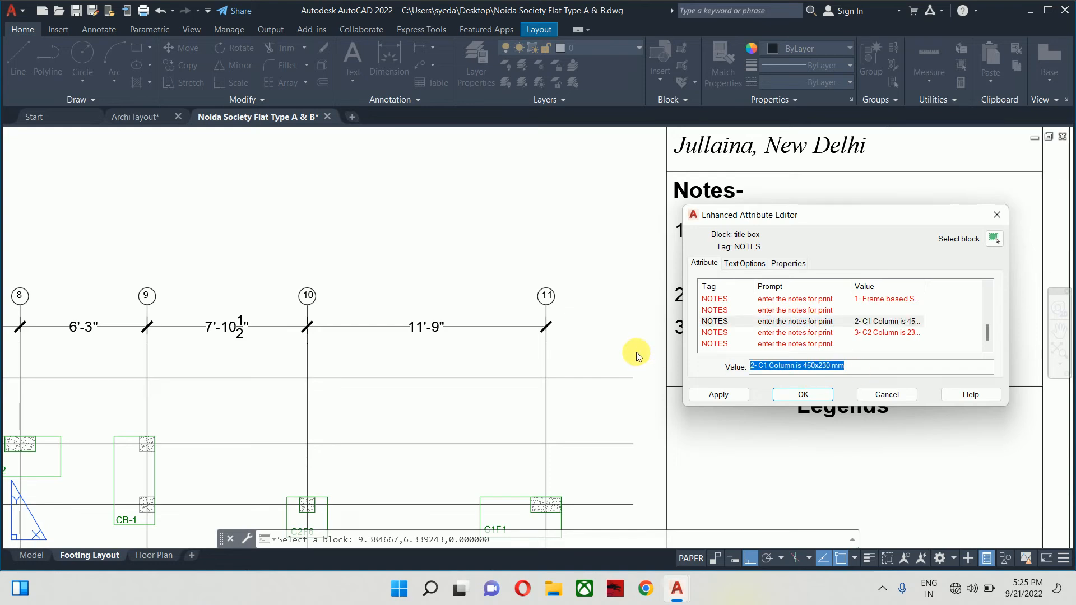
{"action": "left_click", "coordinate": [824, 310]}
{"action": "left_click", "coordinate": [810, 369]}
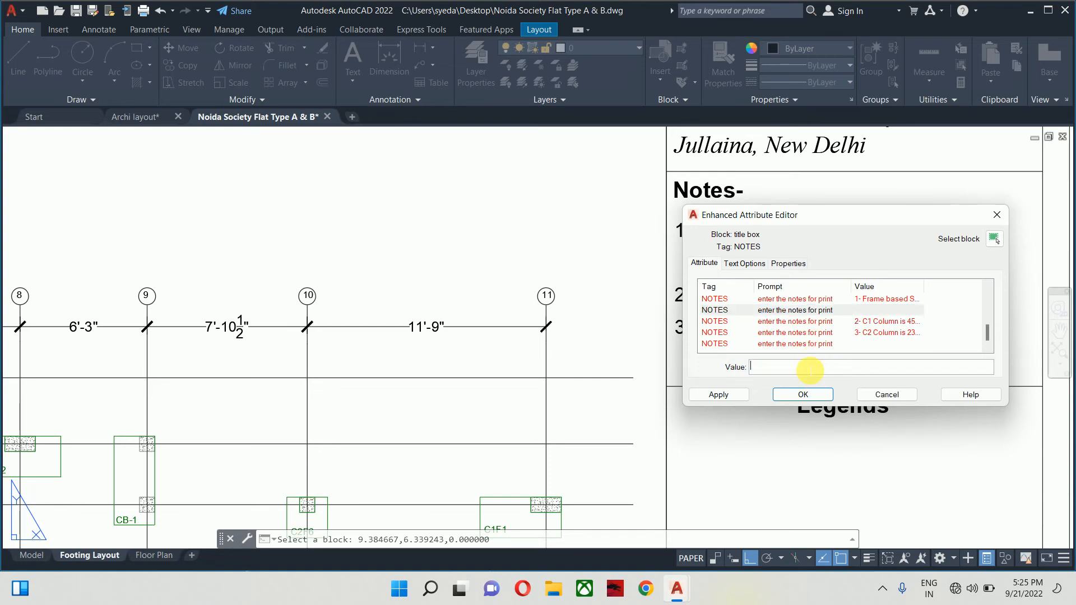
{"action": "key", "text": "ctrl+v"}
{"action": "left_click", "coordinate": [816, 322]}
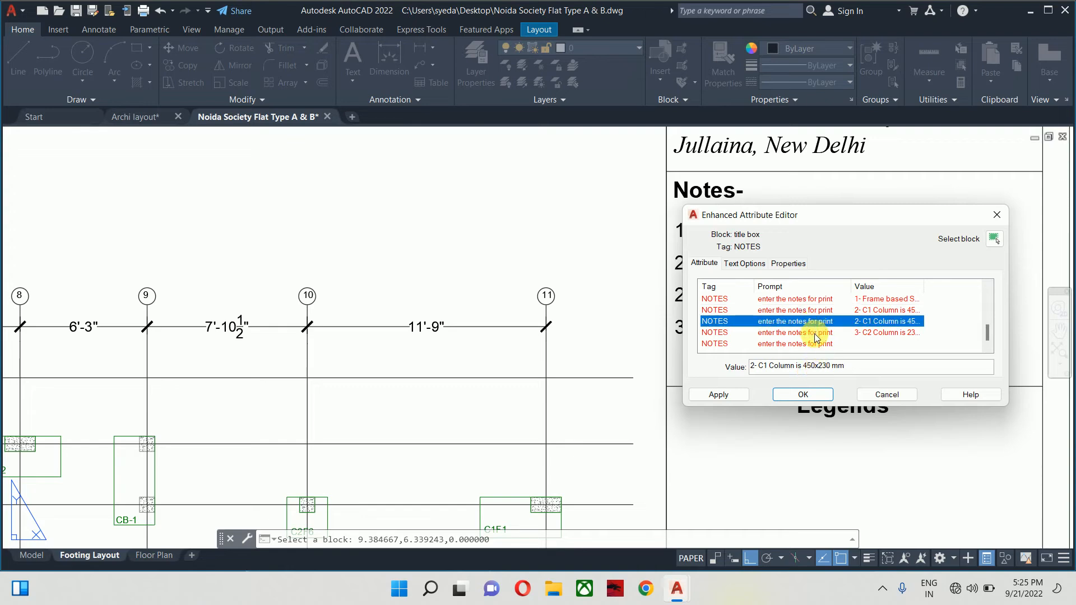
{"action": "left_click", "coordinate": [816, 334]}
{"action": "left_click", "coordinate": [853, 369]}
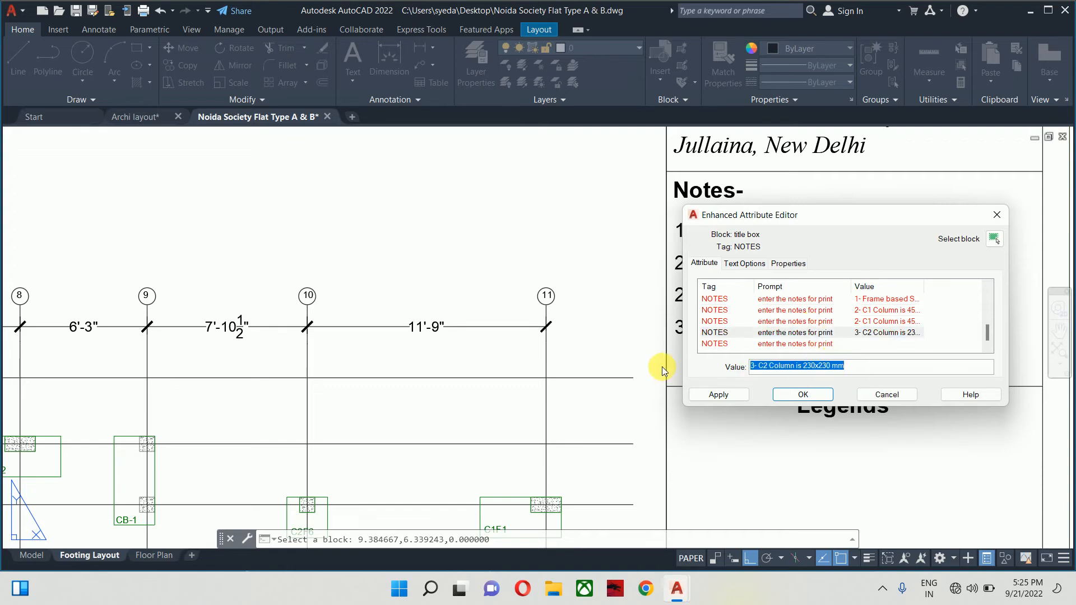
{"action": "key", "text": "BackSpace"}
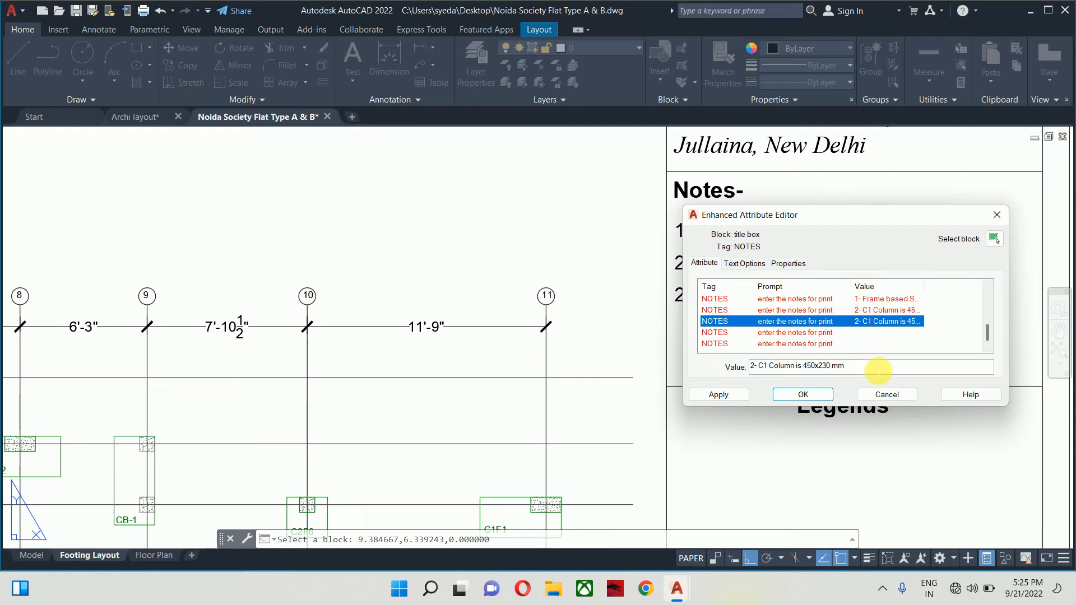
{"action": "left_click_drag", "start_coordinate": [916, 365], "coordinate": [502, 367]}
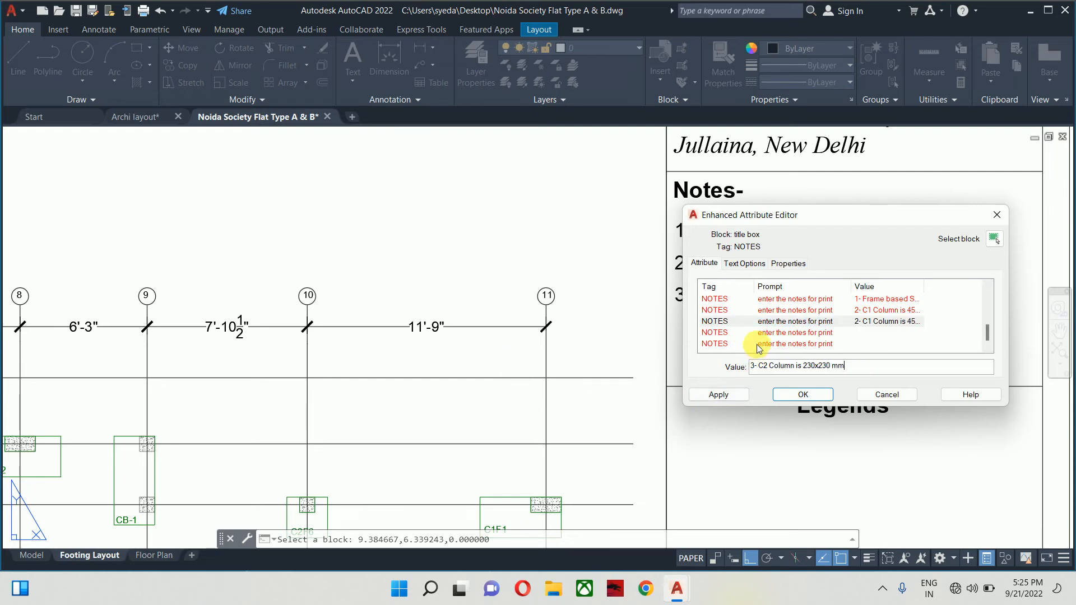
{"action": "left_click", "coordinate": [778, 335]}
- Fill notes 4 and 5 with the 40 mm clear cover notes for column and footing
{"action": "left_click", "coordinate": [768, 368]}
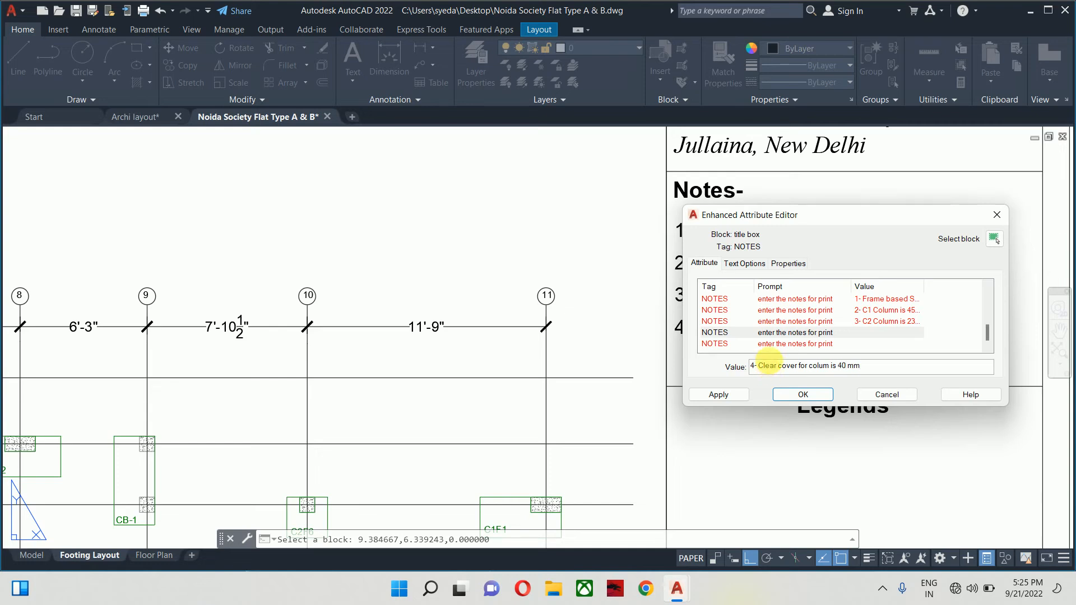
{"action": "left_click", "coordinate": [786, 343]}
{"action": "left_click", "coordinate": [772, 368]}
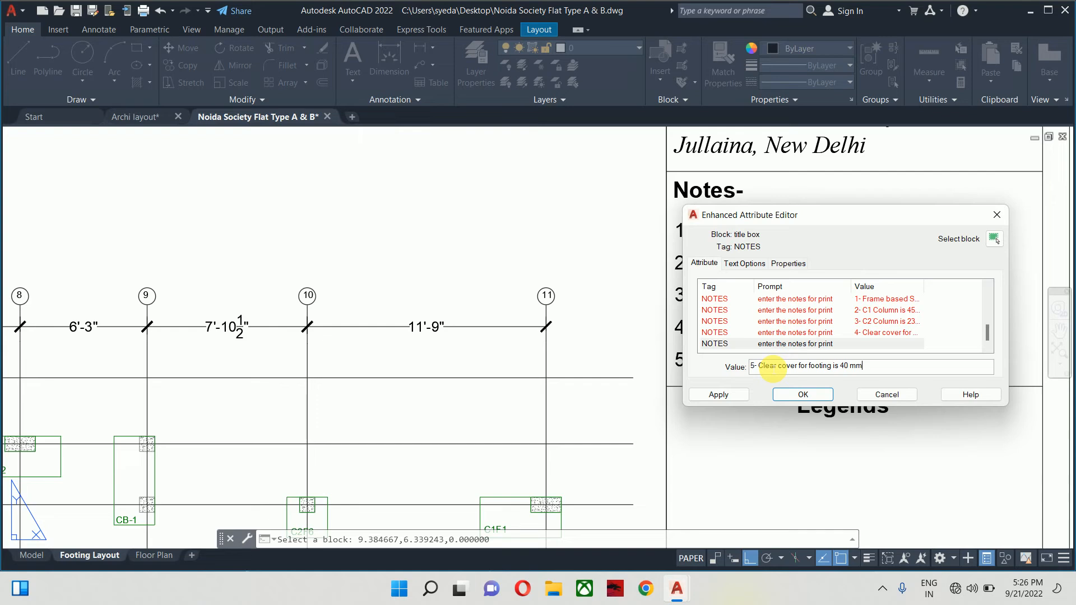
{"action": "left_click", "coordinate": [818, 332]}
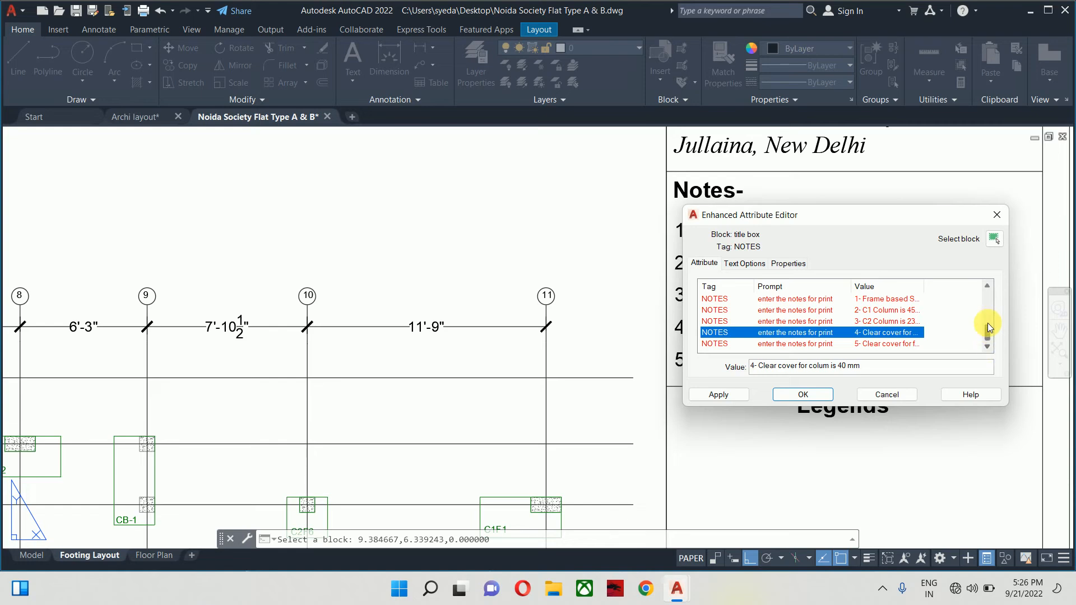
- Apply the revised notes to the title block and inspect them on the sheet
{"action": "scroll", "coordinate": [988, 322], "scroll_direction": "up", "scroll_amount": 3}
{"action": "left_click", "coordinate": [811, 396]}
{"action": "scroll", "coordinate": [729, 342], "scroll_direction": "down", "scroll_amount": 8}
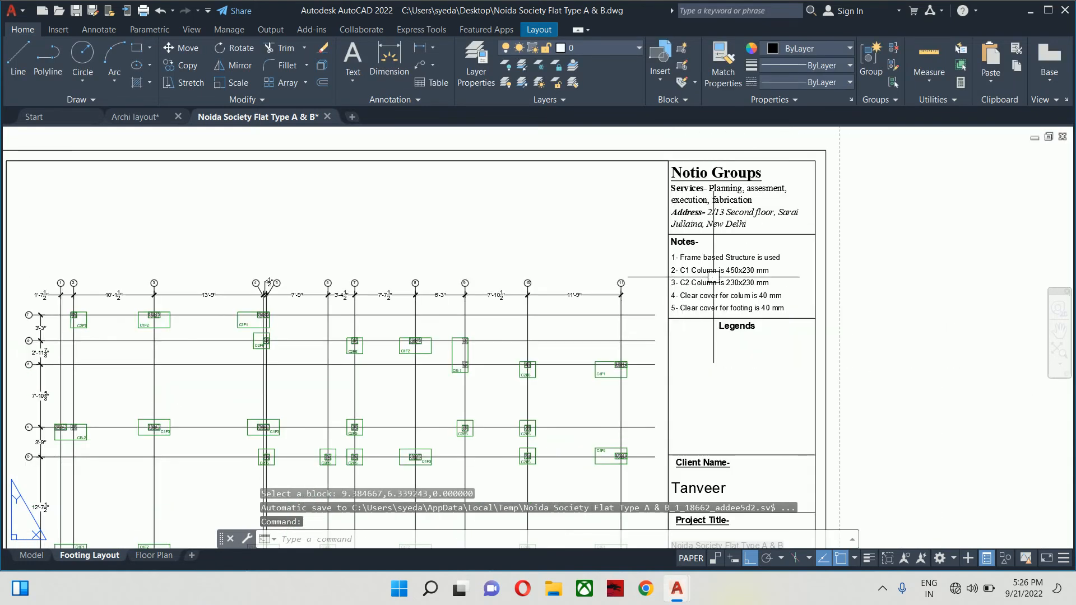
{"action": "scroll", "coordinate": [741, 288], "scroll_direction": "up", "scroll_amount": 8}
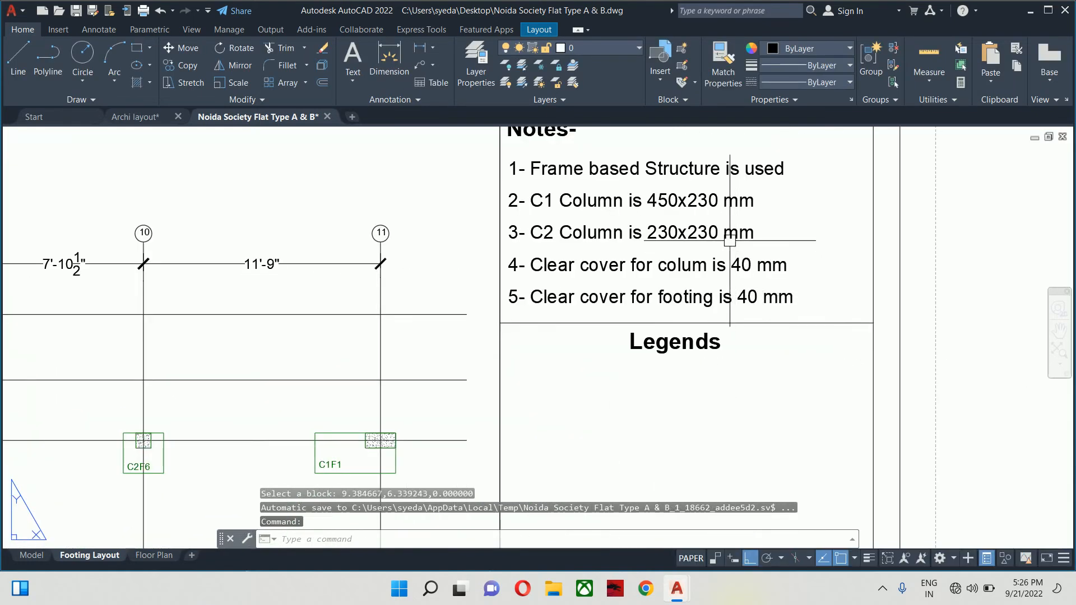
{"action": "scroll", "coordinate": [712, 255], "scroll_direction": "down", "scroll_amount": 3}
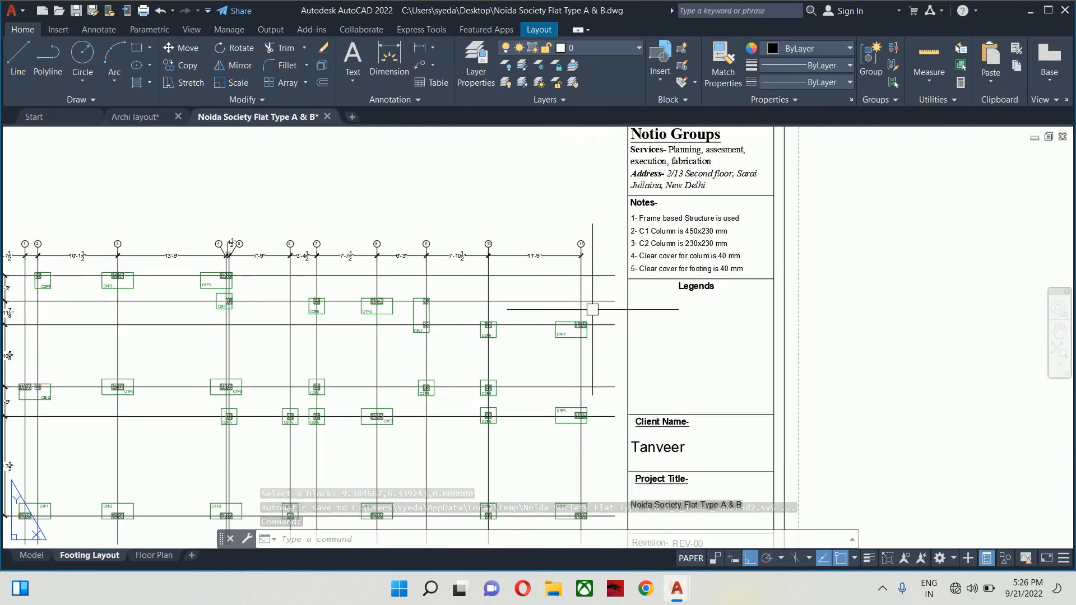
{"action": "scroll", "coordinate": [561, 303], "scroll_direction": "down", "scroll_amount": 3}
{"action": "scroll", "coordinate": [516, 308], "scroll_direction": "up", "scroll_amount": 1}
{"action": "scroll", "coordinate": [515, 305], "scroll_direction": "up", "scroll_amount": 3}
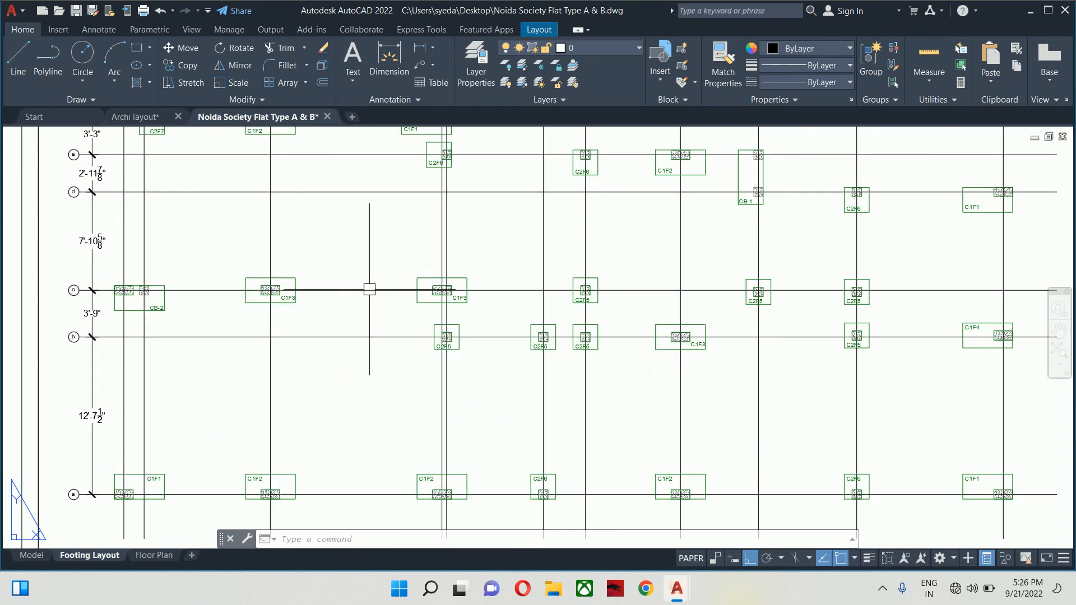
- Regenerate the Footing Layout sheet with REGEN
{"action": "middle_click_drag", "start_coordinate": [367, 288], "coordinate": [419, 308]}
{"action": "scroll", "coordinate": [418, 308], "scroll_direction": "down", "scroll_amount": 4}
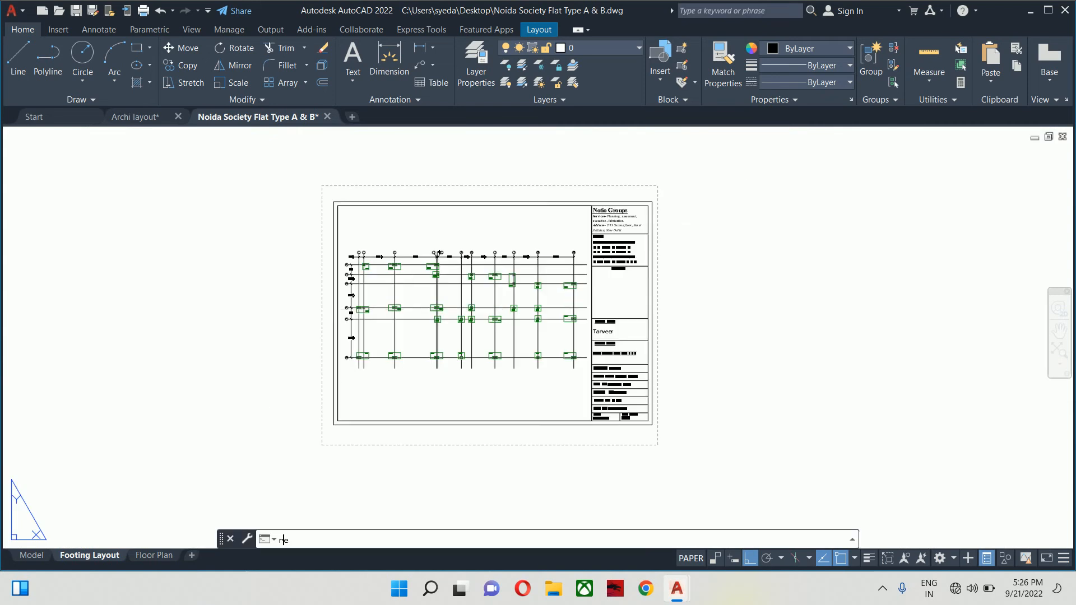
{"action": "type", "text": "REGEN"}
{"action": "key", "text": "Return"}
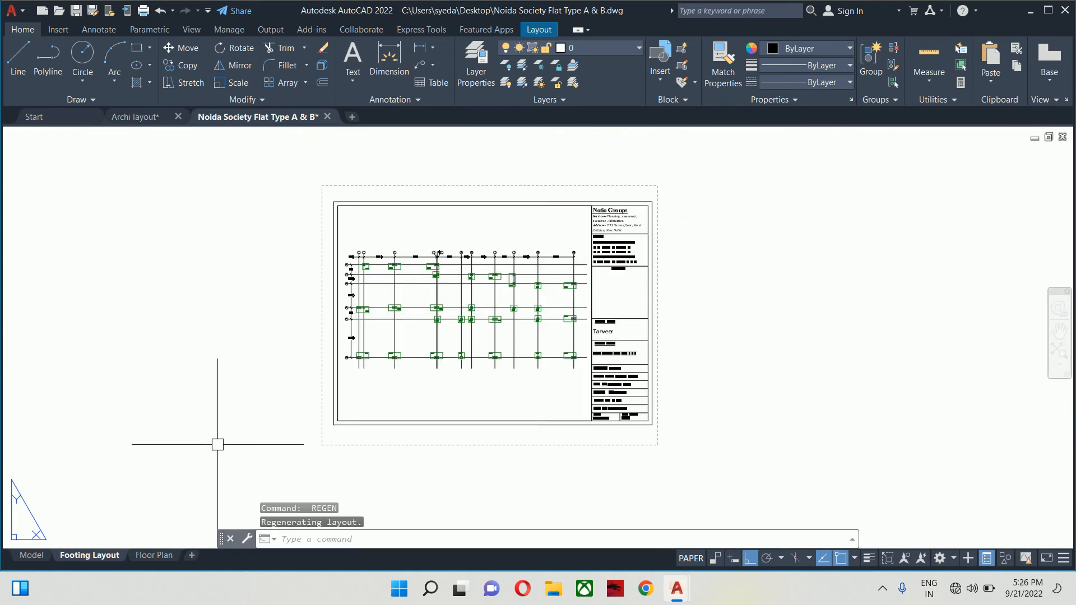
{"action": "left_click", "coordinate": [25, 556]}
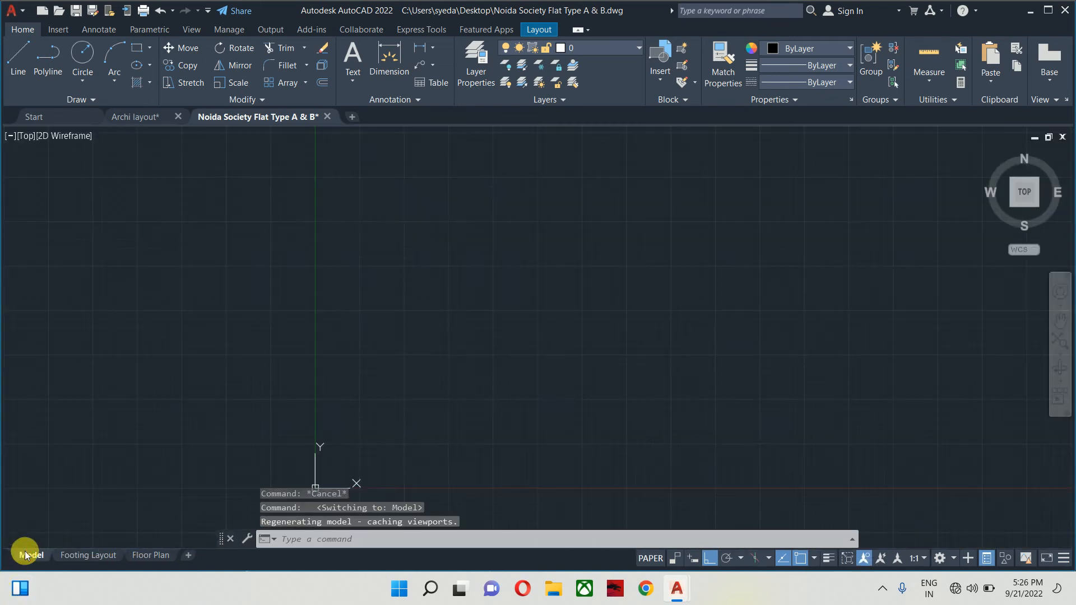
{"action": "scroll", "coordinate": [689, 274], "scroll_direction": "up", "scroll_amount": 5}
{"action": "scroll", "coordinate": [361, 408], "scroll_direction": "up", "scroll_amount": 4}
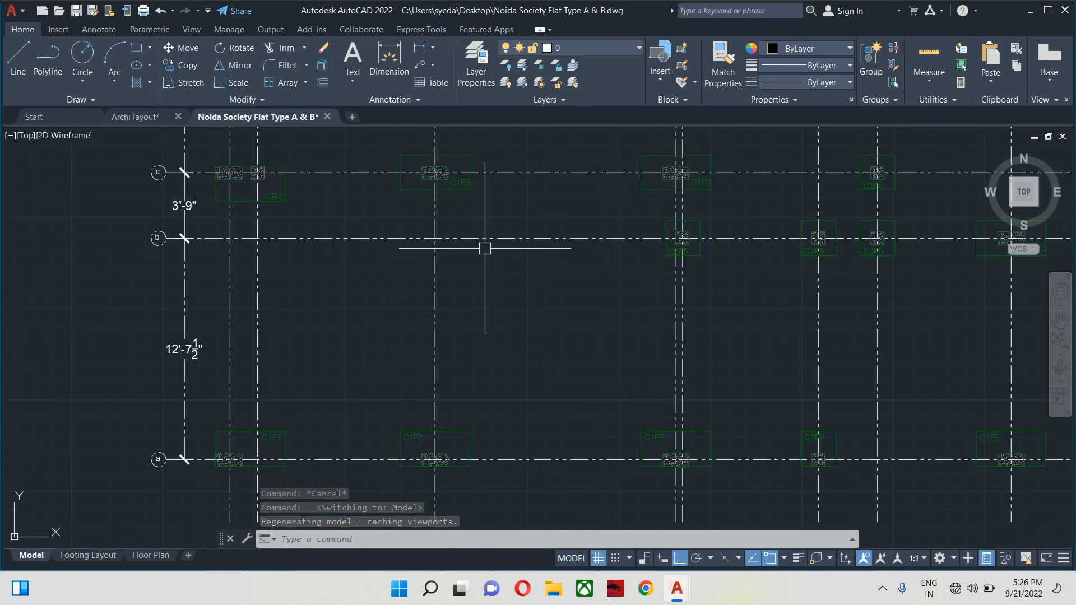
{"action": "scroll", "coordinate": [428, 263], "scroll_direction": "down", "scroll_amount": 4}
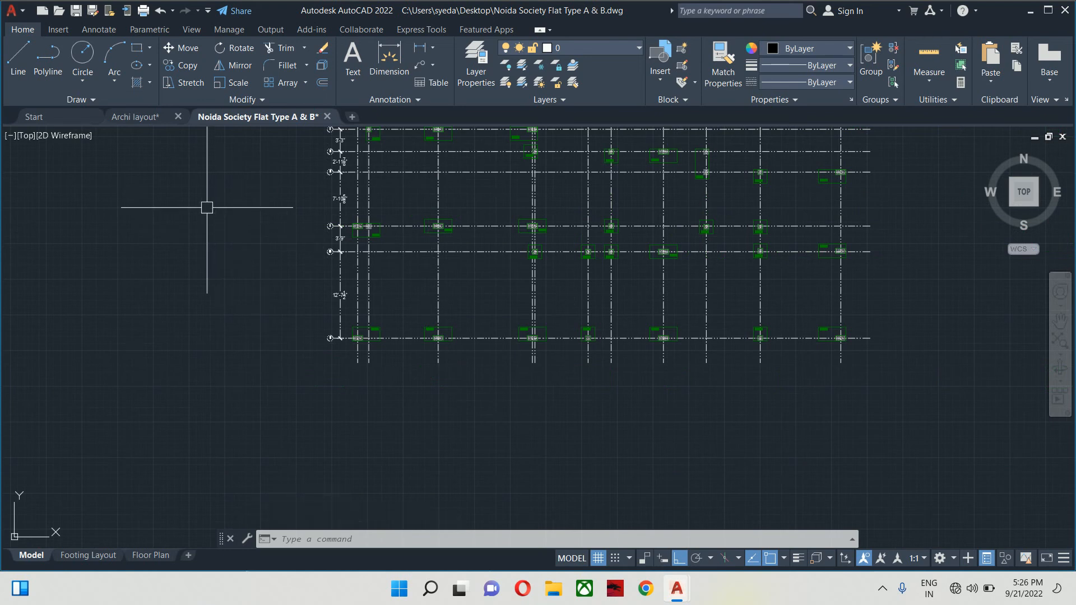
{"action": "left_click", "coordinate": [103, 557]}
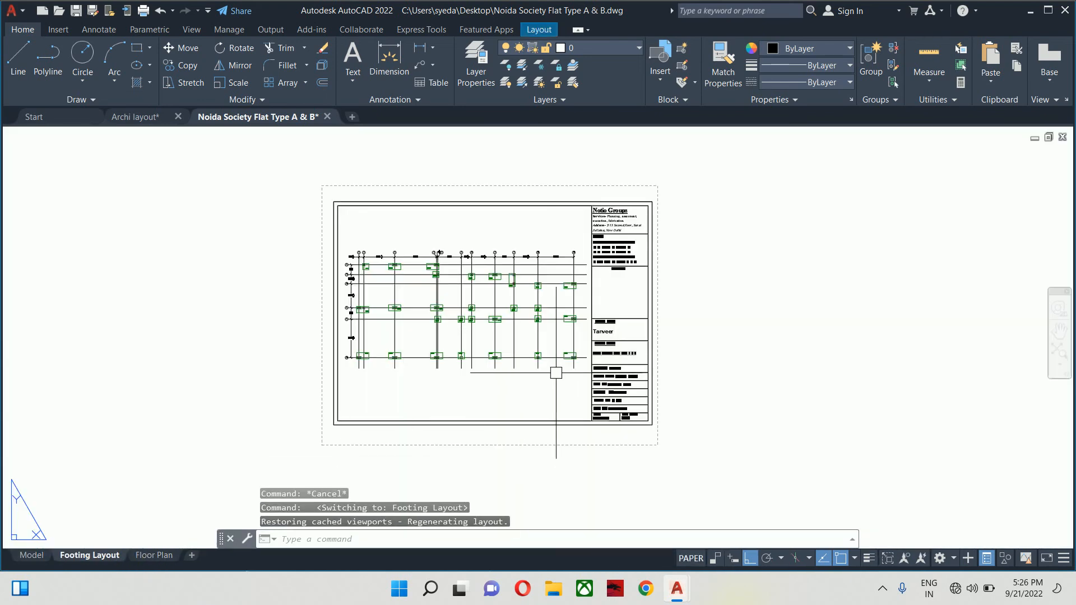
- Set the linetype scale to 0.25 with LTSCALE
{"action": "scroll", "coordinate": [442, 293], "scroll_direction": "up", "scroll_amount": 6}
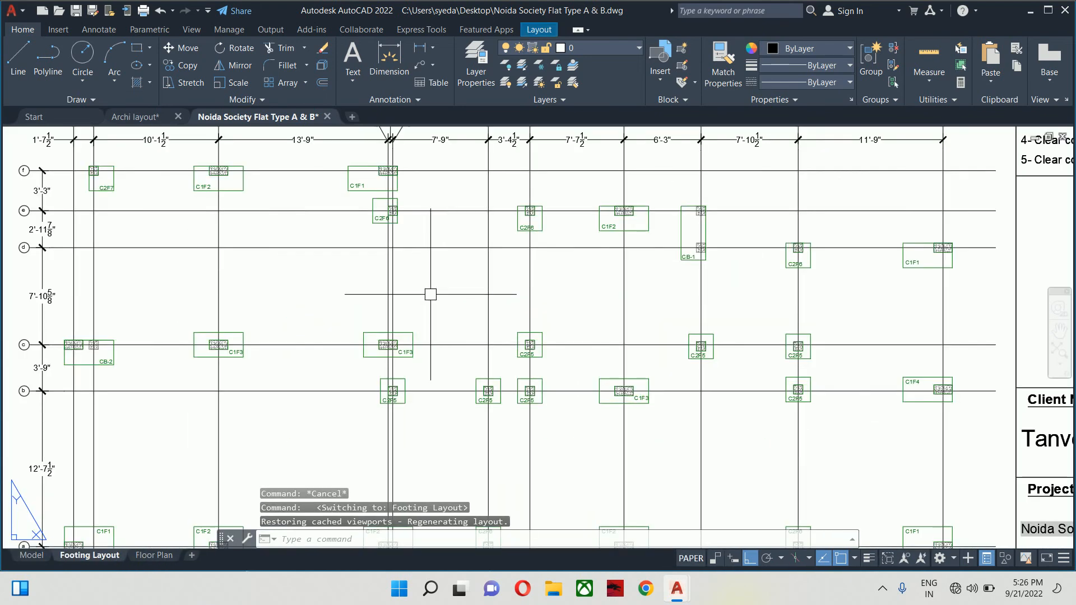
{"action": "scroll", "coordinate": [422, 296], "scroll_direction": "down", "scroll_amount": 6}
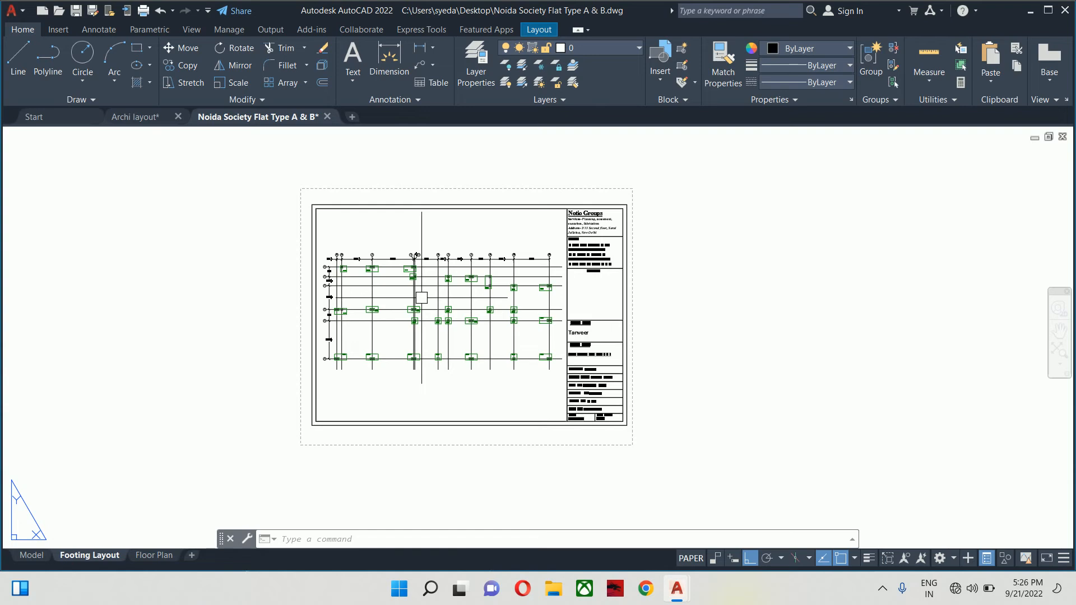
{"action": "type", "text": "lts"}
{"action": "key", "text": "Return"}
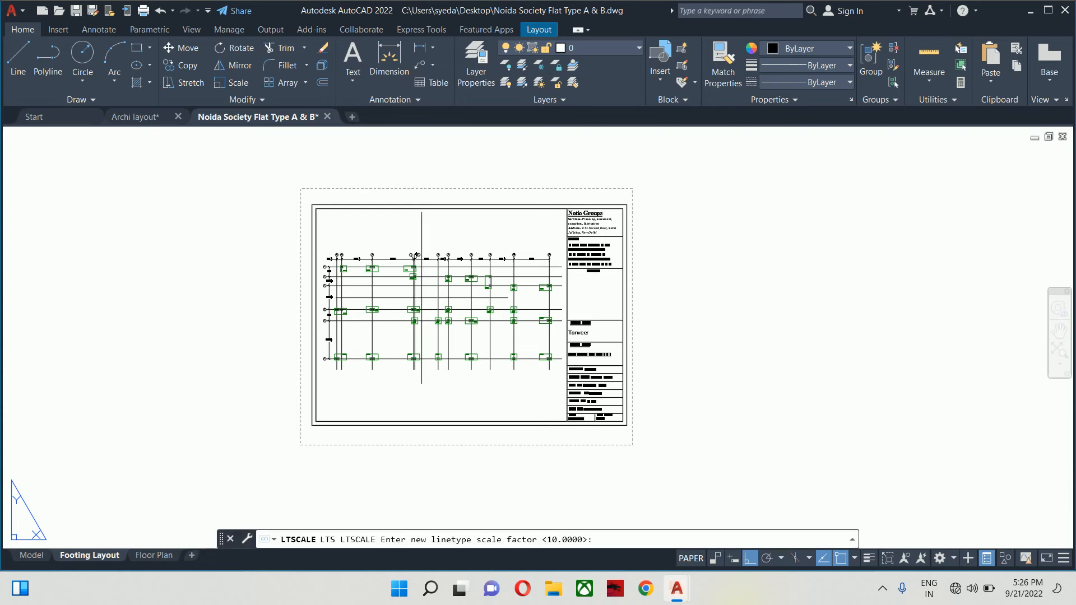
{"action": "scroll", "coordinate": [420, 301], "scroll_direction": "up", "scroll_amount": 8}
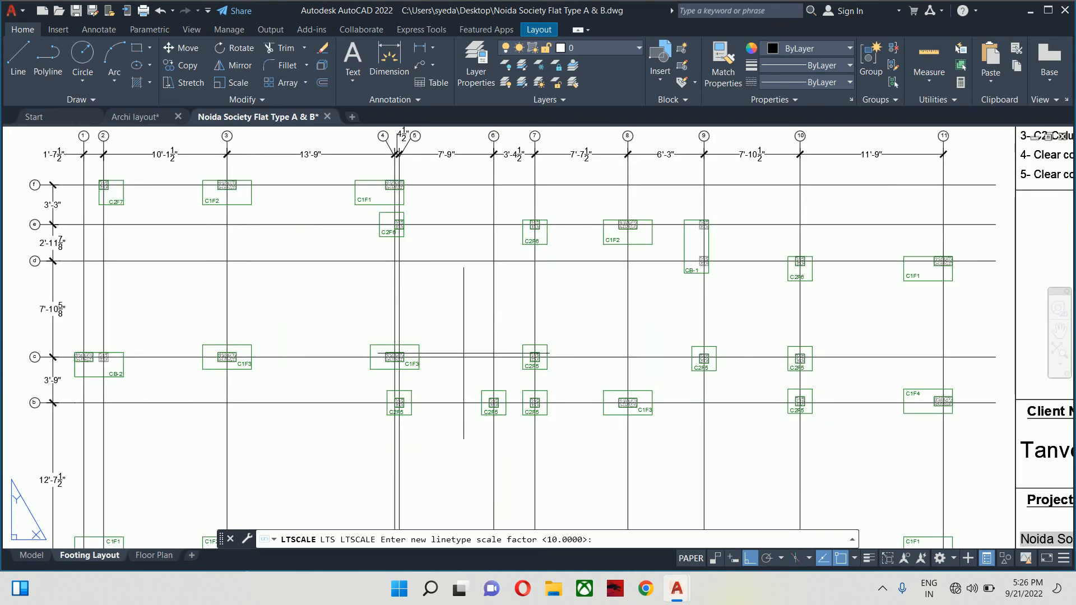
{"action": "scroll", "coordinate": [460, 356], "scroll_direction": "down", "scroll_amount": 2}
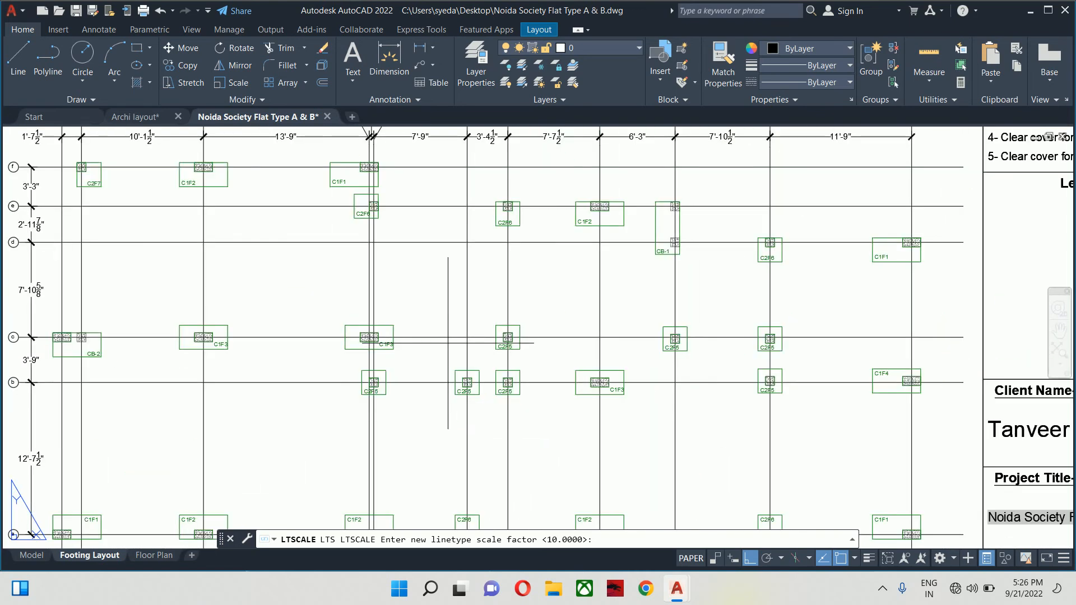
{"action": "key", "text": "Escape"}
{"action": "key", "text": "Escape"}
{"action": "scroll", "coordinate": [493, 331], "scroll_direction": "down", "scroll_amount": 5}
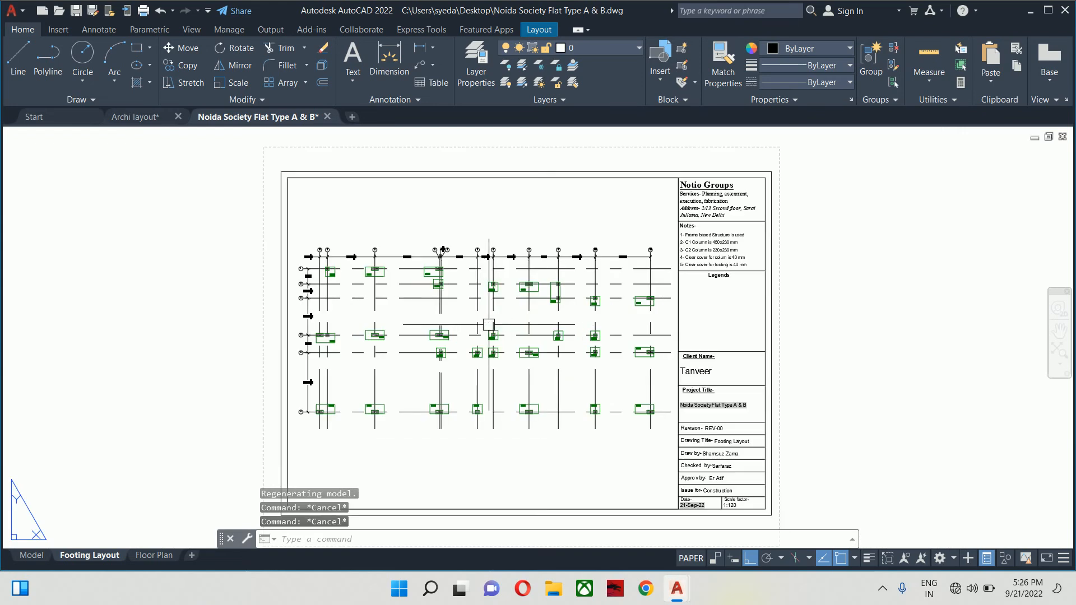
{"action": "scroll", "coordinate": [505, 337], "scroll_direction": "up", "scroll_amount": 2}
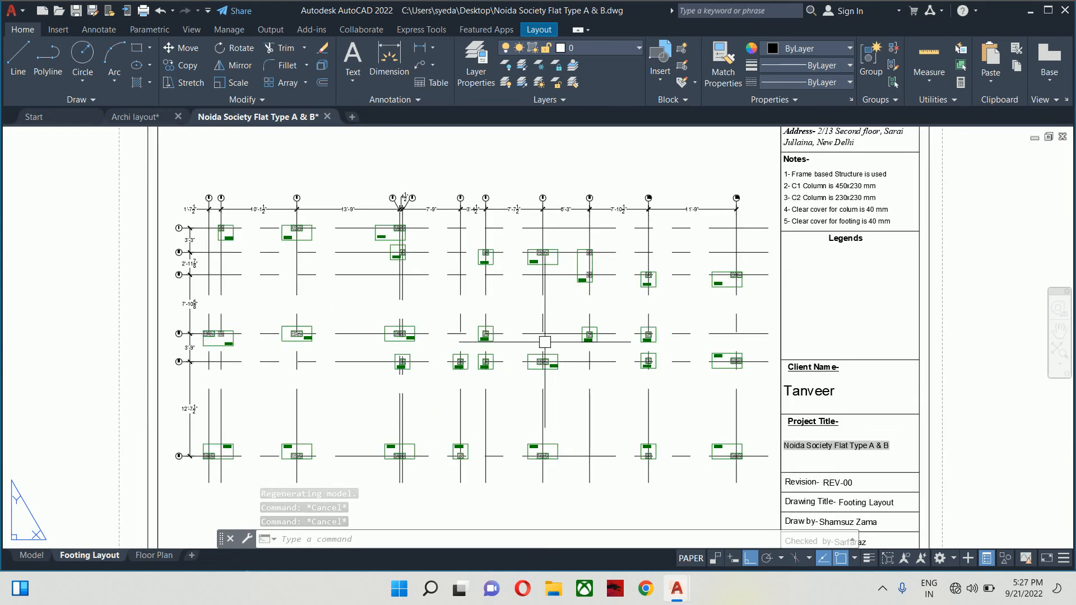
{"action": "key", "text": "Return"}
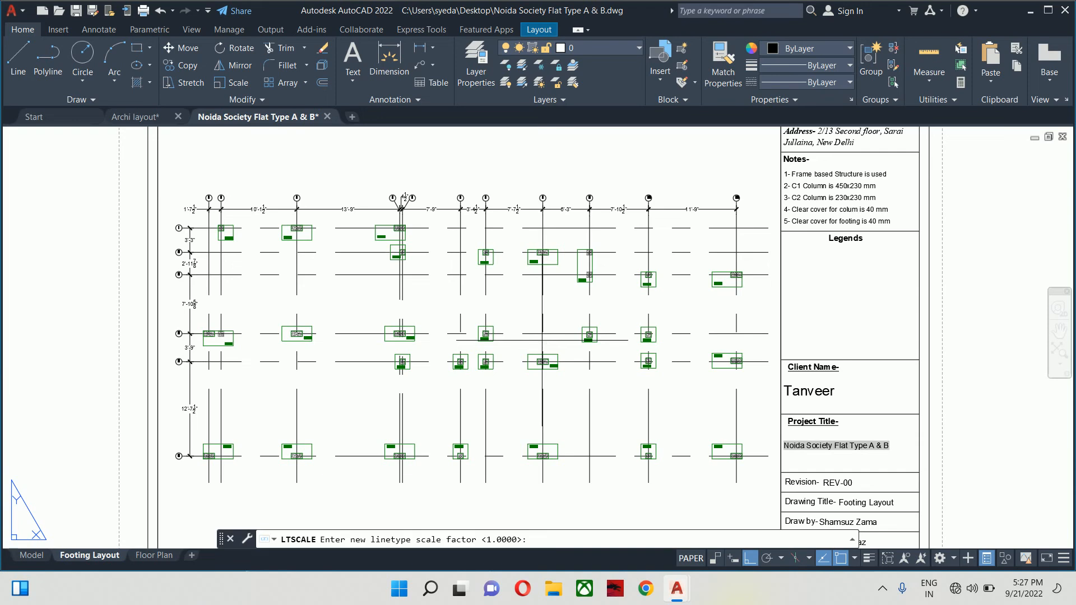
{"action": "type", "text": ".25"}
{"action": "key", "text": "Return"}
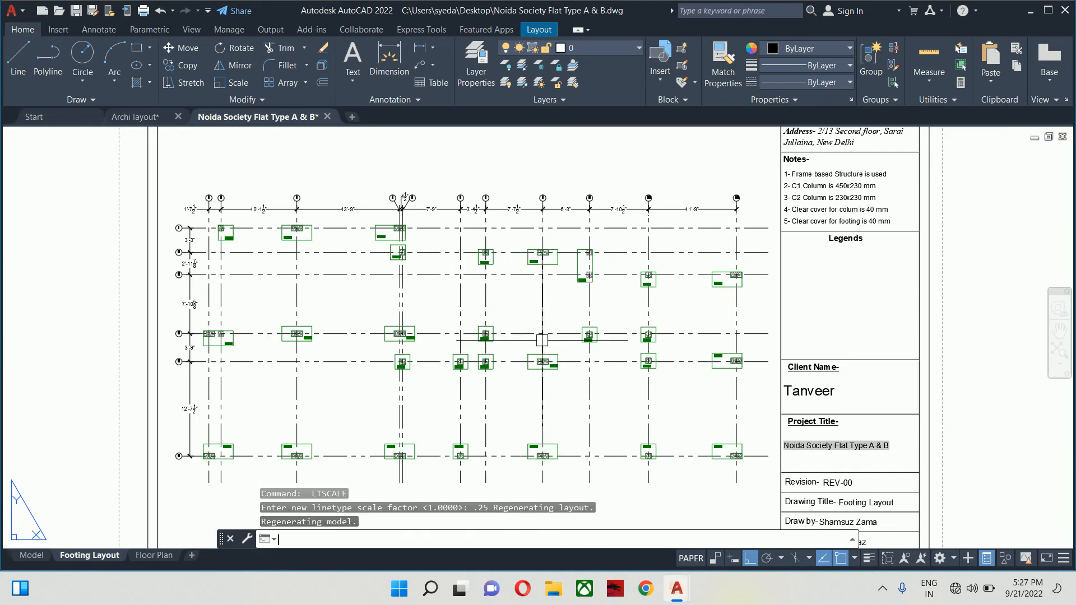
- Lower the linetype scale to 0.1 so the grid lines show as centrelines
{"action": "key", "text": "Escape"}
{"action": "key", "text": "Escape"}
{"action": "key", "text": "Return"}
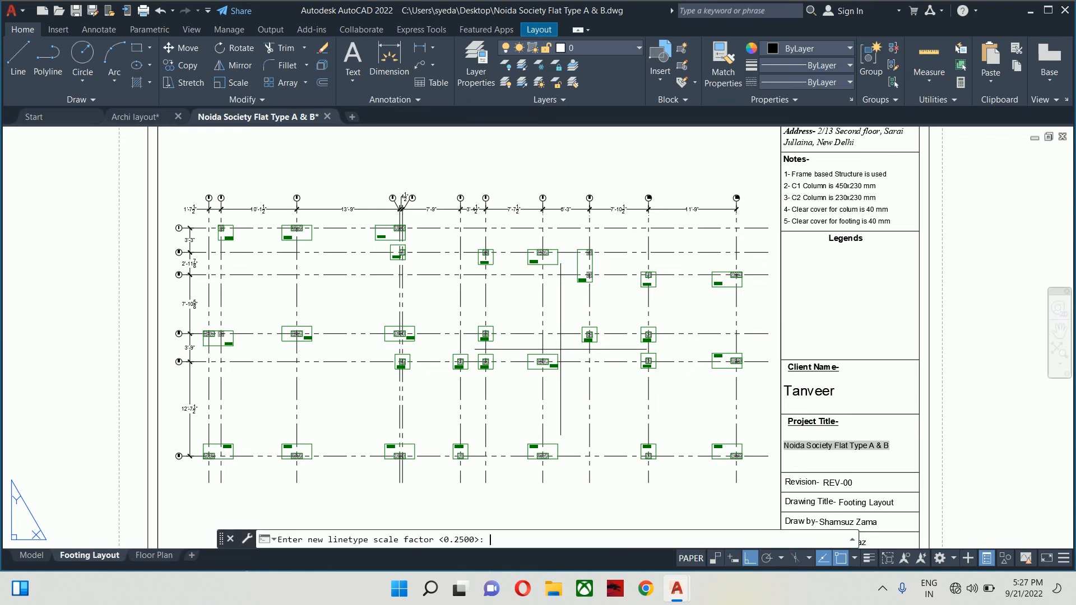
{"action": "key", "text": "Return"}
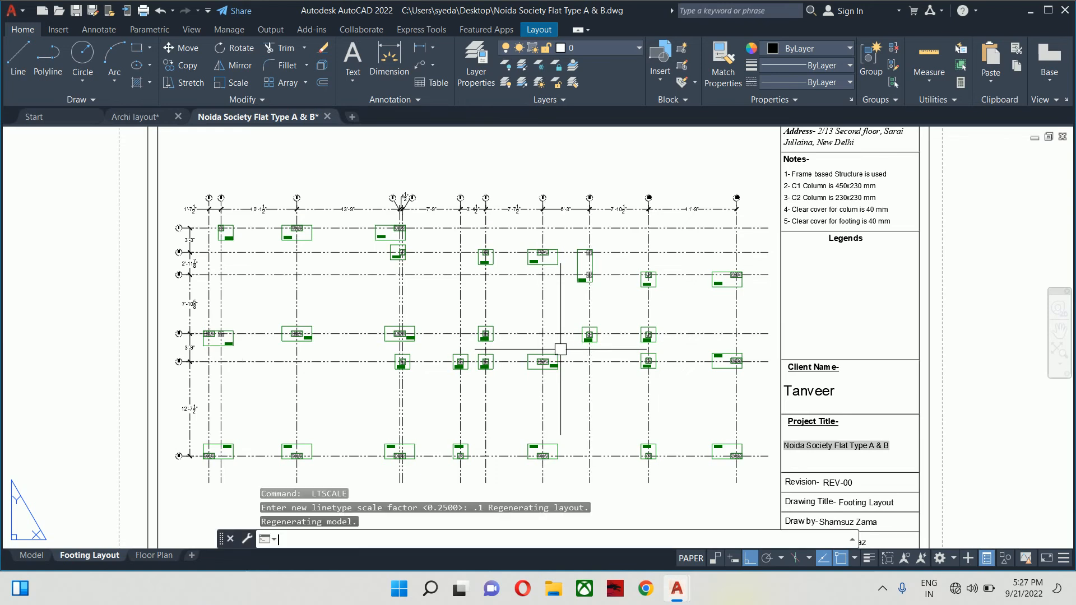
{"action": "key", "text": "Escape"}
{"action": "key", "text": "Escape"}
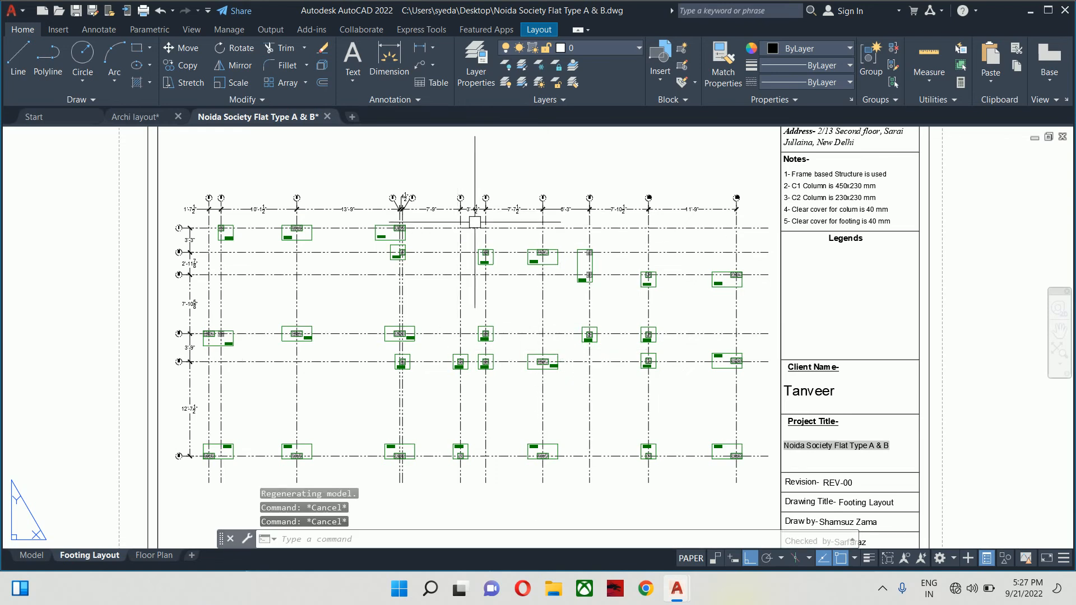
{"action": "scroll", "coordinate": [373, 204], "scroll_direction": "up", "scroll_amount": 2}
{"action": "scroll", "coordinate": [393, 234], "scroll_direction": "down", "scroll_amount": 2}
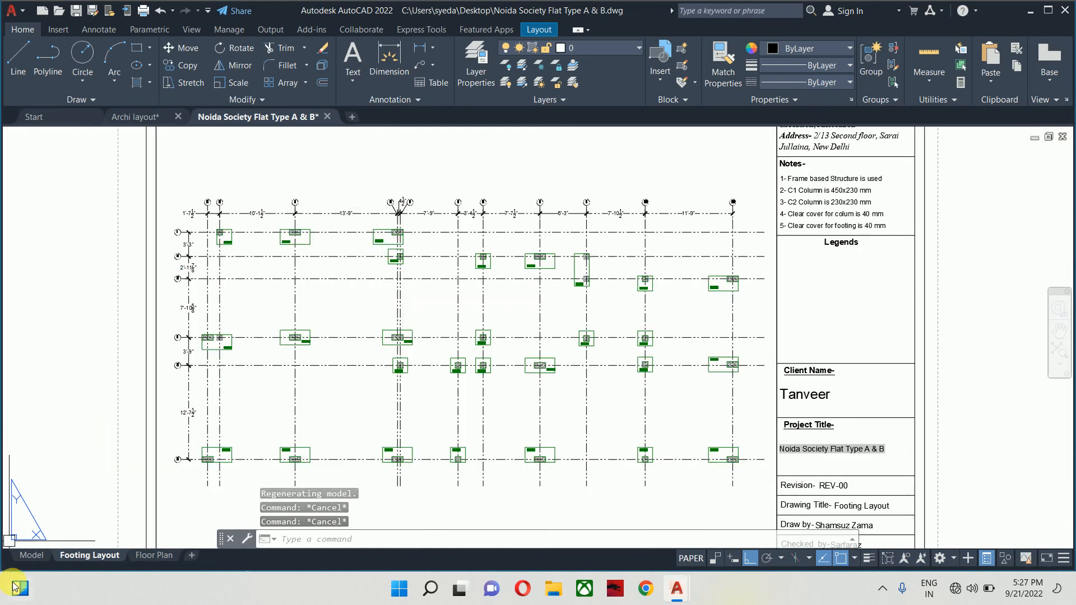
- In model space, write the caption 'Column & Footing Layout' below the footing grid
{"action": "left_click", "coordinate": [31, 555]}
{"action": "middle_click_drag", "start_coordinate": [495, 376], "coordinate": [464, 368]}
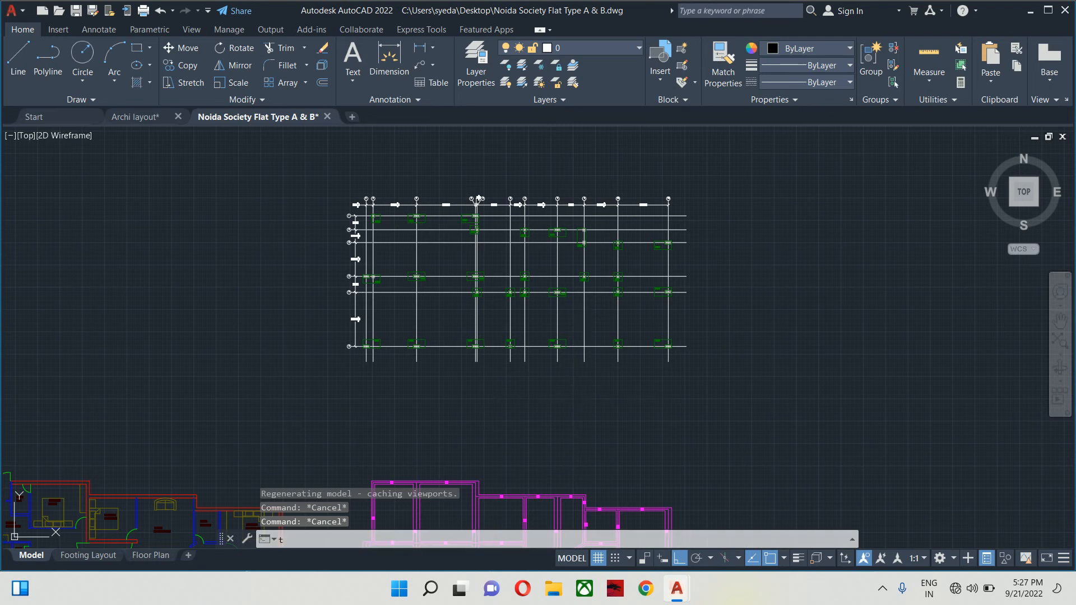
{"action": "type", "text": "t"}
{"action": "key", "text": "Return"}
{"action": "scroll", "coordinate": [446, 372], "scroll_direction": "up", "scroll_amount": 2}
{"action": "left_click", "coordinate": [413, 380]}
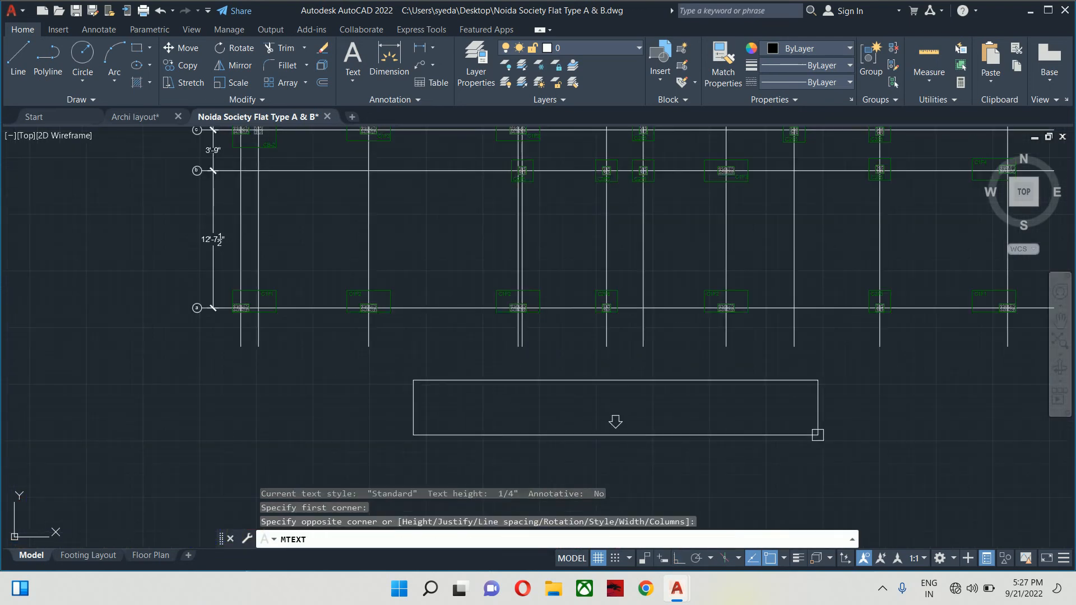
{"action": "left_click", "coordinate": [778, 409]}
{"action": "type", "text": "C"}
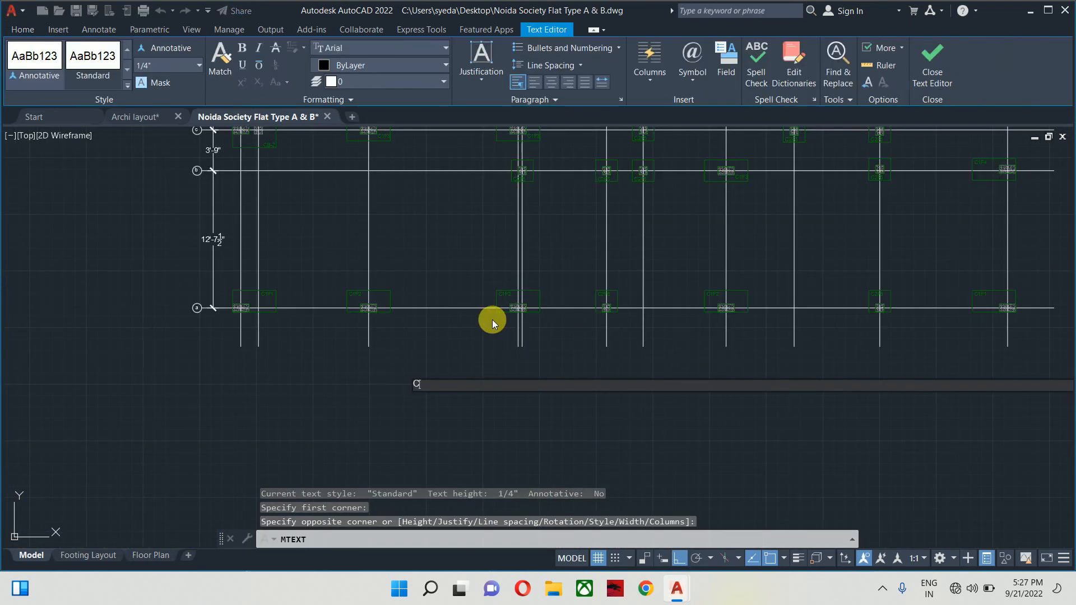
{"action": "type", "text": "olumn"}
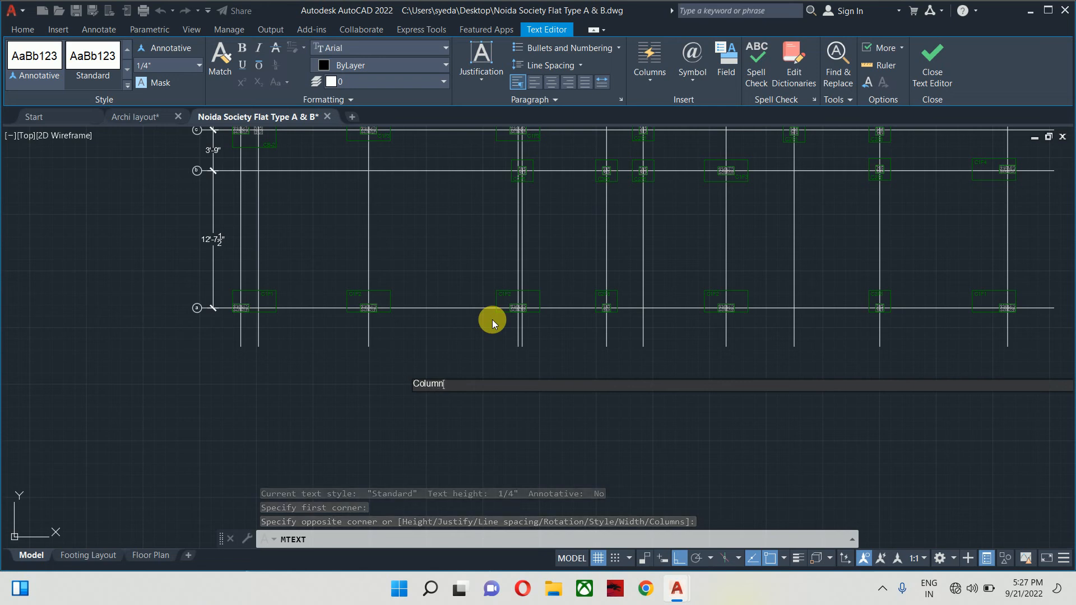
{"action": "type", "text": " & F"}
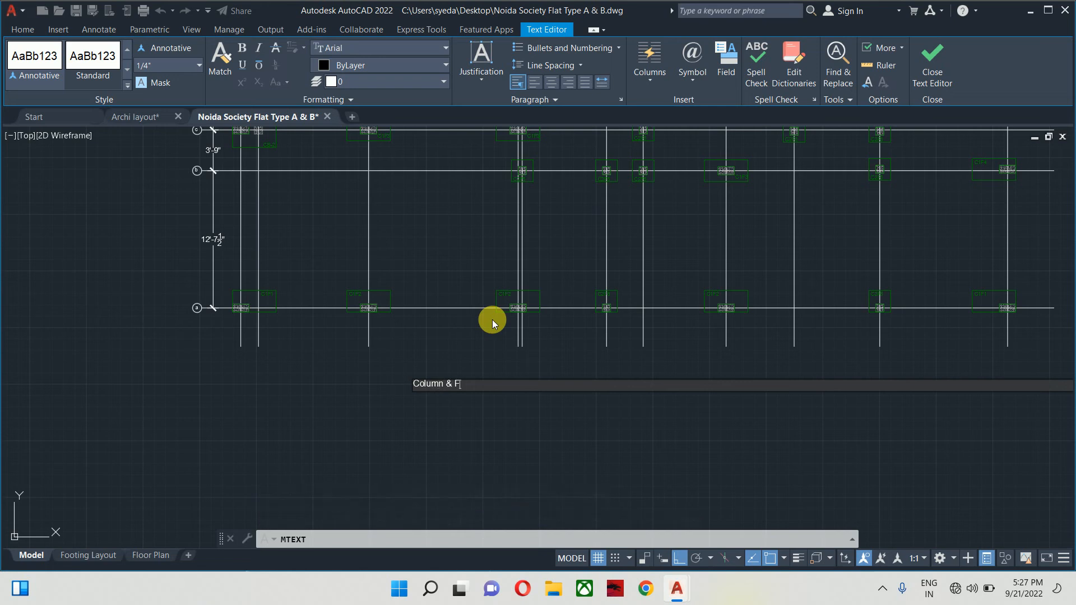
{"action": "type", "text": "ooting Layout"}
- Format the caption with 6" text height in Times New Roman
{"action": "key", "text": "ctrl+a"}
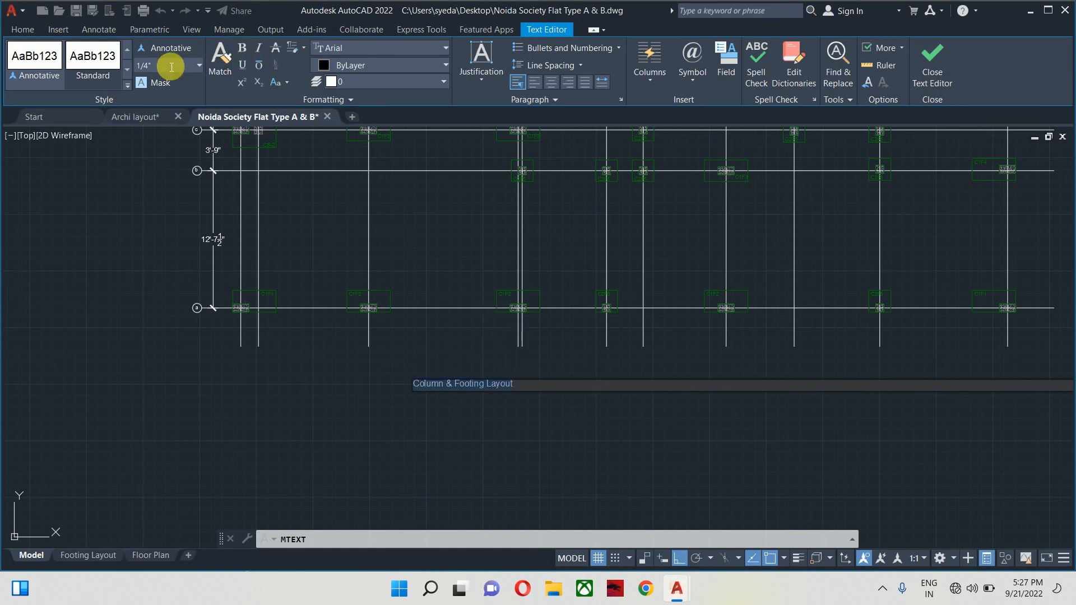
{"action": "key", "text": "Return"}
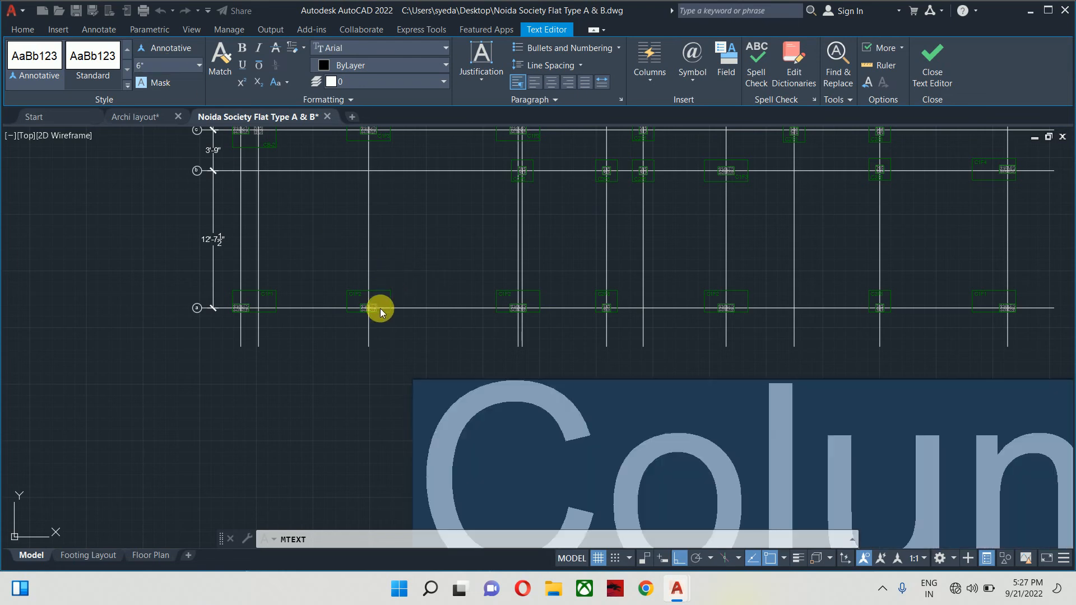
{"action": "left_click", "coordinate": [348, 51]}
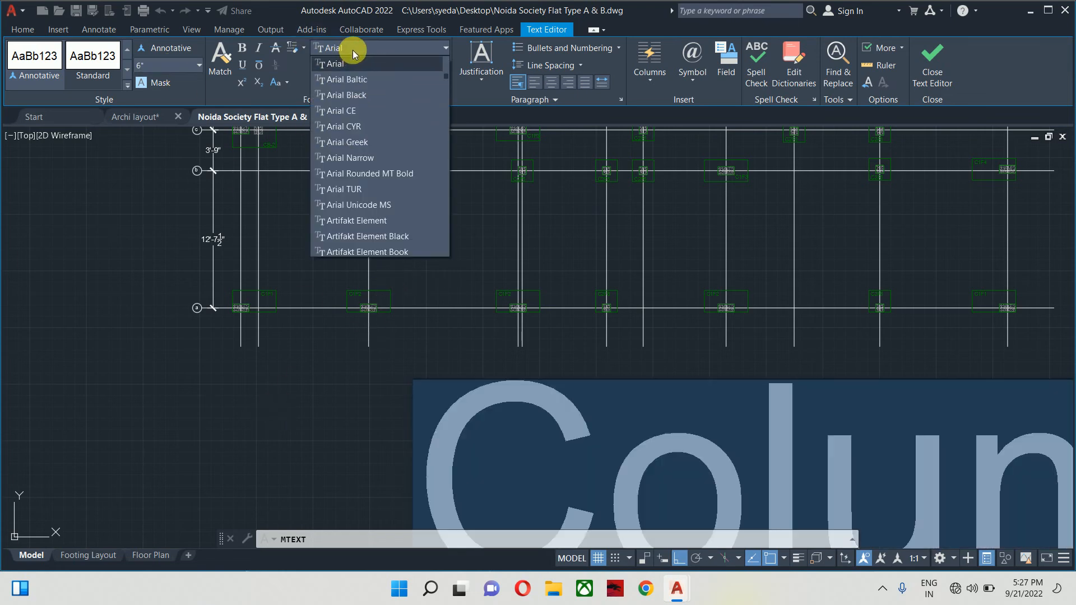
{"action": "type", "text": "ti"}
{"action": "scroll", "coordinate": [354, 81], "scroll_direction": "down", "scroll_amount": 1}
{"action": "left_click", "coordinate": [361, 206]}
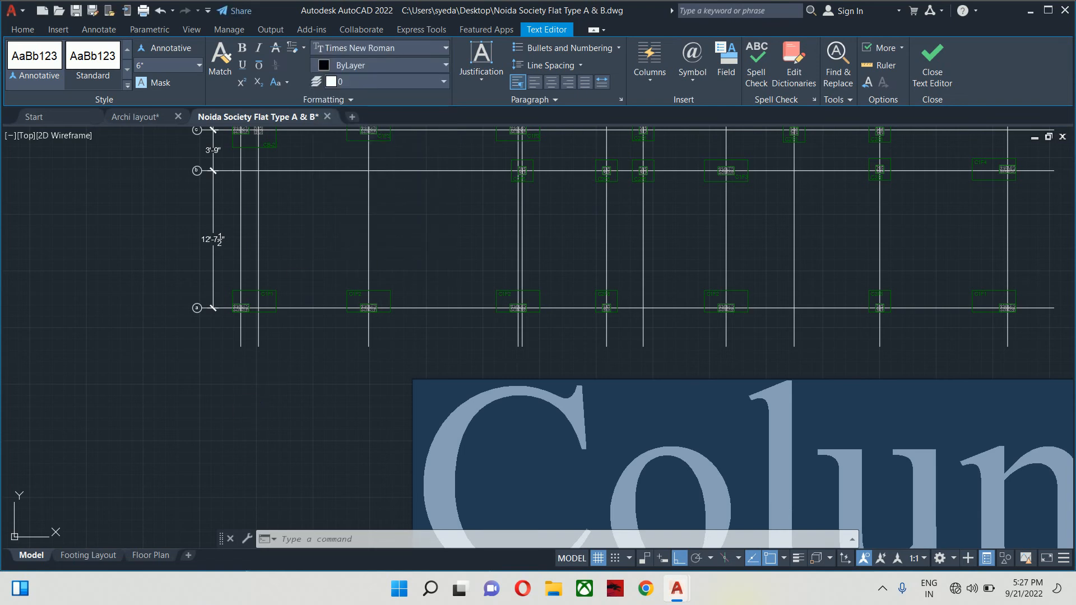
{"action": "key", "text": "Escape"}
{"action": "key", "text": "Escape"}
- Move the caption to sit just below the footing grid
{"action": "scroll", "coordinate": [499, 361], "scroll_direction": "down", "scroll_amount": 2}
{"action": "middle_click_drag", "start_coordinate": [482, 354], "coordinate": [266, 273]}
{"action": "type", "text": "m"}
{"action": "key", "text": "space"}
{"action": "left_click", "coordinate": [325, 367]}
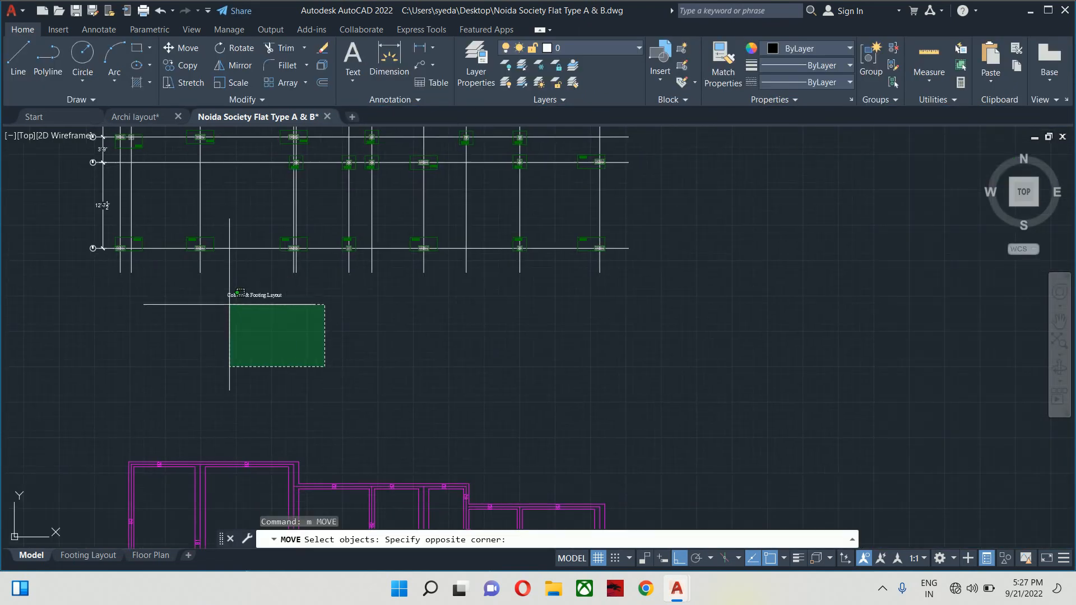
{"action": "left_click", "coordinate": [224, 291]}
{"action": "key", "text": "space"}
{"action": "left_click", "coordinate": [190, 364]}
{"action": "left_click", "coordinate": [301, 371]}
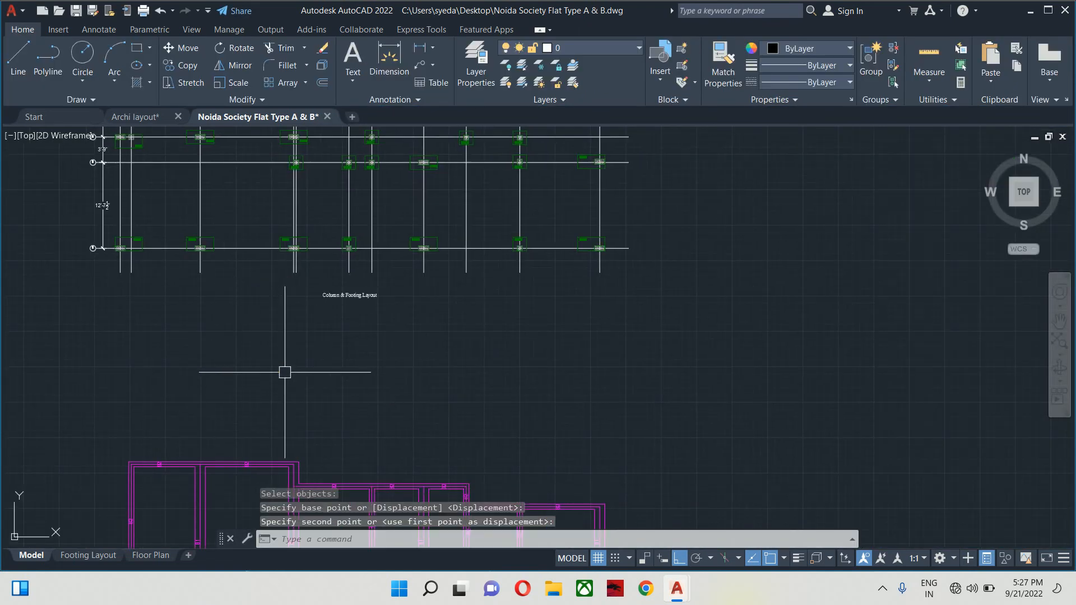
{"action": "key", "text": "Escape"}
{"action": "key", "text": "Escape"}
- Enlarge the caption to a text height of 12
{"action": "left_click", "coordinate": [326, 297]}
{"action": "left_click", "coordinate": [479, 137]}
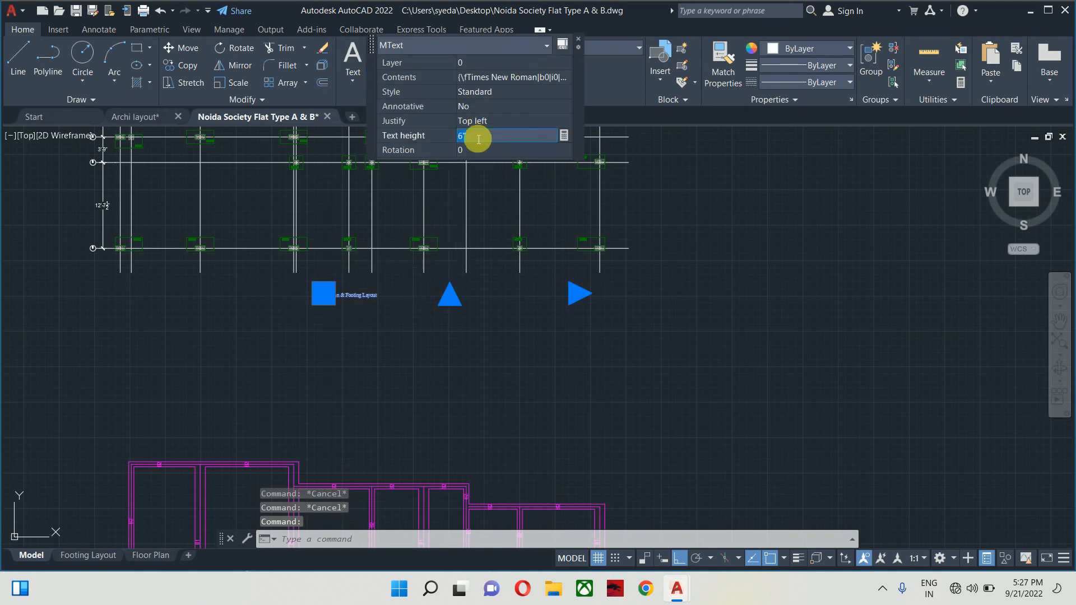
{"action": "key", "text": "Return"}
{"action": "left_click", "coordinate": [580, 293]}
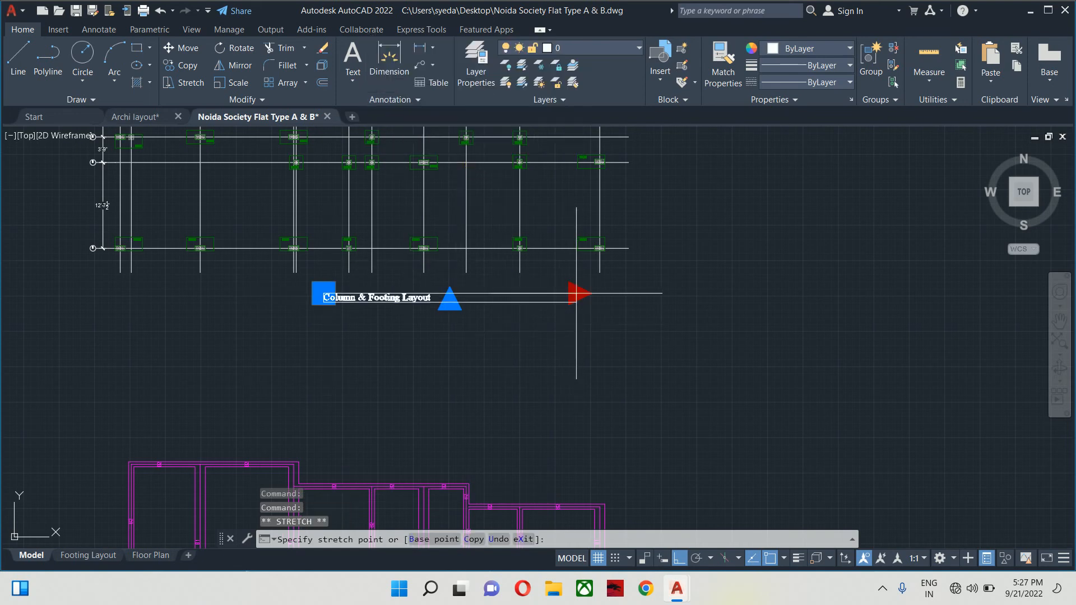
{"action": "key", "text": "Escape"}
{"action": "key", "text": "Escape"}
{"action": "key", "text": "Escape"}
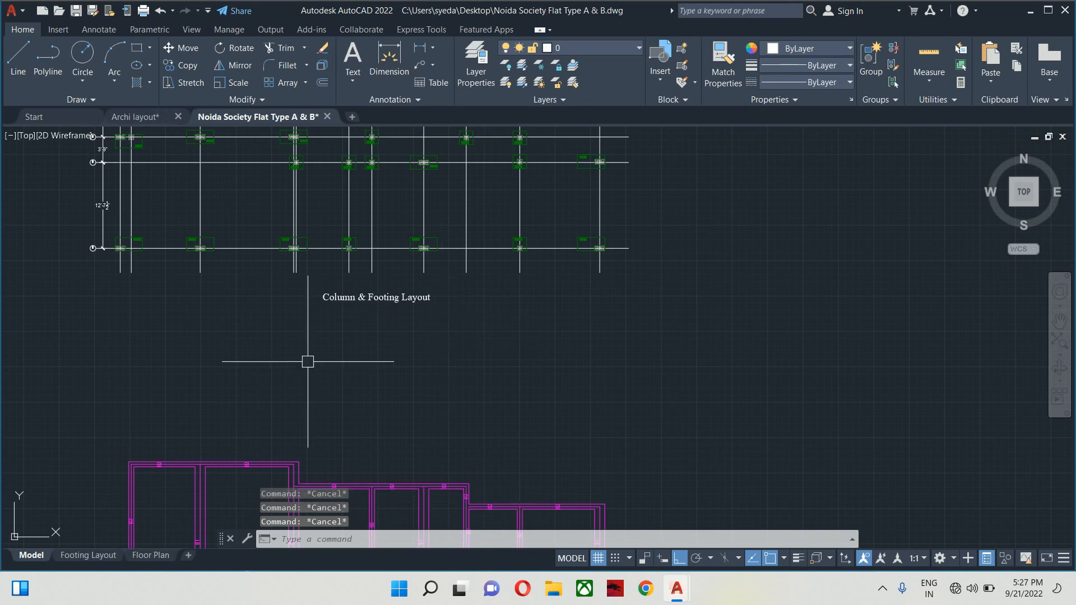
- Check the caption on the Footing Layout sheet, then return to the Model tab
{"action": "left_click", "coordinate": [88, 555]}
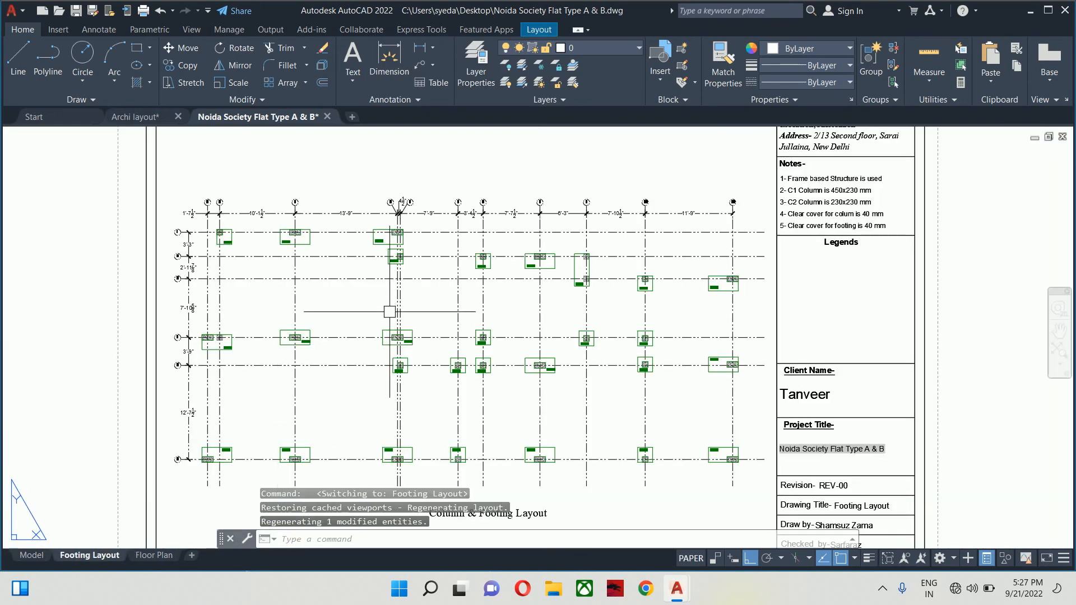
{"action": "scroll", "coordinate": [547, 387], "scroll_direction": "down", "scroll_amount": 3}
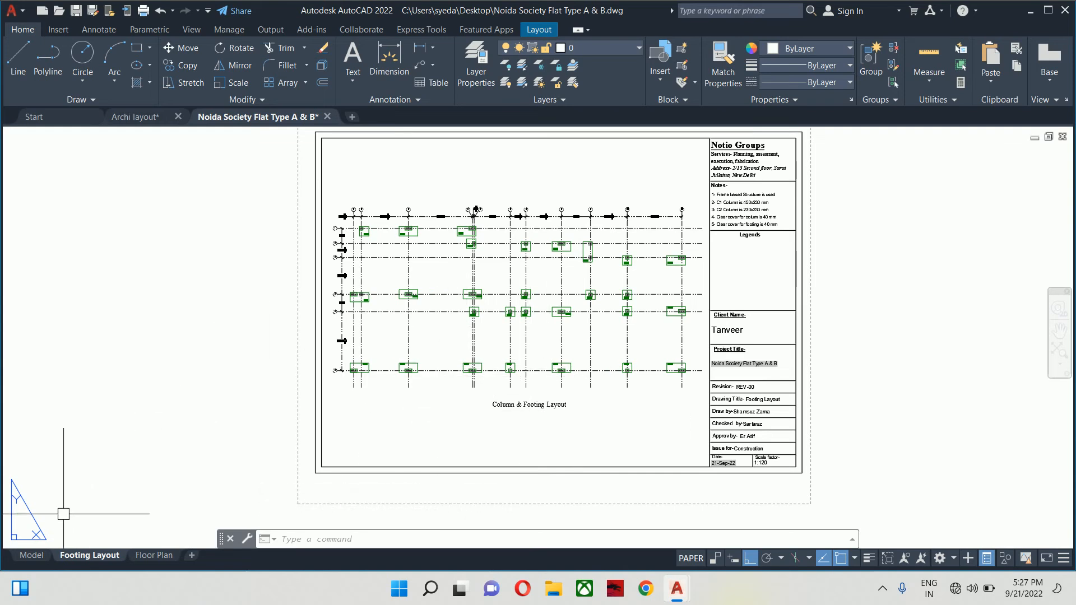
{"action": "left_click", "coordinate": [25, 557]}
{"action": "key", "text": "Escape"}
{"action": "key", "text": "Escape"}
{"action": "key", "text": "Escape"}
- Add a 1'-7½" linear dimension between the first two column lines below grid line a
{"action": "scroll", "coordinate": [373, 269], "scroll_direction": "up", "scroll_amount": 5}
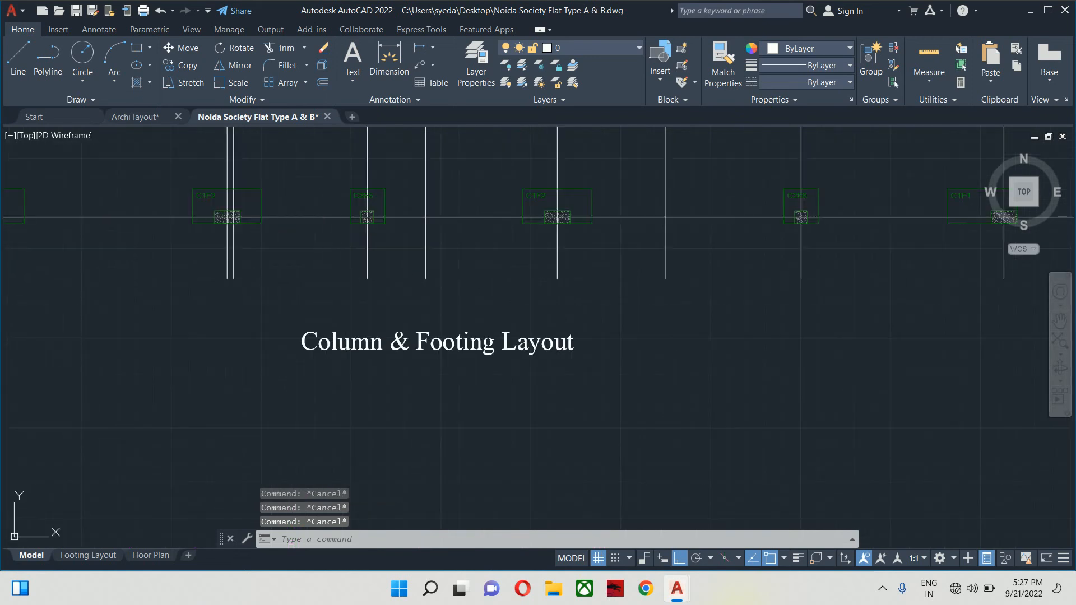
{"action": "type", "text": "dli"}
{"action": "key", "text": "Return"}
{"action": "scroll", "coordinate": [280, 359], "scroll_direction": "up", "scroll_amount": 2}
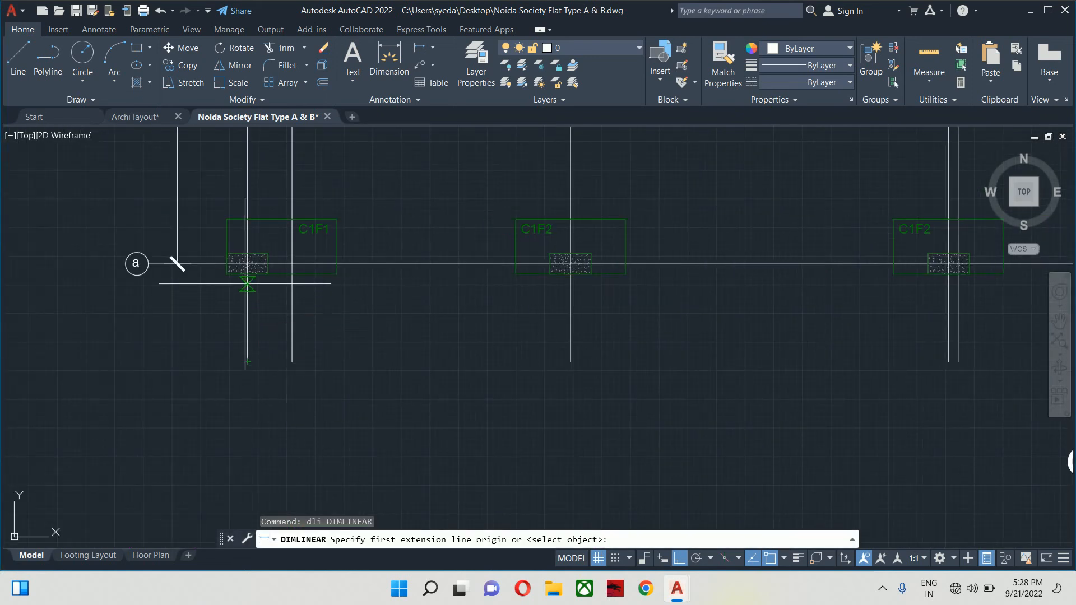
{"action": "left_click", "coordinate": [248, 264]}
{"action": "left_click", "coordinate": [292, 264]}
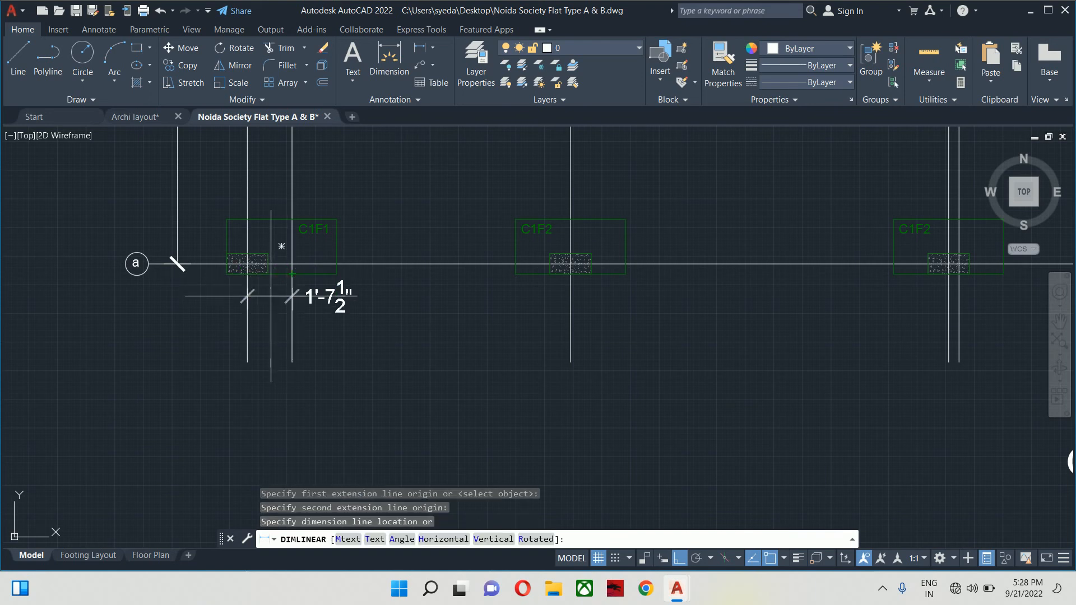
{"action": "left_click", "coordinate": [306, 297]}
{"action": "key", "text": "Escape"}
- Continue the dimensions along line a with 10'-1½", 13'-9" and 4½"
{"action": "type", "text": "dco"}
{"action": "key", "text": "Return"}
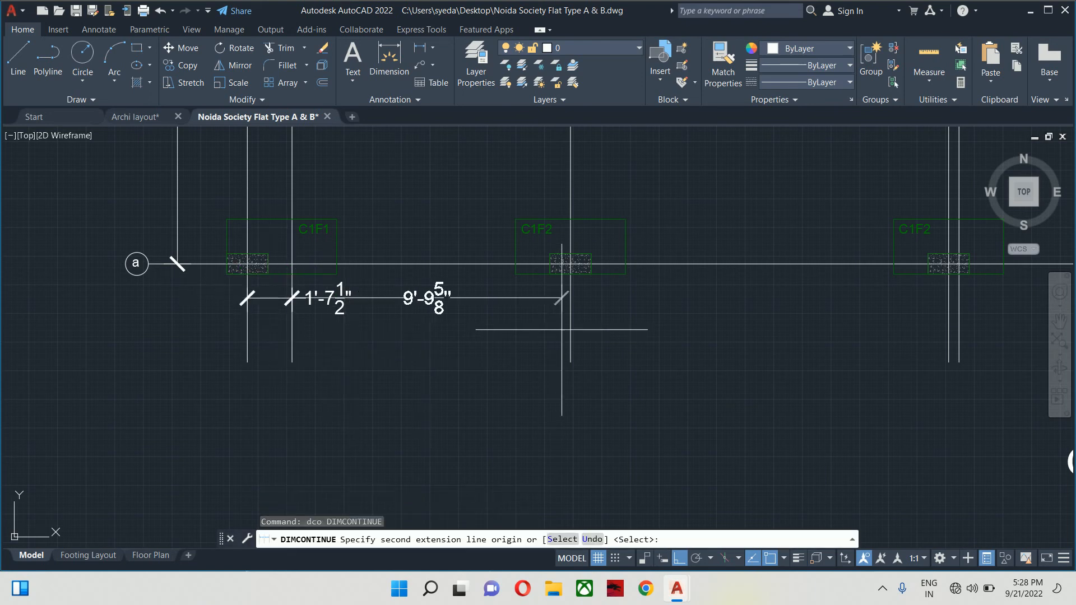
{"action": "left_click", "coordinate": [570, 299]}
{"action": "middle_click_drag", "start_coordinate": [788, 301], "coordinate": [426, 334]}
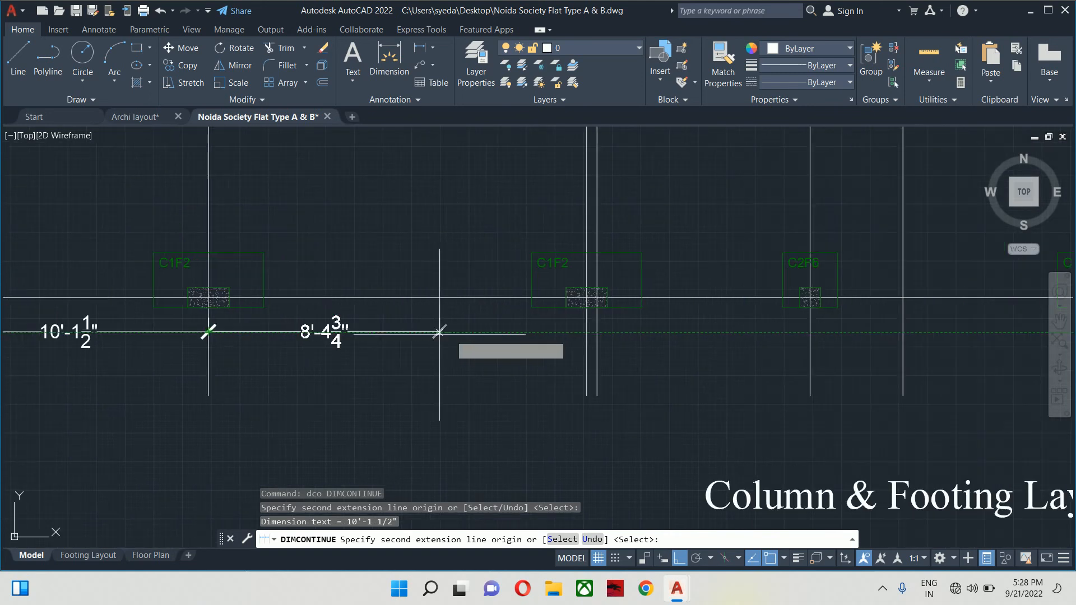
{"action": "left_click", "coordinate": [587, 331]}
{"action": "left_click", "coordinate": [597, 332]}
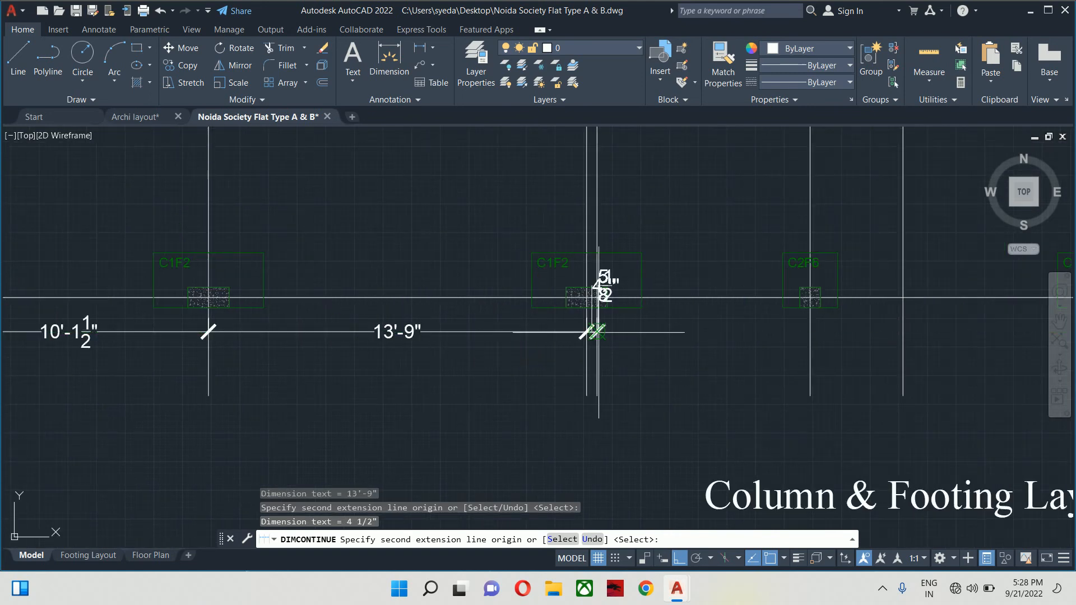
{"action": "key", "text": "Escape"}
{"action": "key", "text": "Escape"}
{"action": "scroll", "coordinate": [681, 320], "scroll_direction": "down", "scroll_amount": 2}
- Delete the three newly added dimensions
{"action": "left_click", "coordinate": [628, 303]}
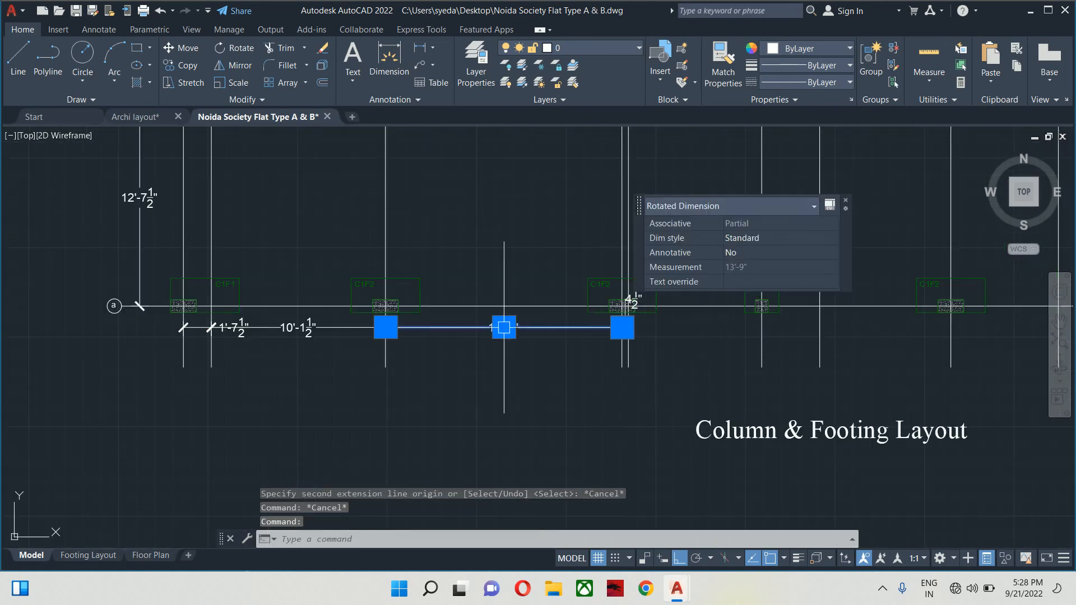
{"action": "left_click", "coordinate": [337, 328]}
{"action": "scroll", "coordinate": [224, 325], "scroll_direction": "up", "scroll_amount": 5}
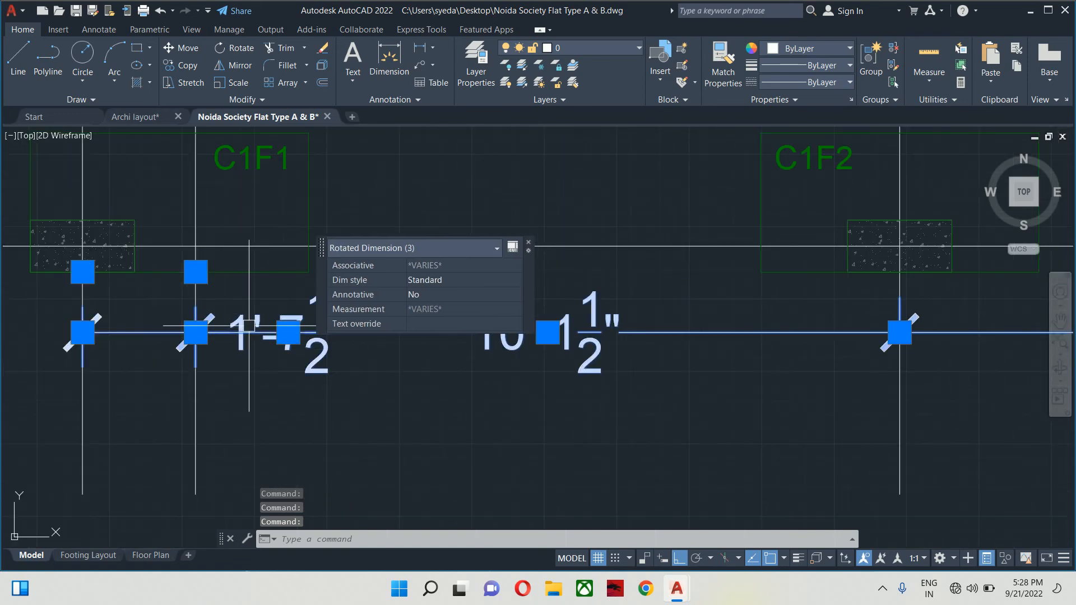
{"action": "key", "text": "Delete"}
{"action": "scroll", "coordinate": [473, 304], "scroll_direction": "down", "scroll_amount": 6}
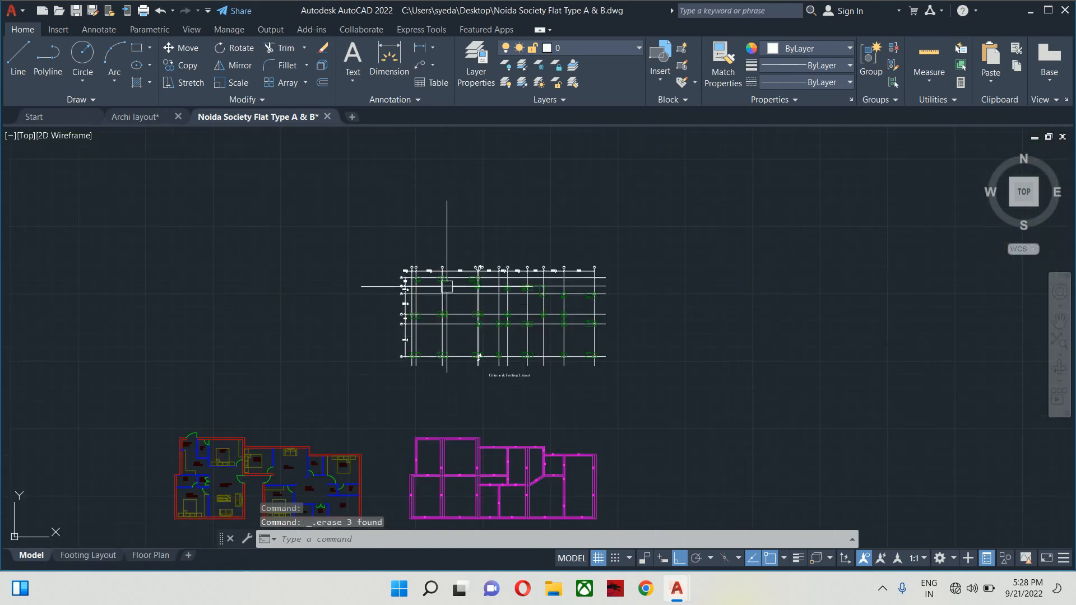
{"action": "scroll", "coordinate": [476, 273], "scroll_direction": "up", "scroll_amount": 2}
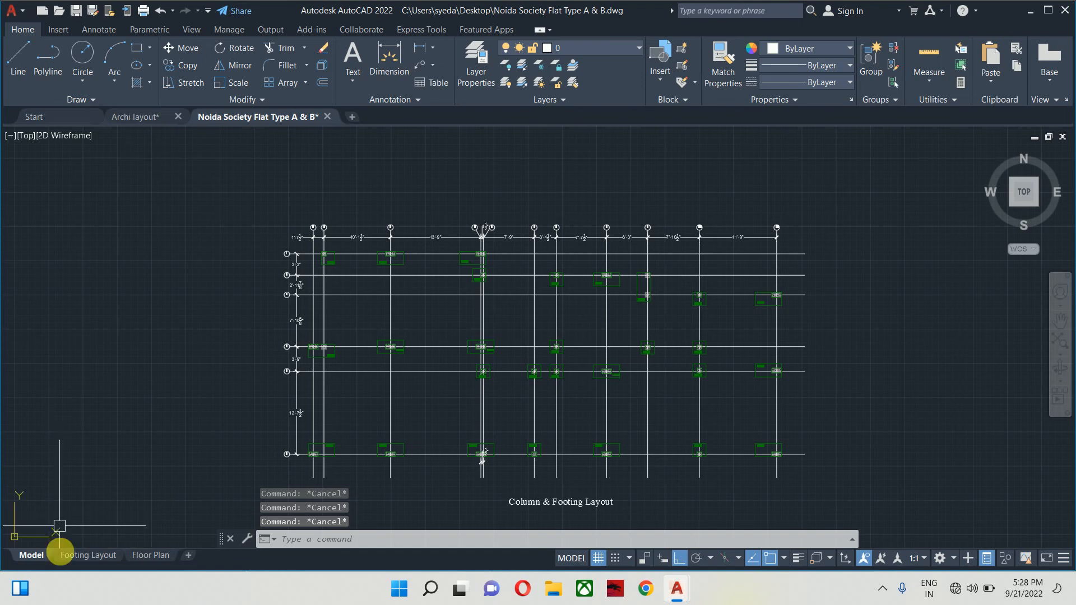
- Switch to the Footing Layout sheet, showing the caption beneath the grid
{"action": "left_click", "coordinate": [80, 557]}
{"action": "scroll", "coordinate": [505, 359], "scroll_direction": "up", "scroll_amount": 3}
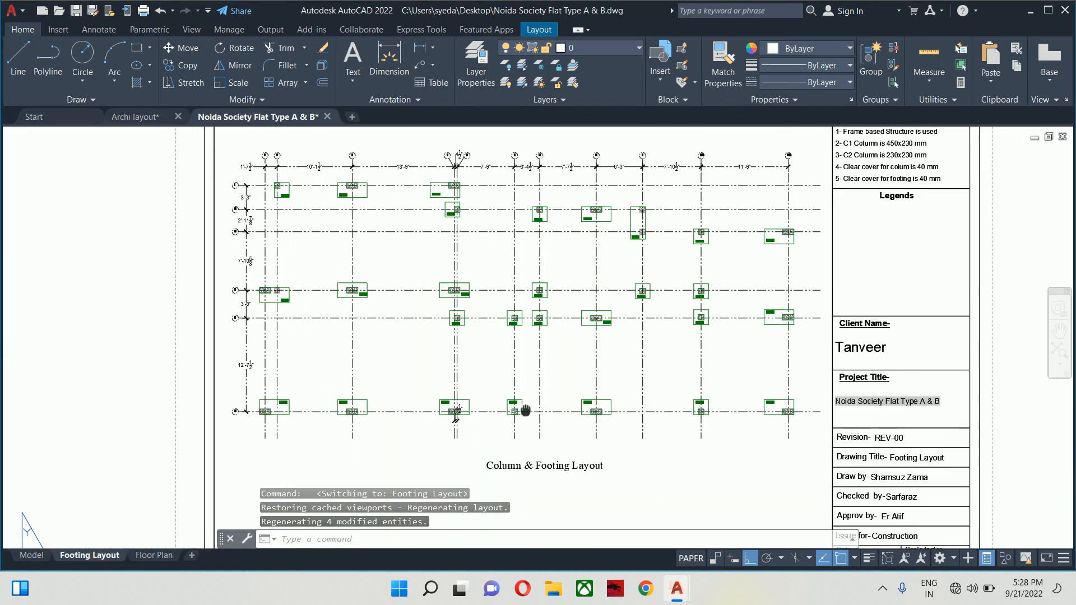
{"action": "middle_click_drag", "start_coordinate": [535, 369], "coordinate": [495, 317]}
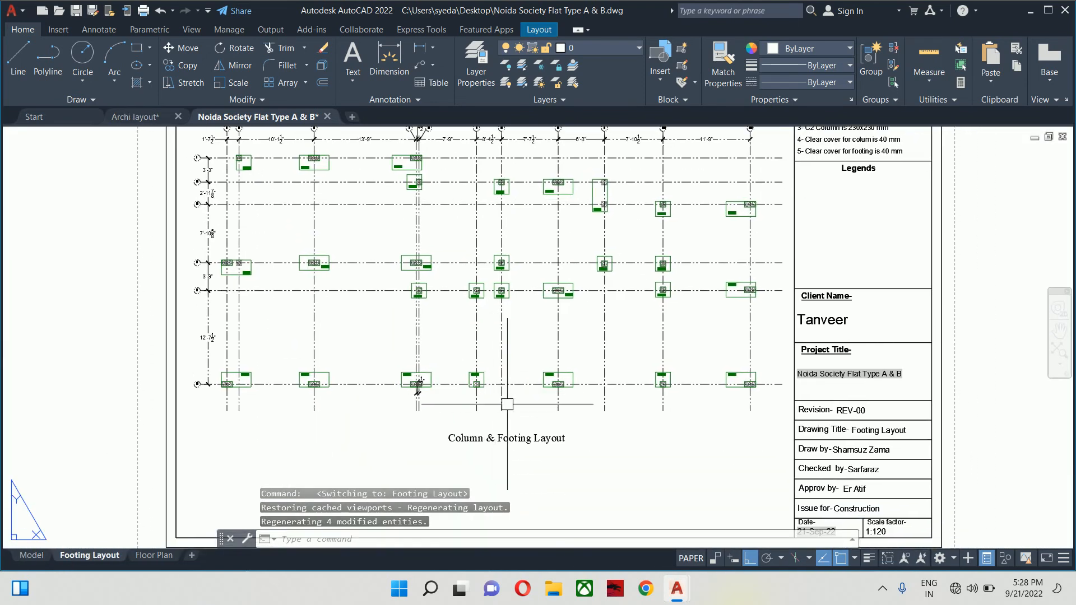
- Zoom out to review the whole Footing Layout sheet, then switch to the Floor Plan sheet
{"action": "scroll", "coordinate": [496, 383], "scroll_direction": "down", "scroll_amount": 3}
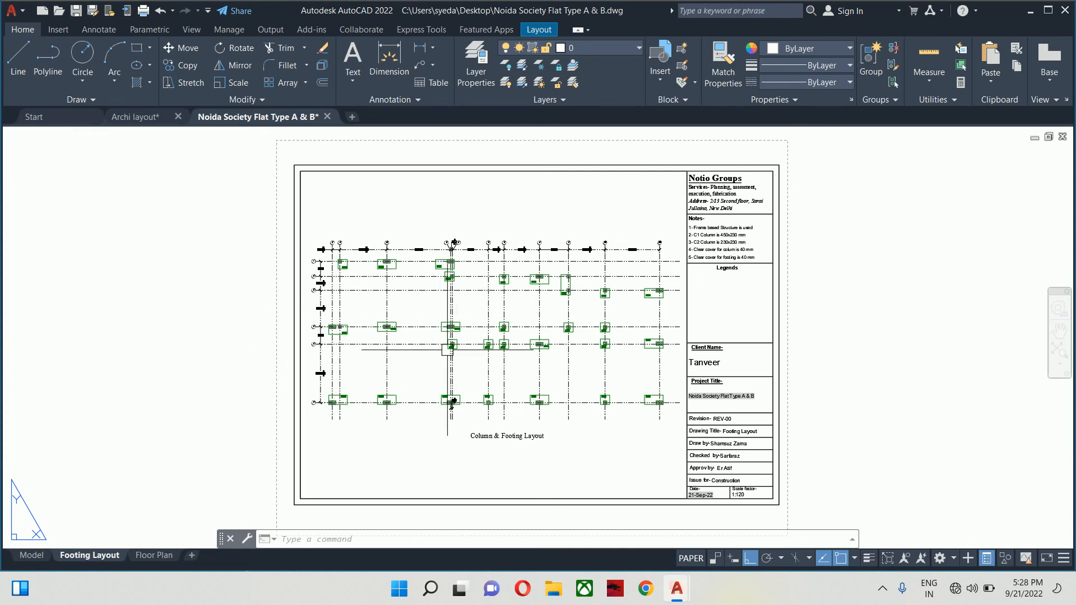
{"action": "middle_click_drag", "start_coordinate": [480, 401], "coordinate": [468, 373]}
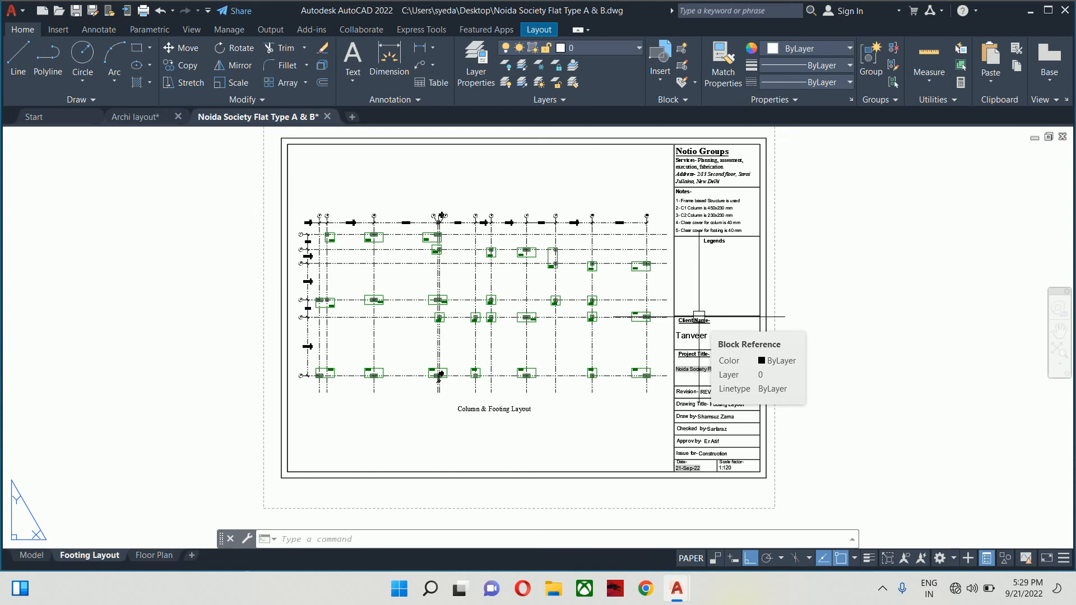
{"action": "left_click", "coordinate": [143, 558]}
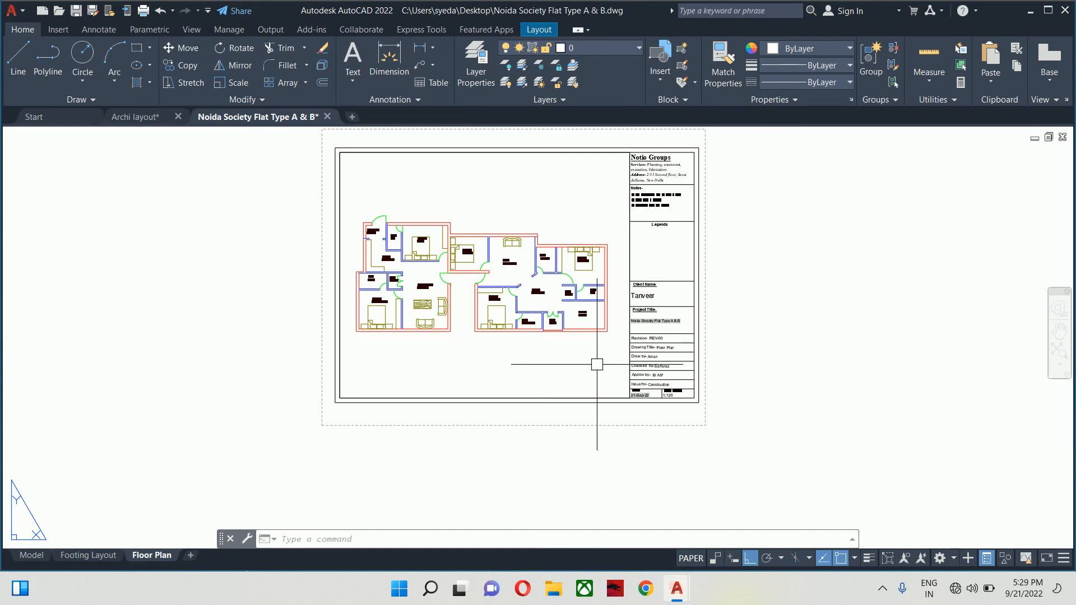
{"action": "middle_click_drag", "start_coordinate": [608, 346], "coordinate": [596, 363]}
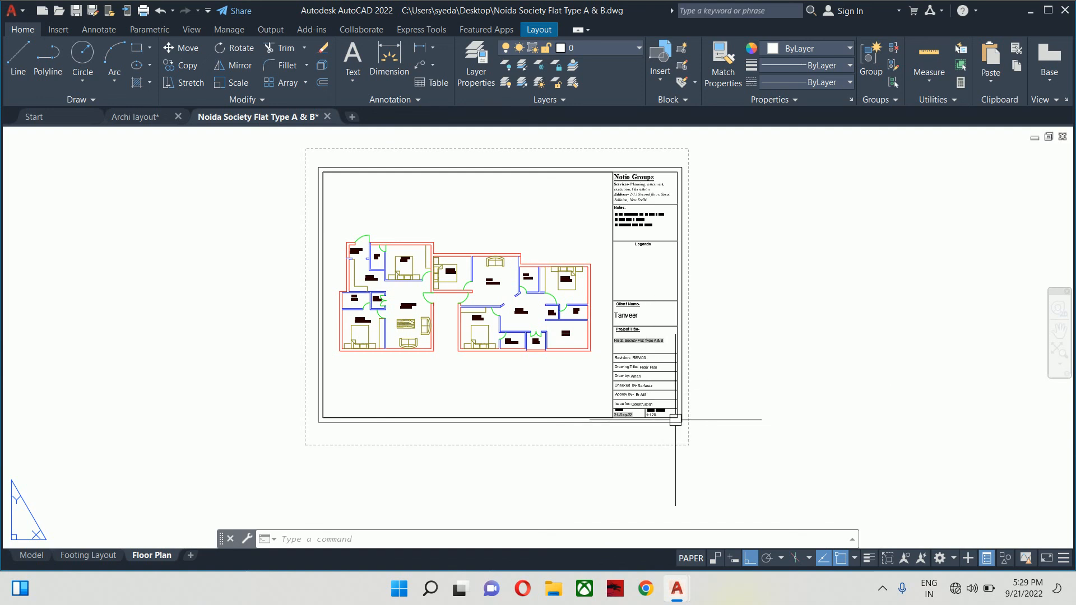
{"action": "scroll", "coordinate": [677, 421], "scroll_direction": "up", "scroll_amount": 4}
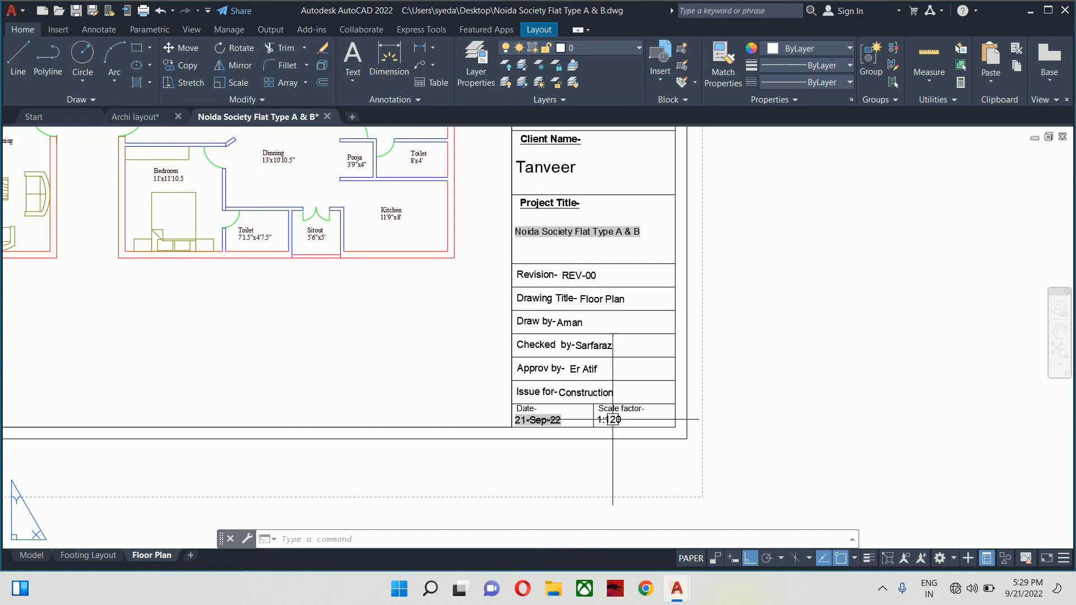
{"action": "scroll", "coordinate": [593, 386], "scroll_direction": "down", "scroll_amount": 4}
{"action": "scroll", "coordinate": [337, 307], "scroll_direction": "up", "scroll_amount": 5}
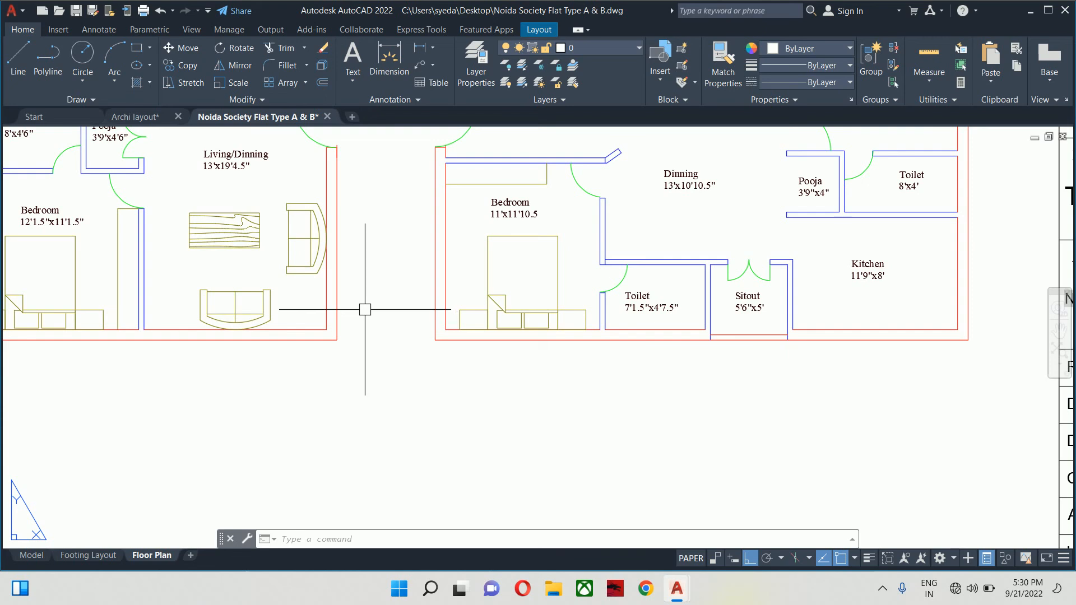
{"action": "scroll", "coordinate": [361, 310], "scroll_direction": "down", "scroll_amount": 2}
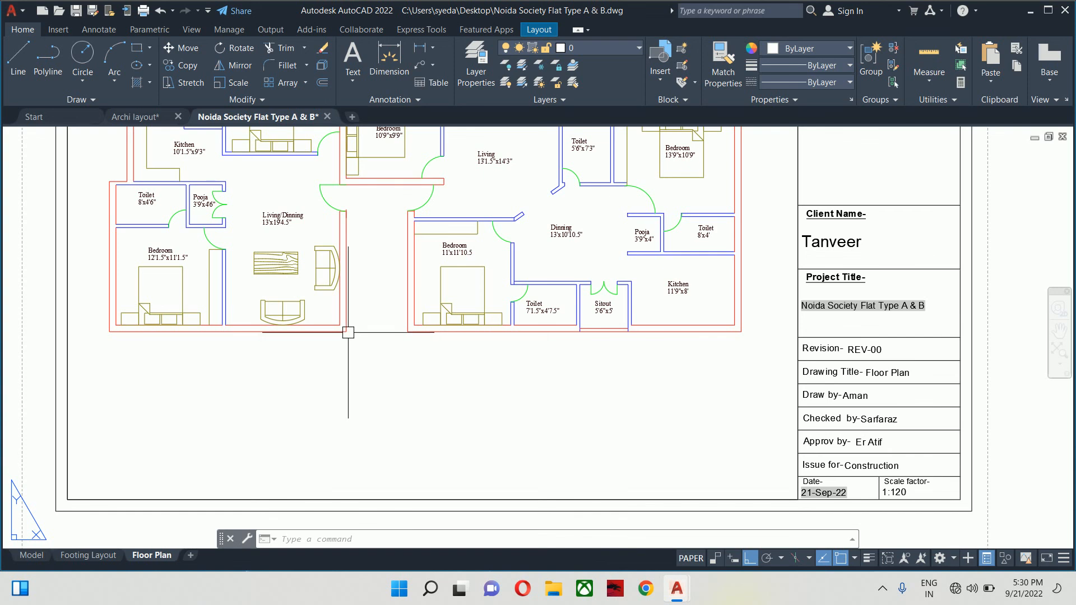
{"action": "scroll", "coordinate": [352, 336], "scroll_direction": "down", "scroll_amount": 2}
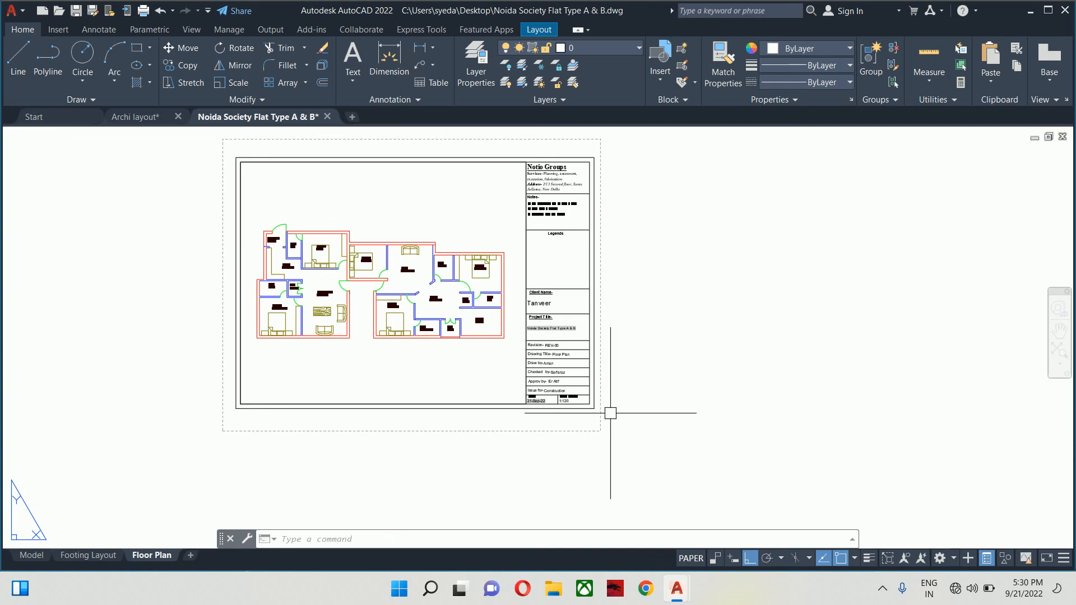
{"action": "scroll", "coordinate": [504, 360], "scroll_direction": "up", "scroll_amount": 4}
{"action": "scroll", "coordinate": [583, 409], "scroll_direction": "down", "scroll_amount": 4}
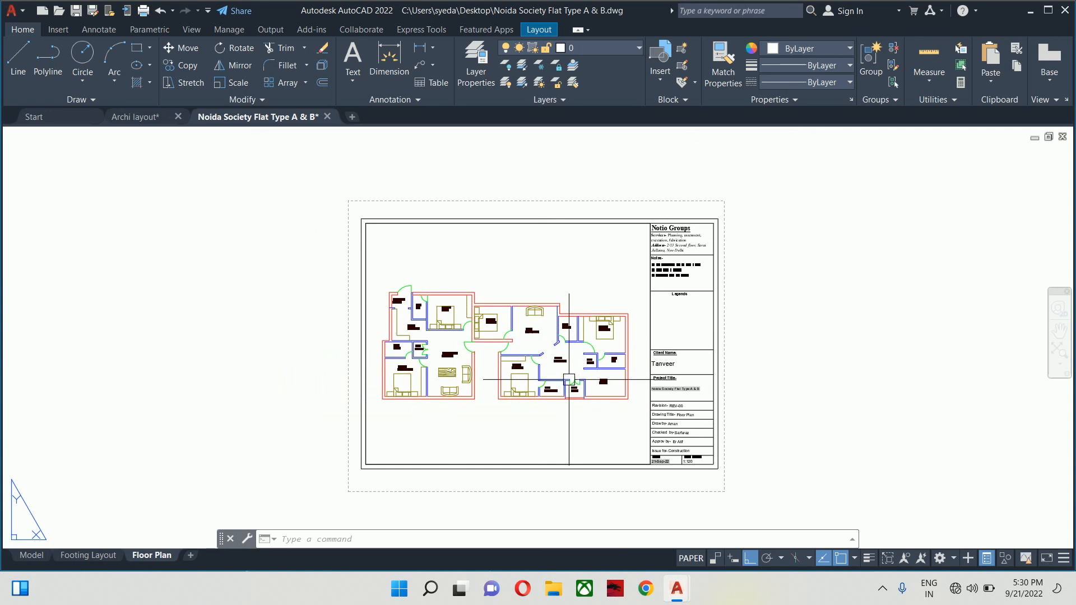
- Open the plot settings for the Floor Plan sheet and preview how it will plot
{"action": "key", "text": "ctrl+p"}
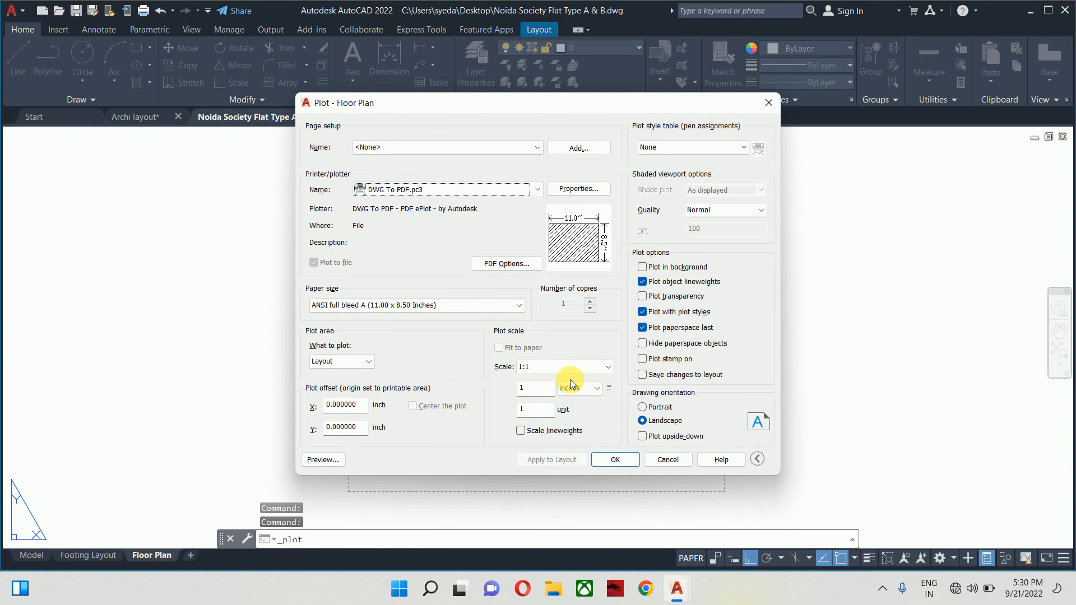
{"action": "left_click", "coordinate": [316, 460]}
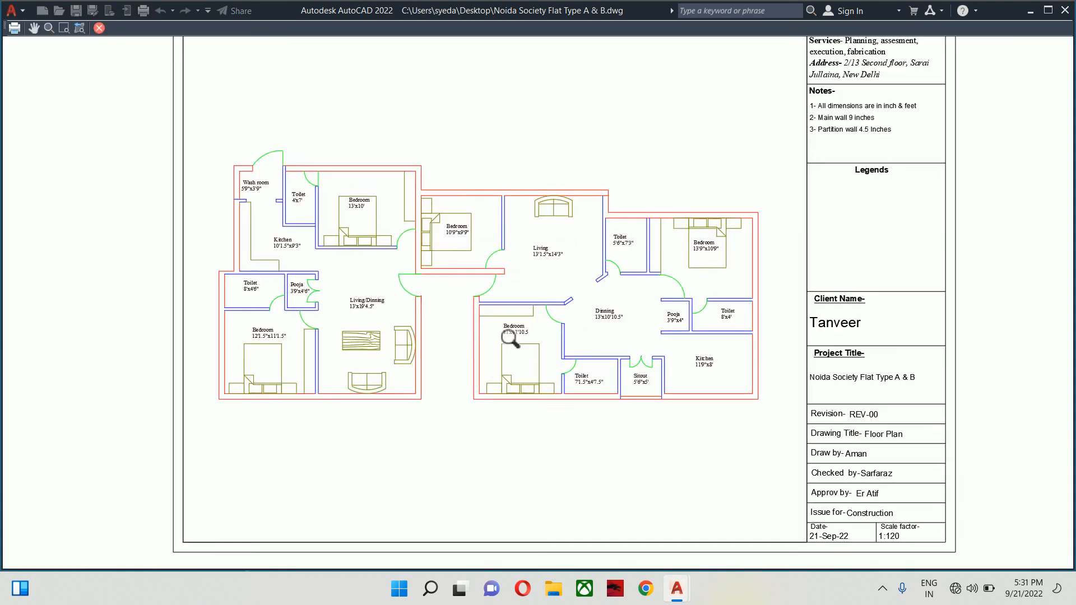
{"action": "scroll", "coordinate": [510, 339], "scroll_direction": "up", "scroll_amount": 4}
{"action": "mouse_move", "coordinate": [369, 196]}
{"action": "middle_mouse_down"}
{"action": "mouse_move", "coordinate": [639, 420]}
{"action": "mouse_move", "coordinate": [860, 379]}
{"action": "mouse_move", "coordinate": [800, 320]}
{"action": "mouse_move", "coordinate": [411, 260]}
{"action": "middle_mouse_up"}
{"action": "scroll", "coordinate": [415, 259], "scroll_direction": "down", "scroll_amount": 6}
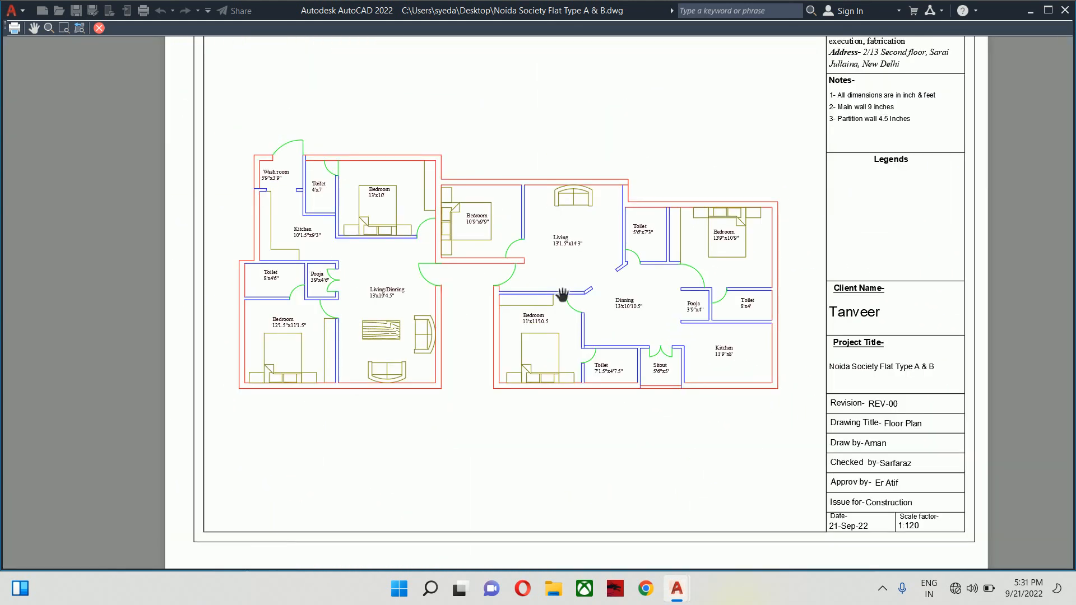
{"action": "key", "text": "Escape"}
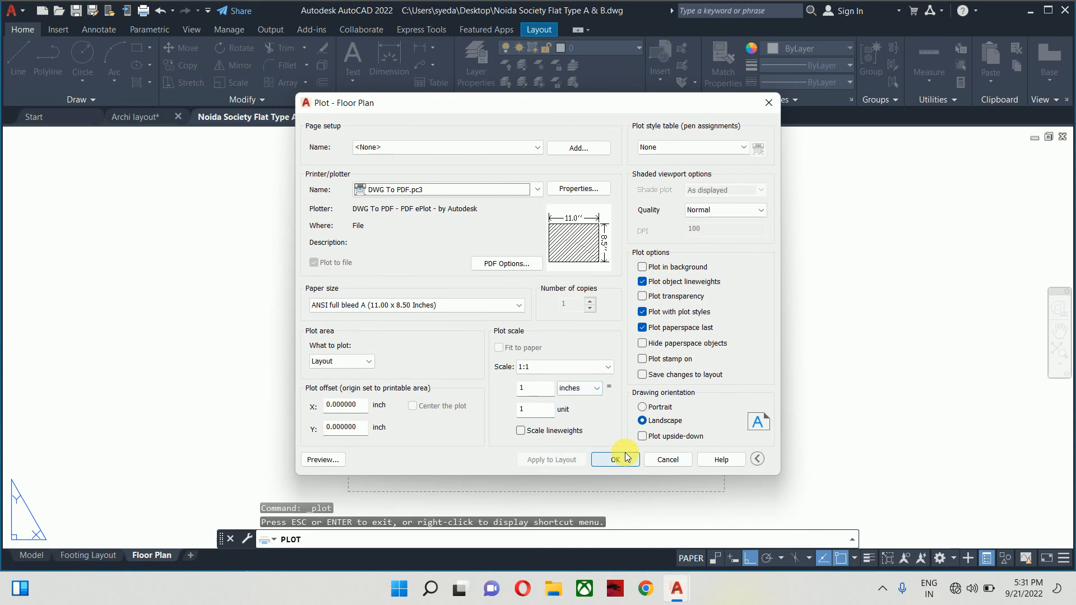
- Save the plot as 'Noida Society Flat Type A & B-Floor Plan.pdf' on the Desktop, then close Acrobat Reader
{"action": "left_click", "coordinate": [626, 455]}
{"action": "left_click", "coordinate": [343, 259]}
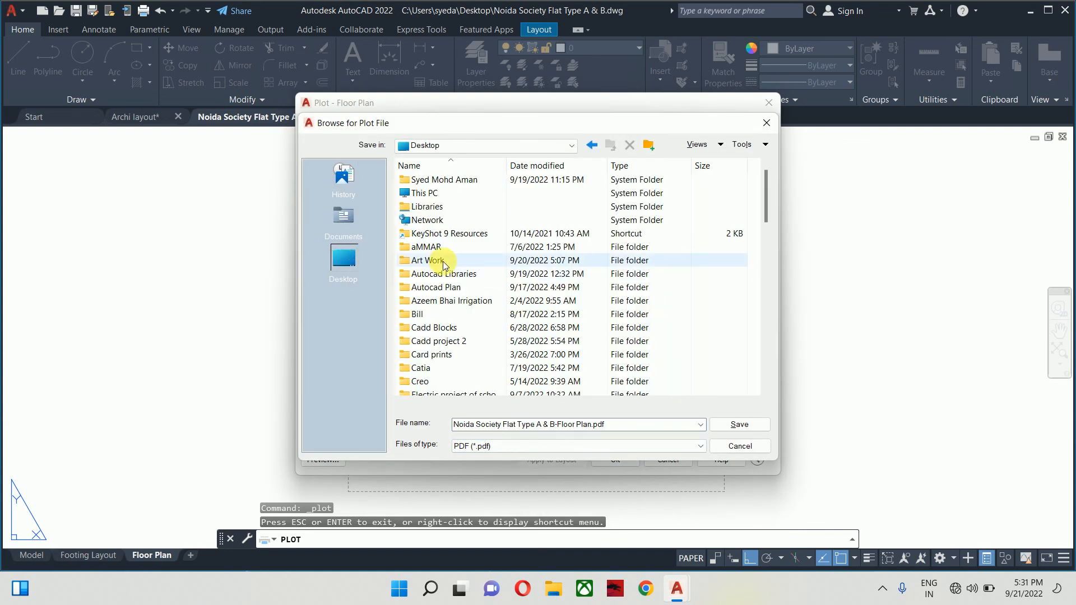
{"action": "double_click", "coordinate": [435, 261]}
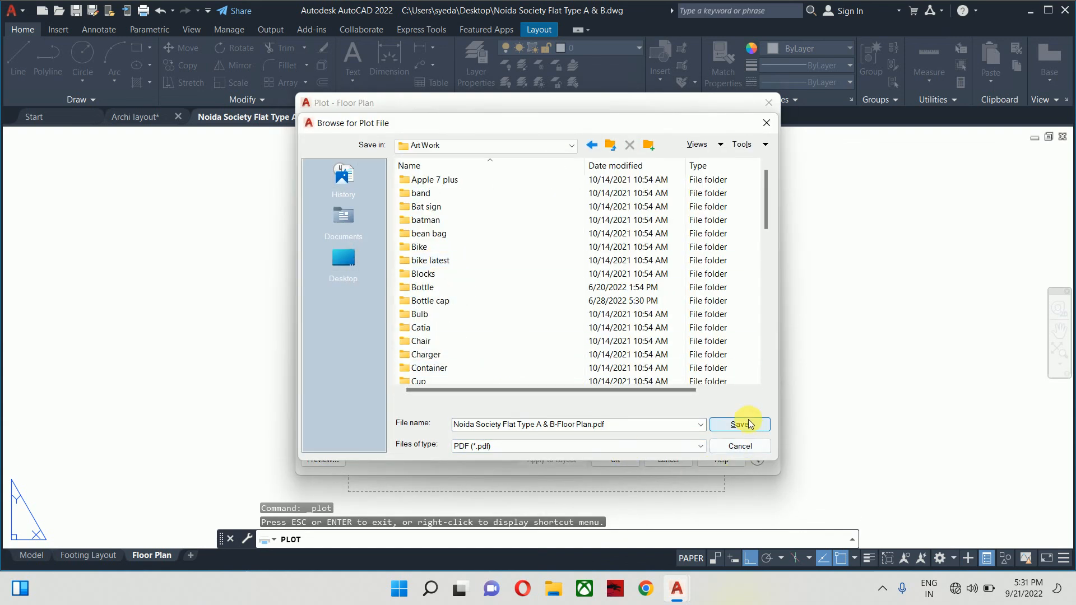
{"action": "left_click", "coordinate": [589, 148]}
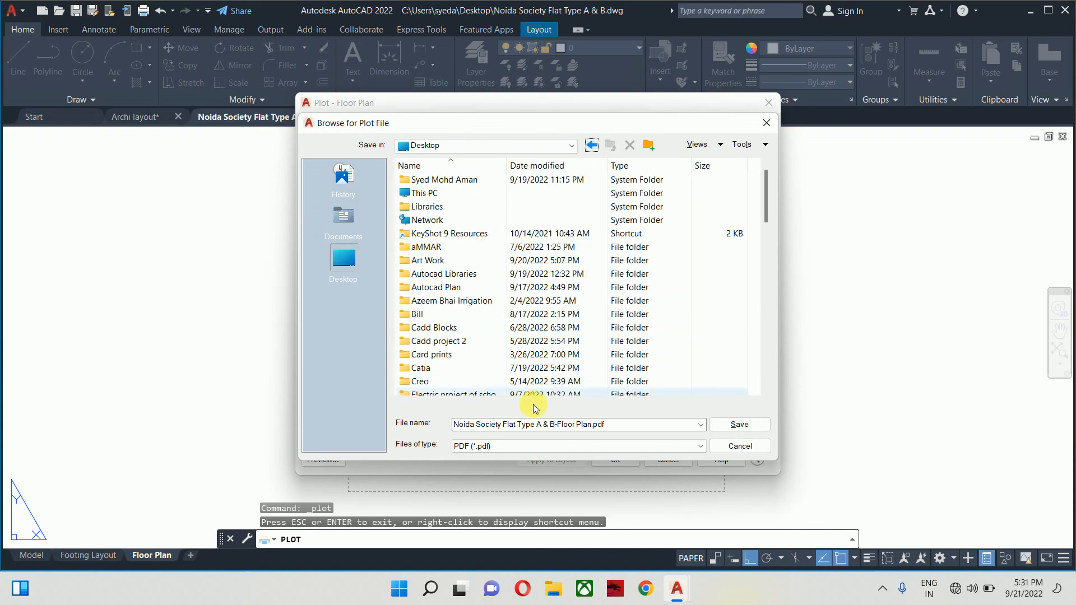
{"action": "left_click", "coordinate": [729, 424]}
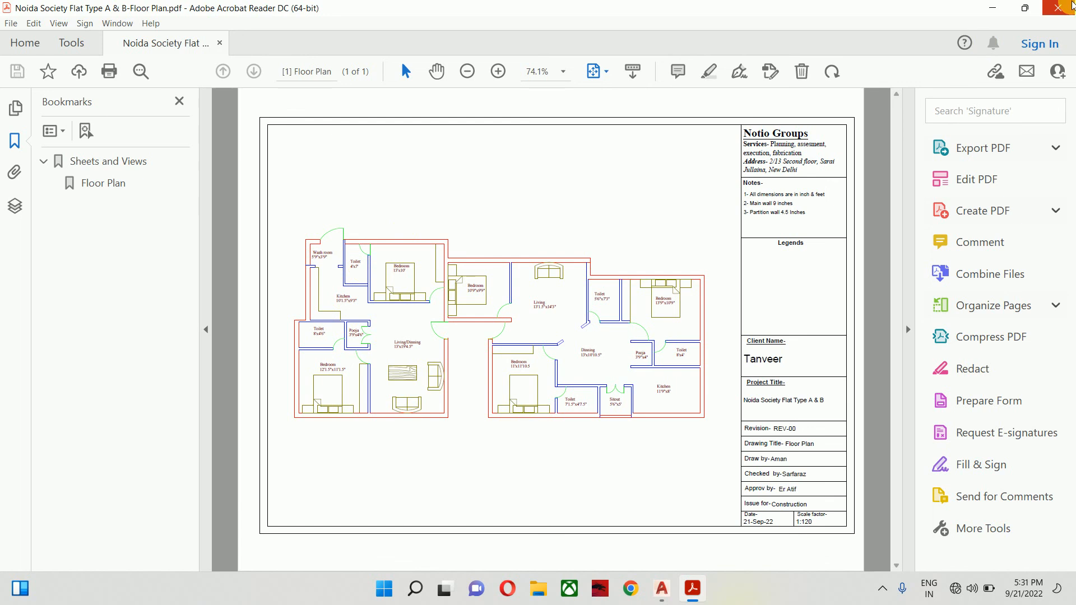
{"action": "left_click", "coordinate": [1069, 5]}
- Switch to the Footing Layout sheet and preview its plot
{"action": "left_click", "coordinate": [90, 554]}
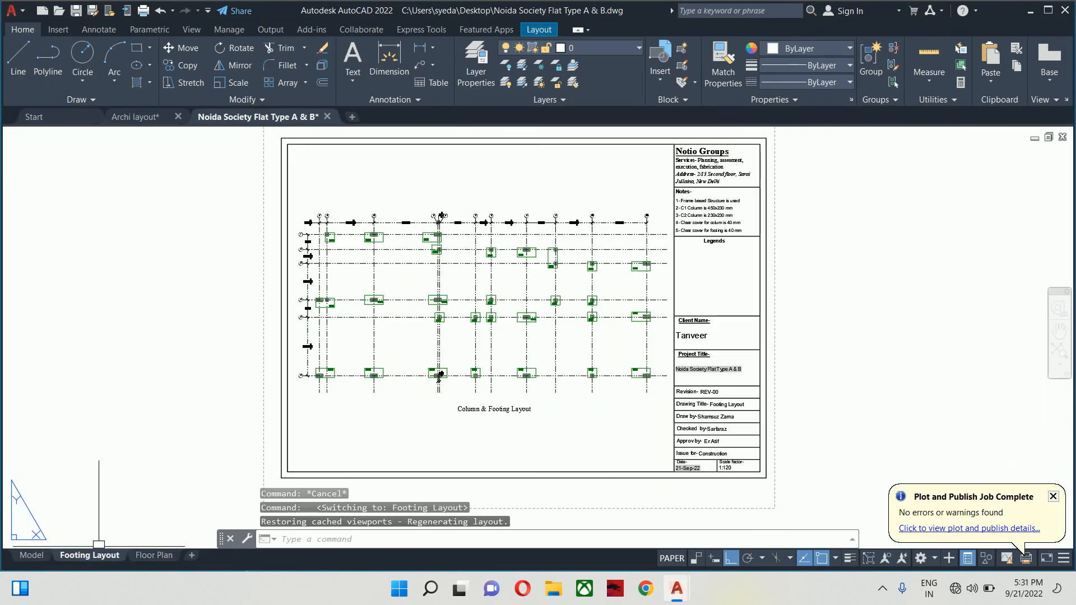
{"action": "key", "text": "ctrl+p"}
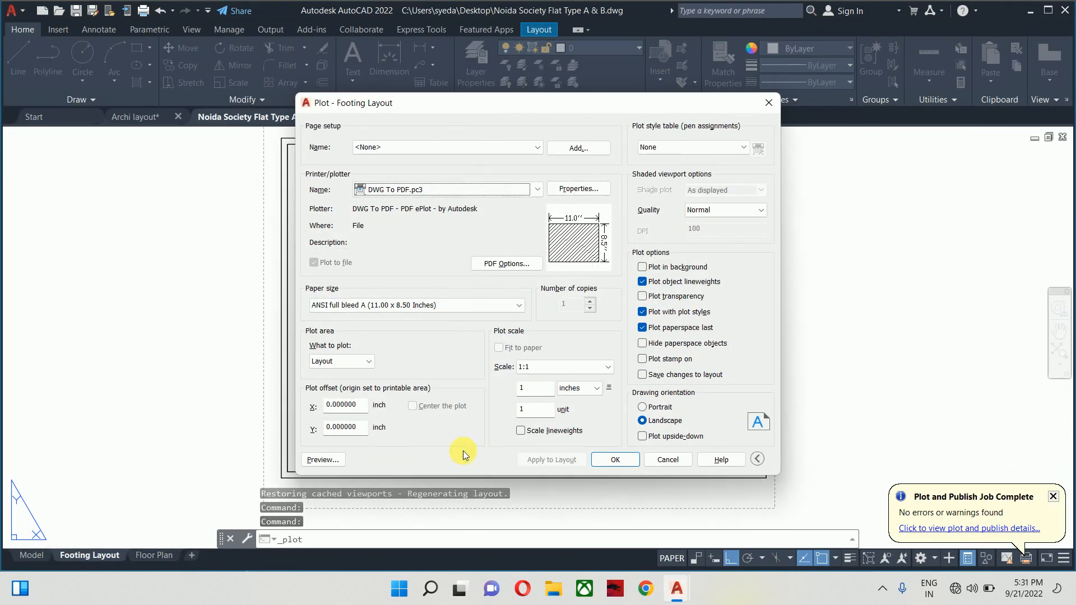
{"action": "left_click", "coordinate": [322, 459]}
{"action": "scroll", "coordinate": [606, 267], "scroll_direction": "up", "scroll_amount": 5}
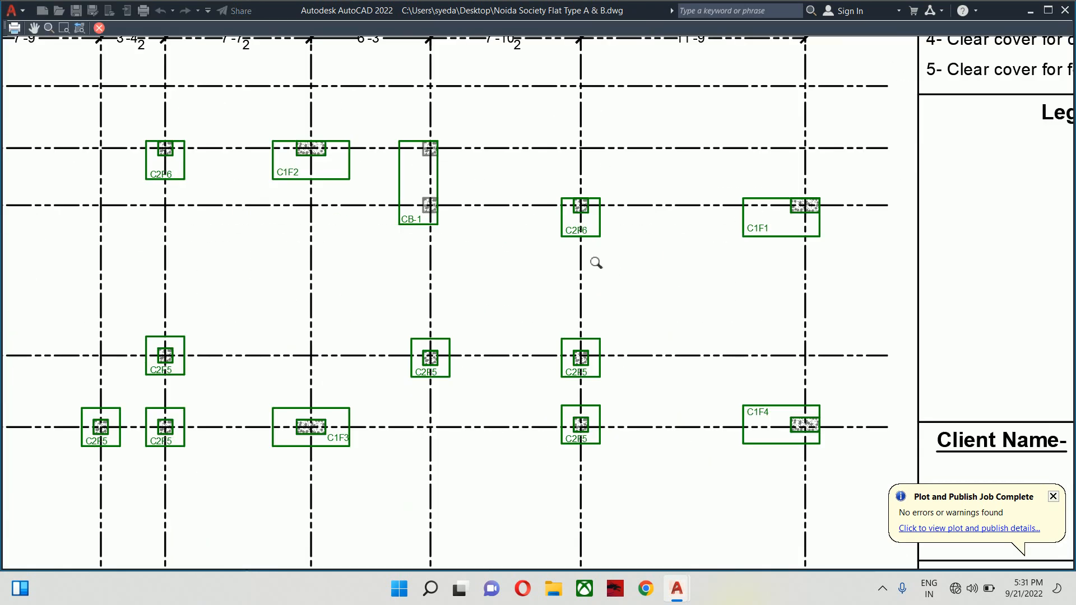
{"action": "scroll", "coordinate": [596, 262], "scroll_direction": "up", "scroll_amount": 2}
{"action": "middle_click_drag", "start_coordinate": [589, 249], "coordinate": [597, 345]}
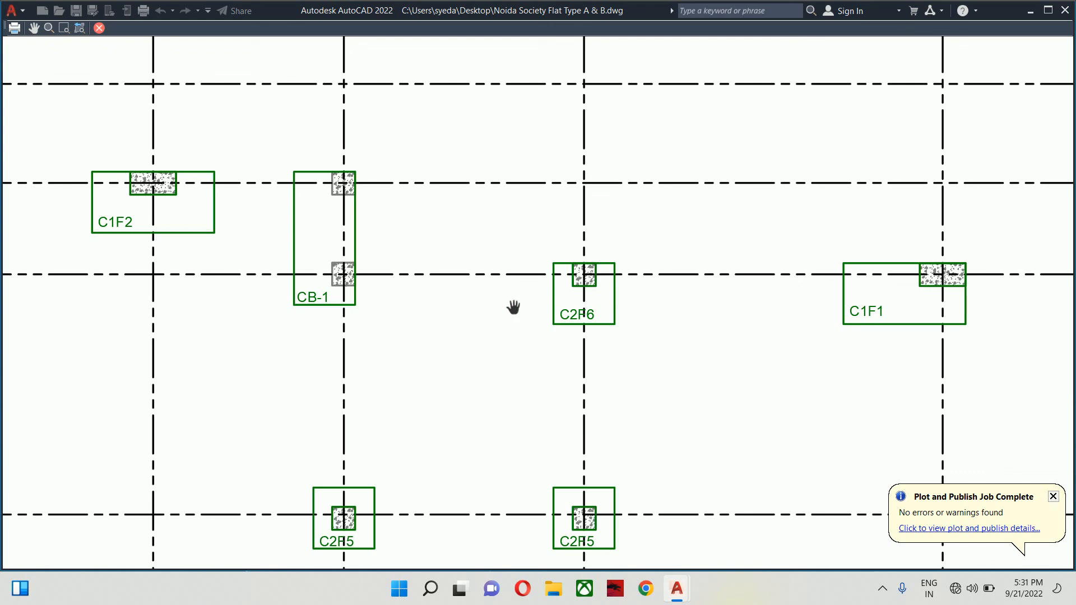
{"action": "scroll", "coordinate": [508, 286], "scroll_direction": "down", "scroll_amount": 5}
{"action": "scroll", "coordinate": [505, 284], "scroll_direction": "up", "scroll_amount": 3}
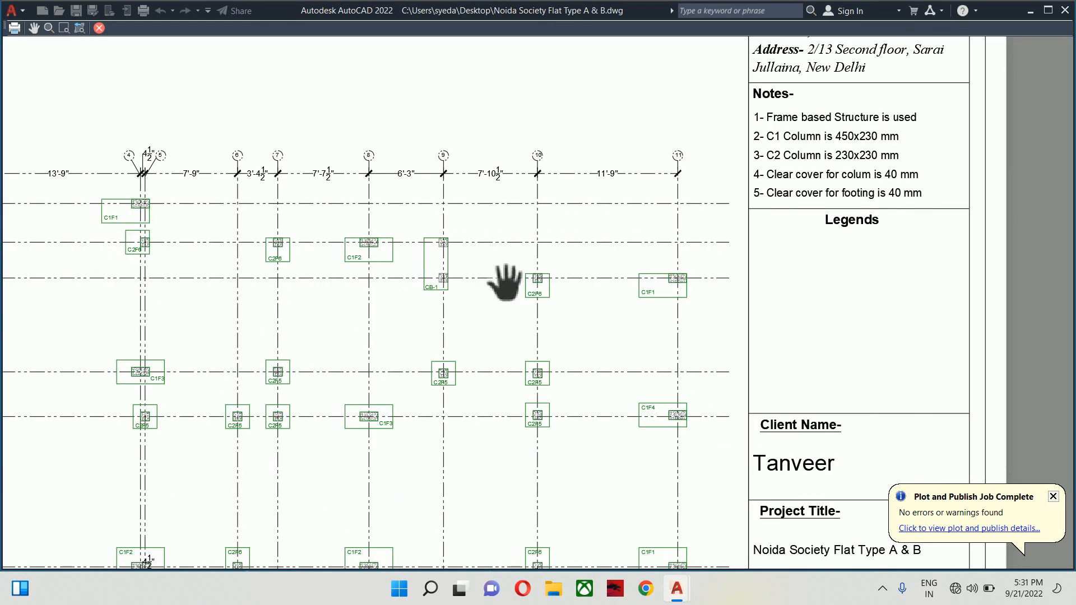
{"action": "scroll", "coordinate": [506, 285], "scroll_direction": "down", "scroll_amount": 5}
{"action": "key", "text": "Escape"}
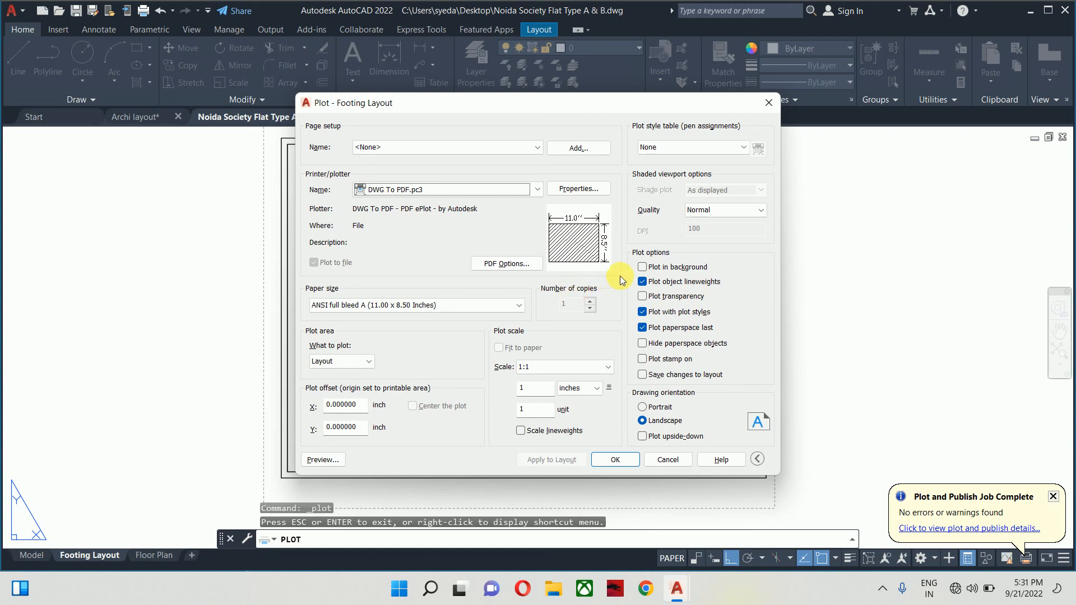
- Turn off Plot object lineweights and preview the Footing Layout plot again
{"action": "left_click", "coordinate": [643, 282]}
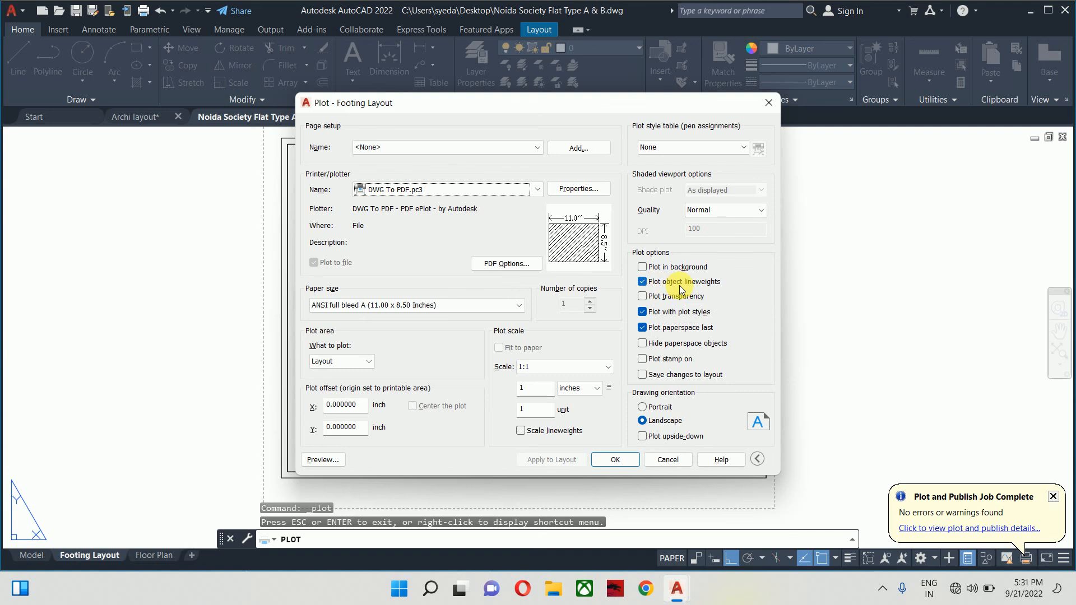
{"action": "left_click", "coordinate": [668, 285]}
{"action": "left_click", "coordinate": [669, 284]}
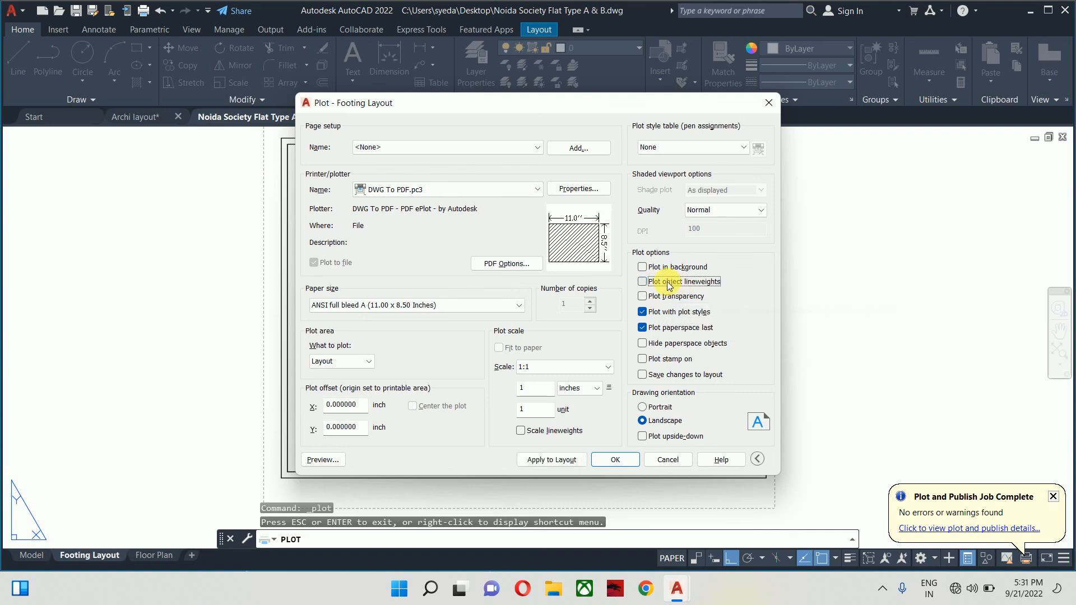
{"action": "left_click", "coordinate": [323, 460]}
{"action": "scroll", "coordinate": [610, 259], "scroll_direction": "up", "scroll_amount": 5}
{"action": "scroll", "coordinate": [609, 259], "scroll_direction": "up", "scroll_amount": 2}
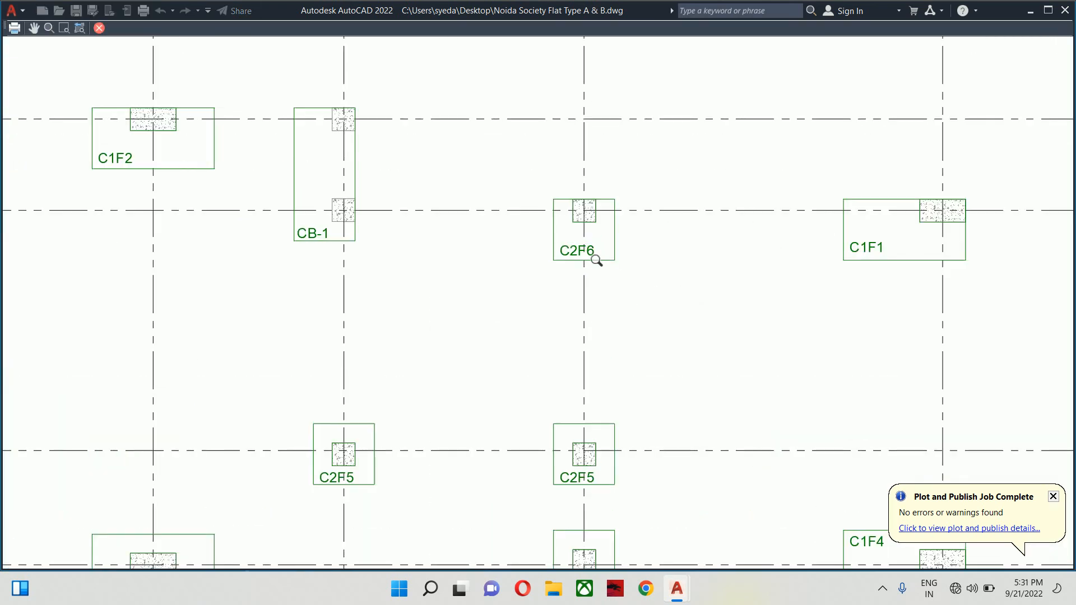
{"action": "middle_click_drag", "start_coordinate": [596, 260], "coordinate": [673, 342]}
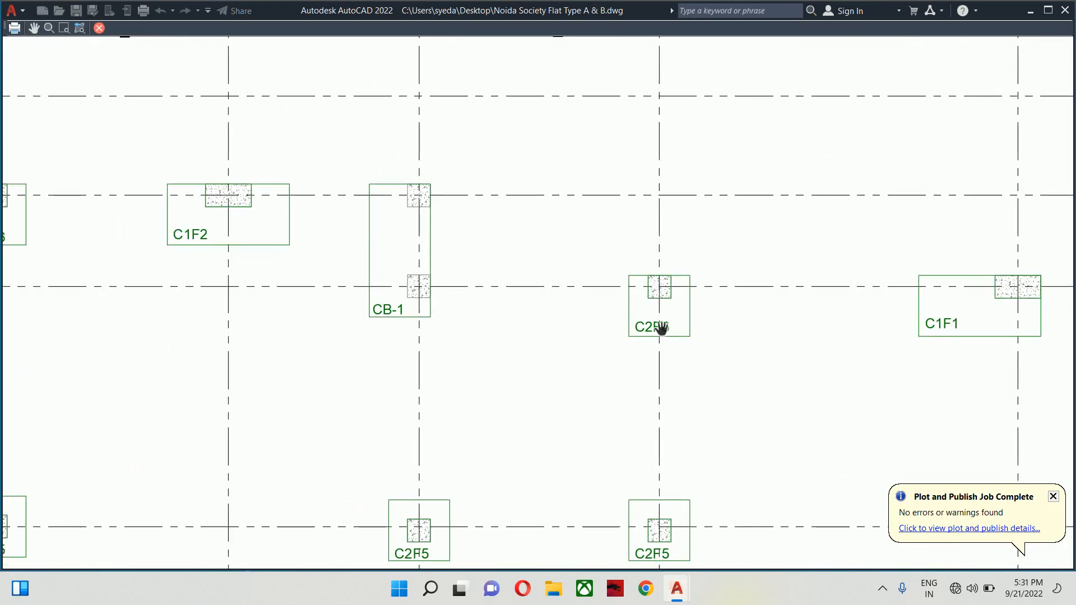
{"action": "scroll", "coordinate": [656, 329], "scroll_direction": "down", "scroll_amount": 6}
{"action": "key", "text": "Escape"}
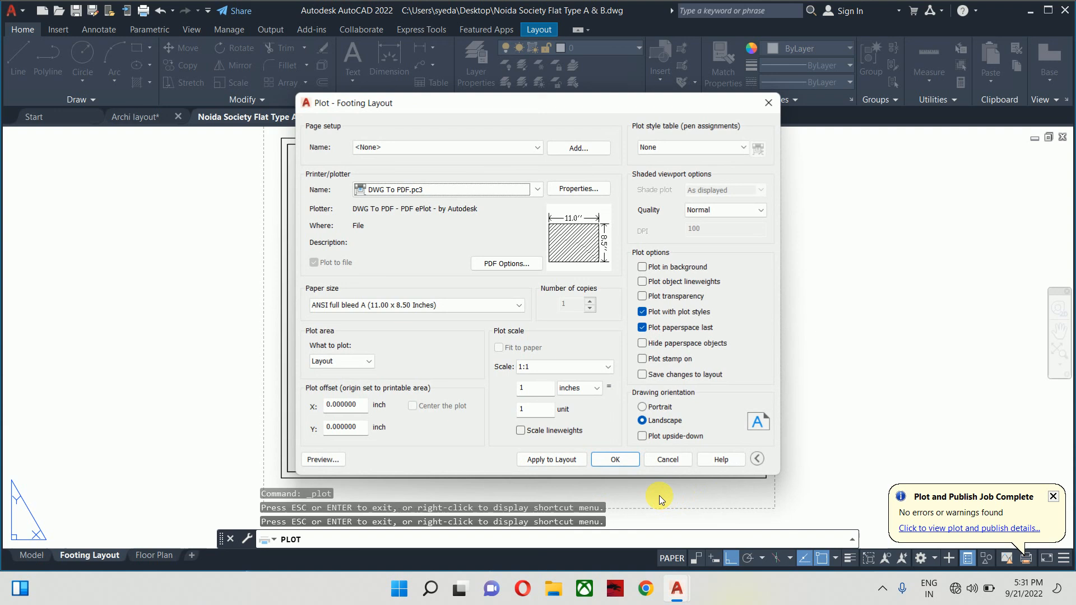
- Plot the sheet to 'Noida Society Flat Type A & B-Footing Layout.pdf' on the Desktop
{"action": "left_click", "coordinate": [615, 459]}
{"action": "left_click", "coordinate": [331, 256]}
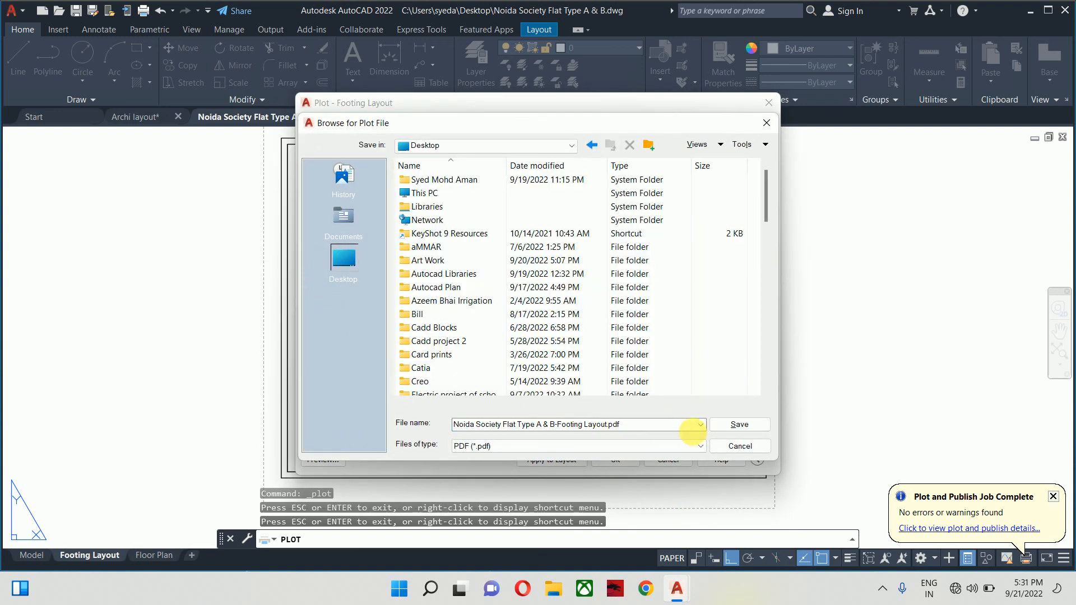
{"action": "left_click", "coordinate": [737, 428]}
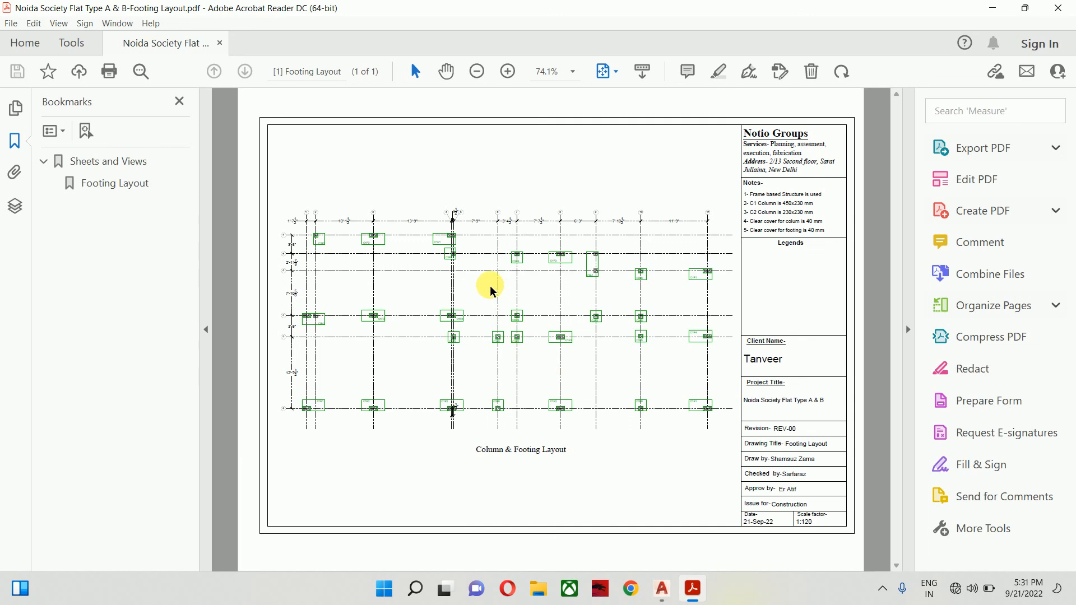
- Close Acrobat, minimize AutoCAD, and confirm both PDFs (Footing Layout 516 KB, Floor Plan 488 KB) are on the Desktop
{"action": "left_click", "coordinate": [1058, 8]}
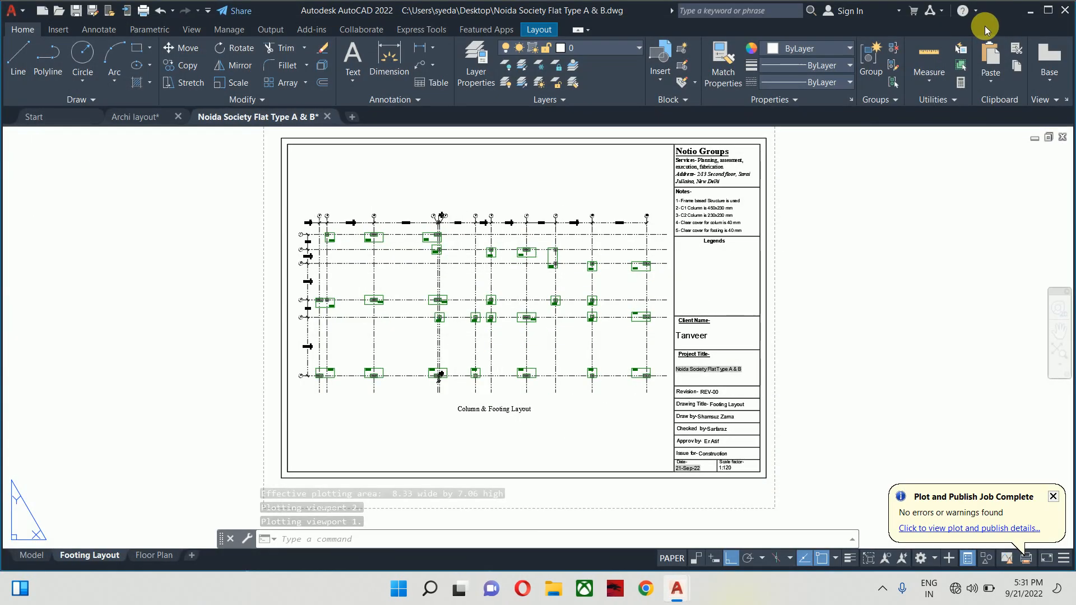
{"action": "left_click", "coordinate": [1031, 11]}
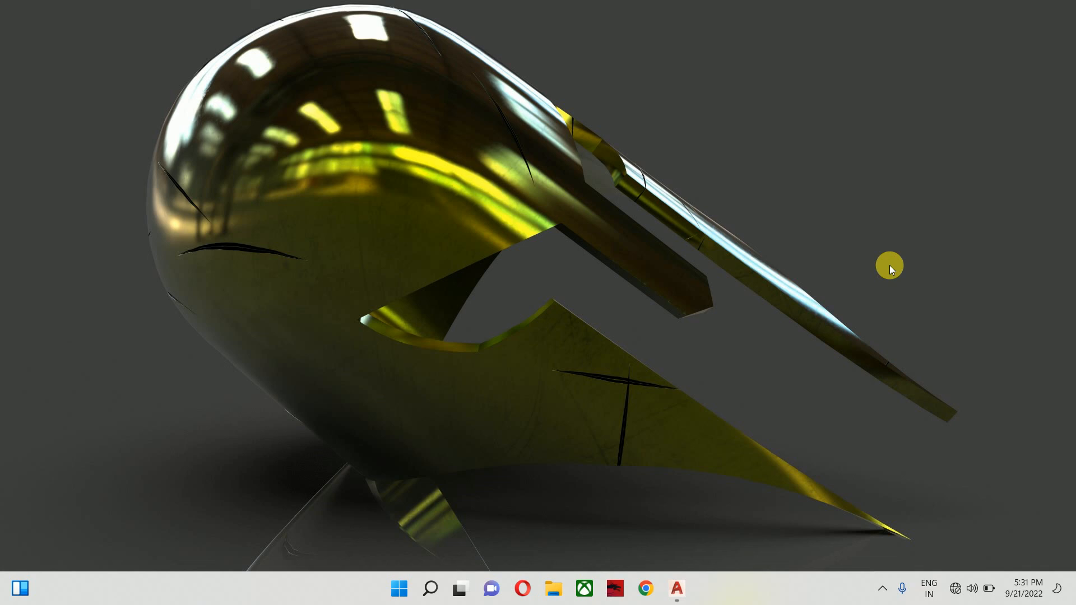
{"action": "key", "text": "super+e"}
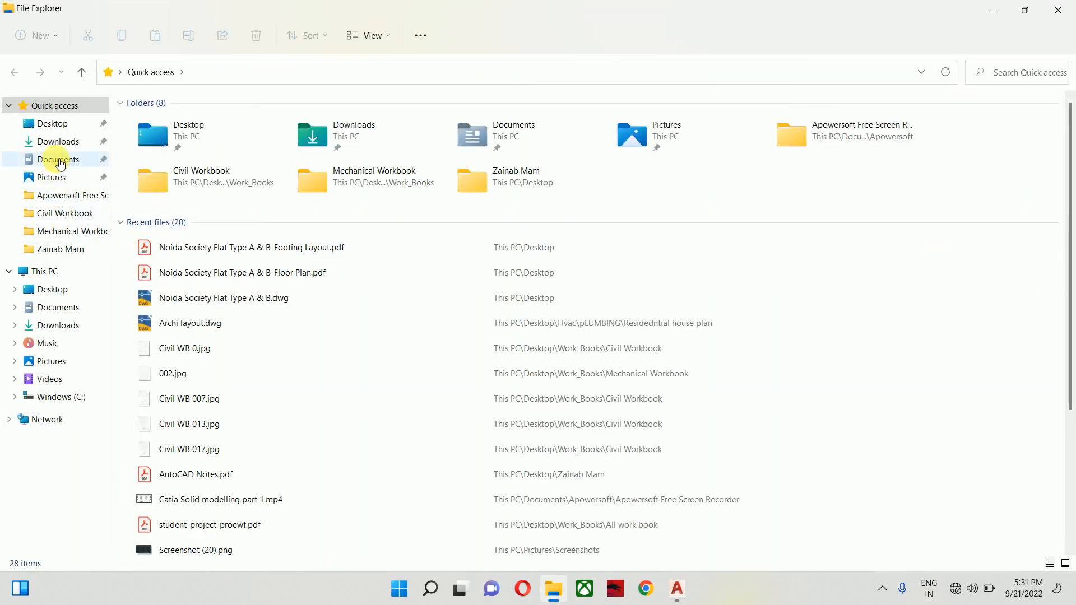
{"action": "left_click", "coordinate": [53, 123]}
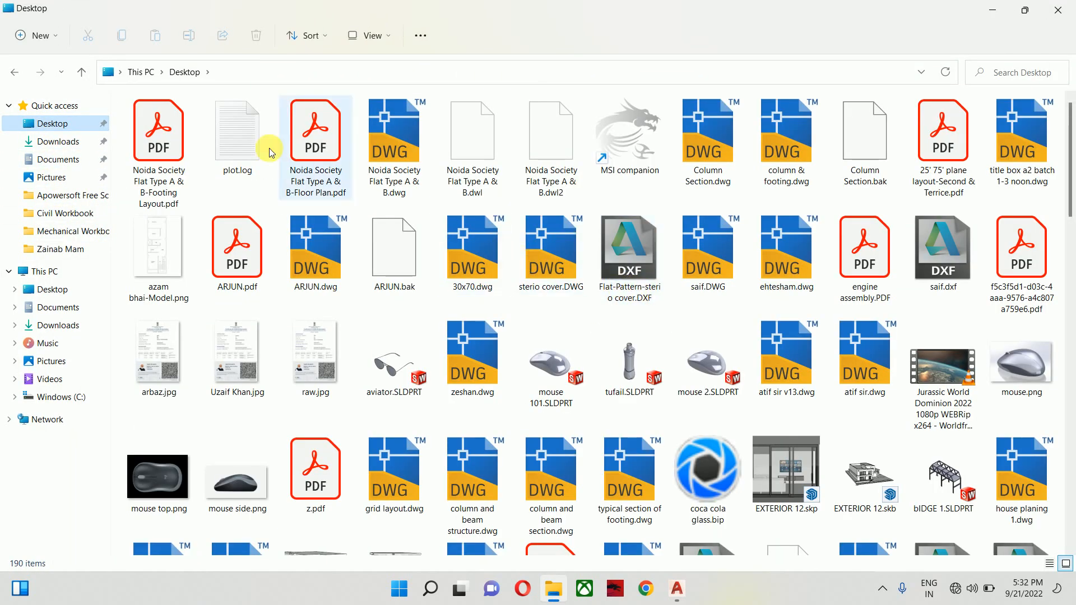
{"action": "left_click", "coordinate": [160, 138]}
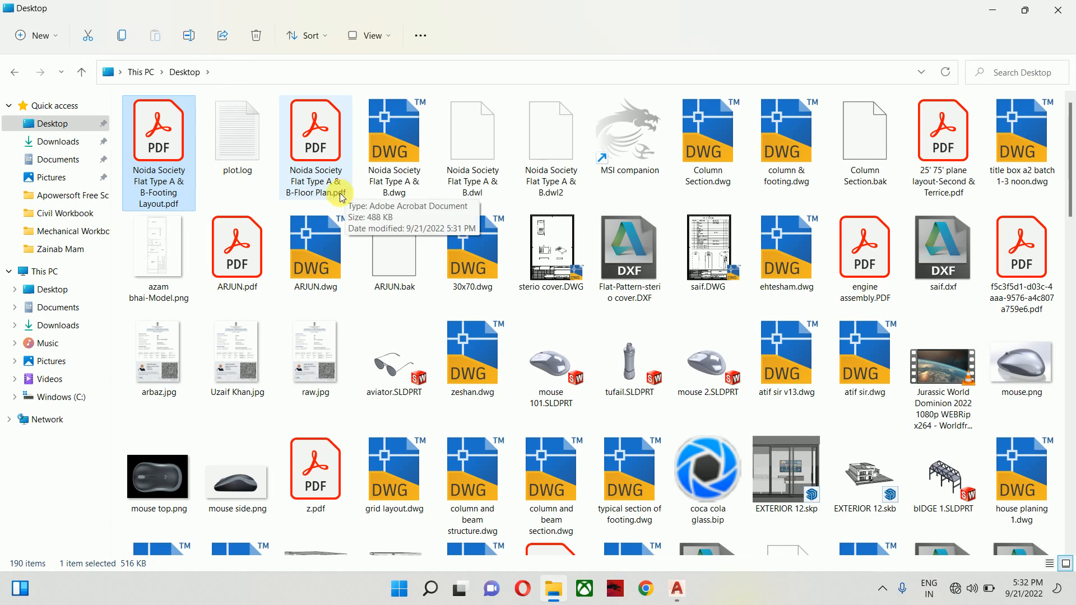
- Close File Explorer, close the Archi layout drawing without saving, and minimize AutoCAD
{"action": "left_click", "coordinate": [1068, 6]}
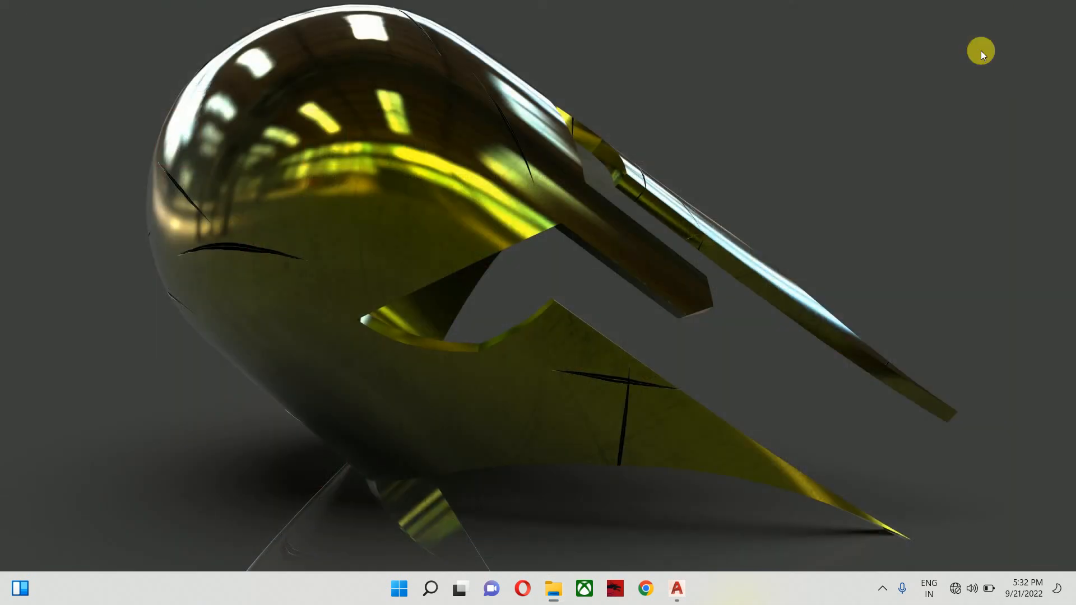
{"action": "mouse_move", "coordinate": [678, 585]}
{"action": "left_click", "coordinate": [654, 533]}
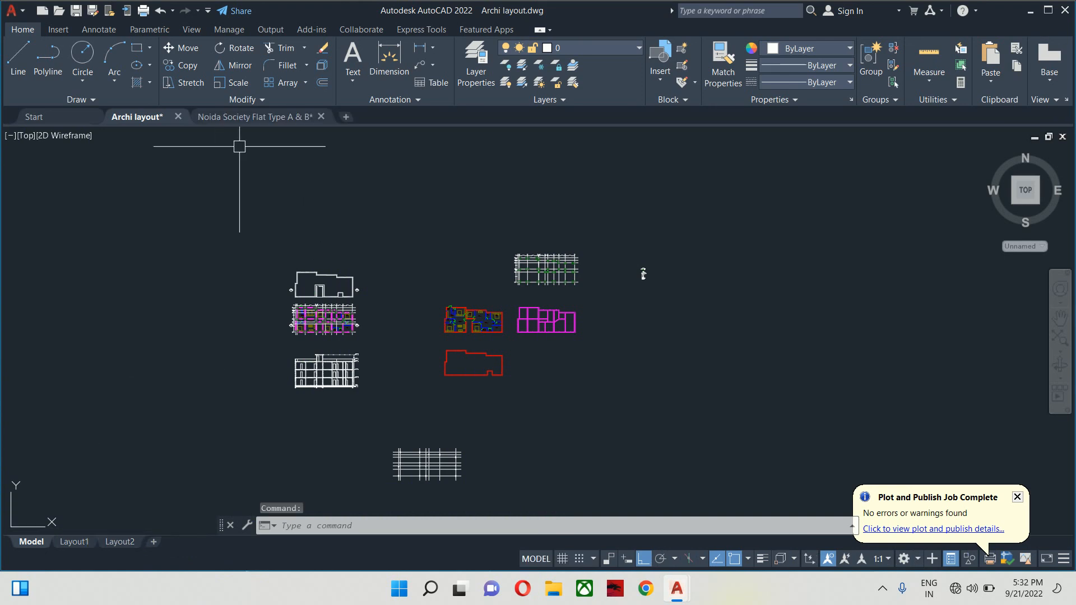
{"action": "left_click", "coordinate": [178, 117]}
{"action": "left_click", "coordinate": [563, 330]}
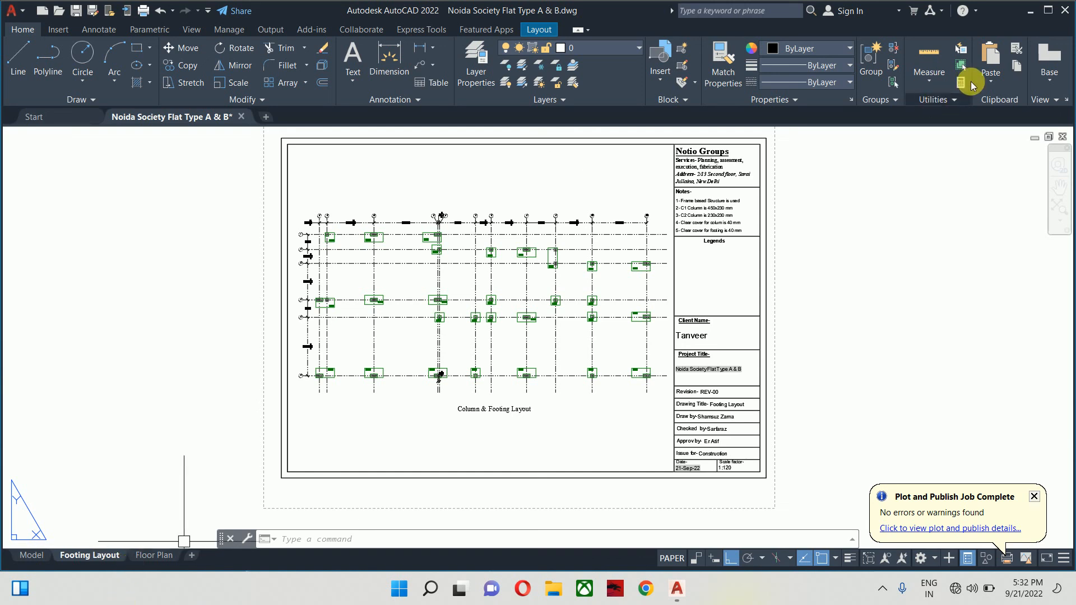
{"action": "left_click", "coordinate": [1030, 10]}
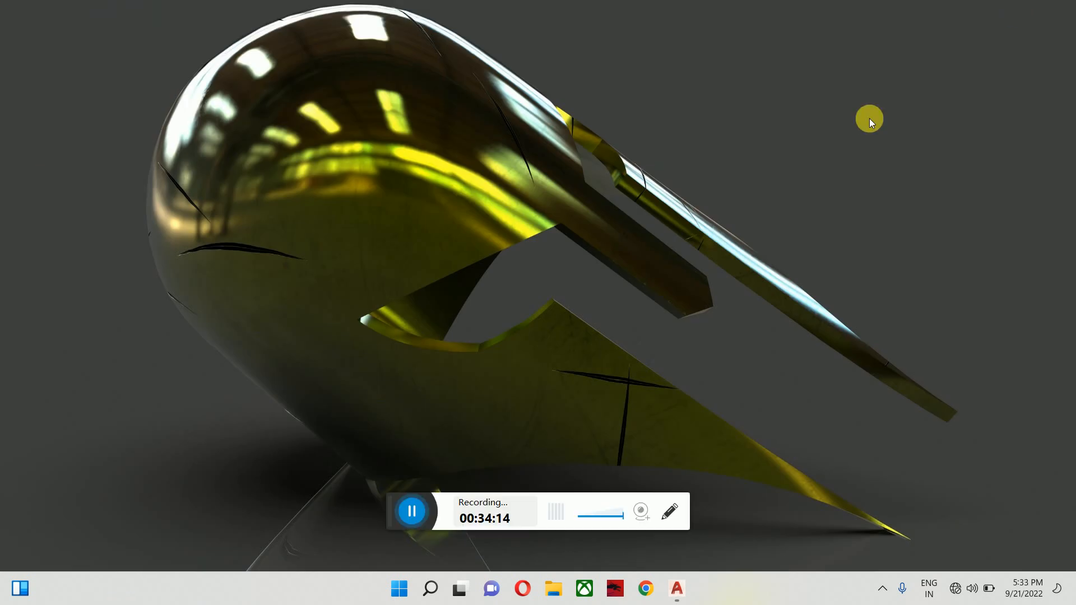